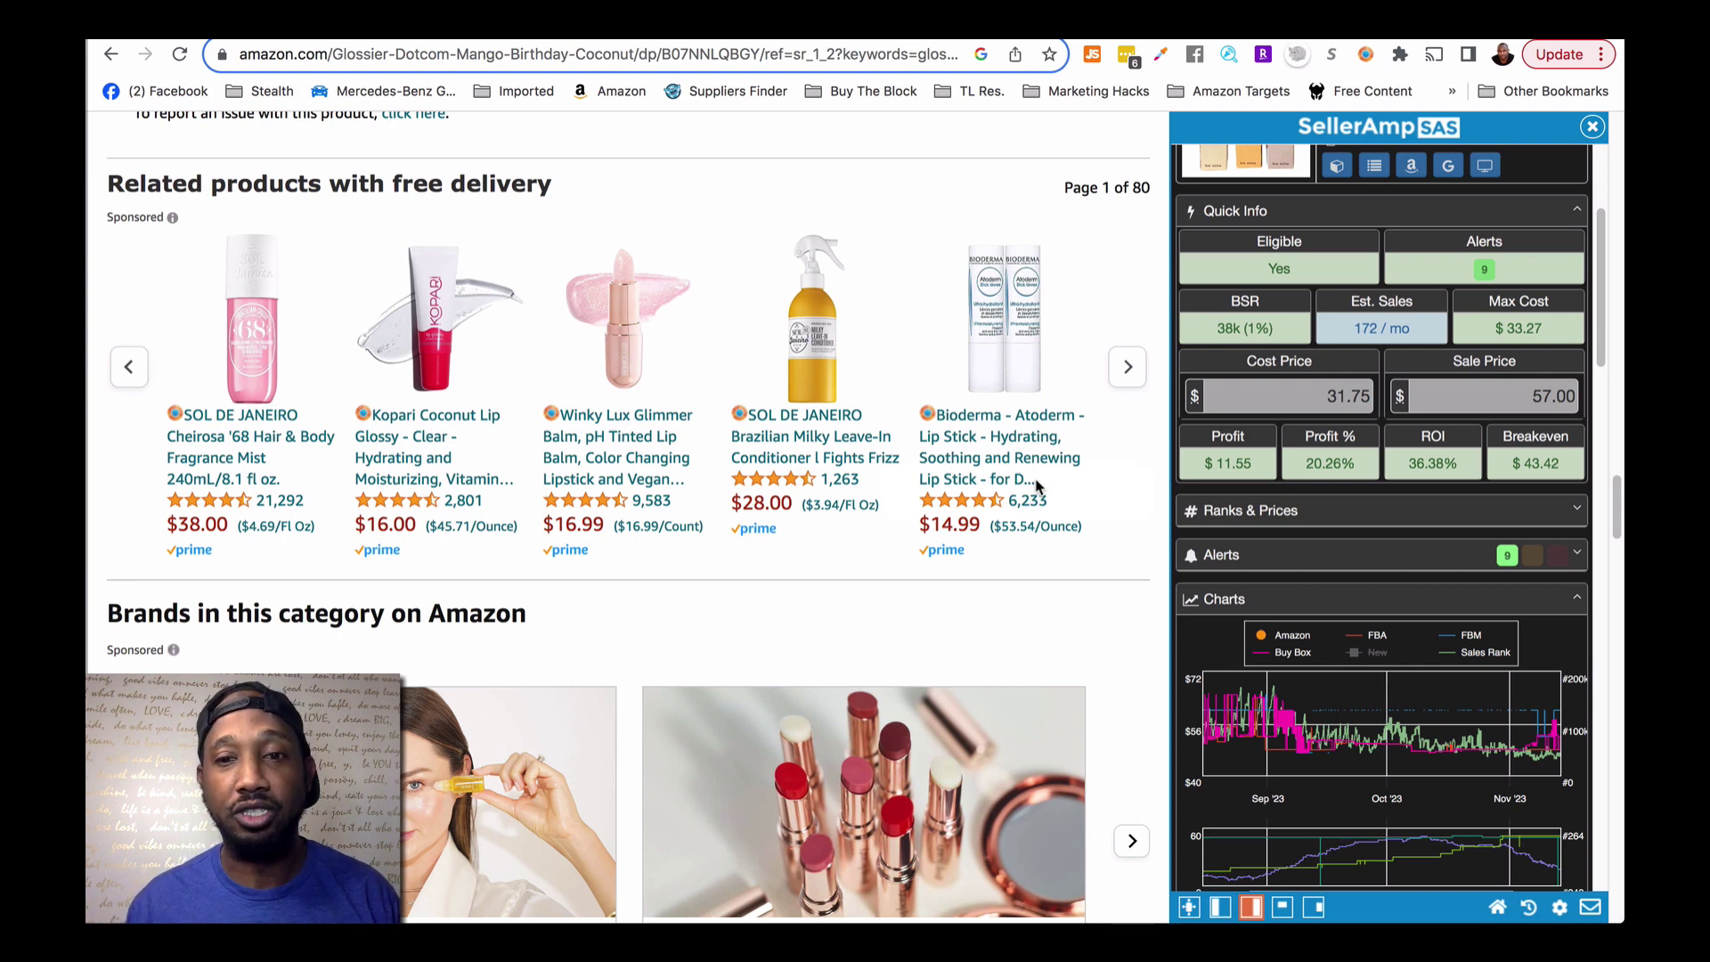
Open the storefront lookup of an FBA seller from the Glossier product's SellerAmp offers and close the side panel there
scroll(1256, 492, down, 10)
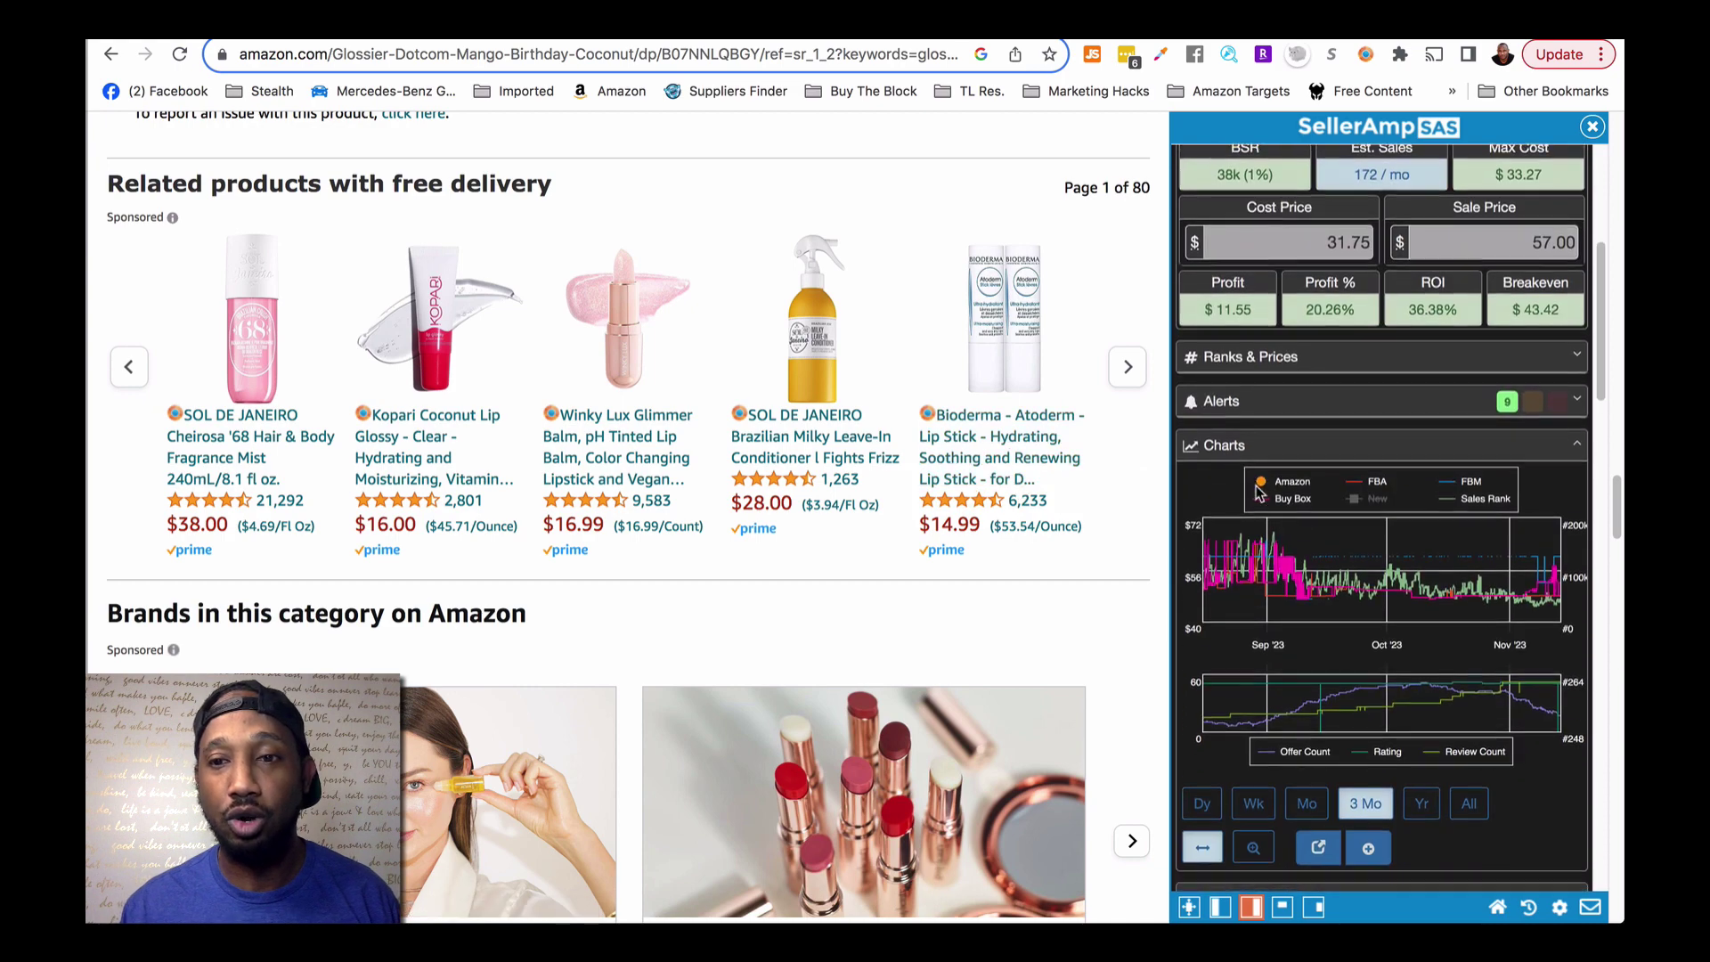
scroll(1257, 492, down, 9)
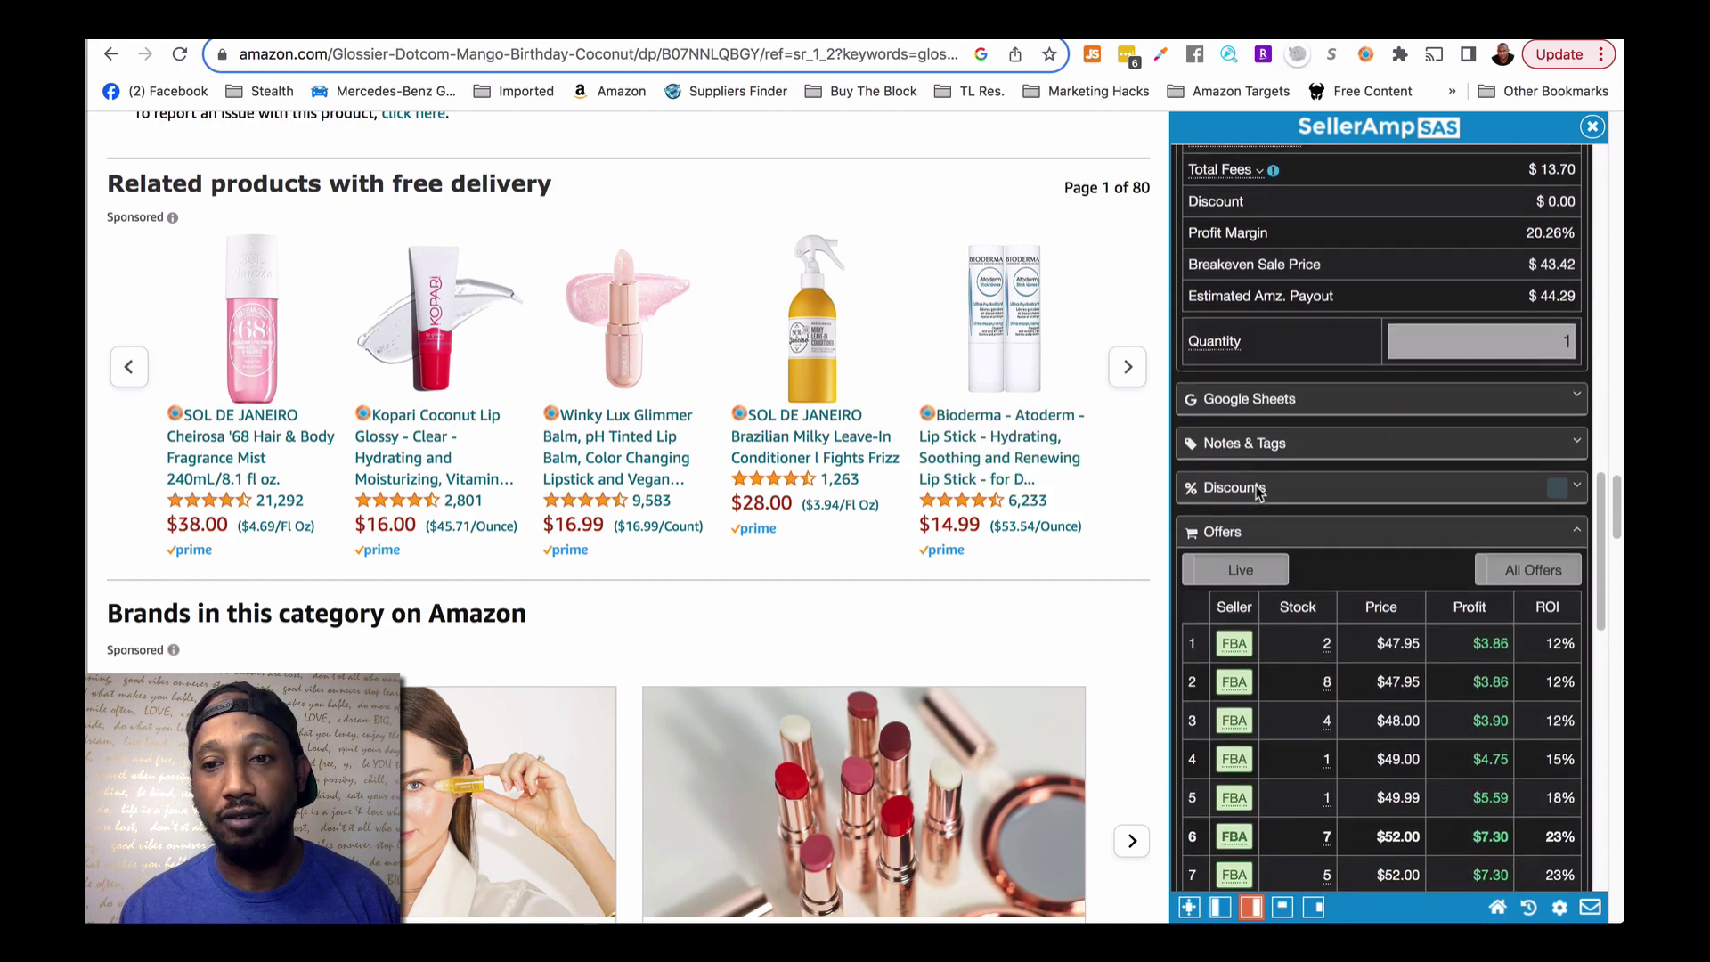
scroll(1263, 492, down, 2)
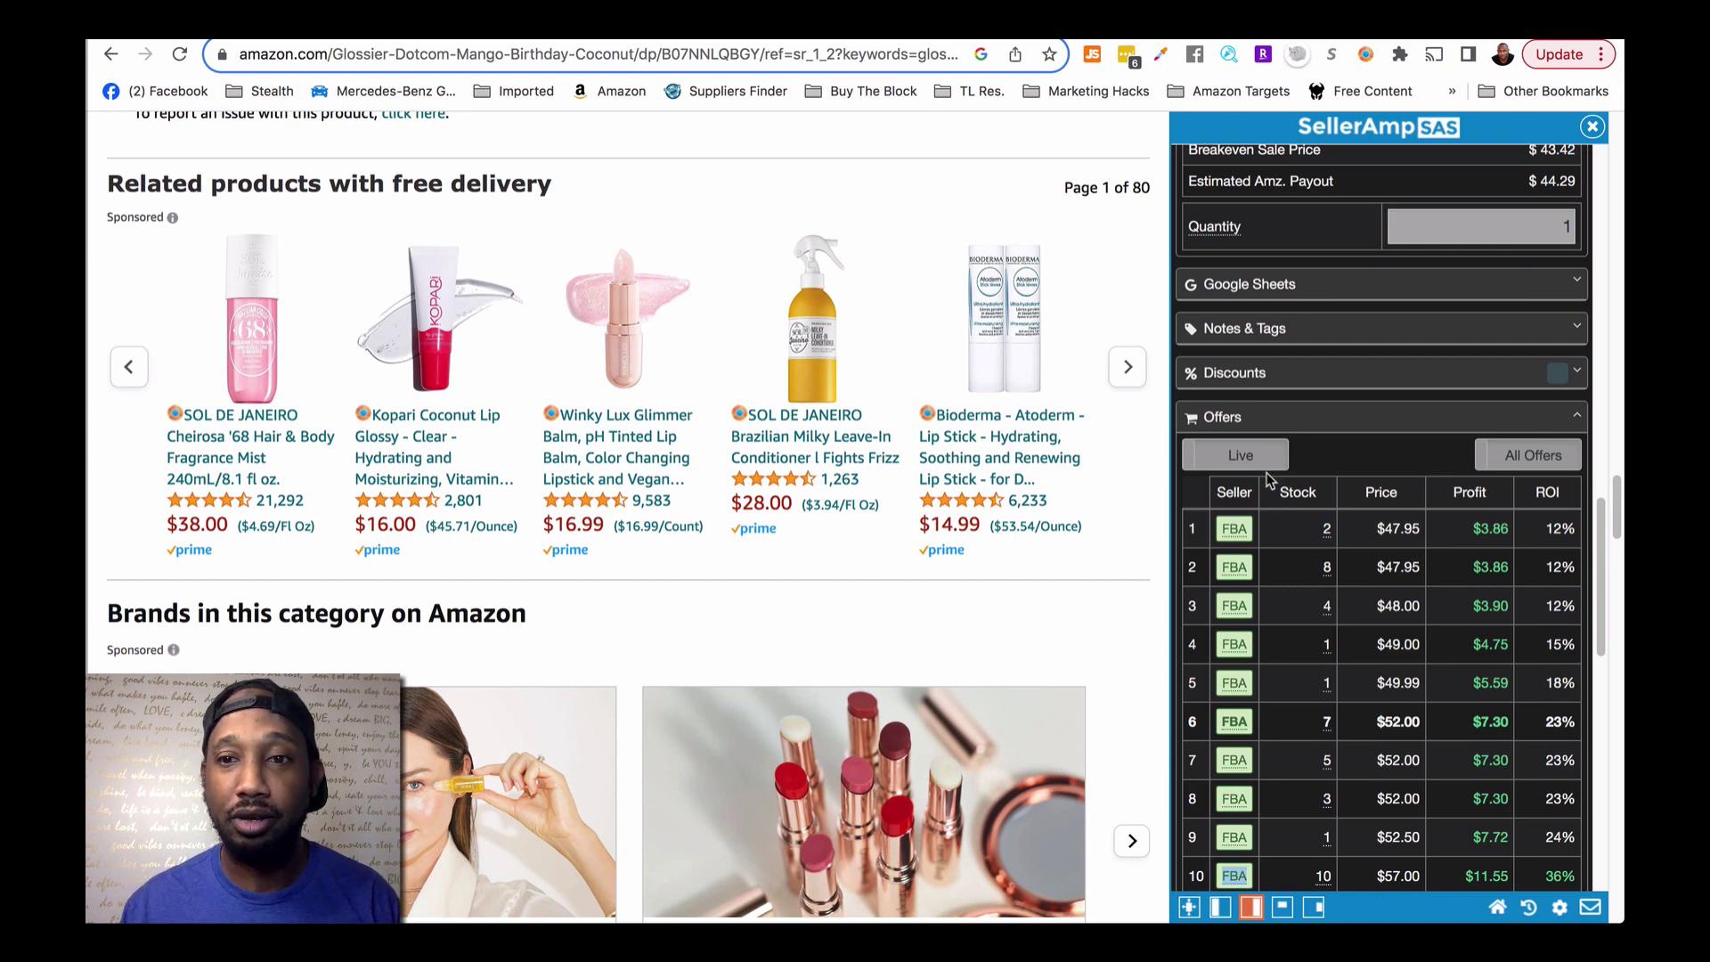
scroll(1274, 476, down, 2)
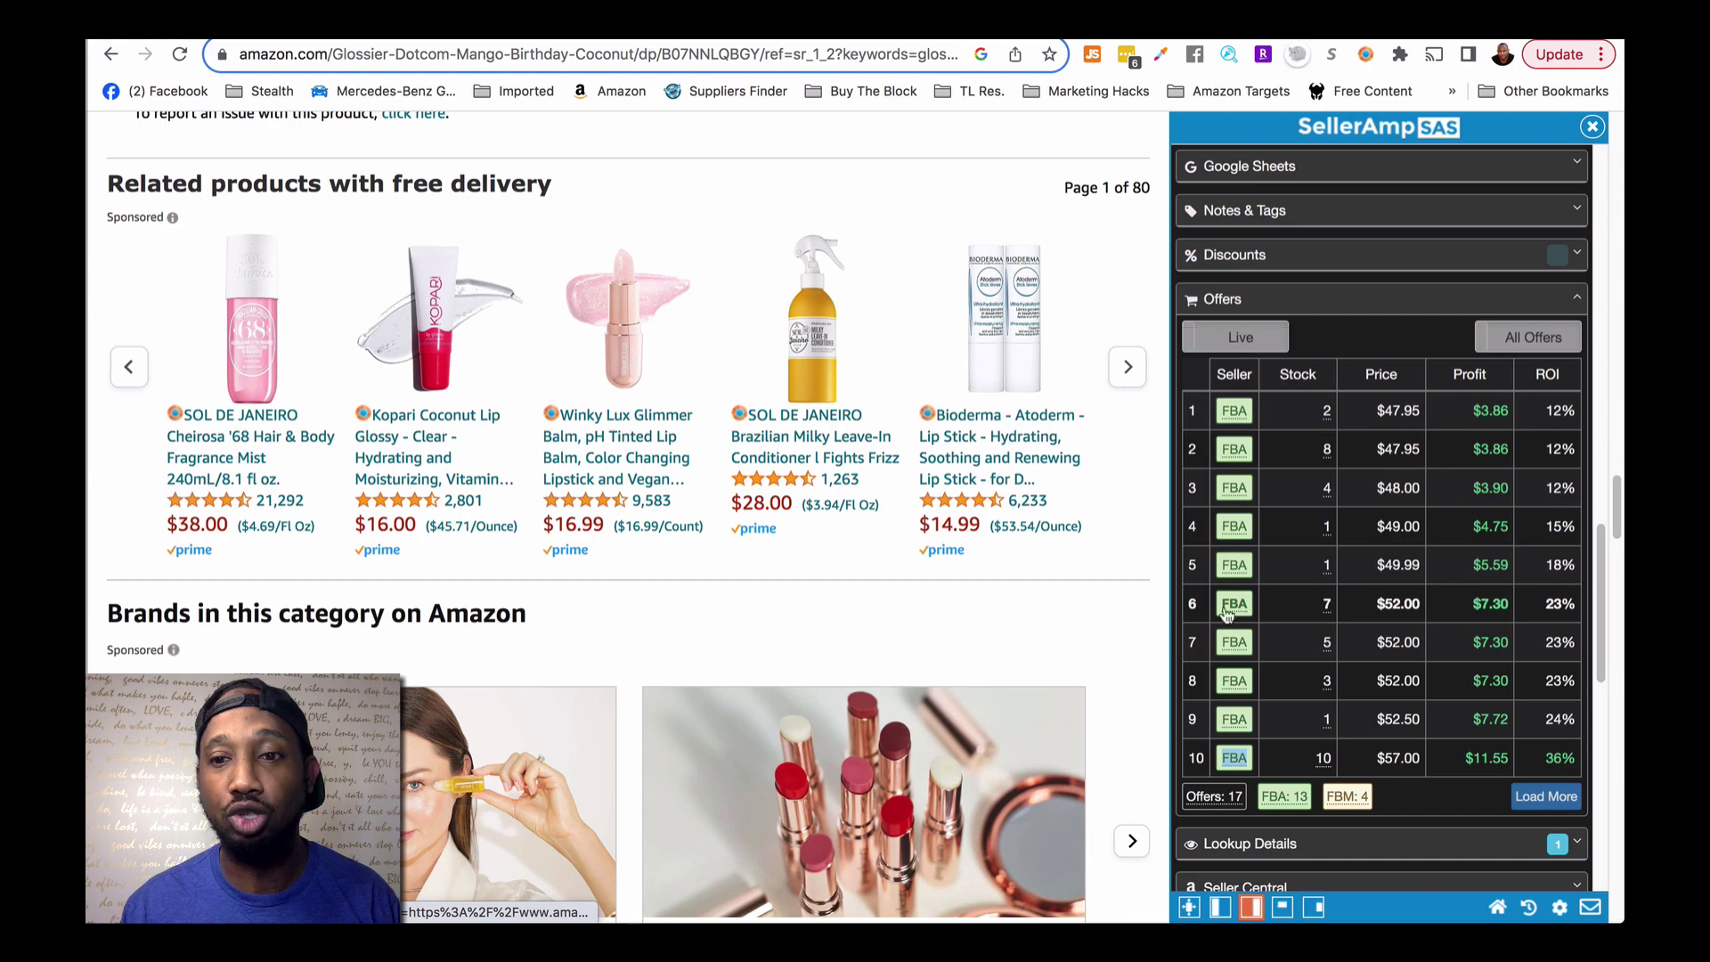
click(1238, 424)
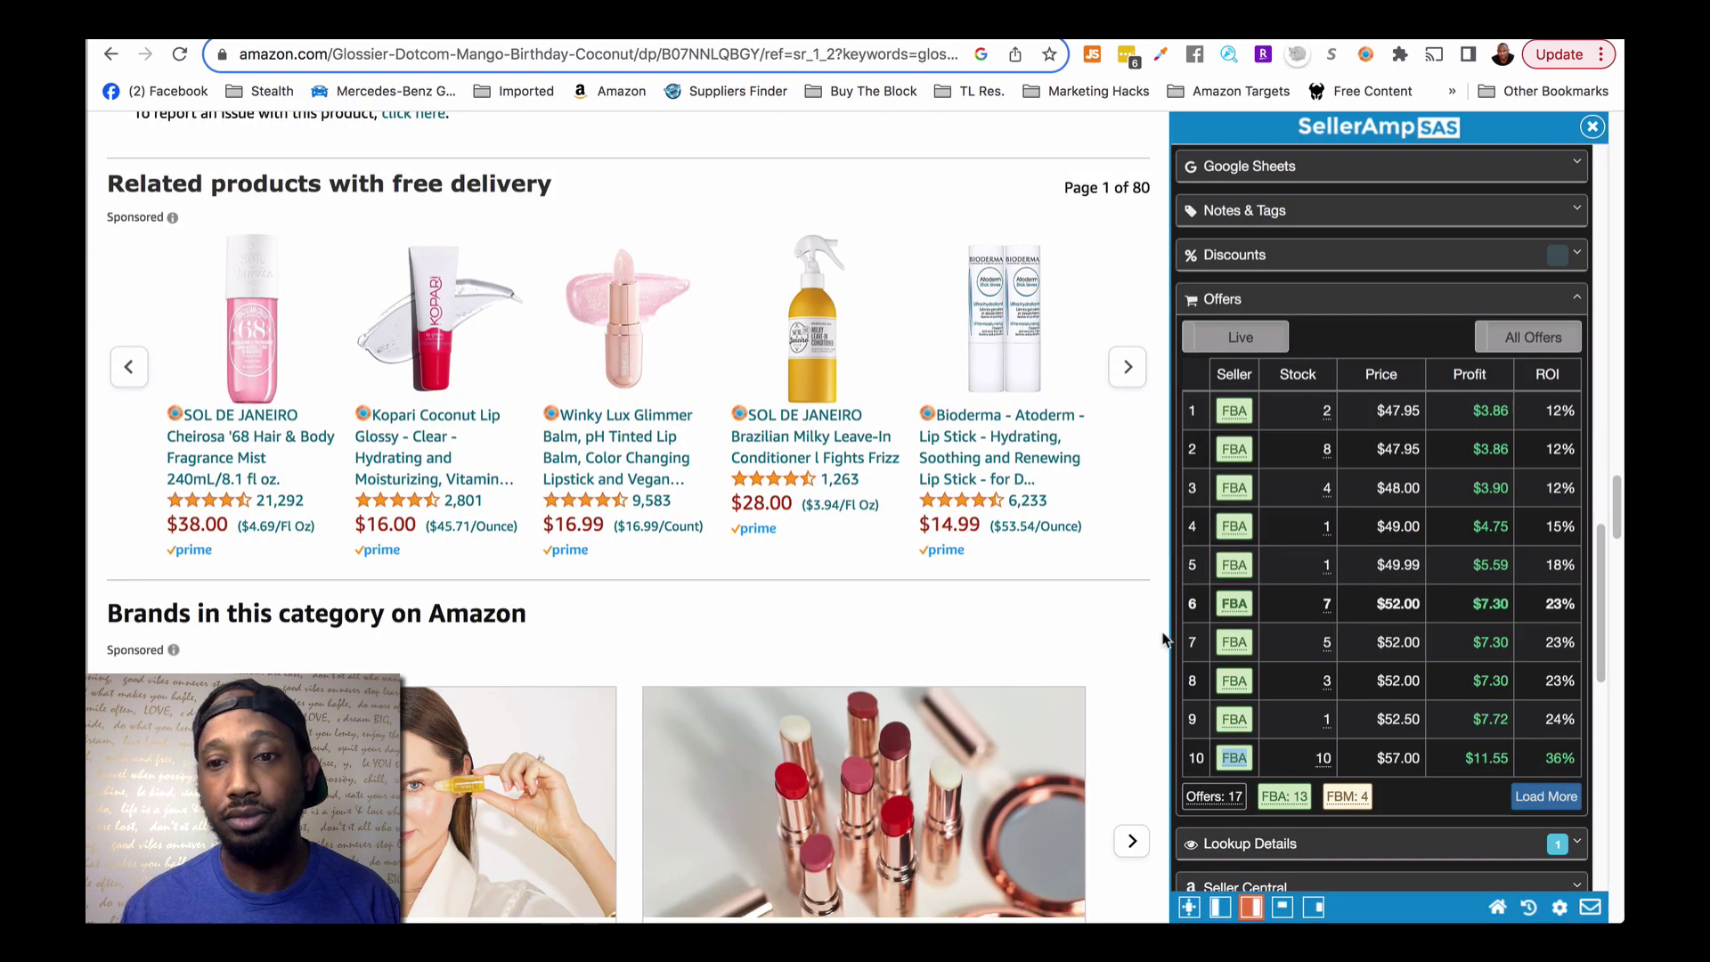
click(1245, 621)
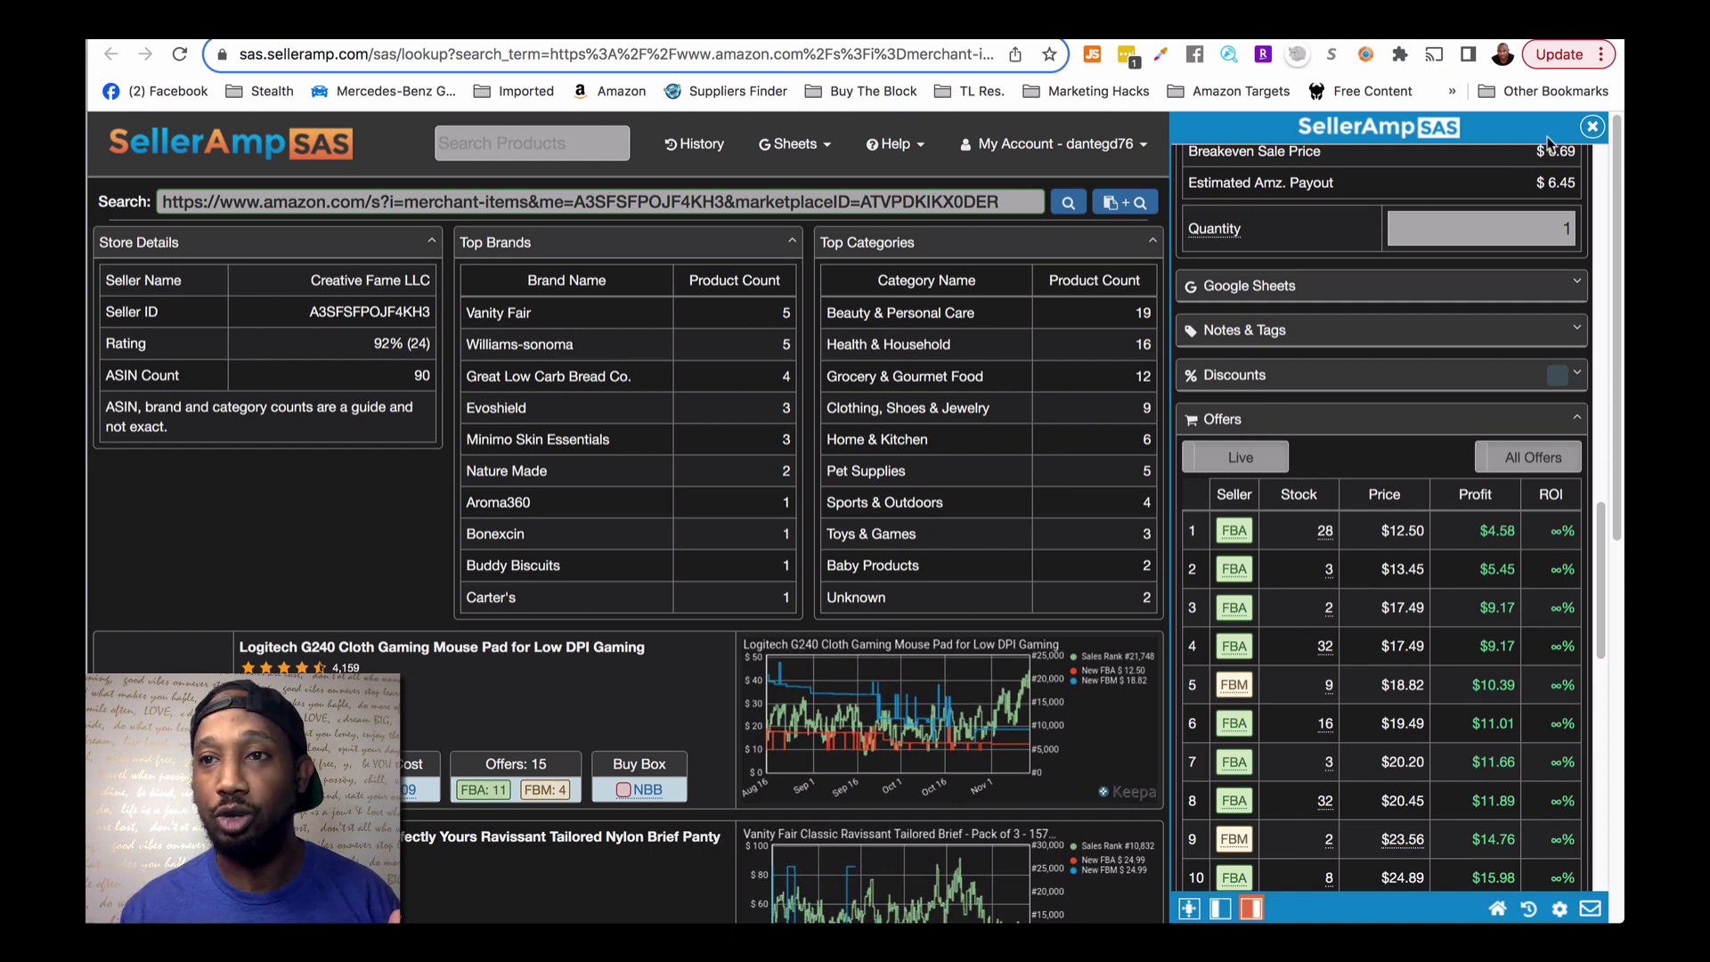
click(1593, 127)
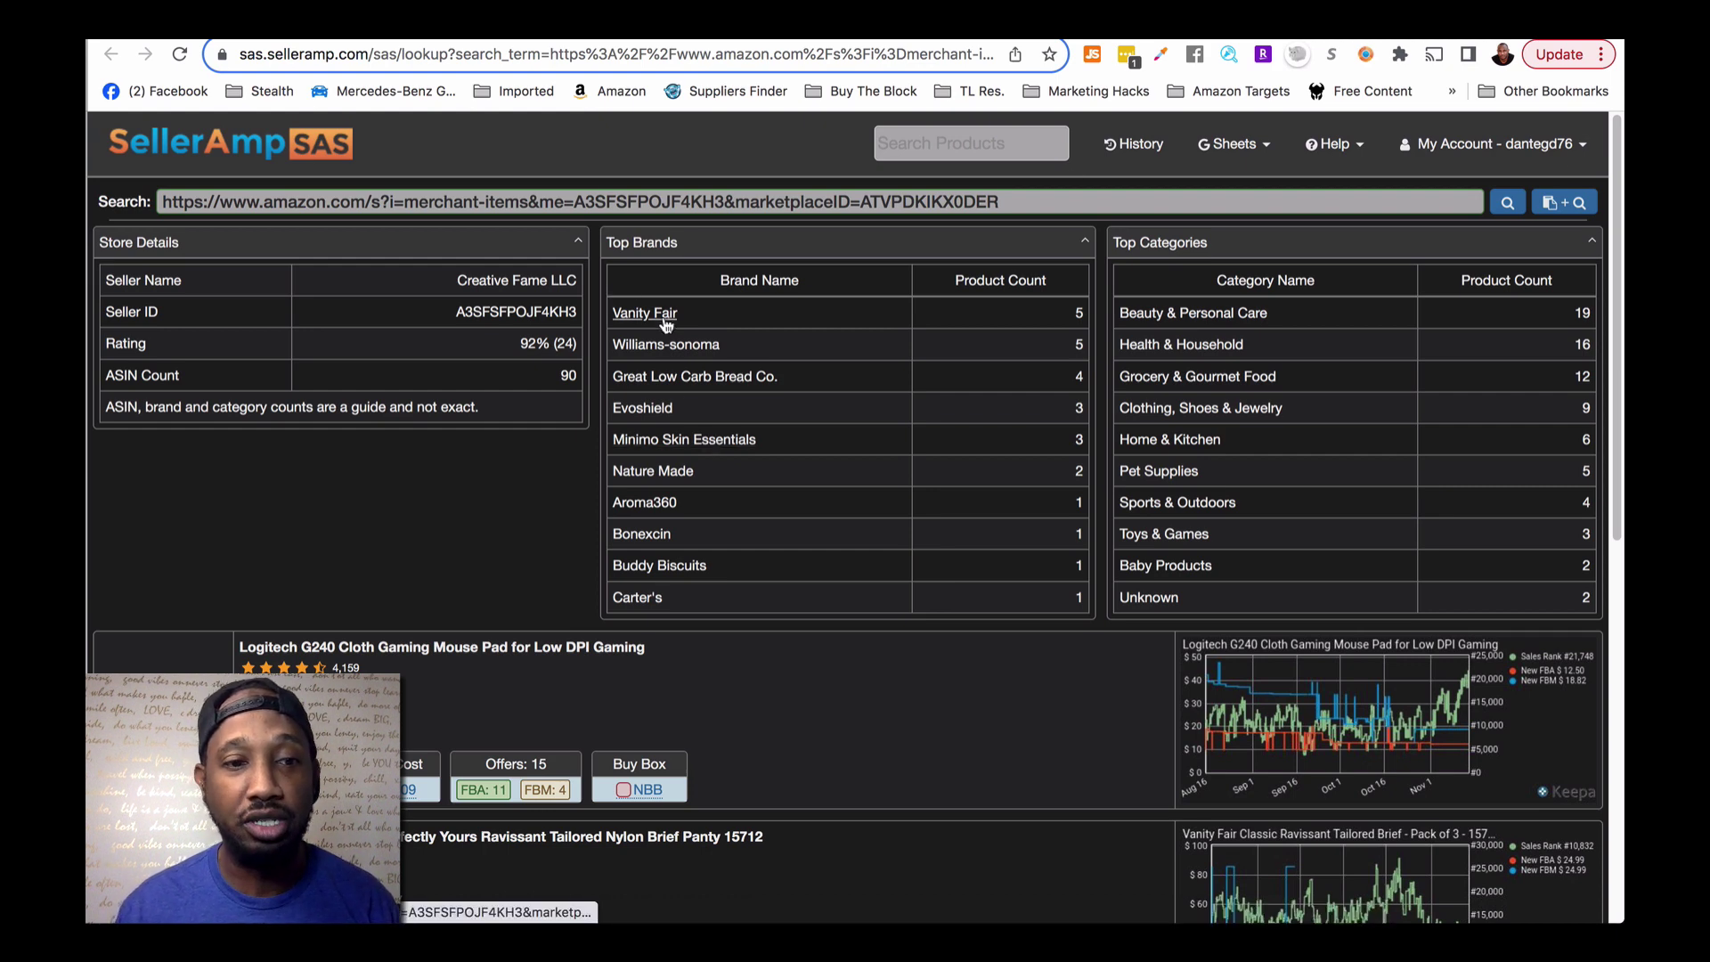
Filter the seller's storefront products to the Vanity Fair brand
scroll(648, 316, down, 1)
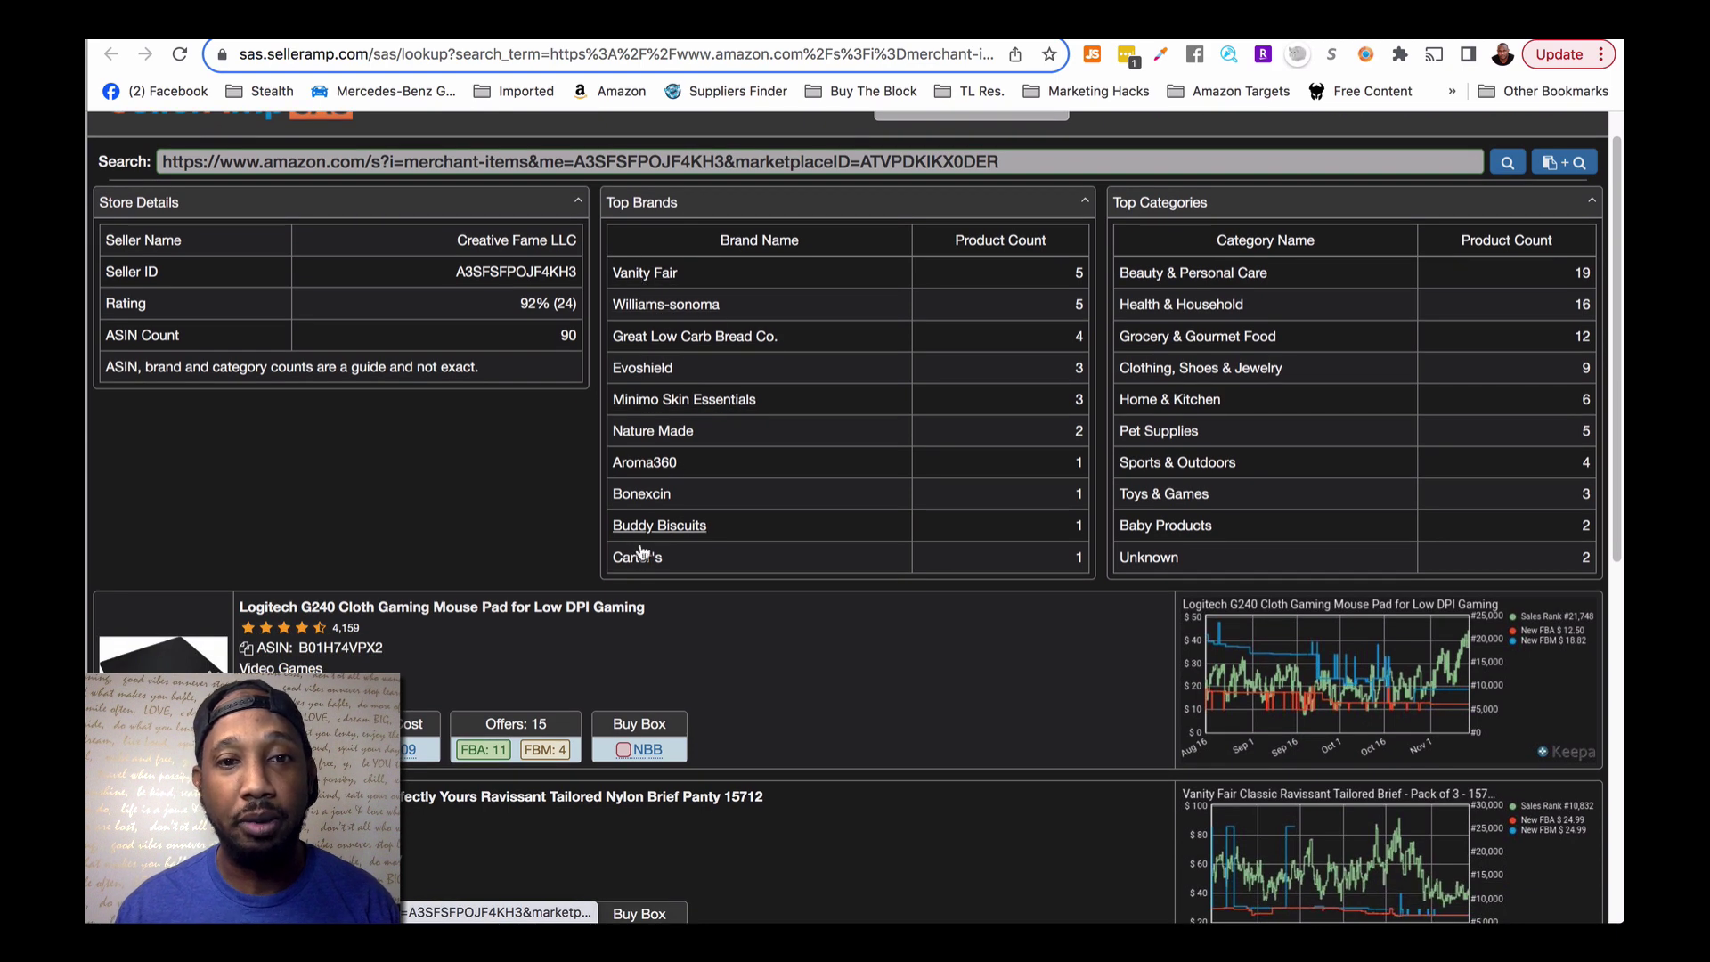
click(643, 275)
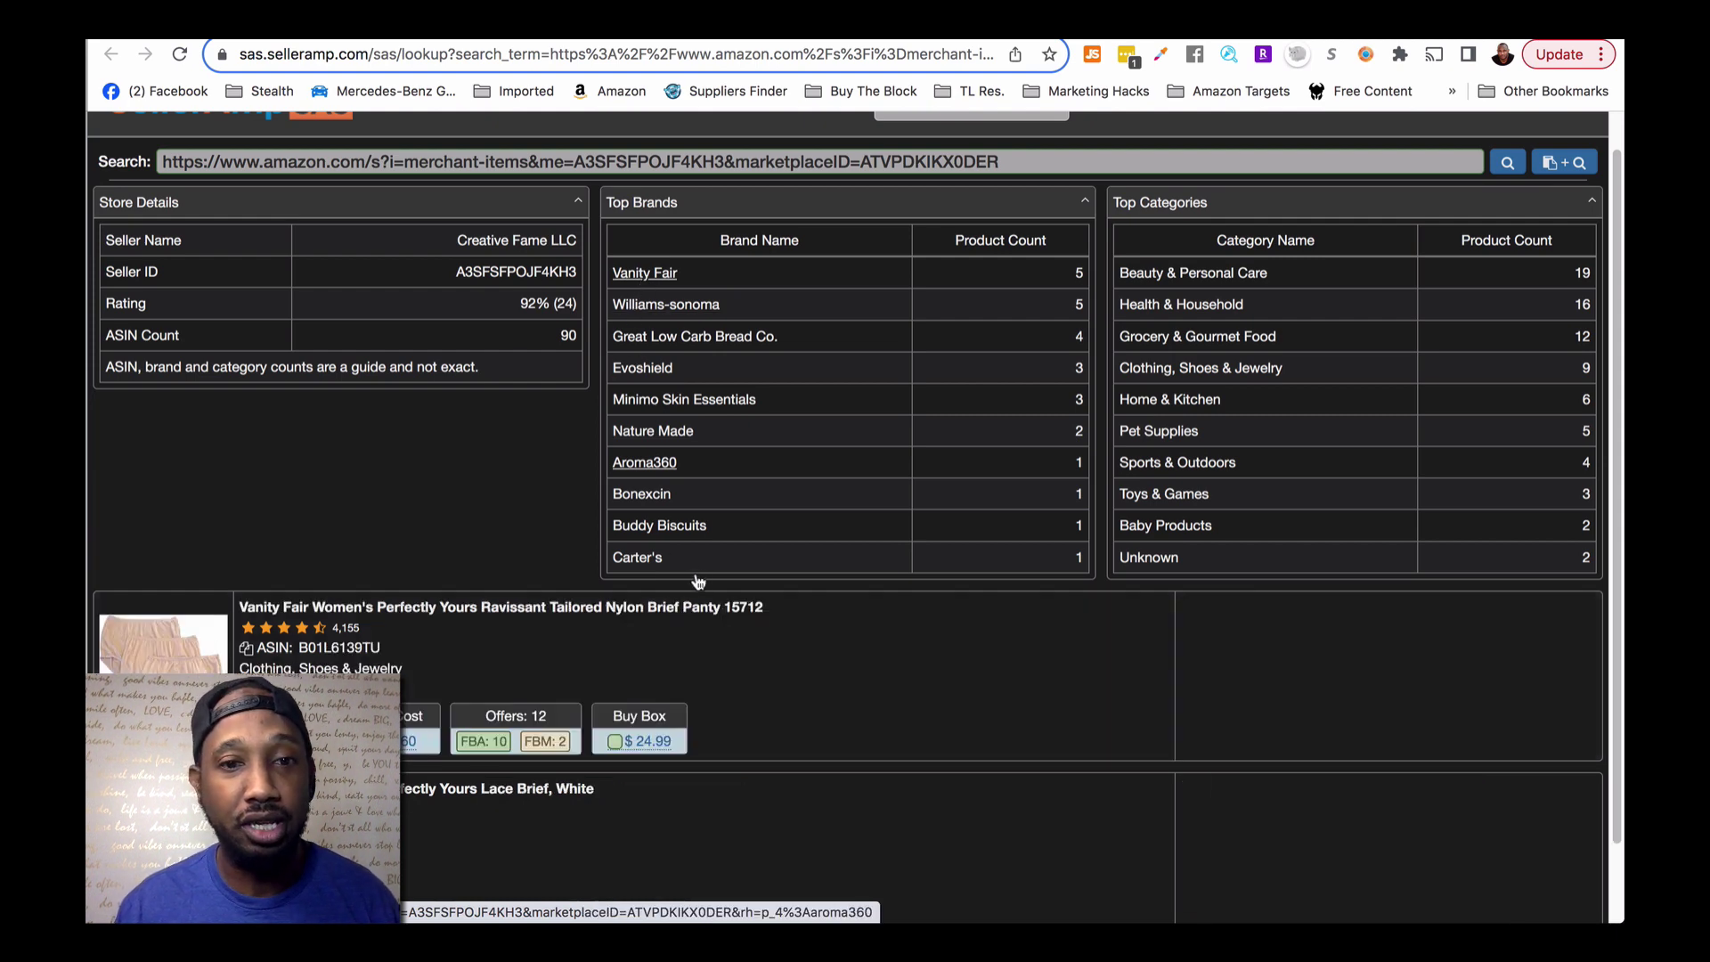
scroll(802, 579, down, 1)
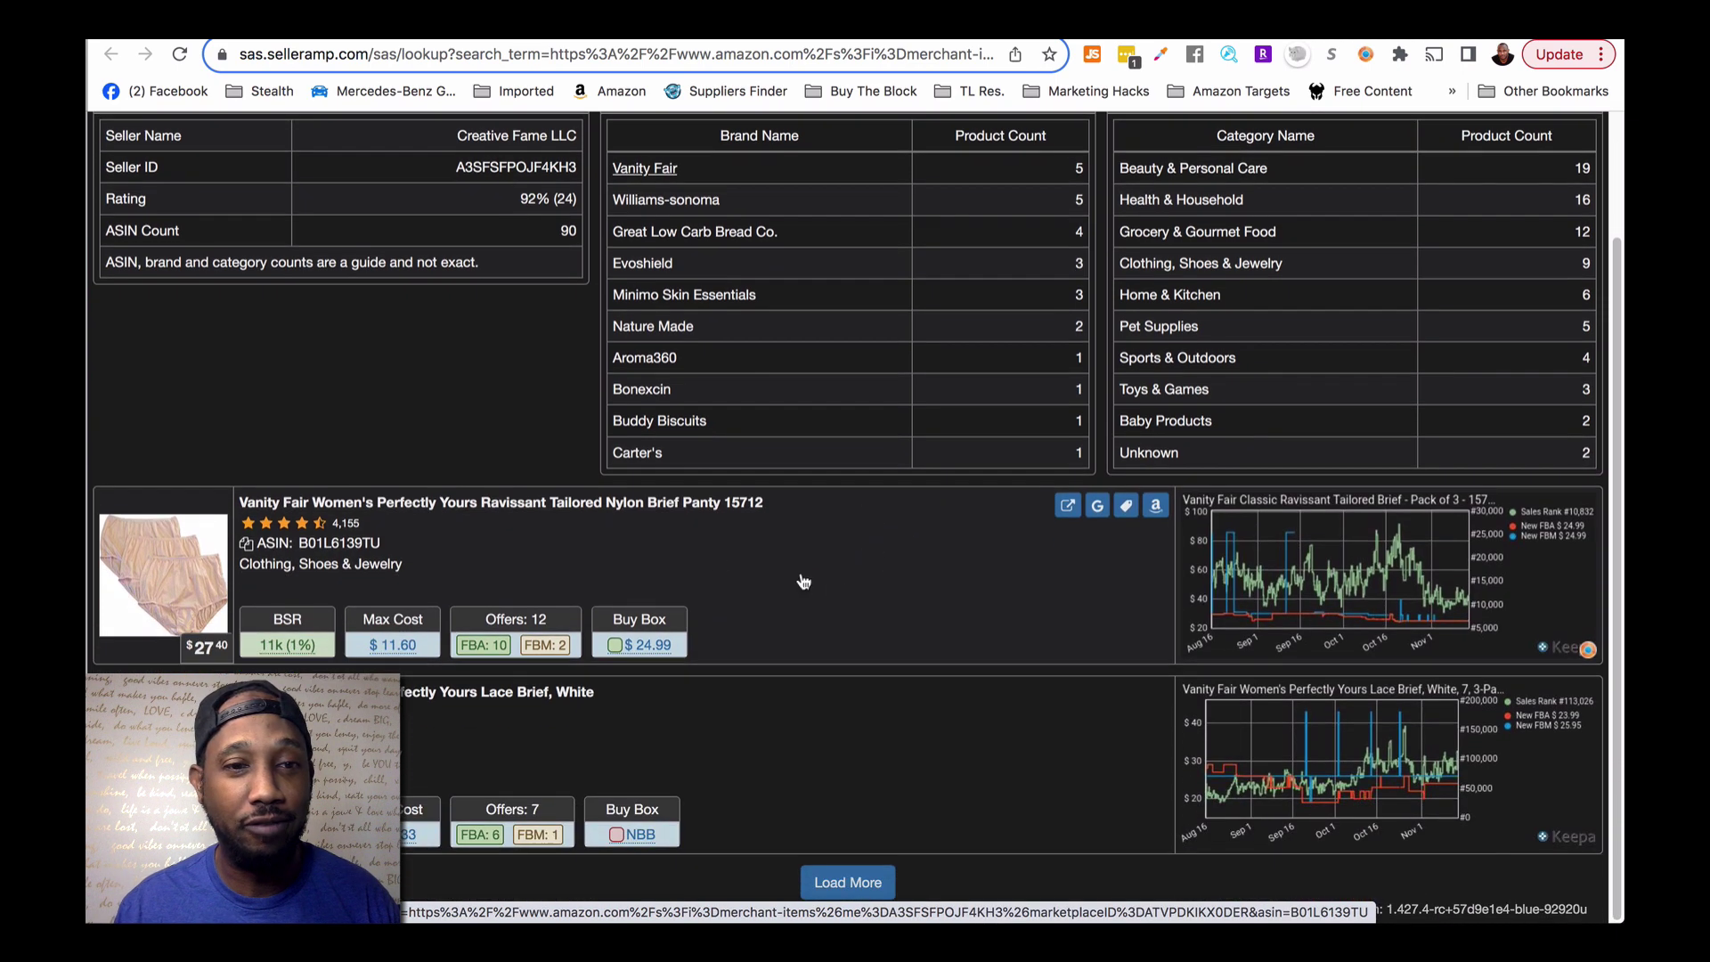
Open the Amazon listing of the Vanity Fair Perfectly Yours Lace Brief, White and search its main image with Google
click(1155, 507)
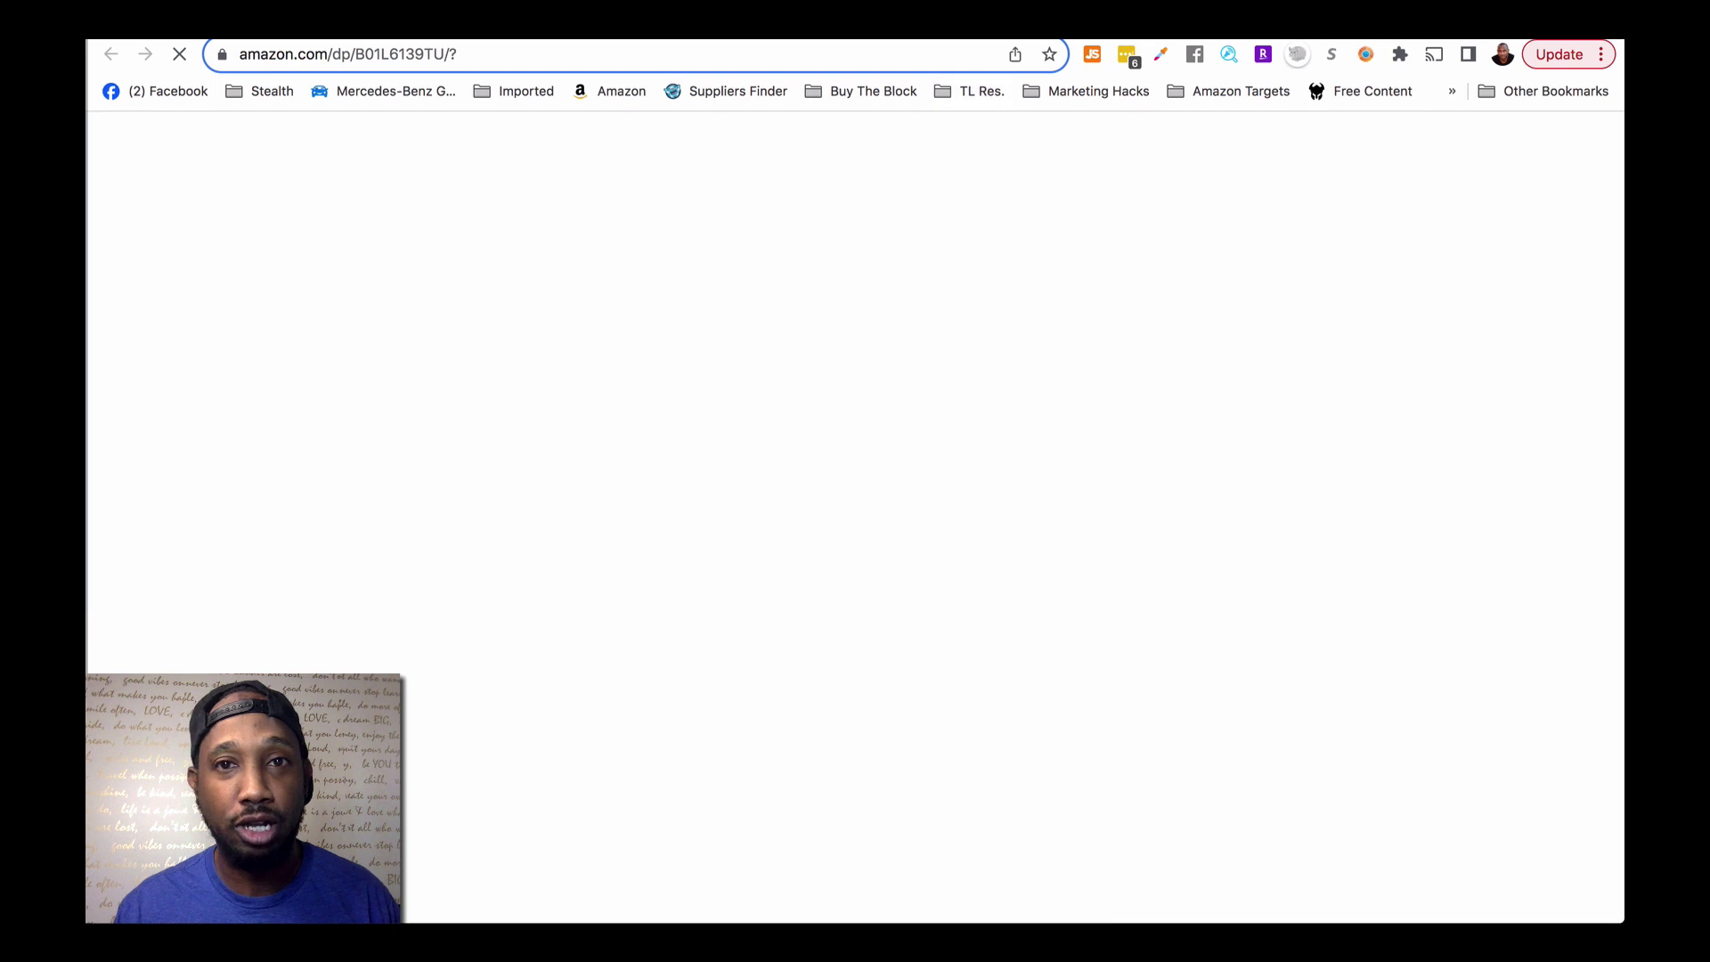
key(super+w)
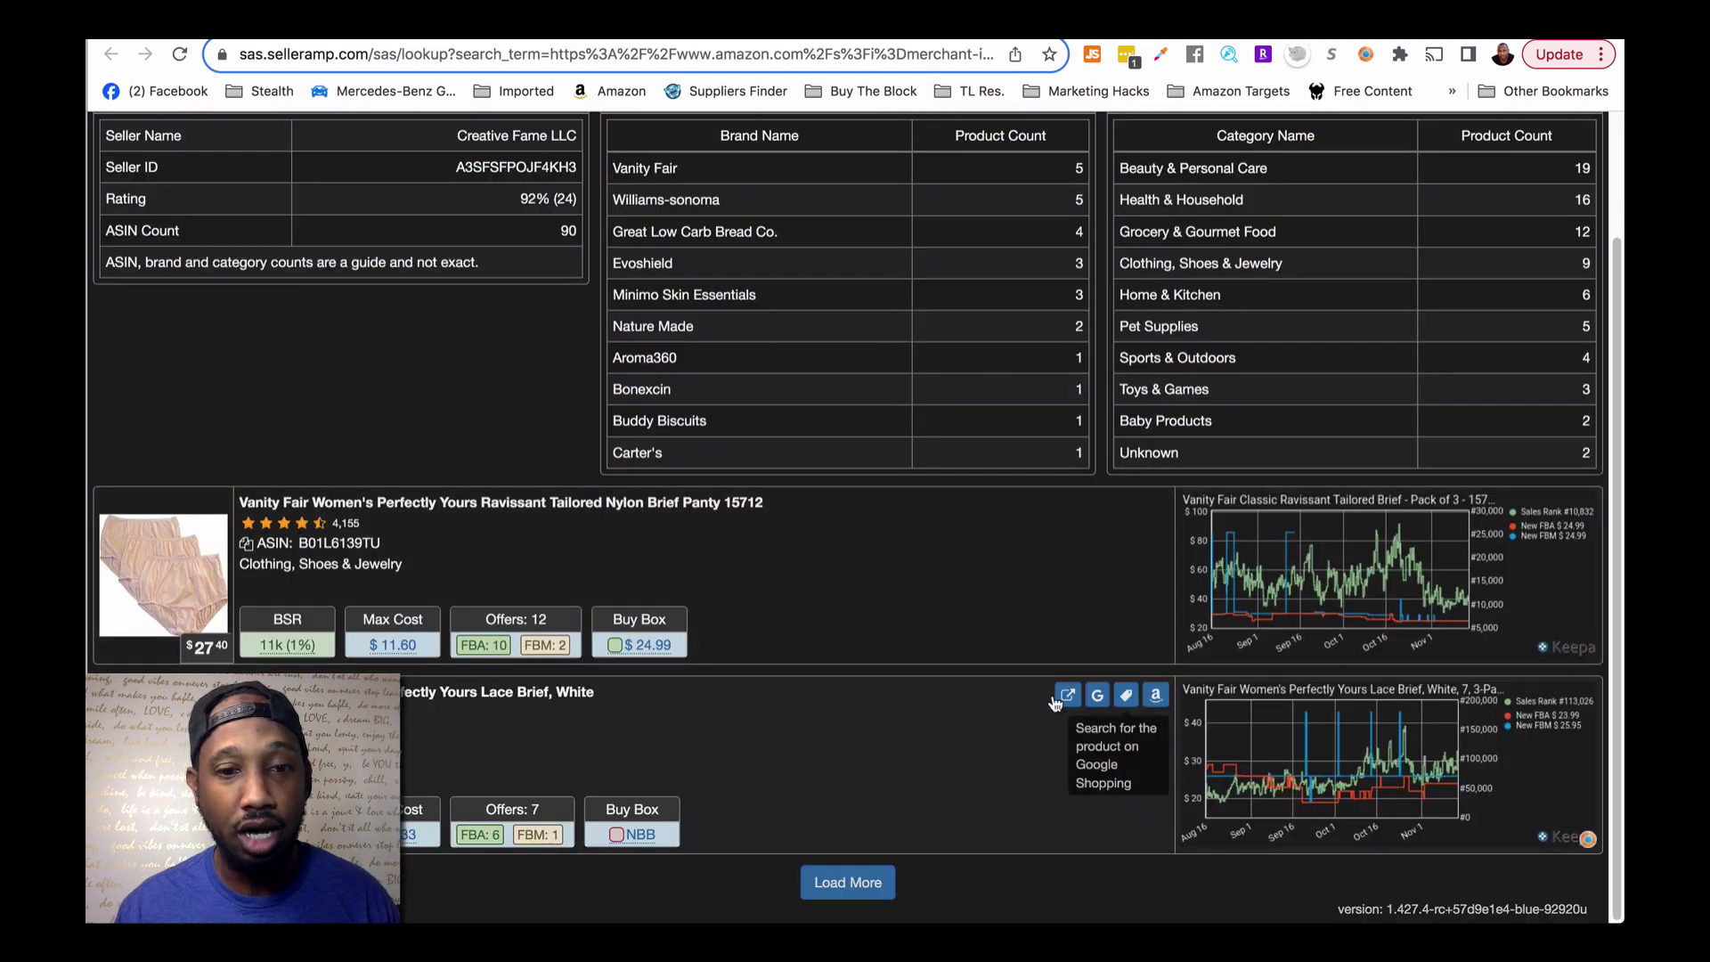
click(1157, 699)
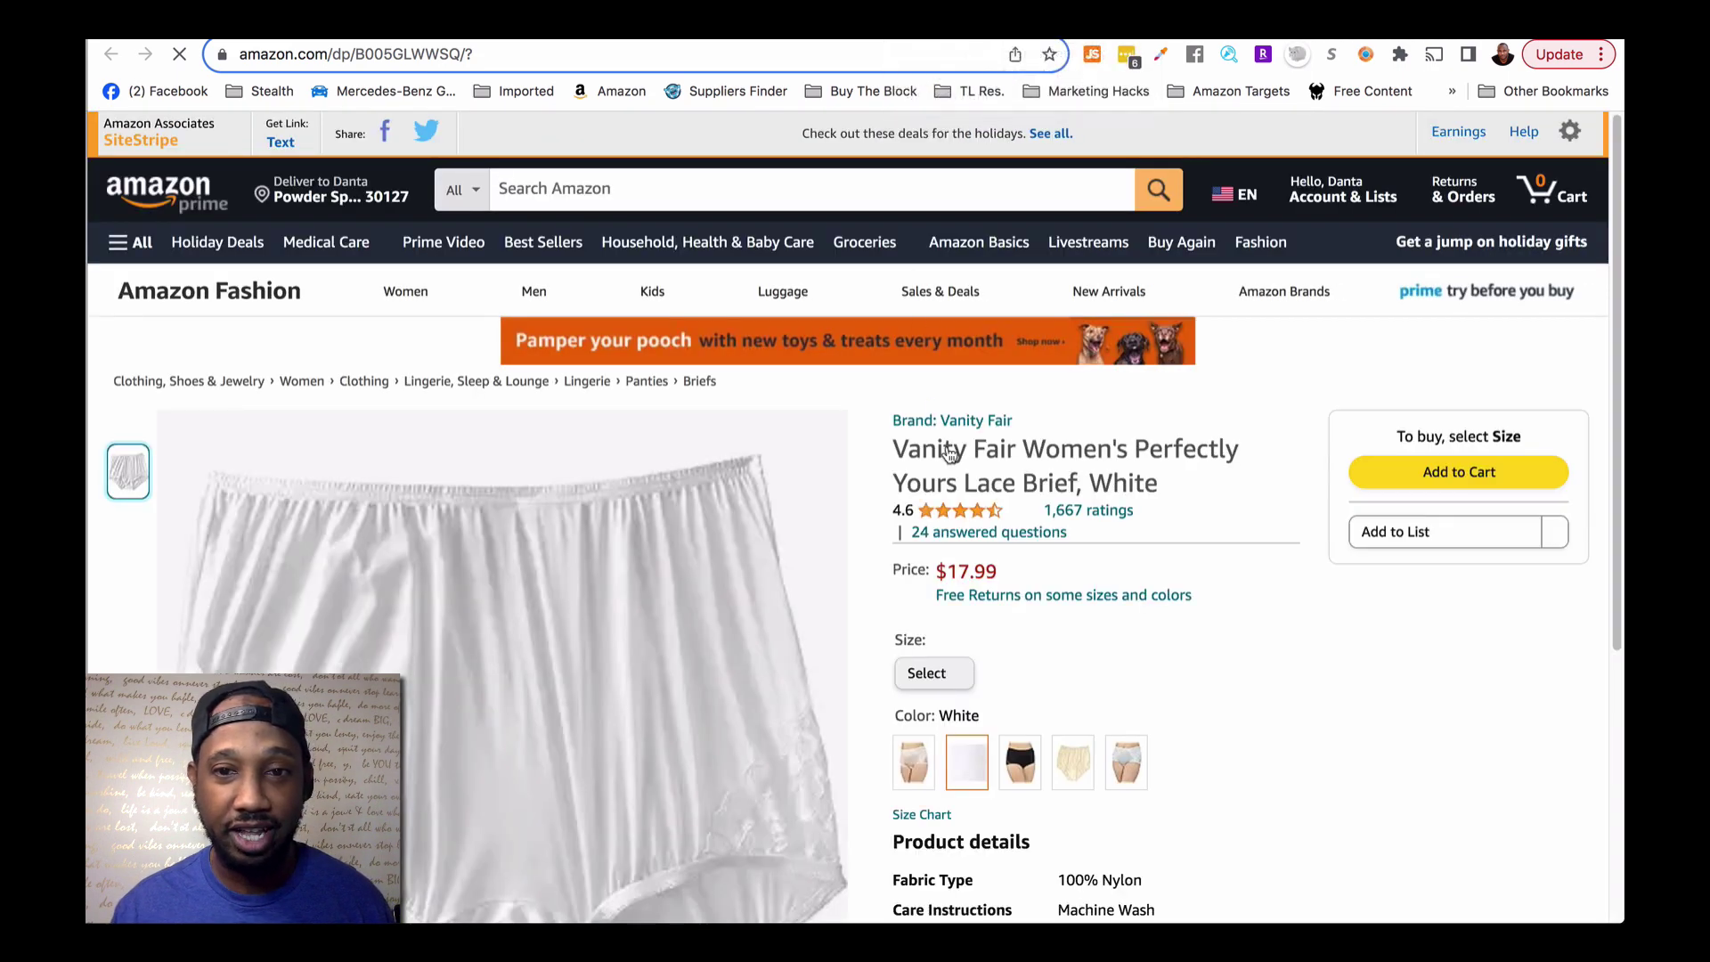
scroll(971, 472, down, 3)
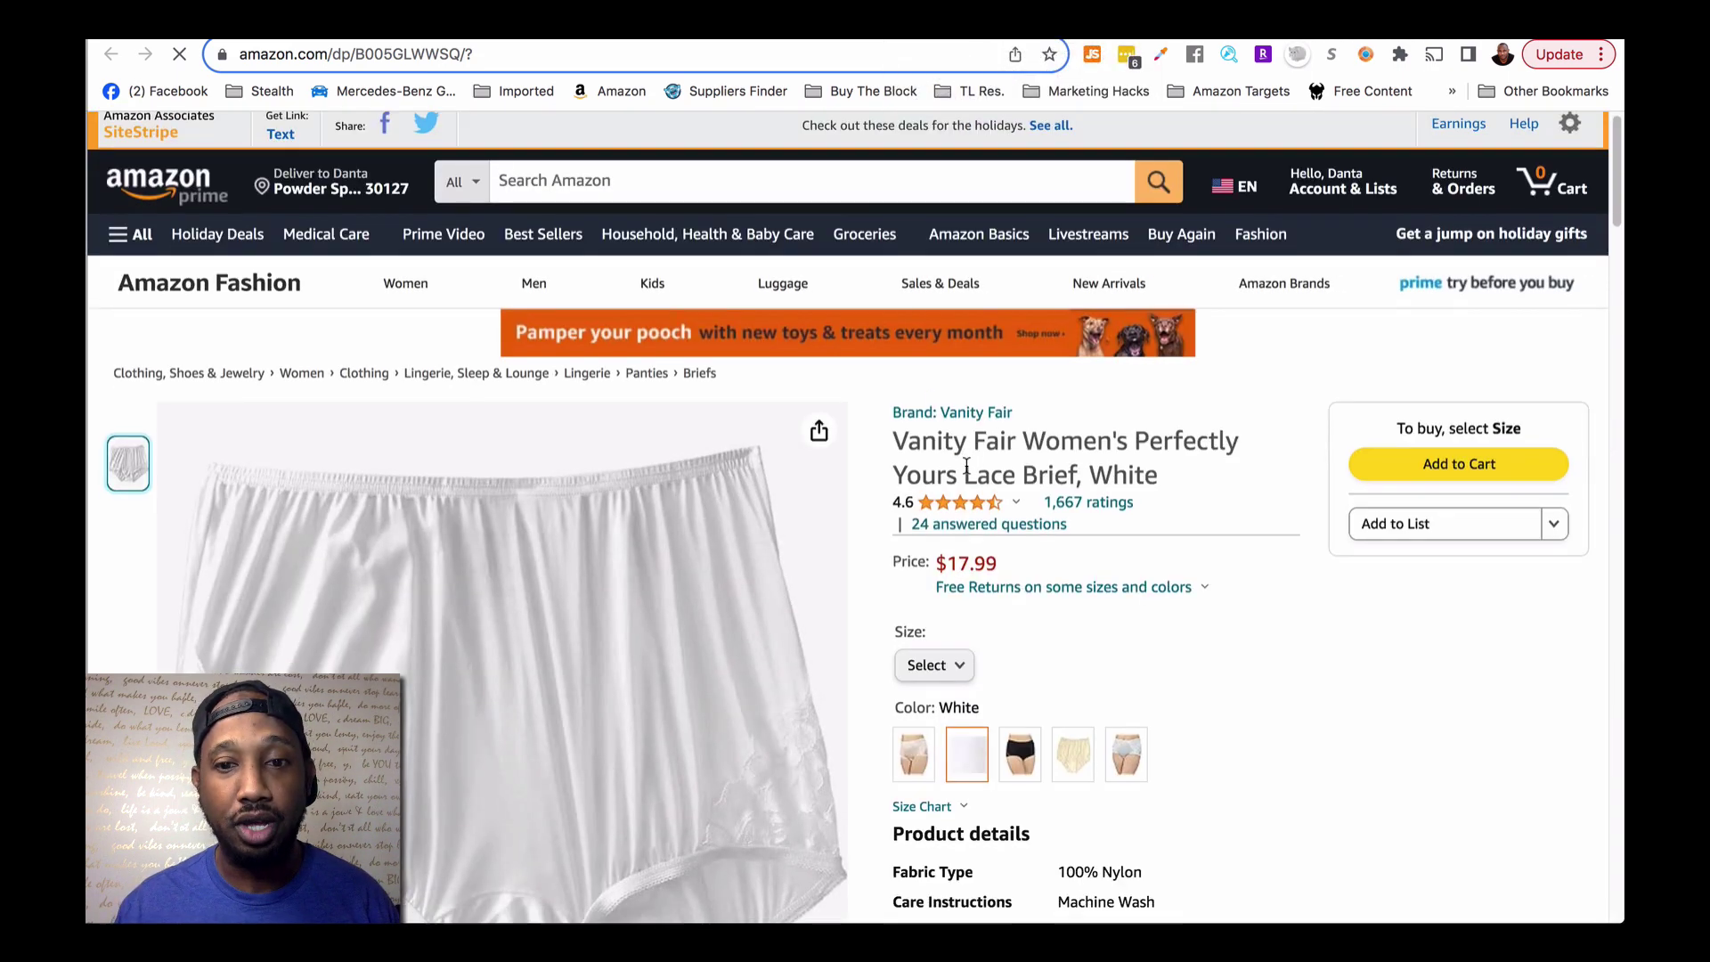
right_click(514, 473)
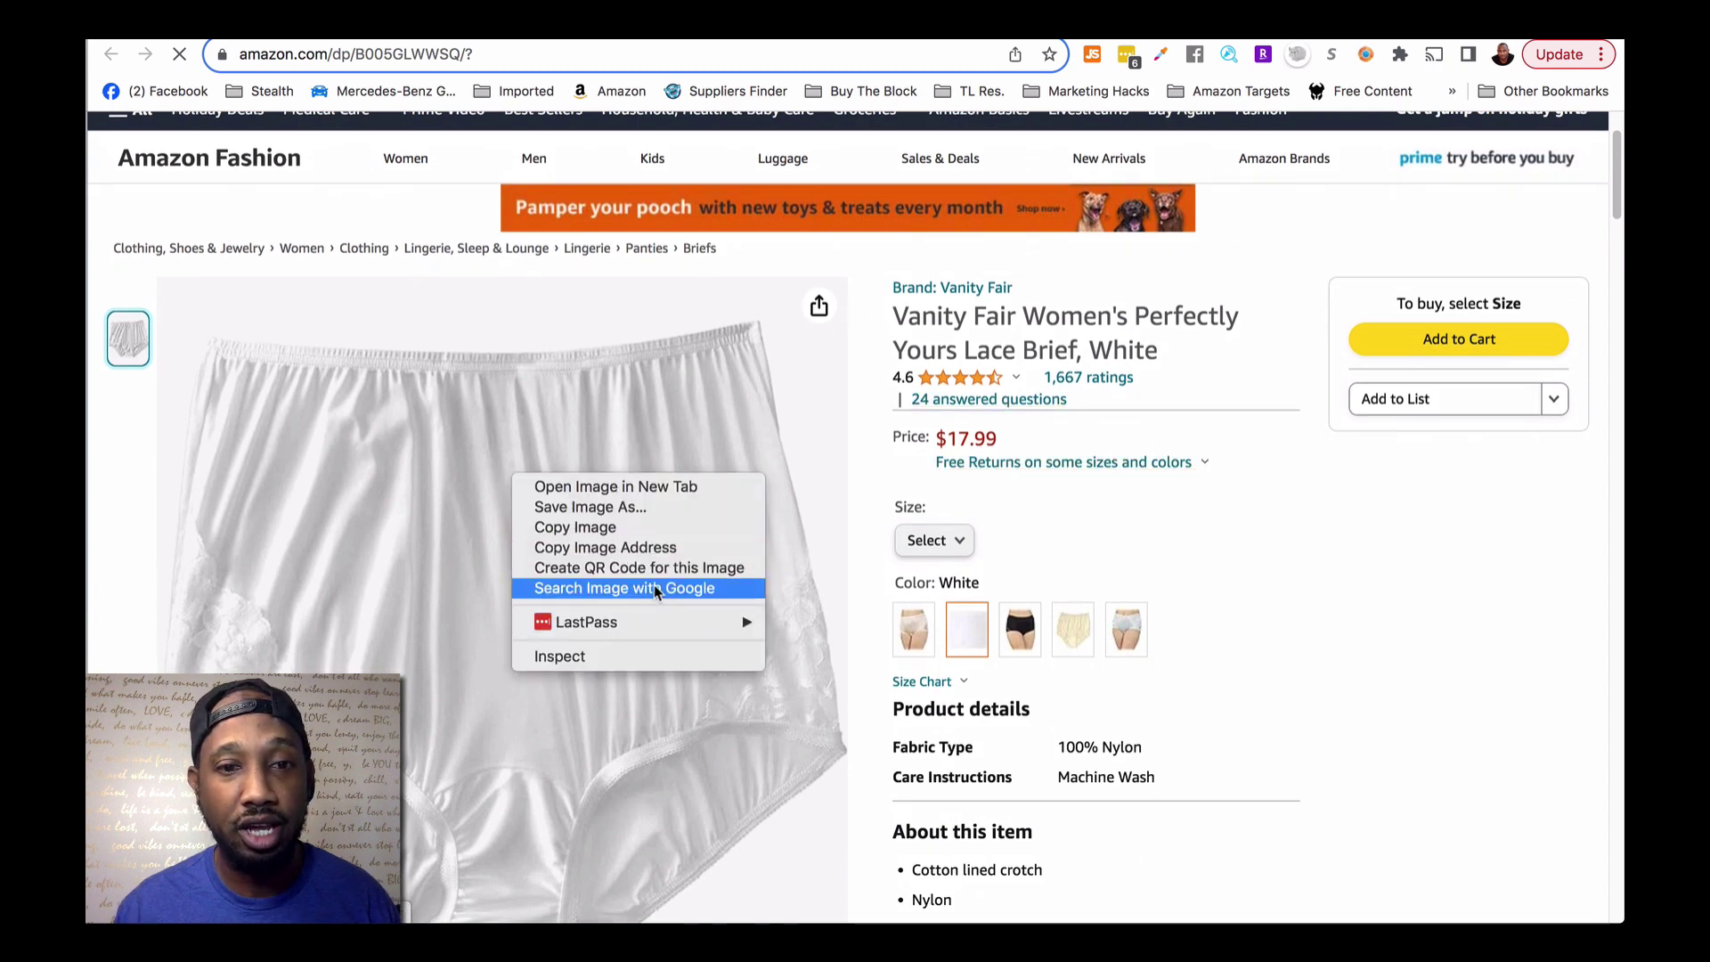
click(656, 586)
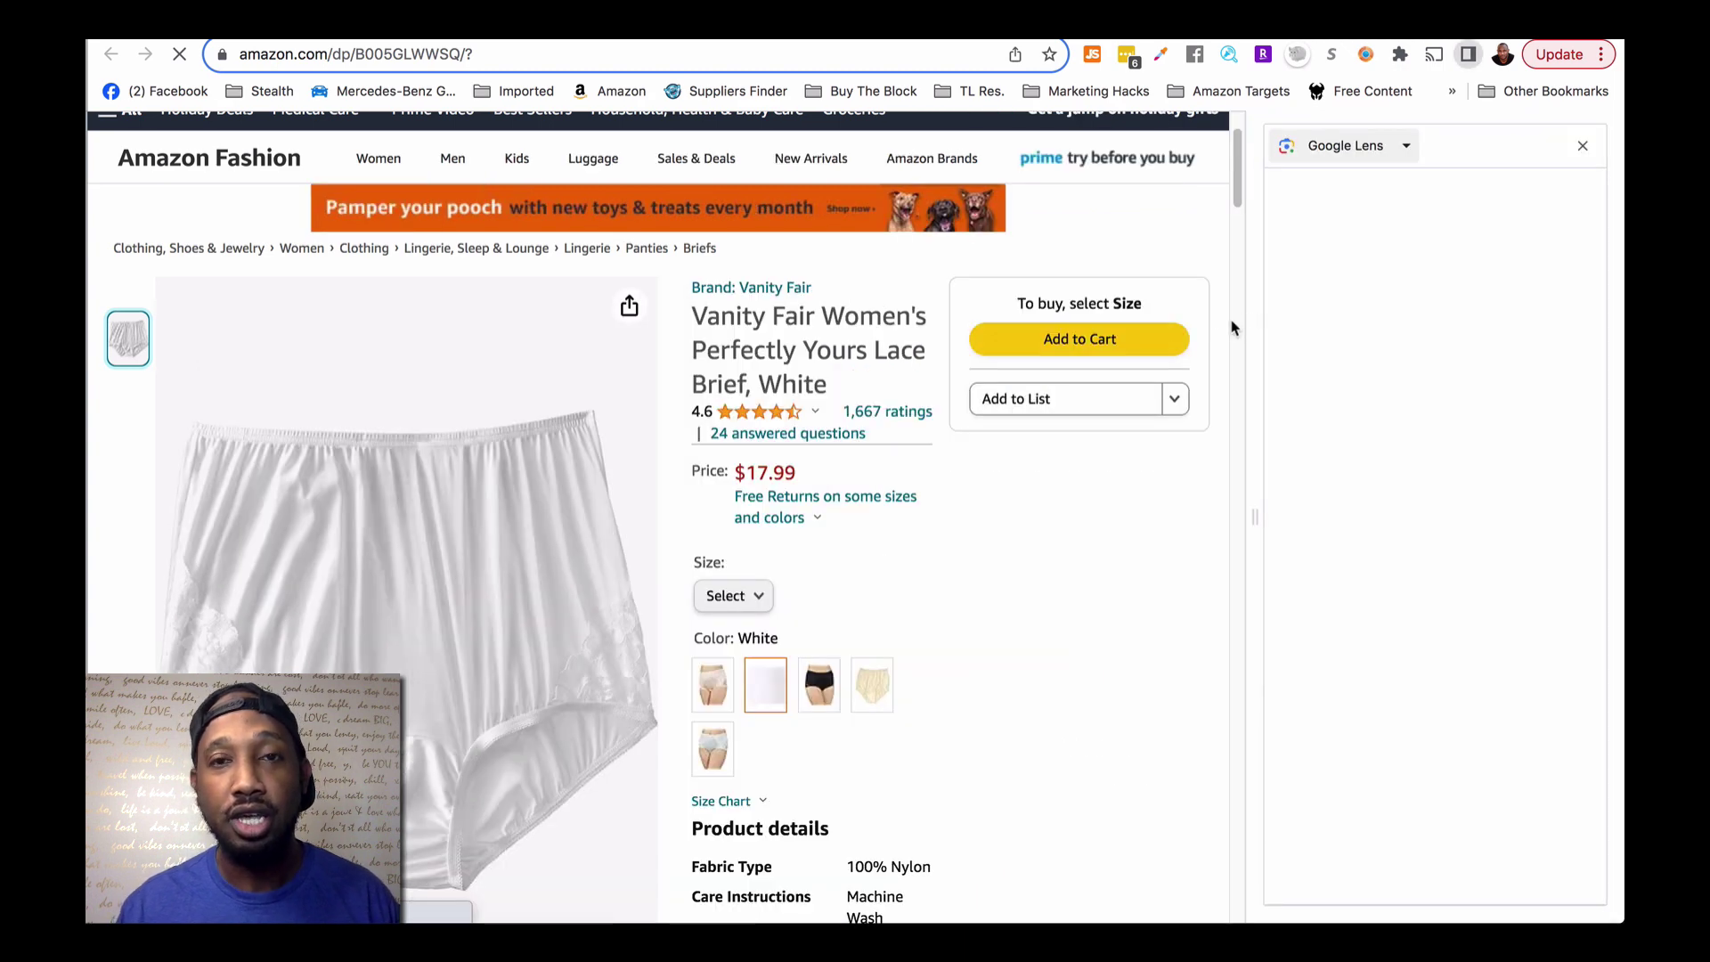
Look through the Google Lens matches for a cheaper source and open the Walmart listing of the Vanity Fair lace brief
scroll(1318, 525, down, 3)
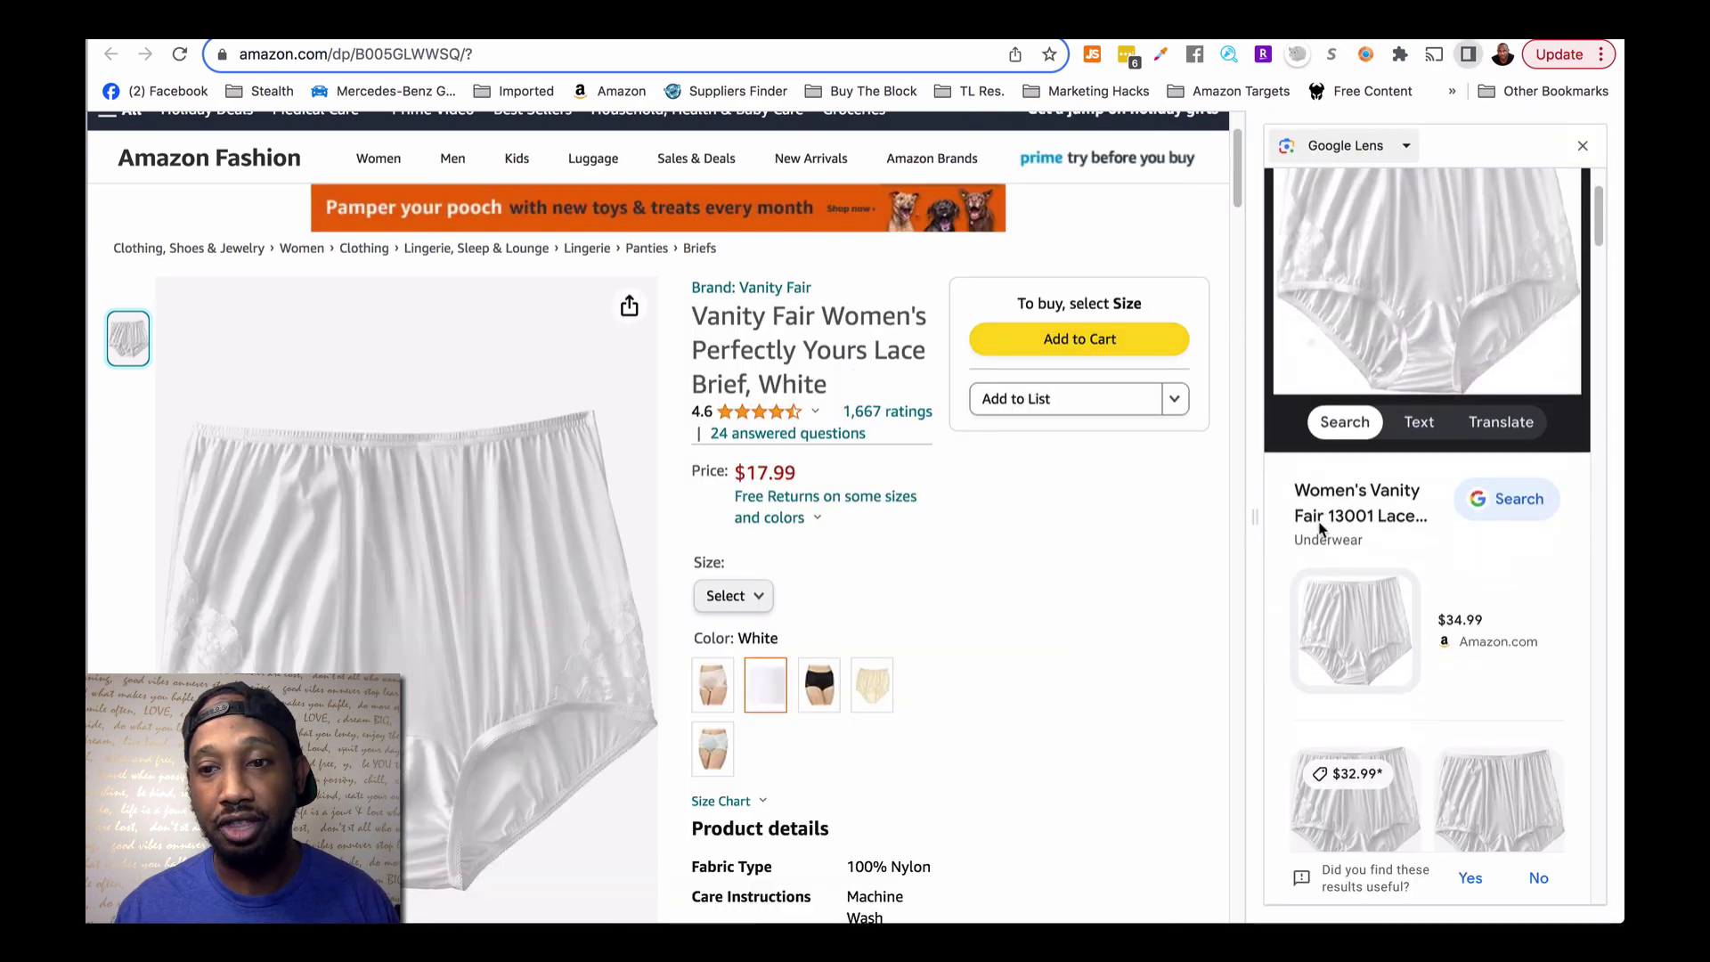
scroll(1325, 524, down, 3)
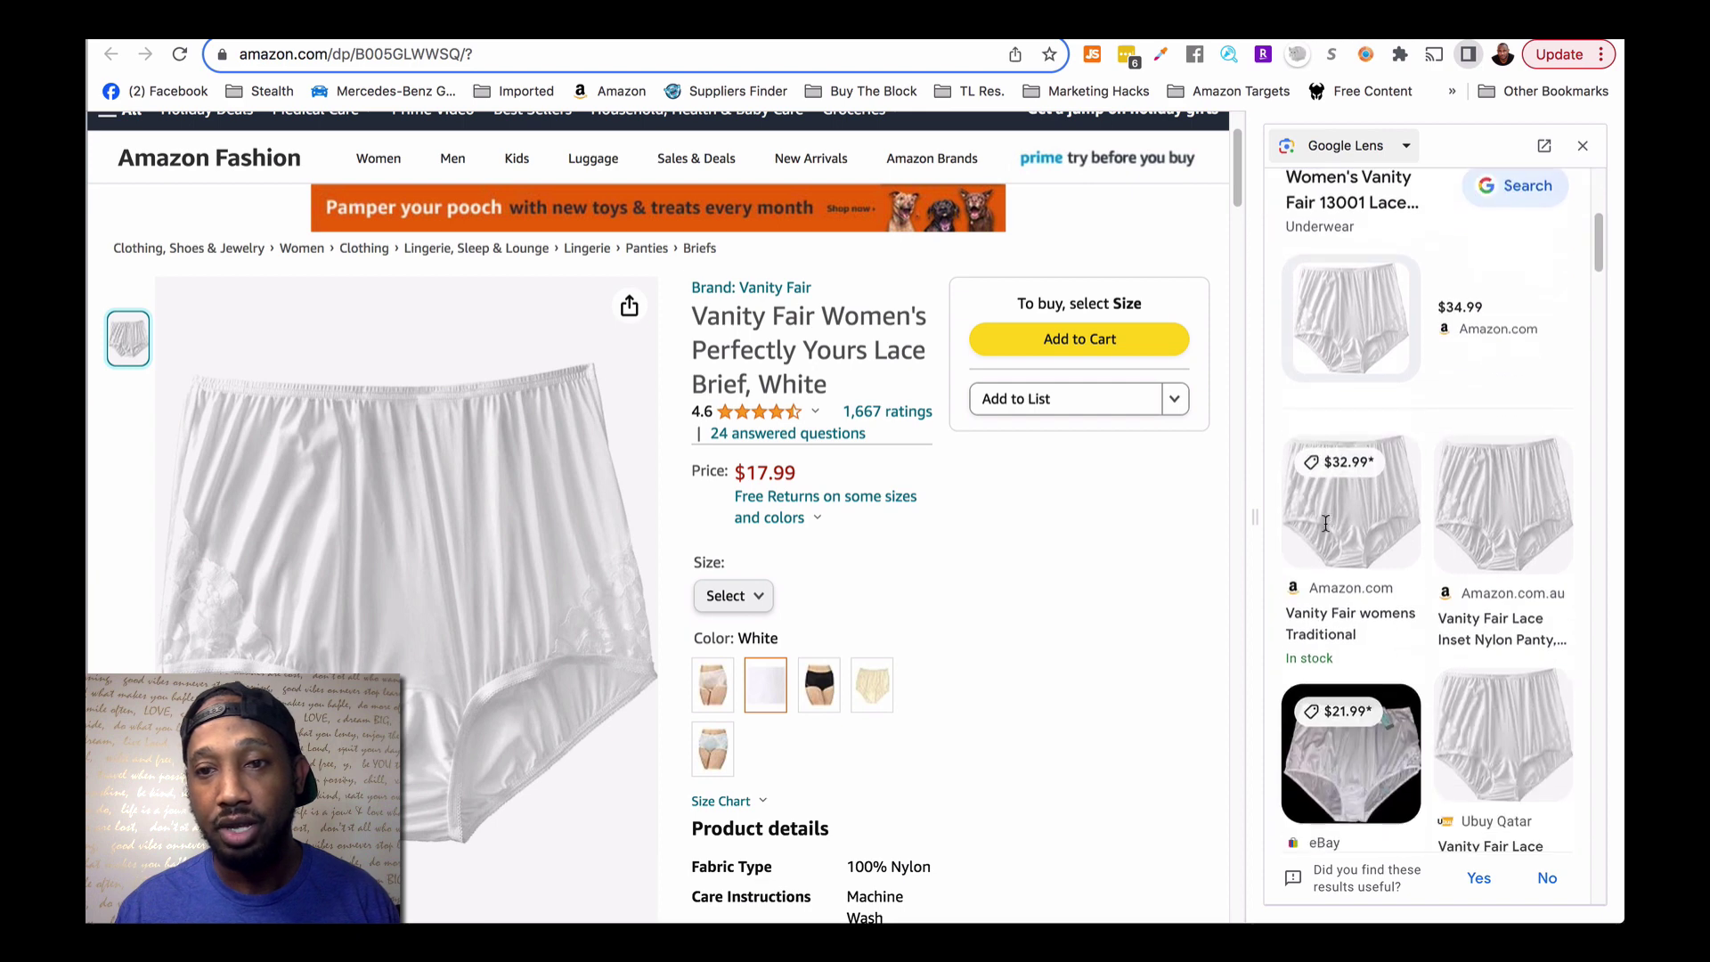
scroll(1326, 524, up, 3)
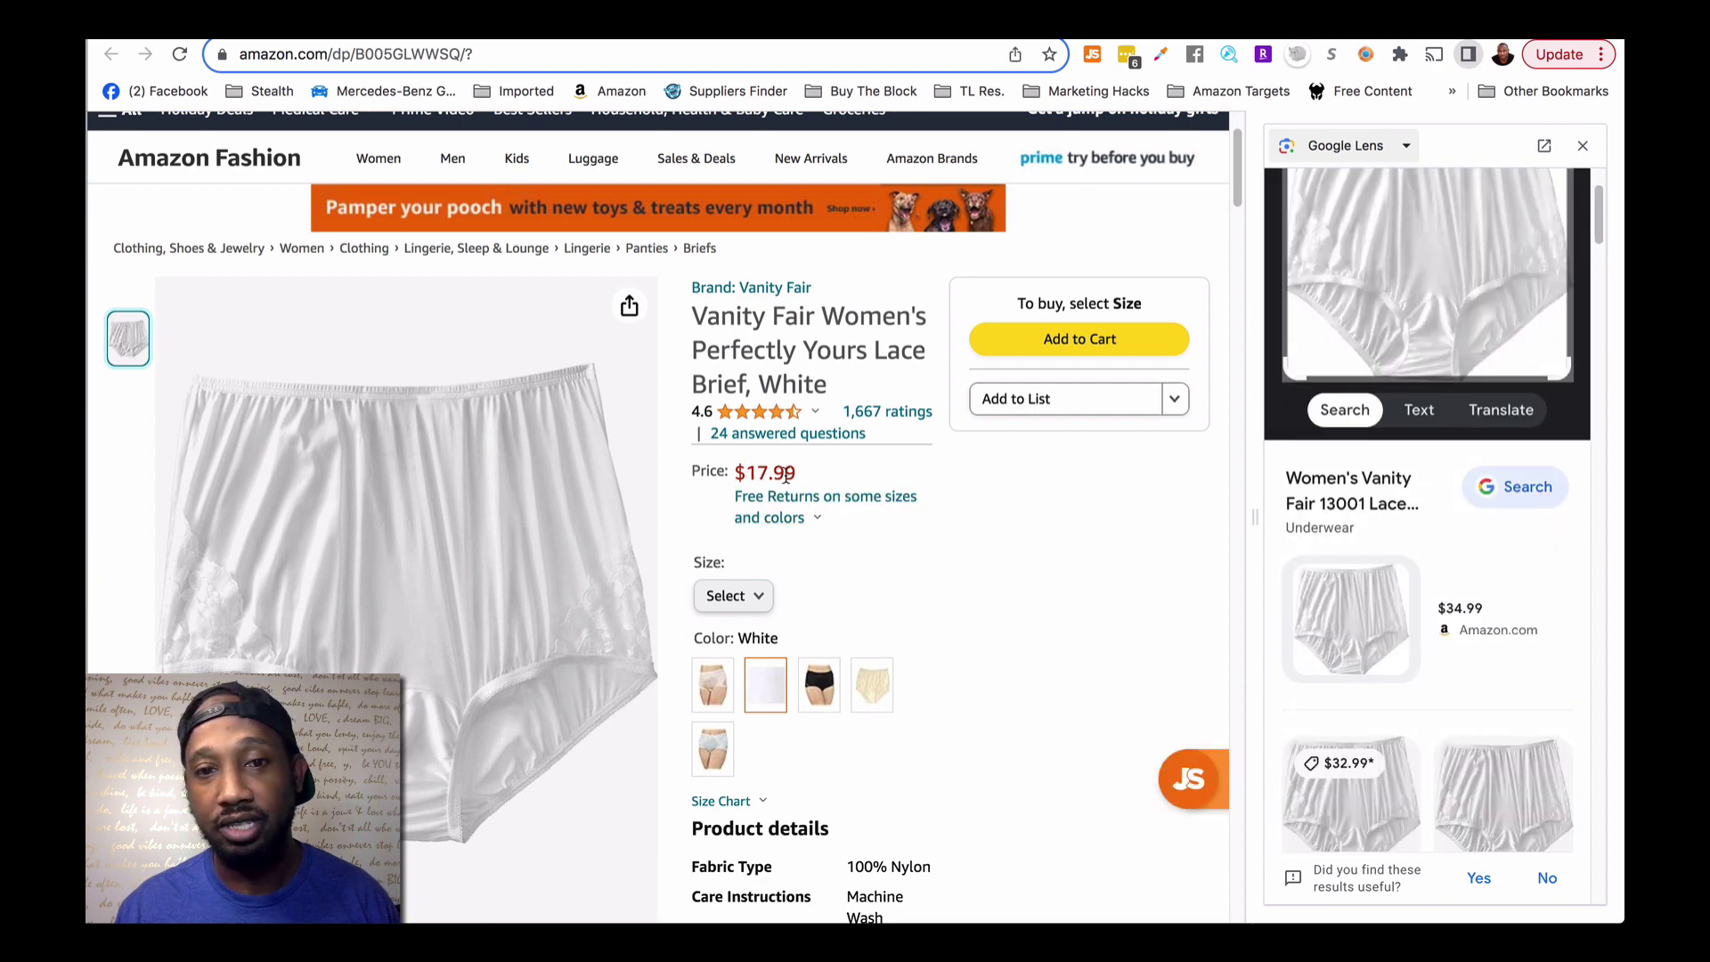
scroll(1113, 556, down, 1)
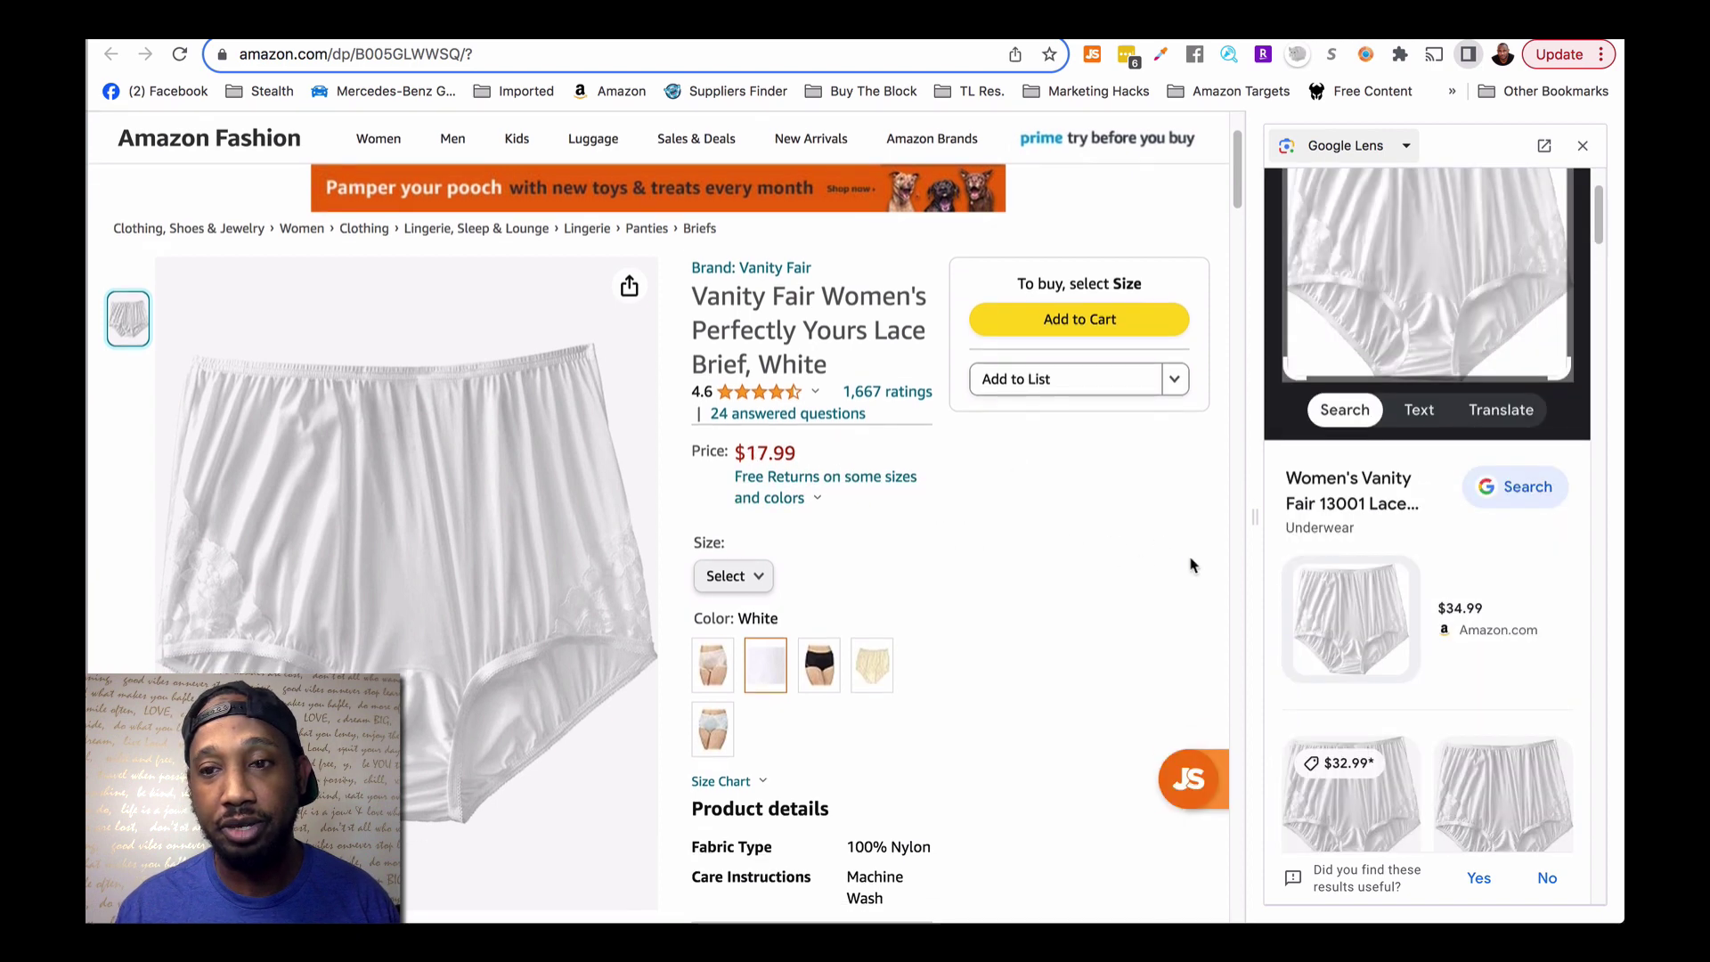
scroll(1336, 588, down, 5)
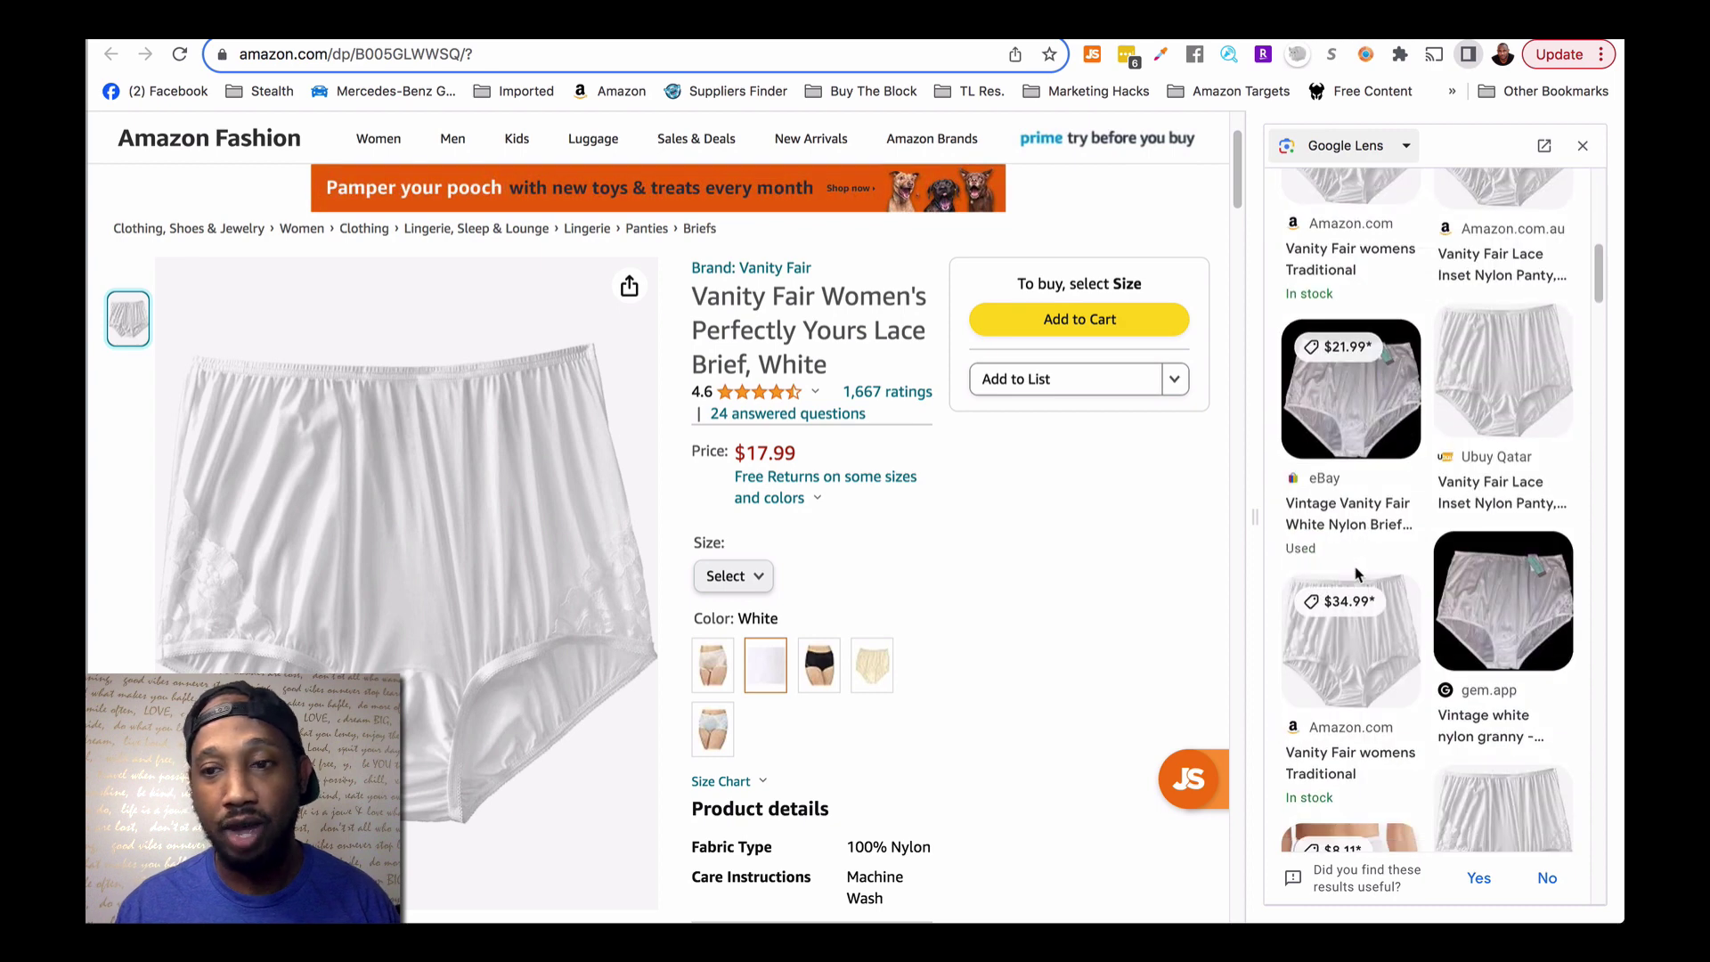
scroll(1358, 573, down, 3)
scroll(1354, 575, down, 2)
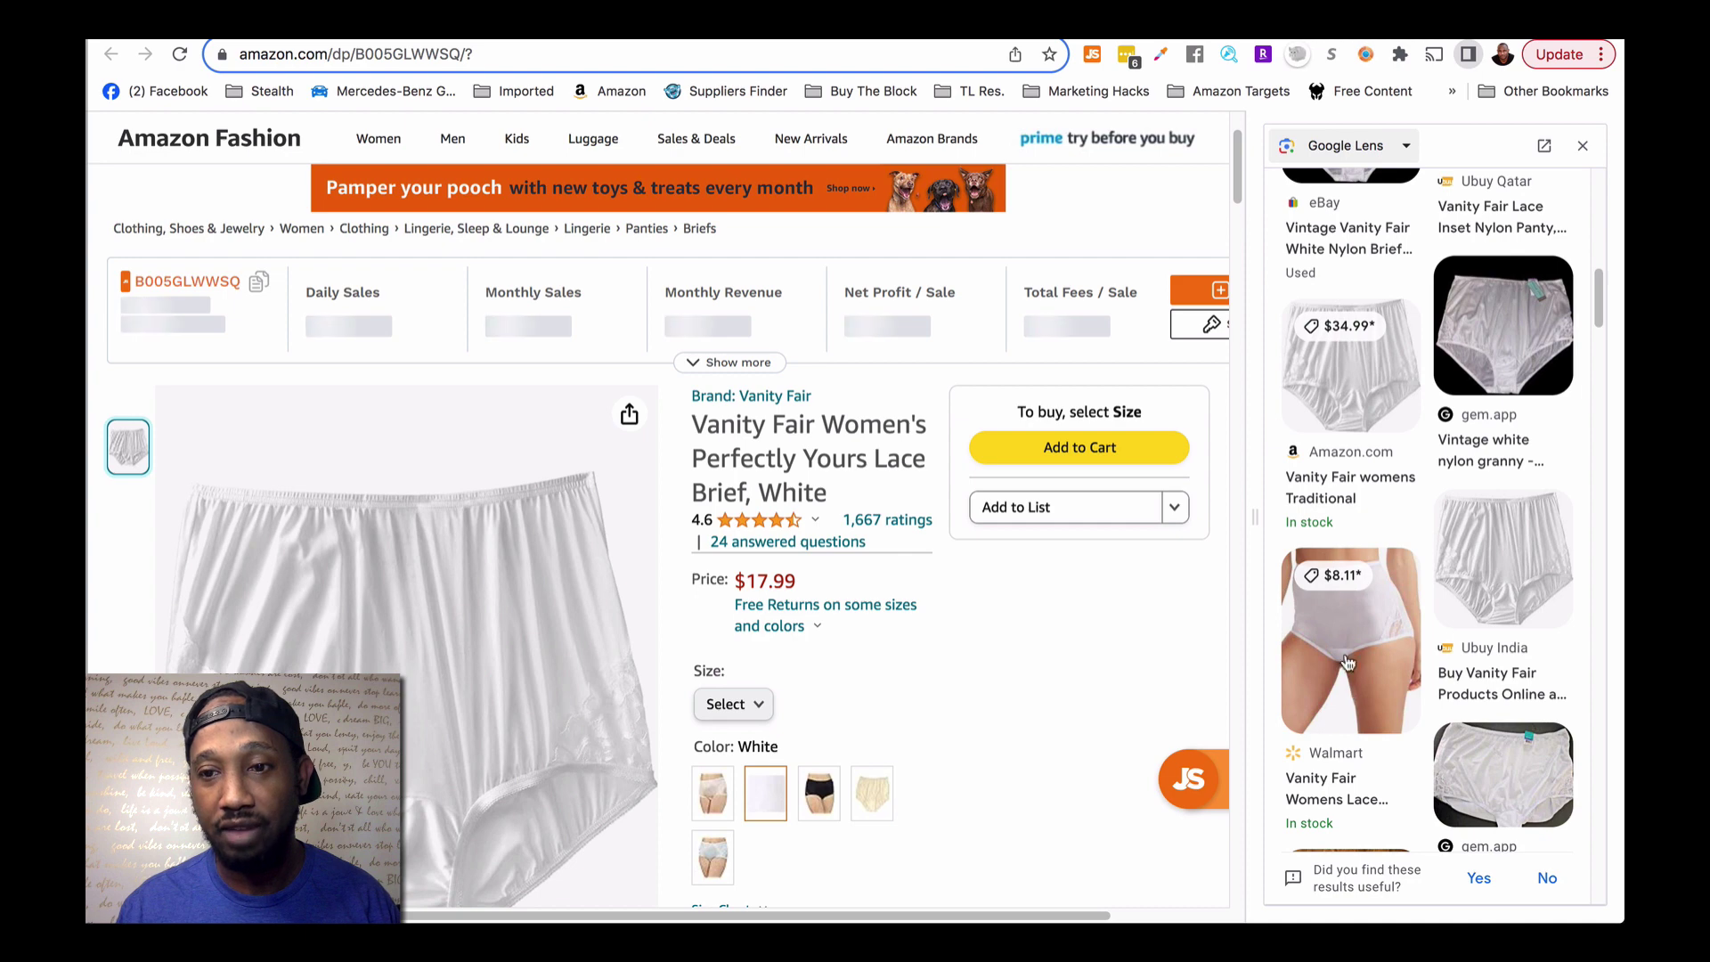
scroll(1336, 681, down, 2)
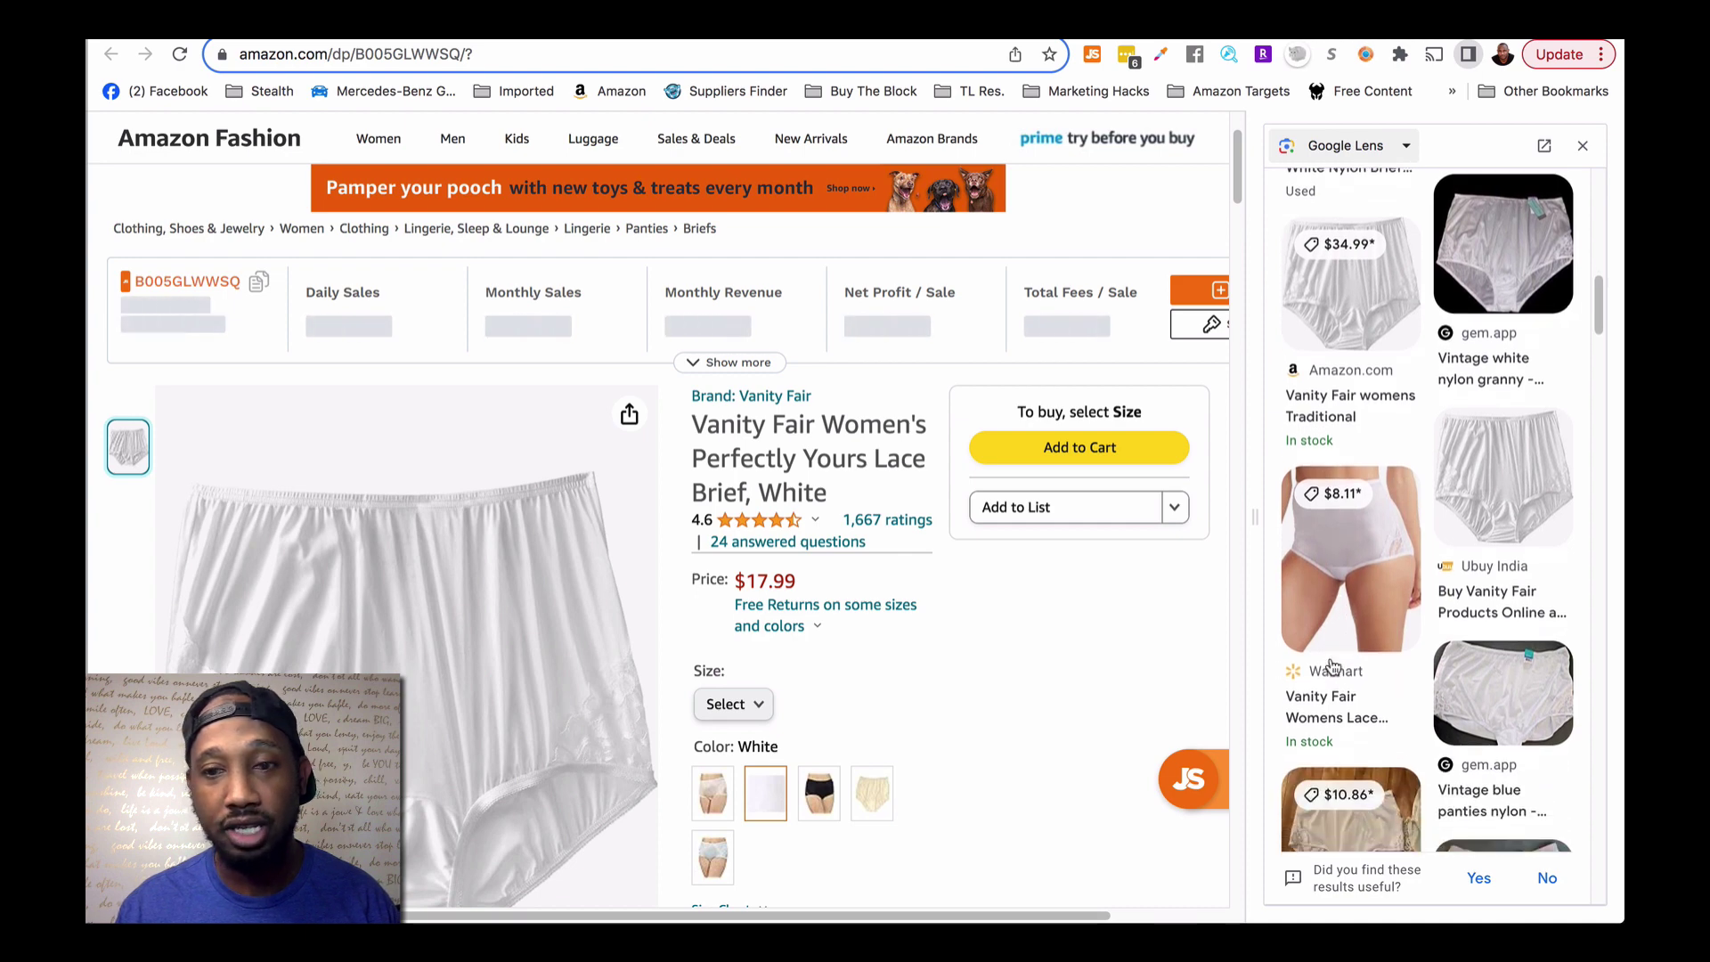
scroll(1119, 647, down, 3)
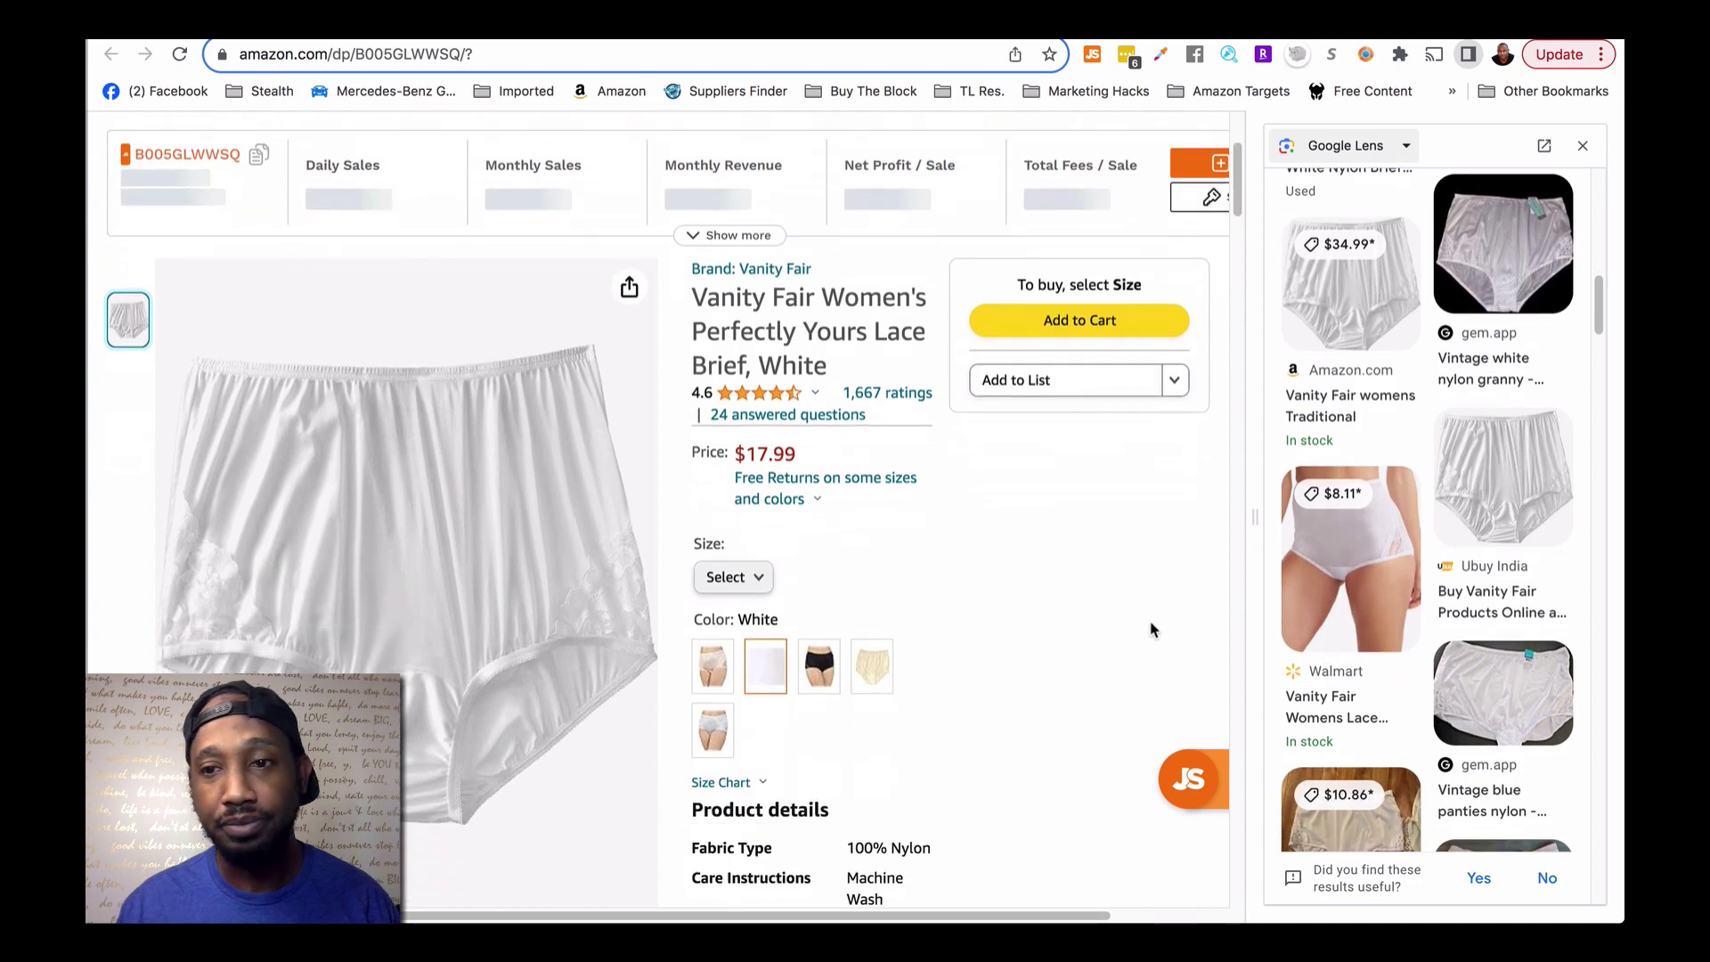
click(1322, 559)
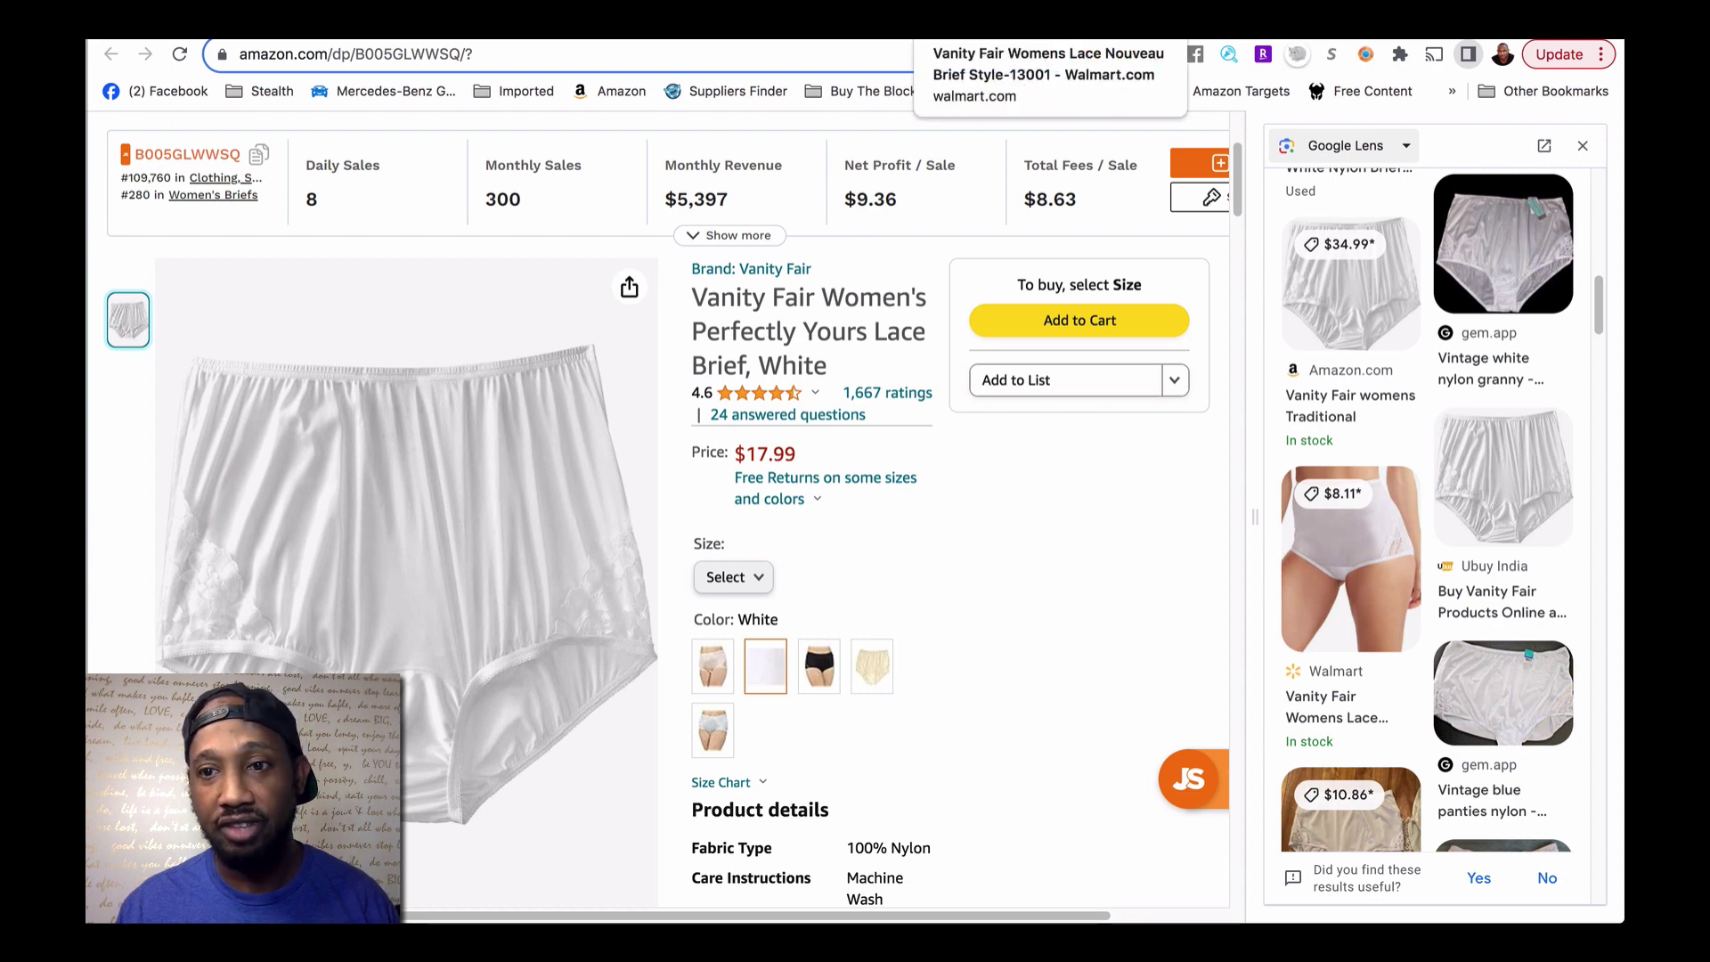
click(993, 32)
scroll(930, 481, down, 2)
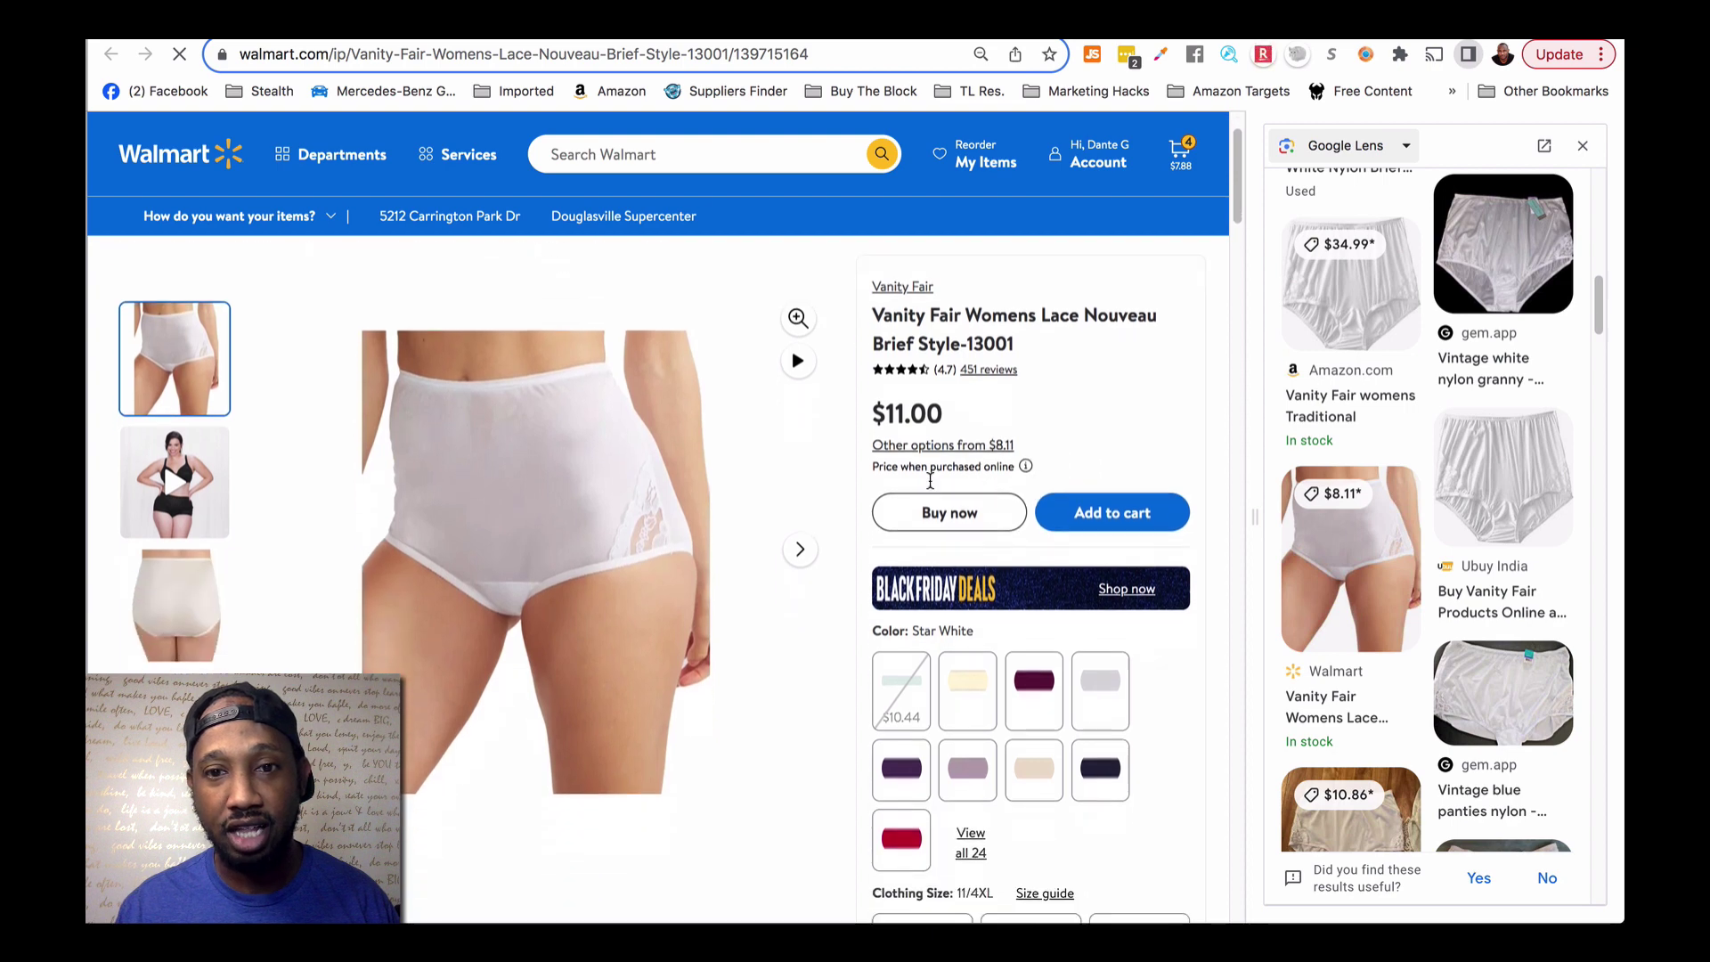
Review the other seller options, including their prices and shipping costs, on the Walmart listing and close the overview
click(977, 448)
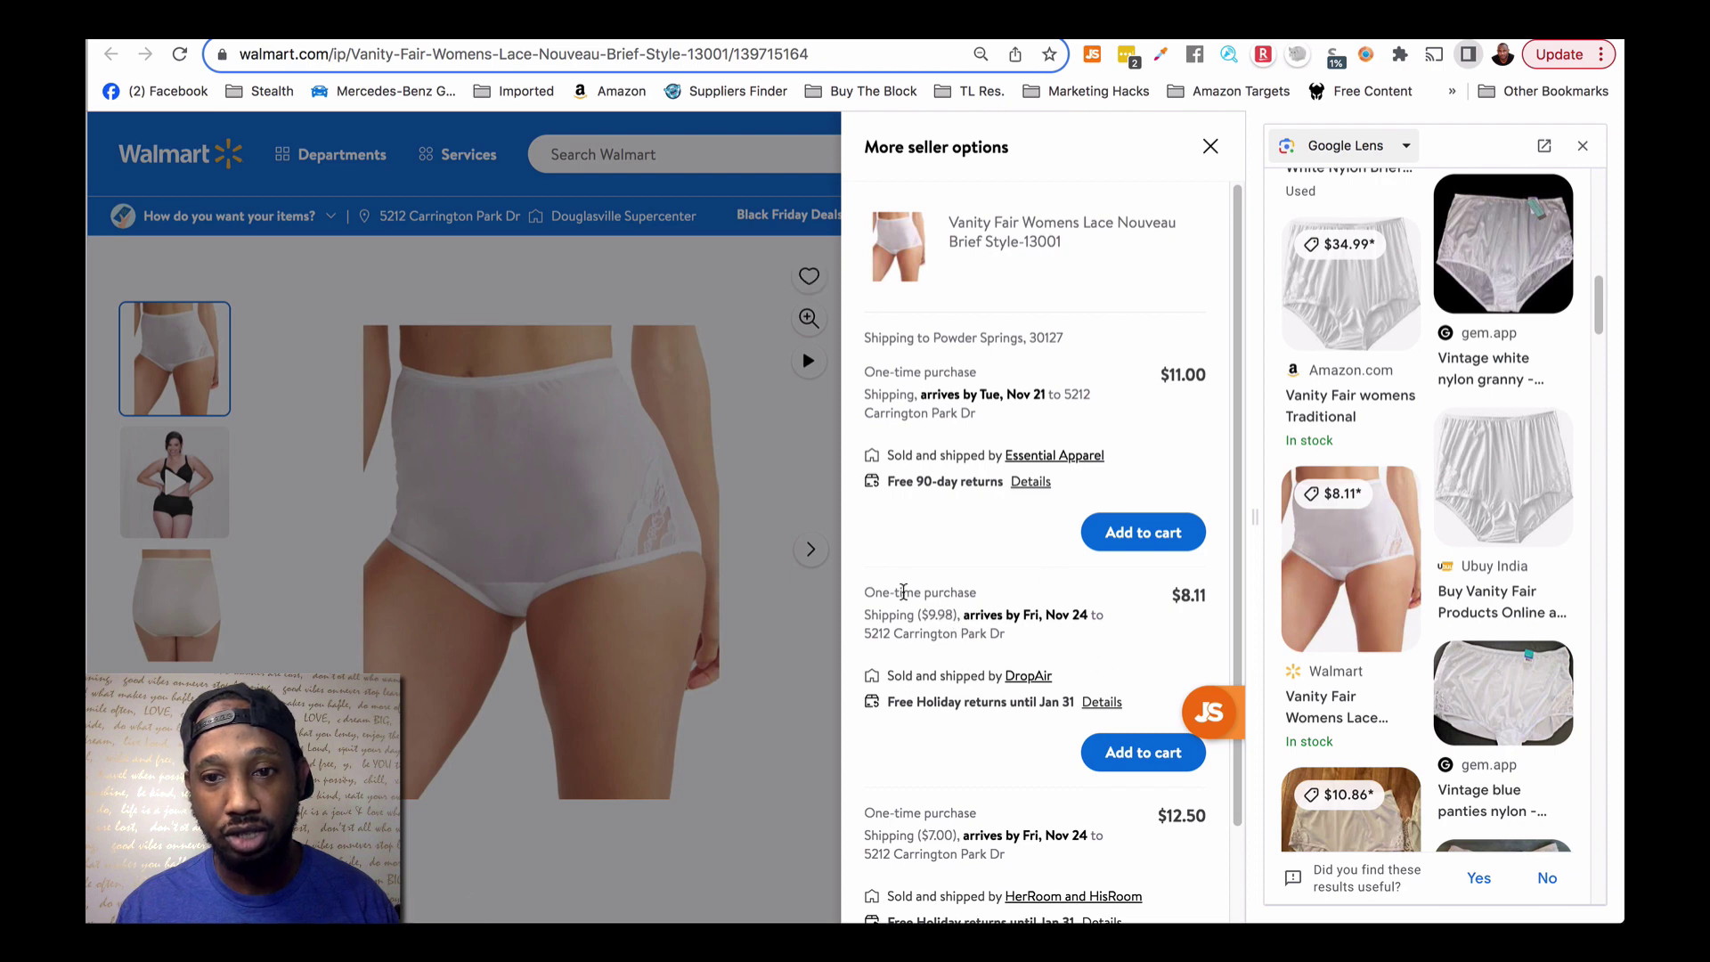
scroll(1033, 616, down, 1)
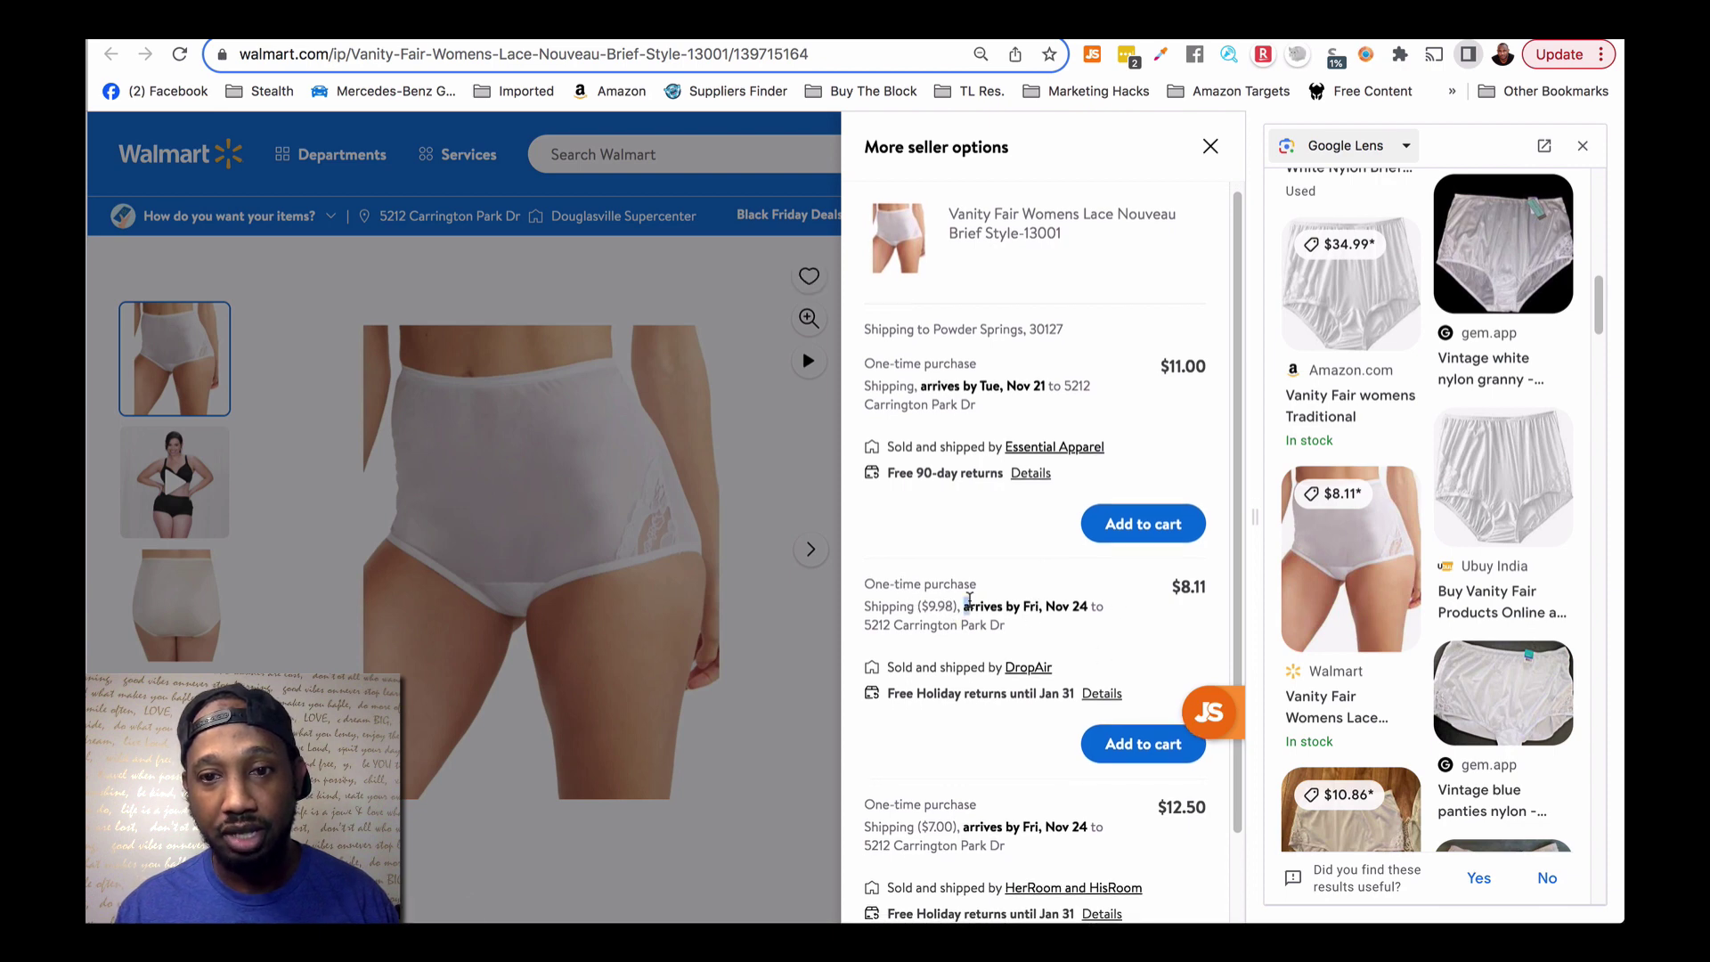
scroll(1034, 609, down, 2)
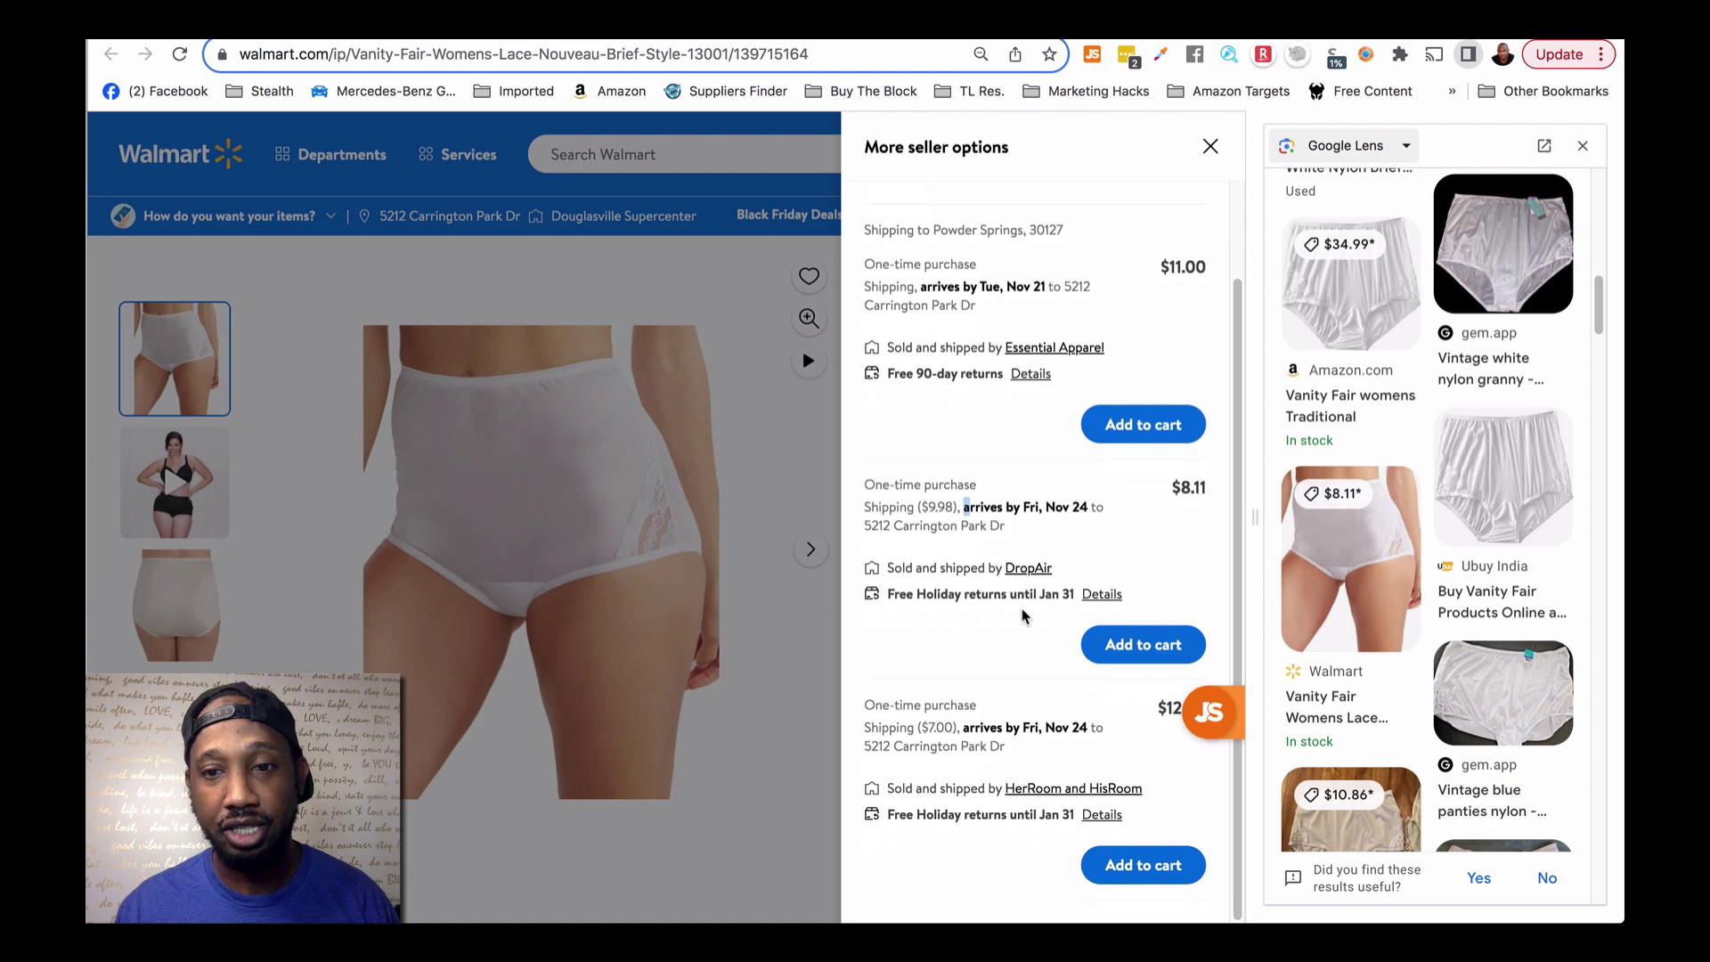
click(1213, 147)
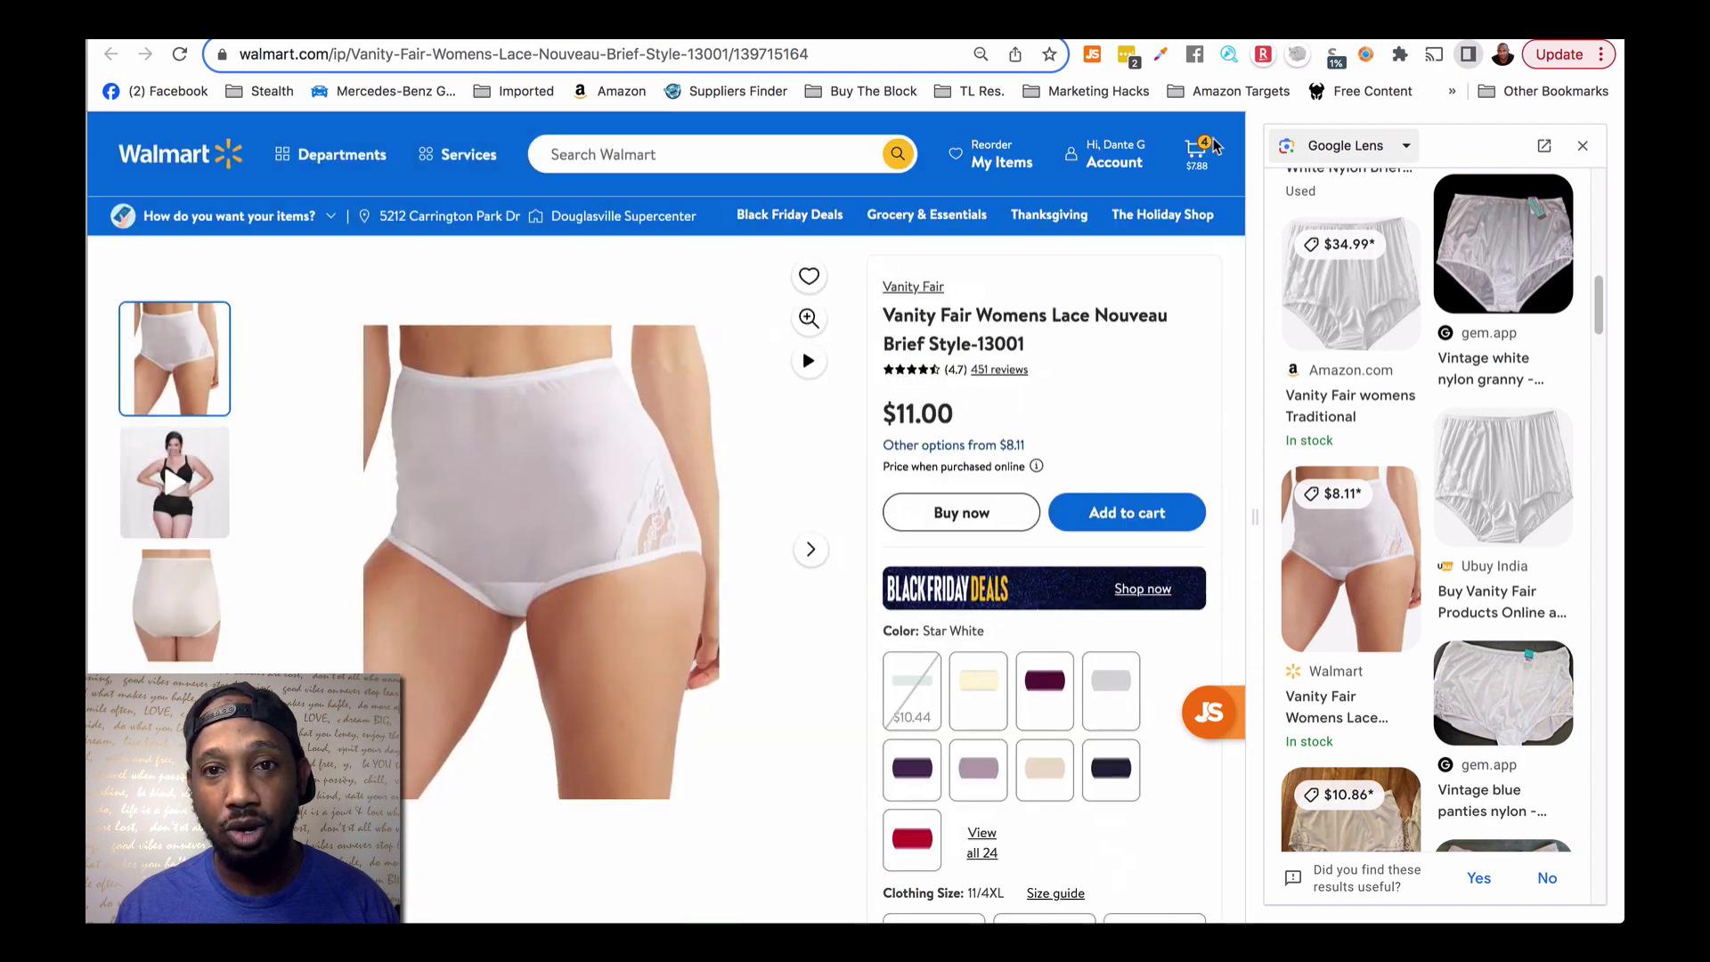
Examine further Google Lens matches for other retailers selling the Vanity Fair brief
scroll(1341, 636, down, 4)
scroll(1340, 636, down, 4)
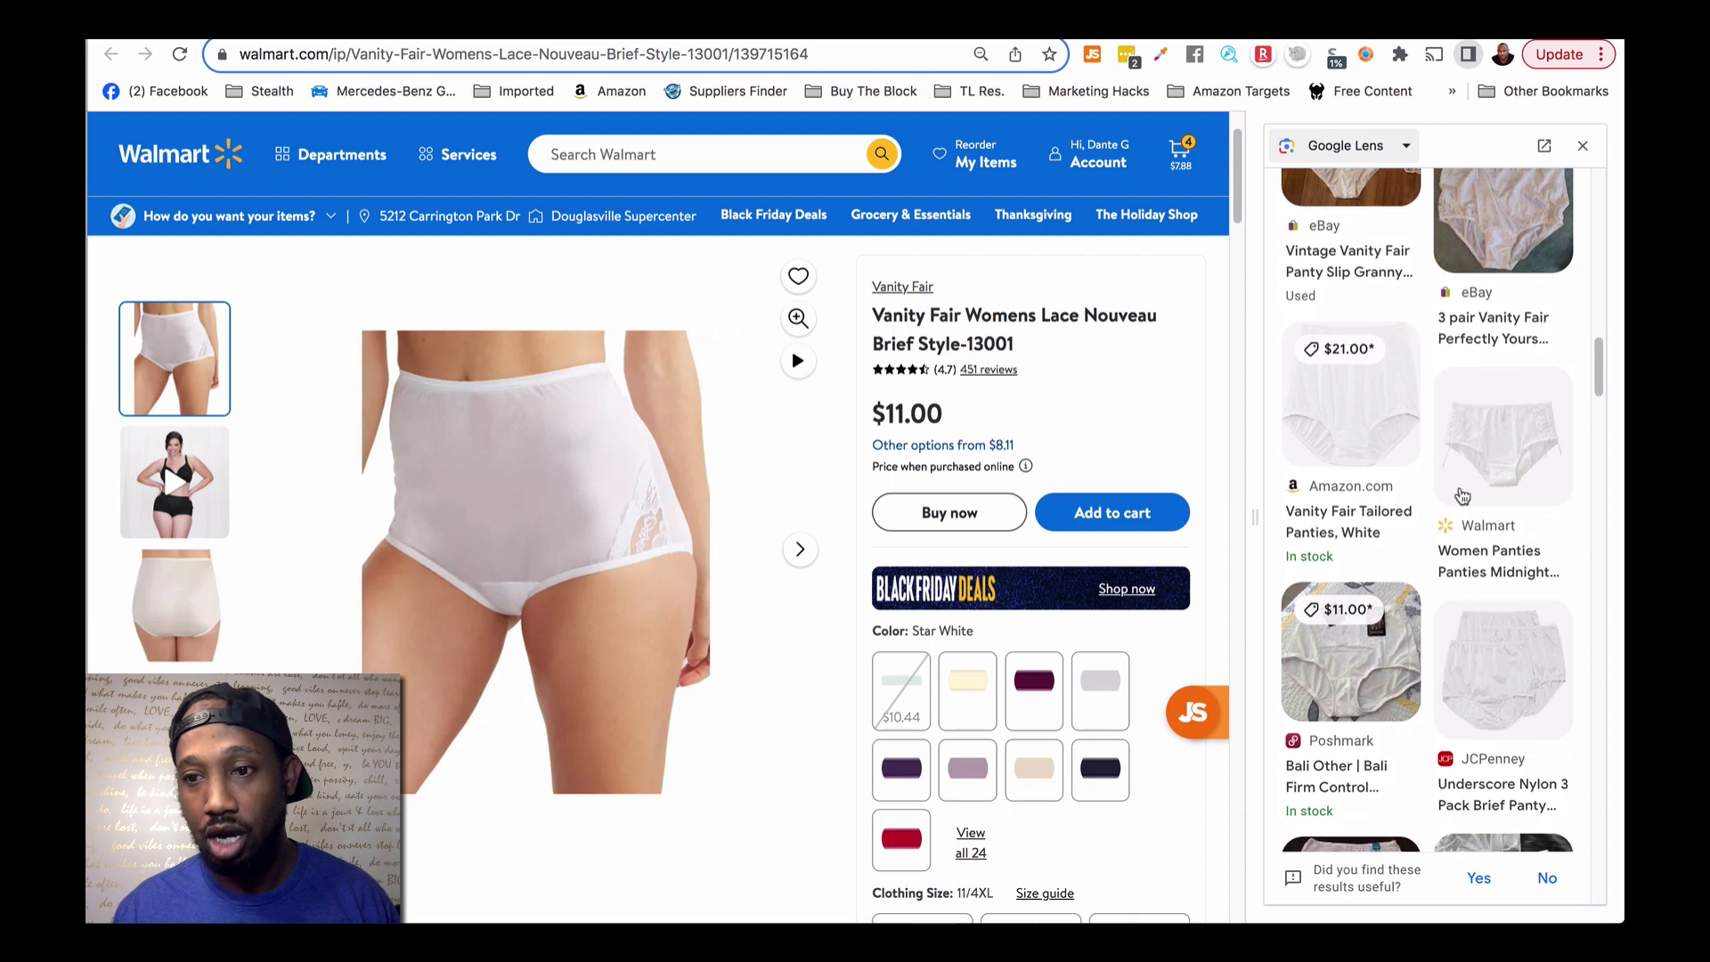
scroll(1341, 636, down, 6)
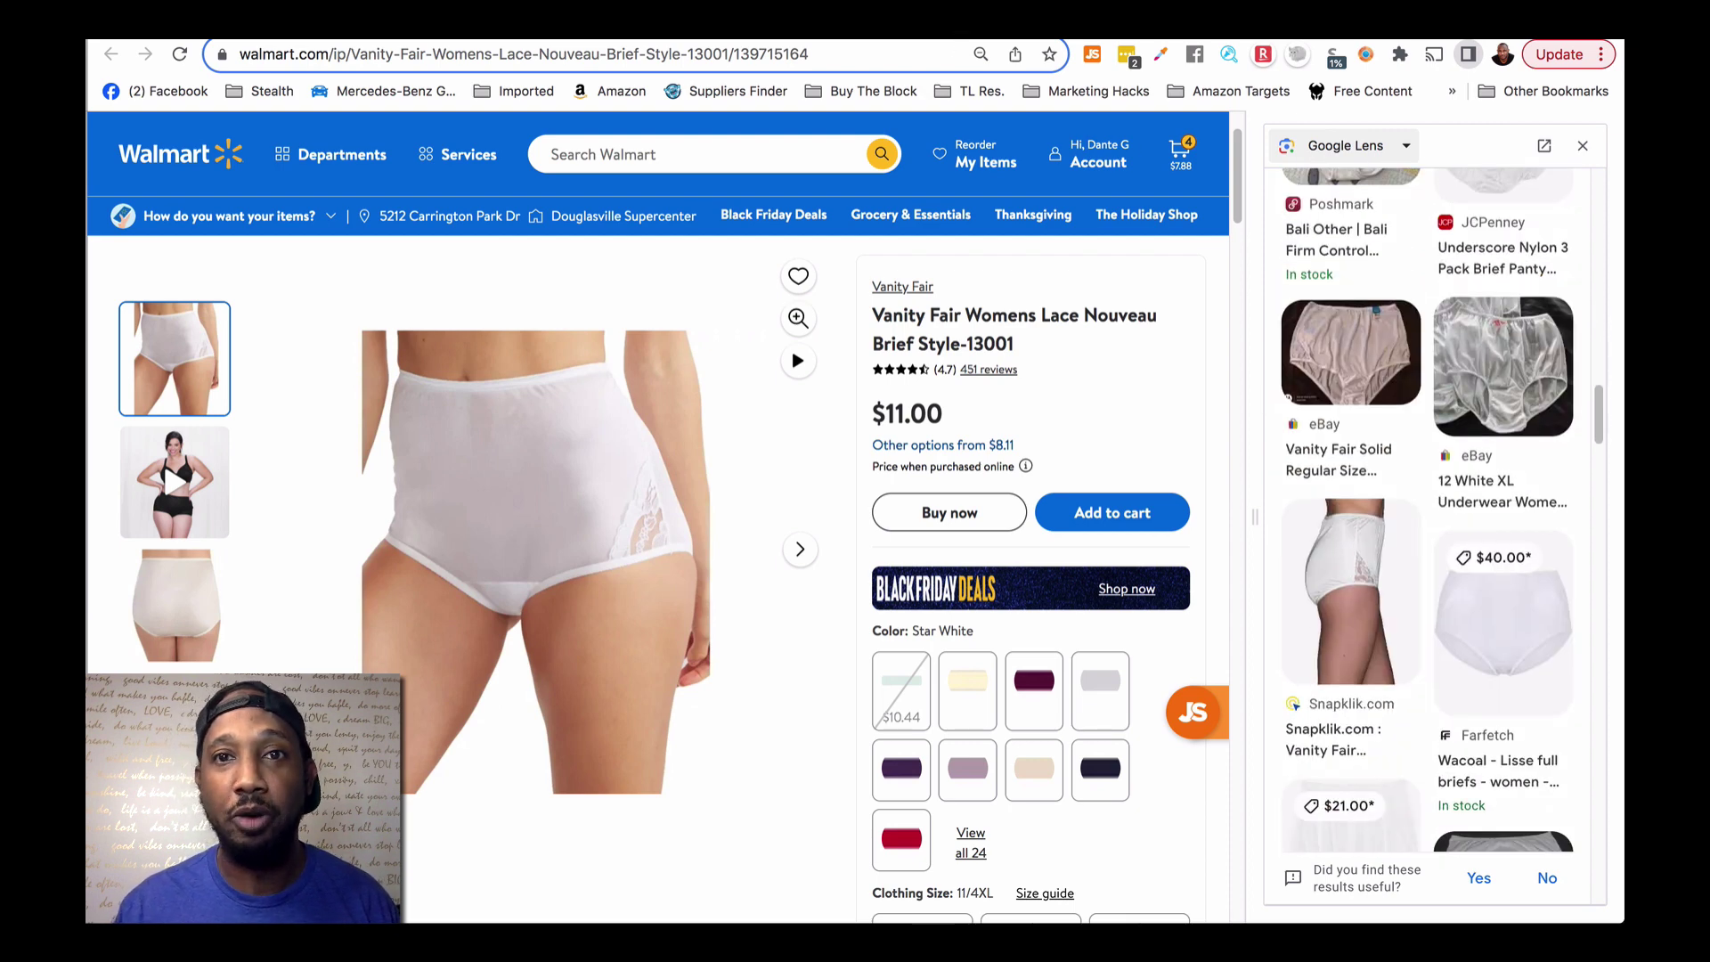
Search Google for the Vanity Fair Ravissant Tailored Nylon Brief Panty 15712 from the SellerAmp storefront results and close the Google Lens results
click(971, 19)
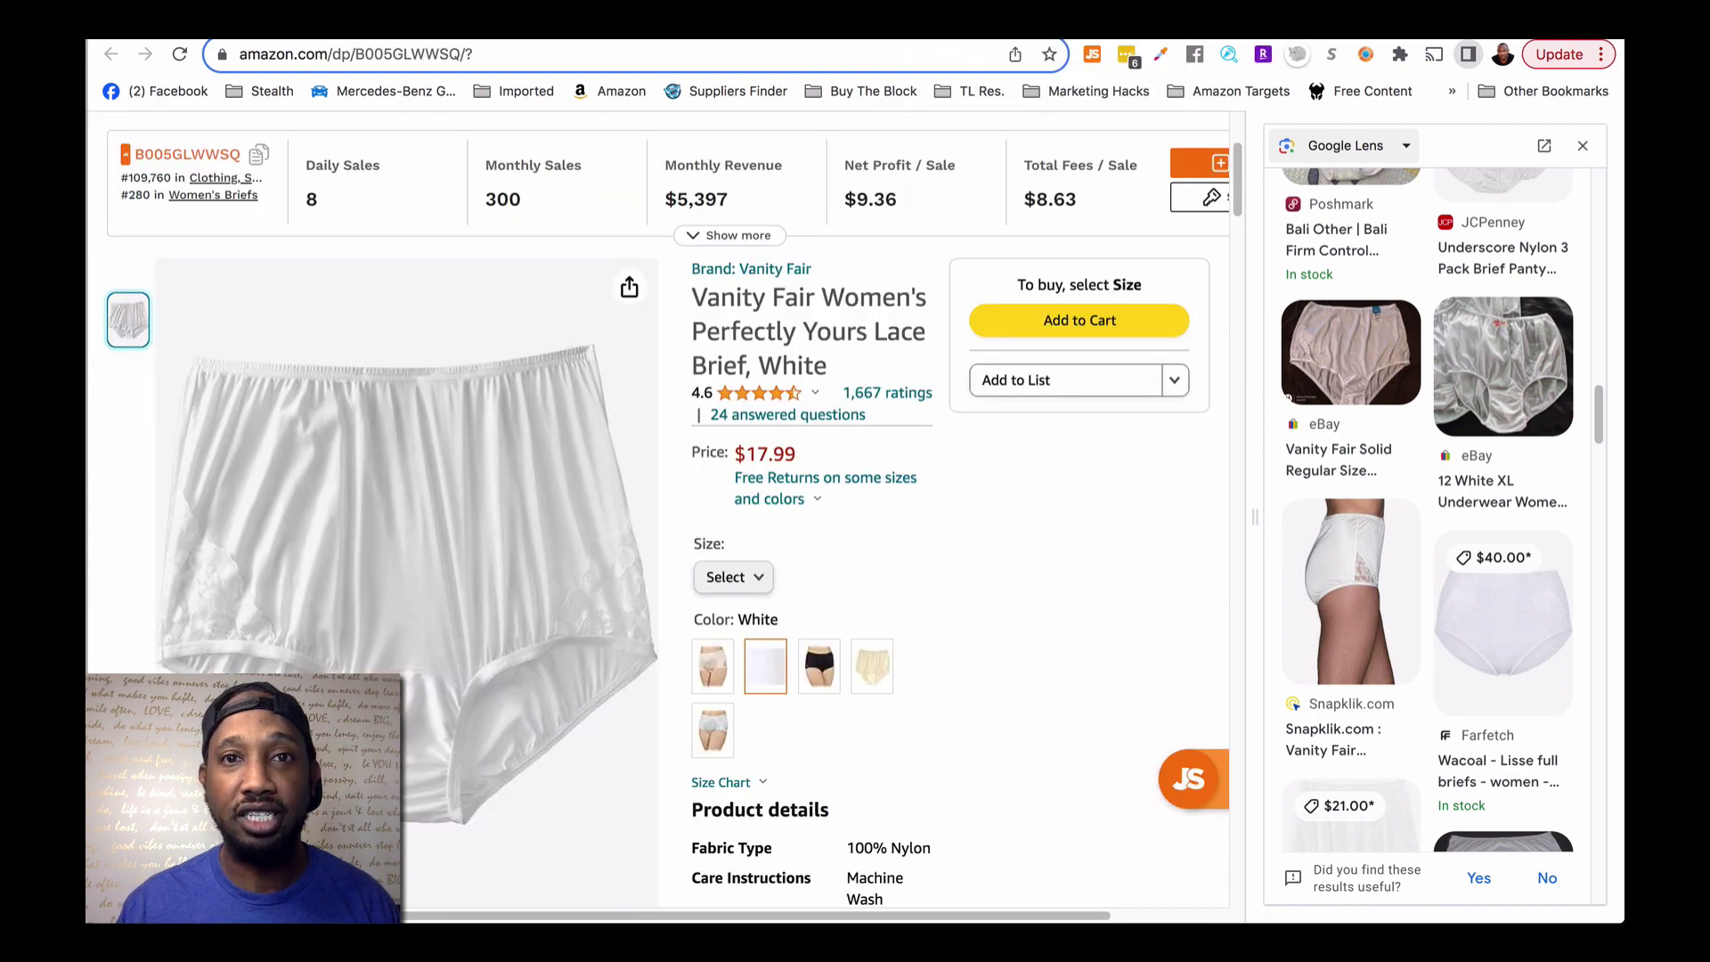
click(900, 20)
click(838, 19)
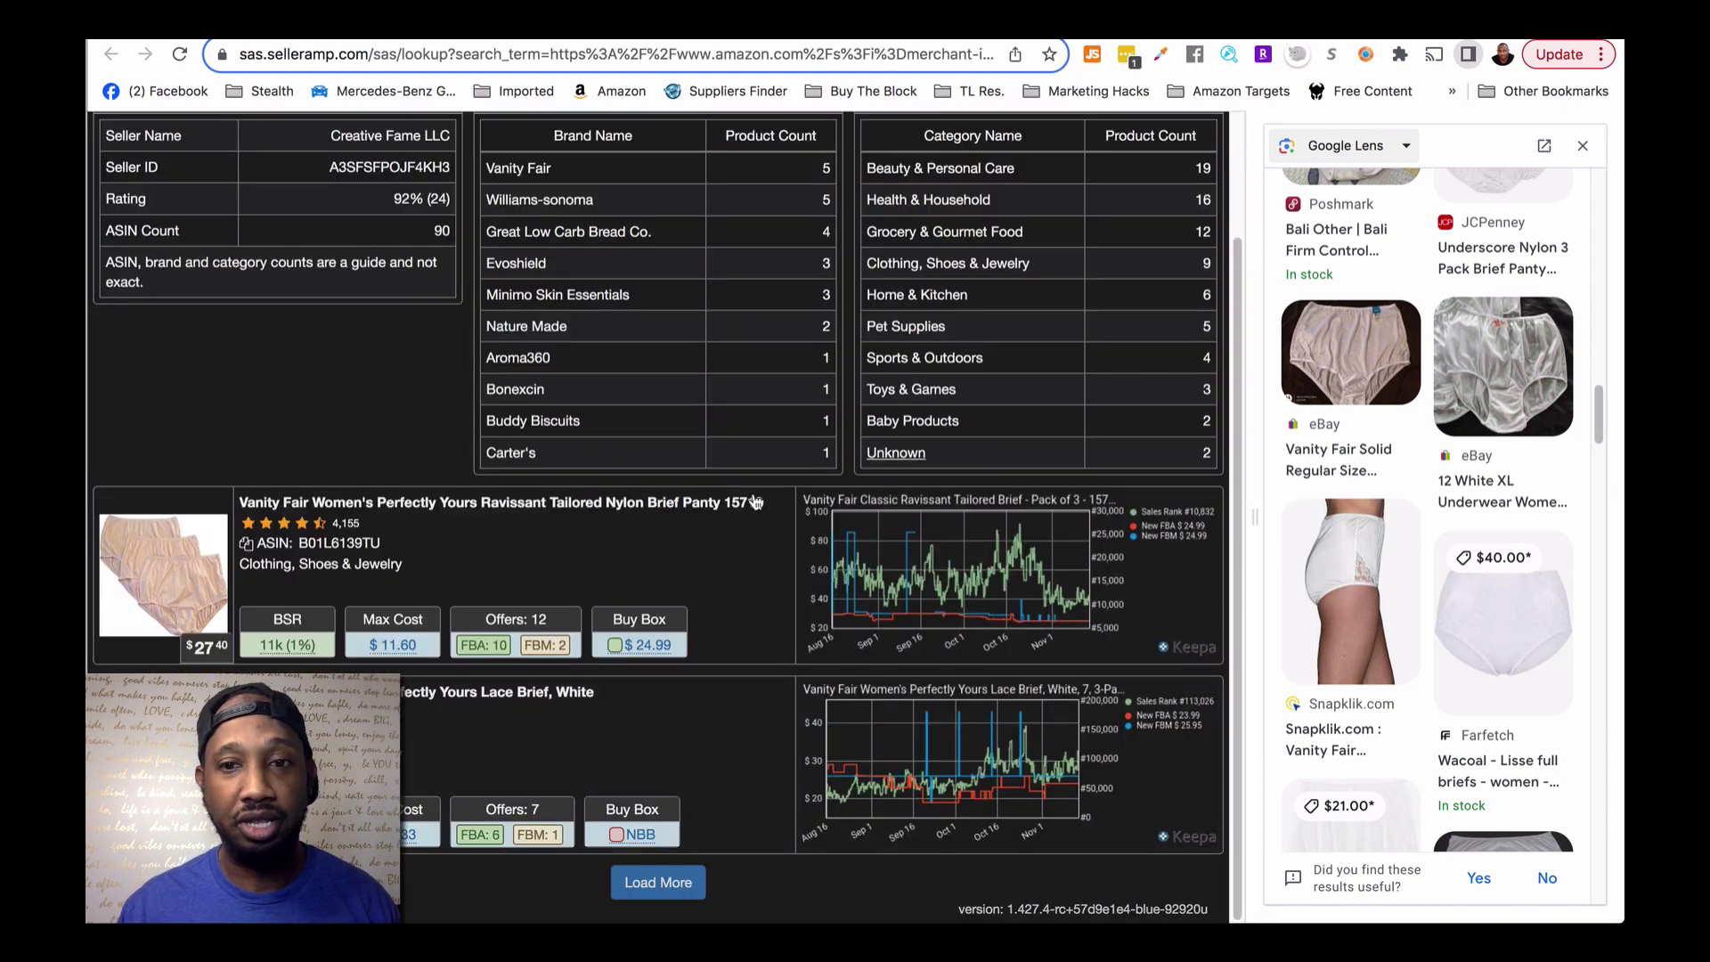
mouse_move(720, 511)
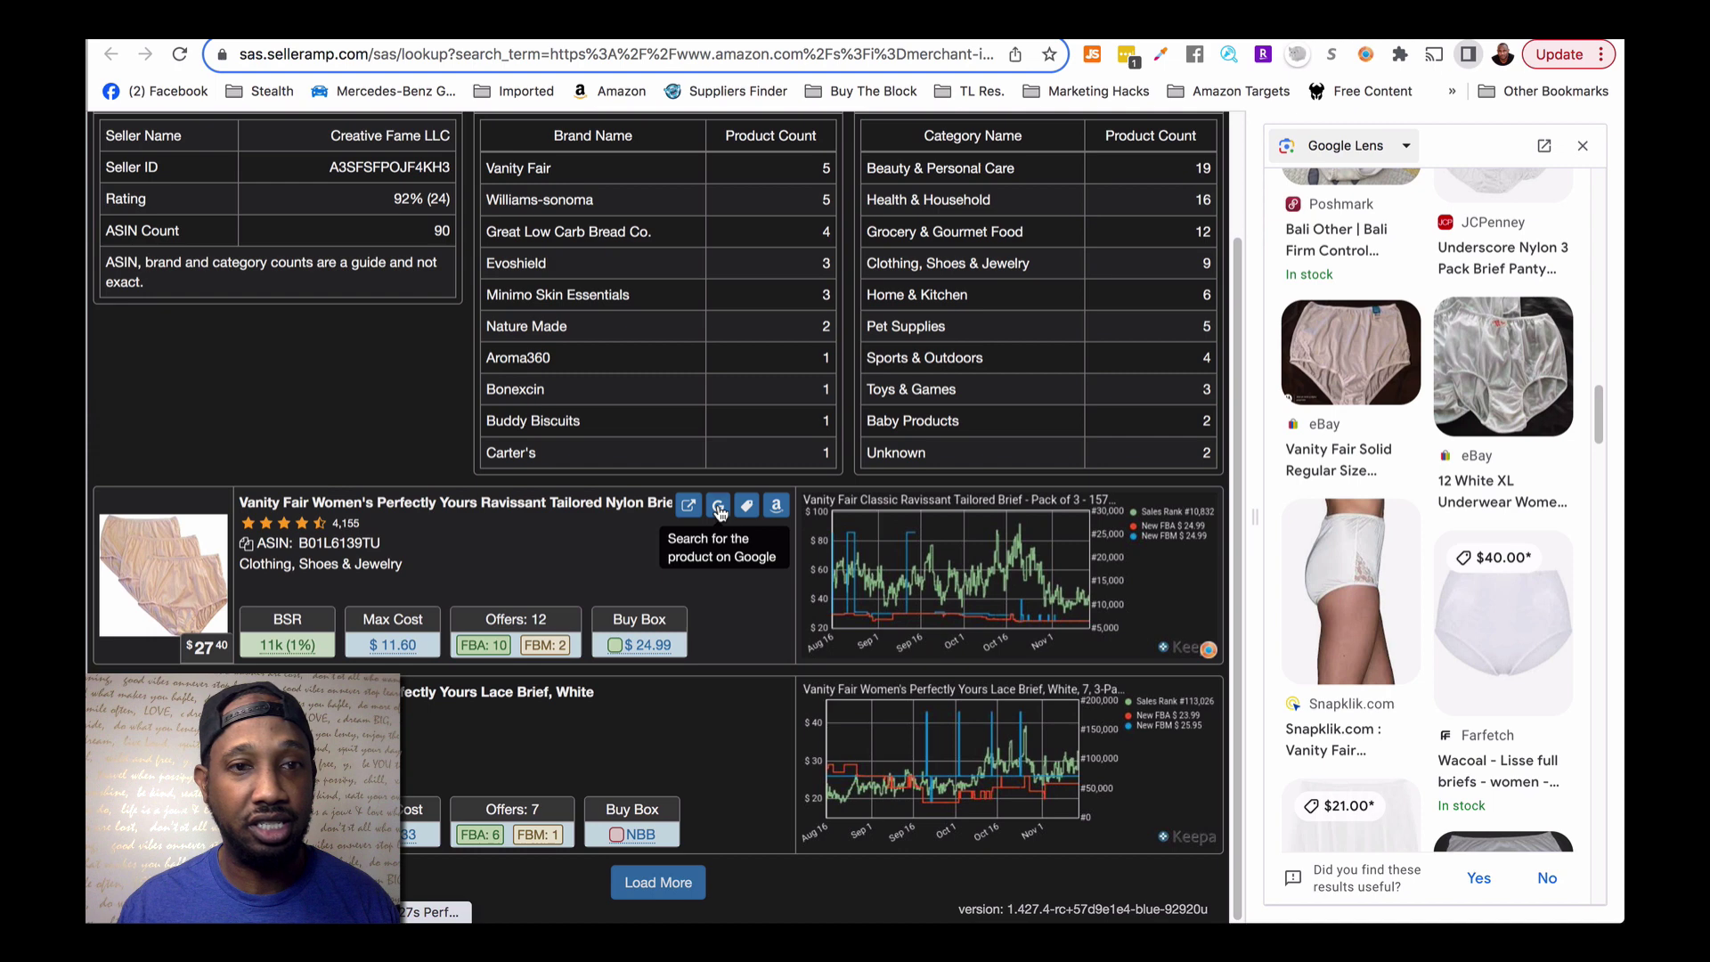
click(720, 509)
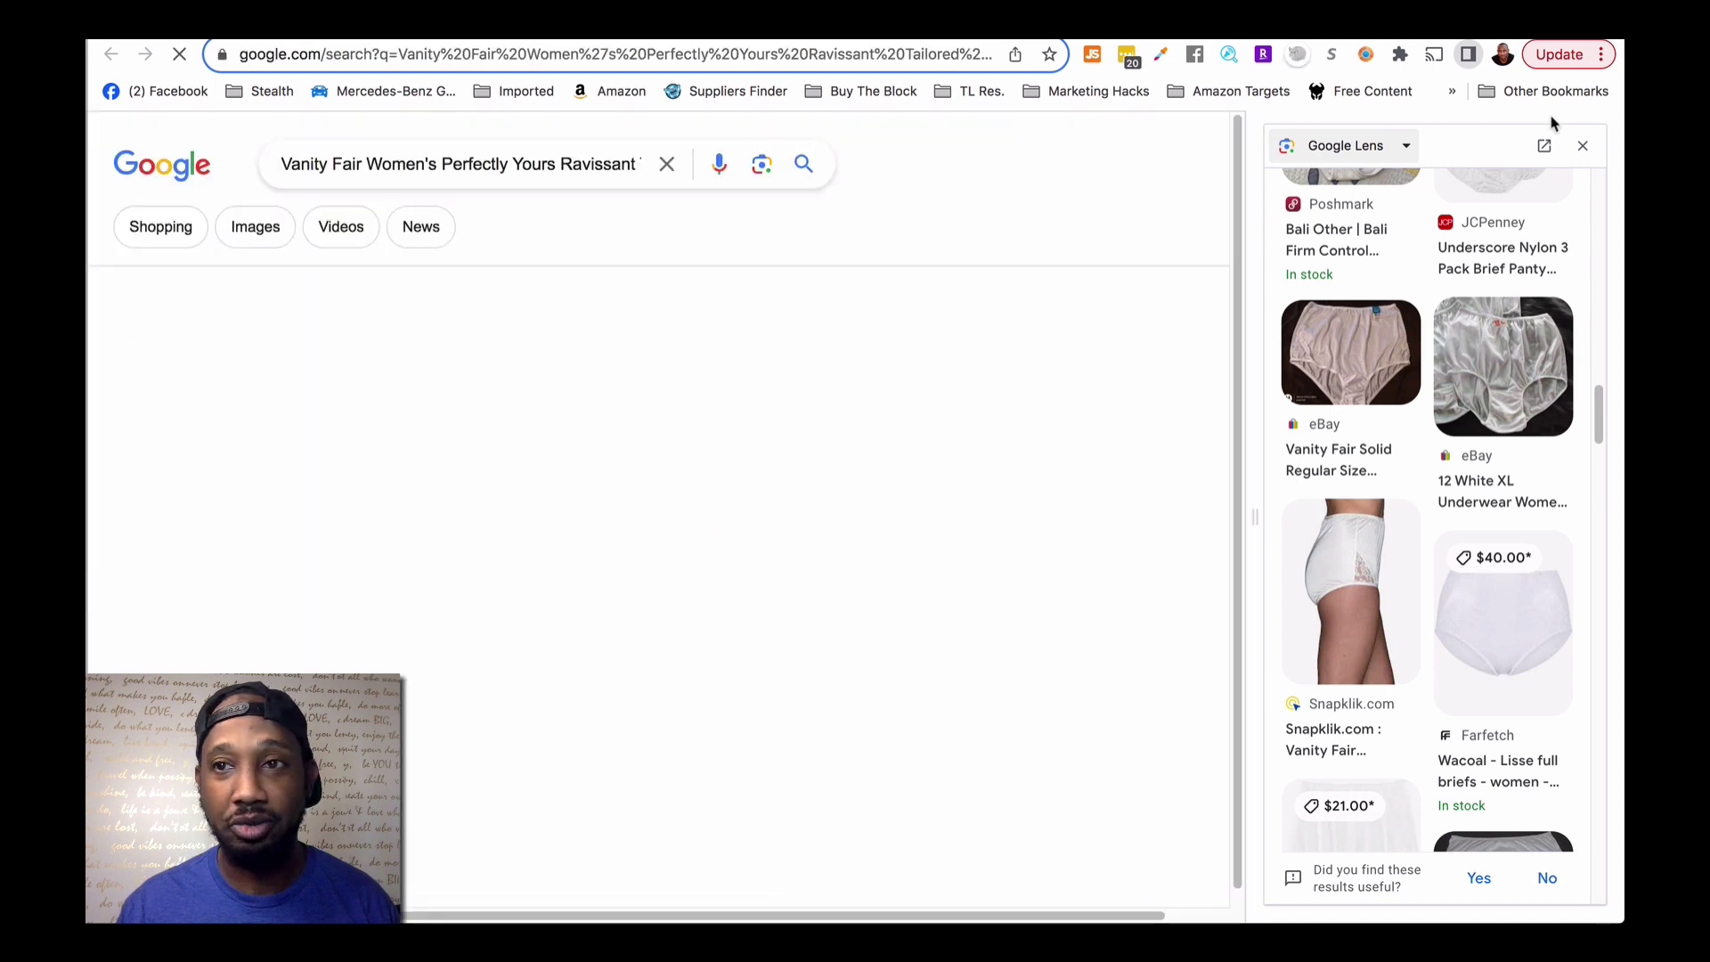
click(1583, 146)
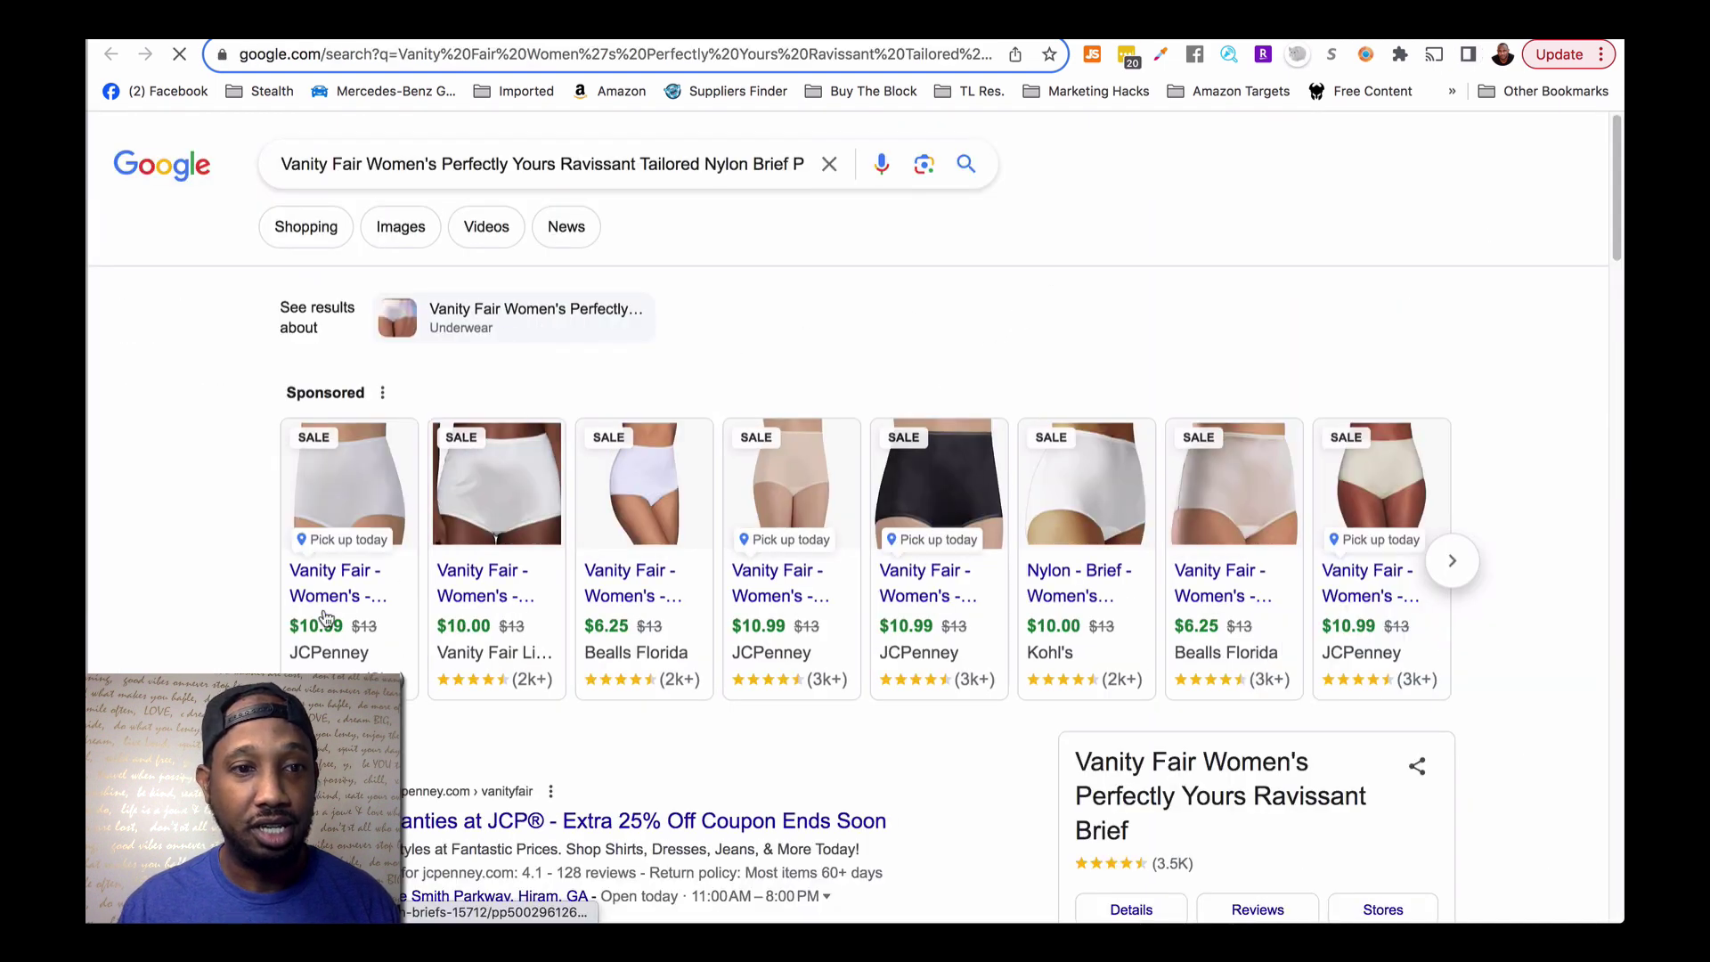
Compare the sponsored Google offers with the SellerAmp entry for the Ravissant 15712 brief and open its Amazon listing
click(850, 21)
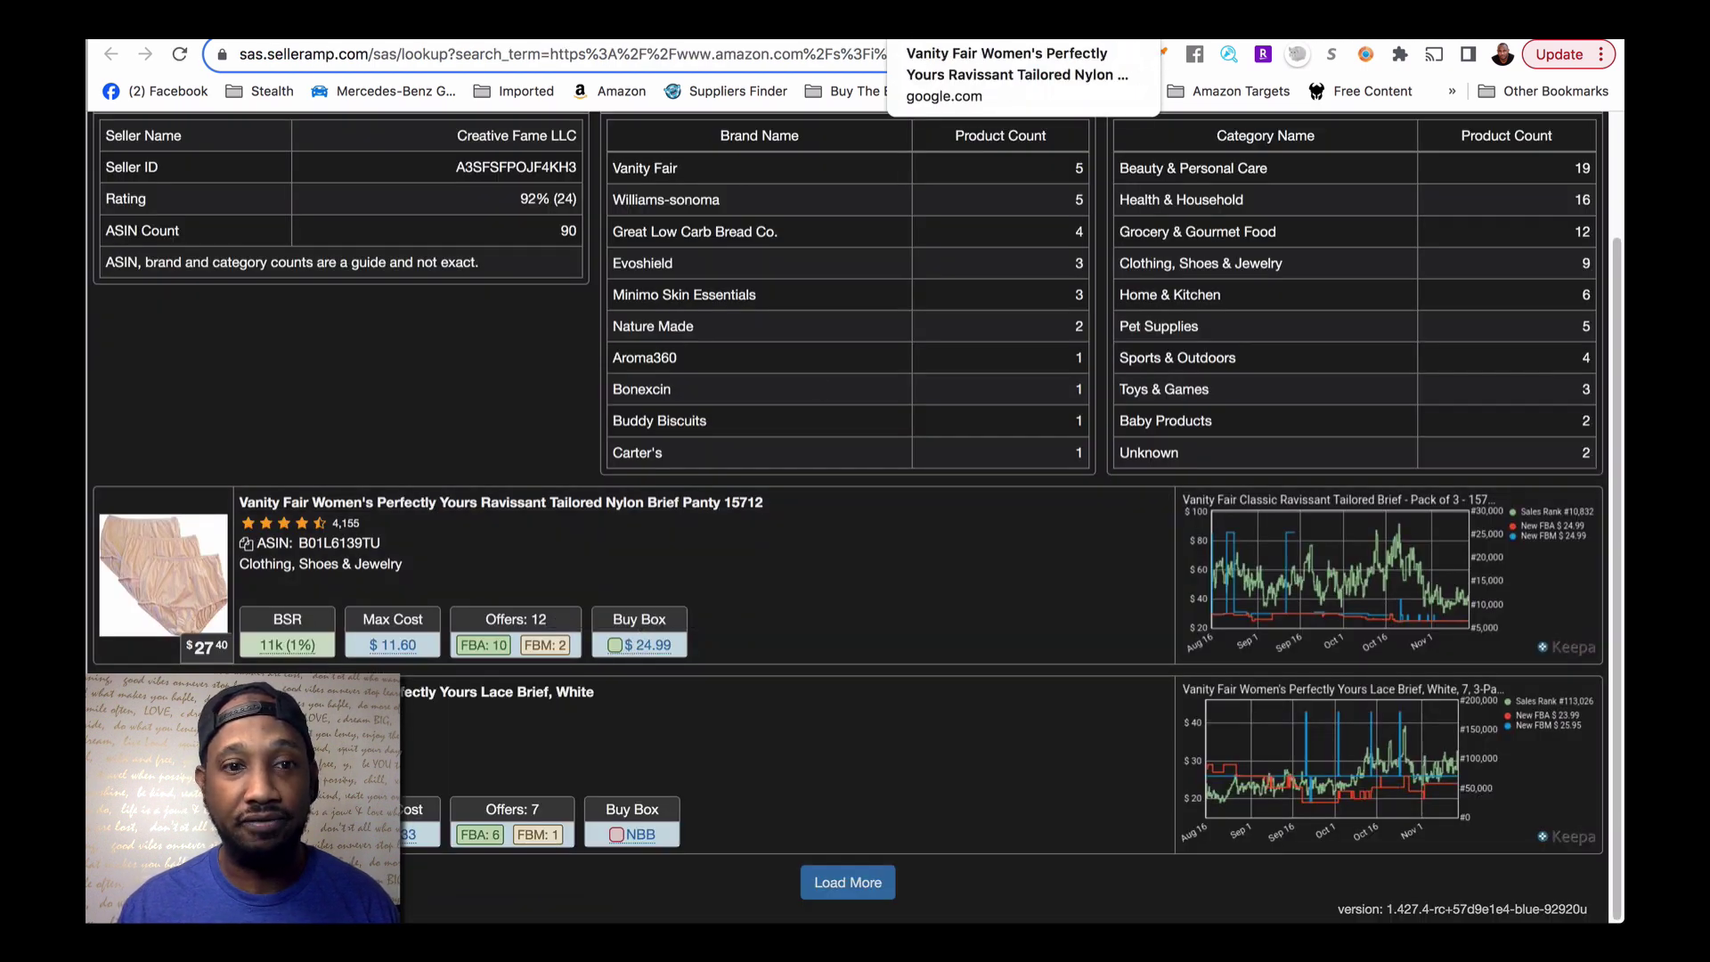
click(936, 21)
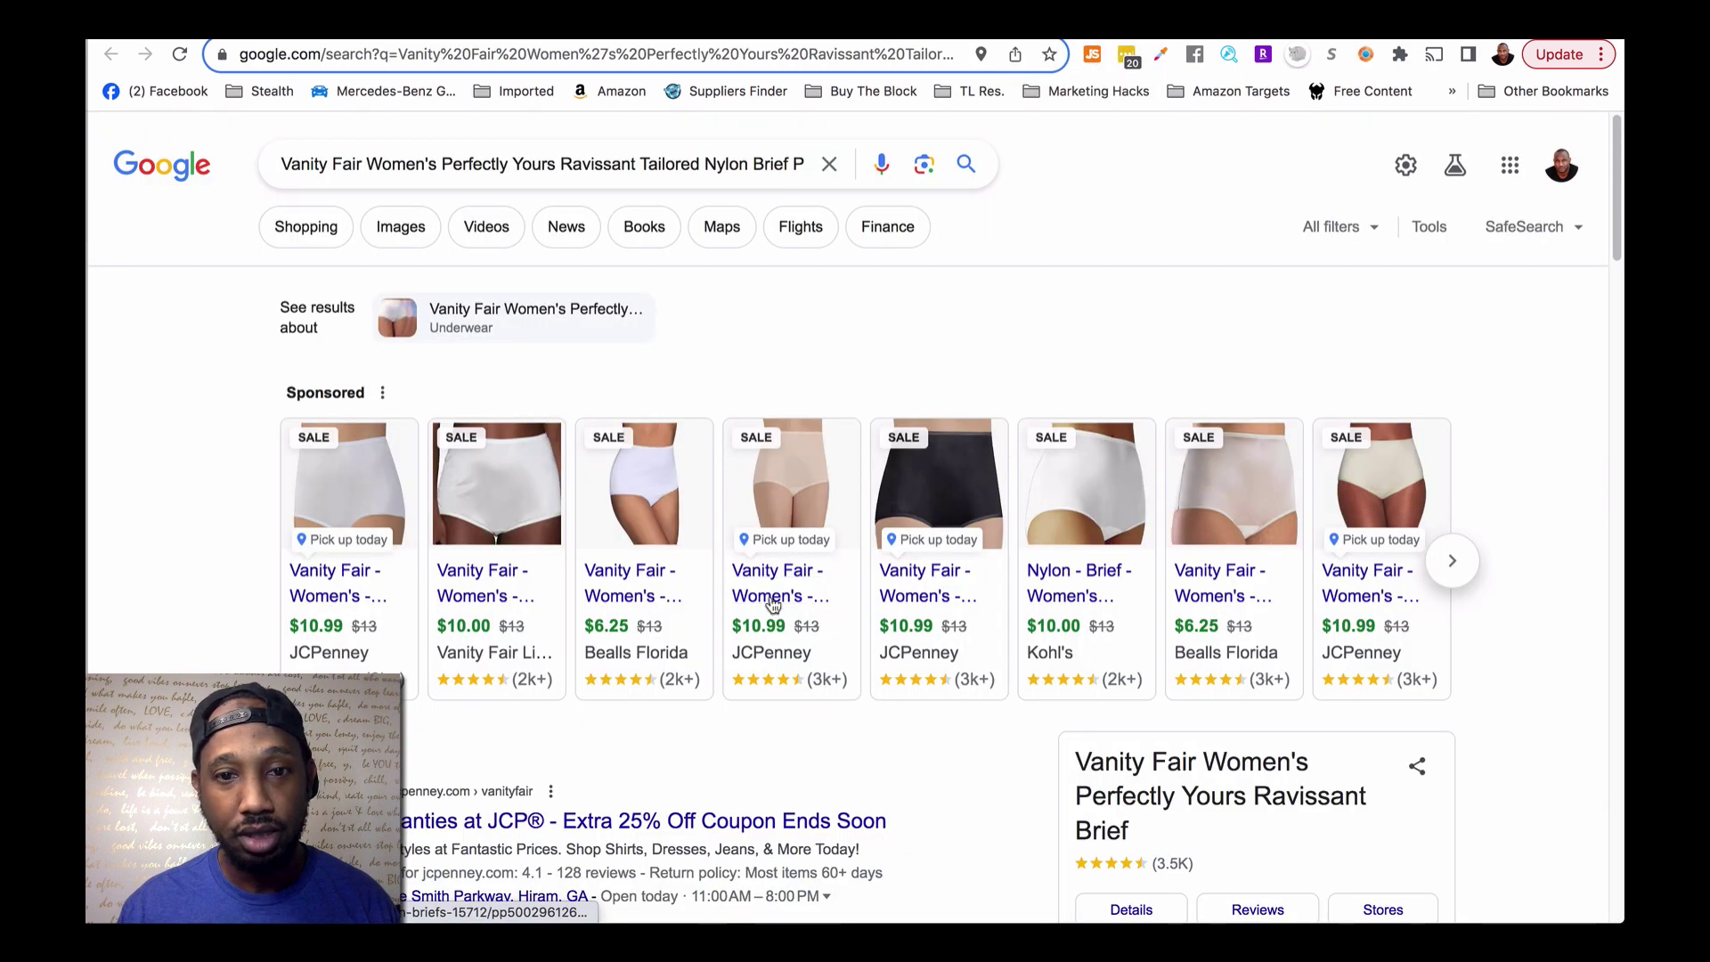
mouse_move(773, 606)
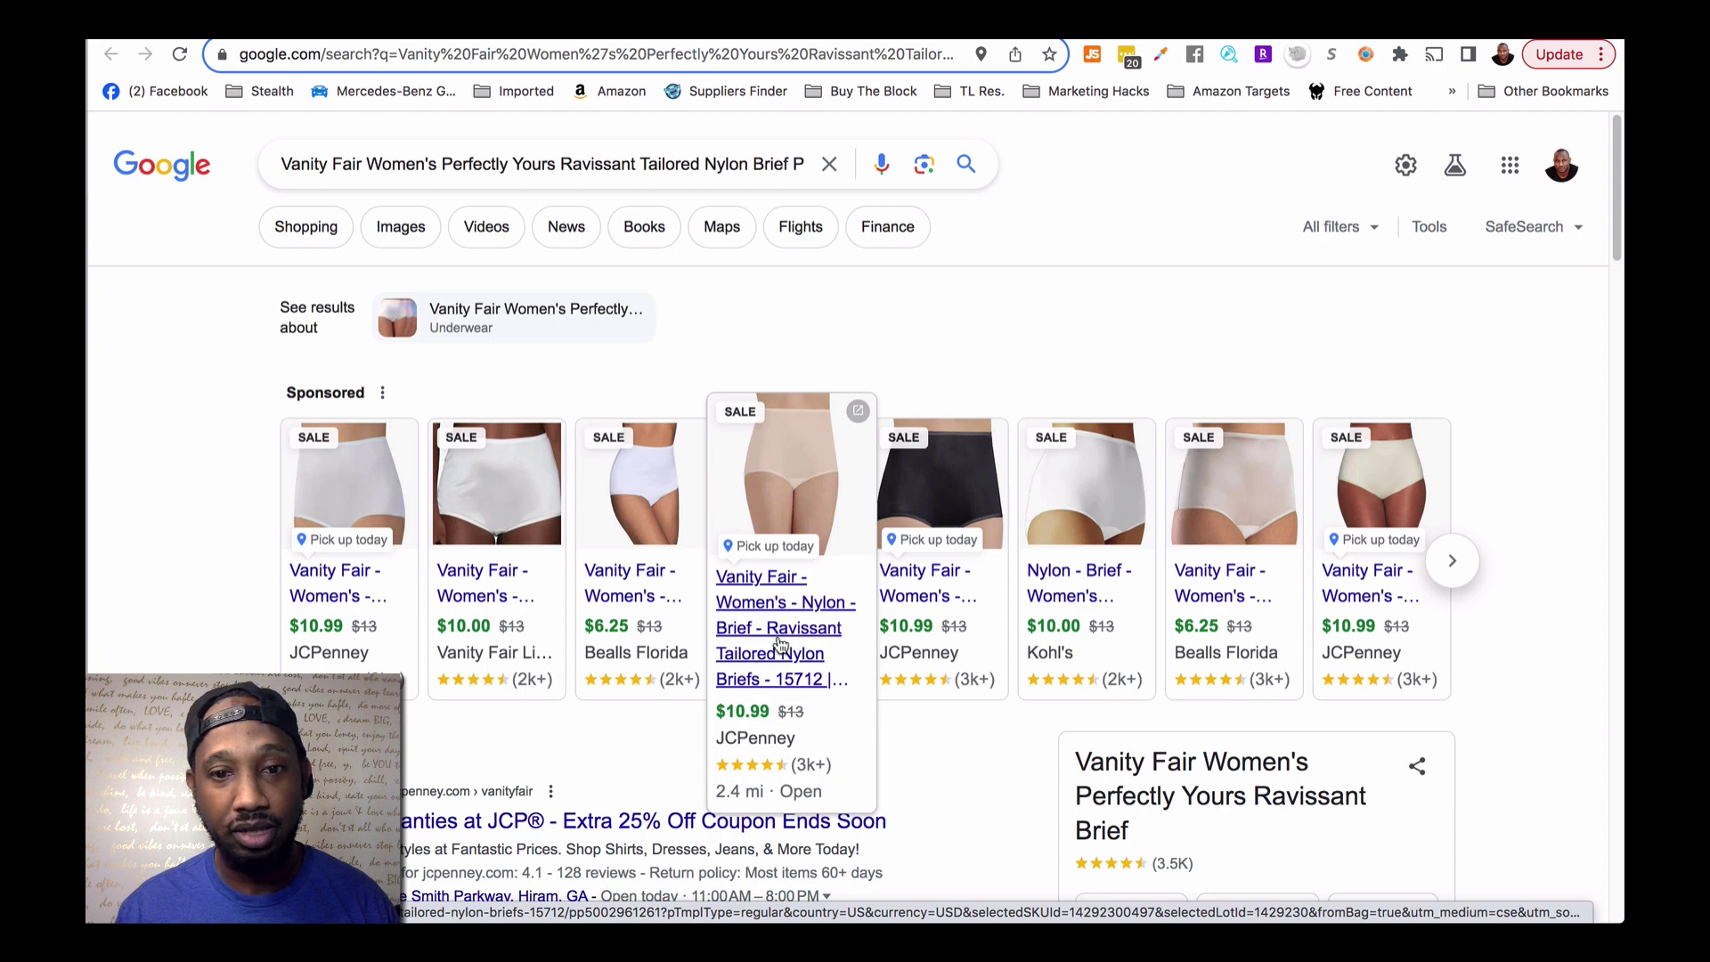
click(847, 25)
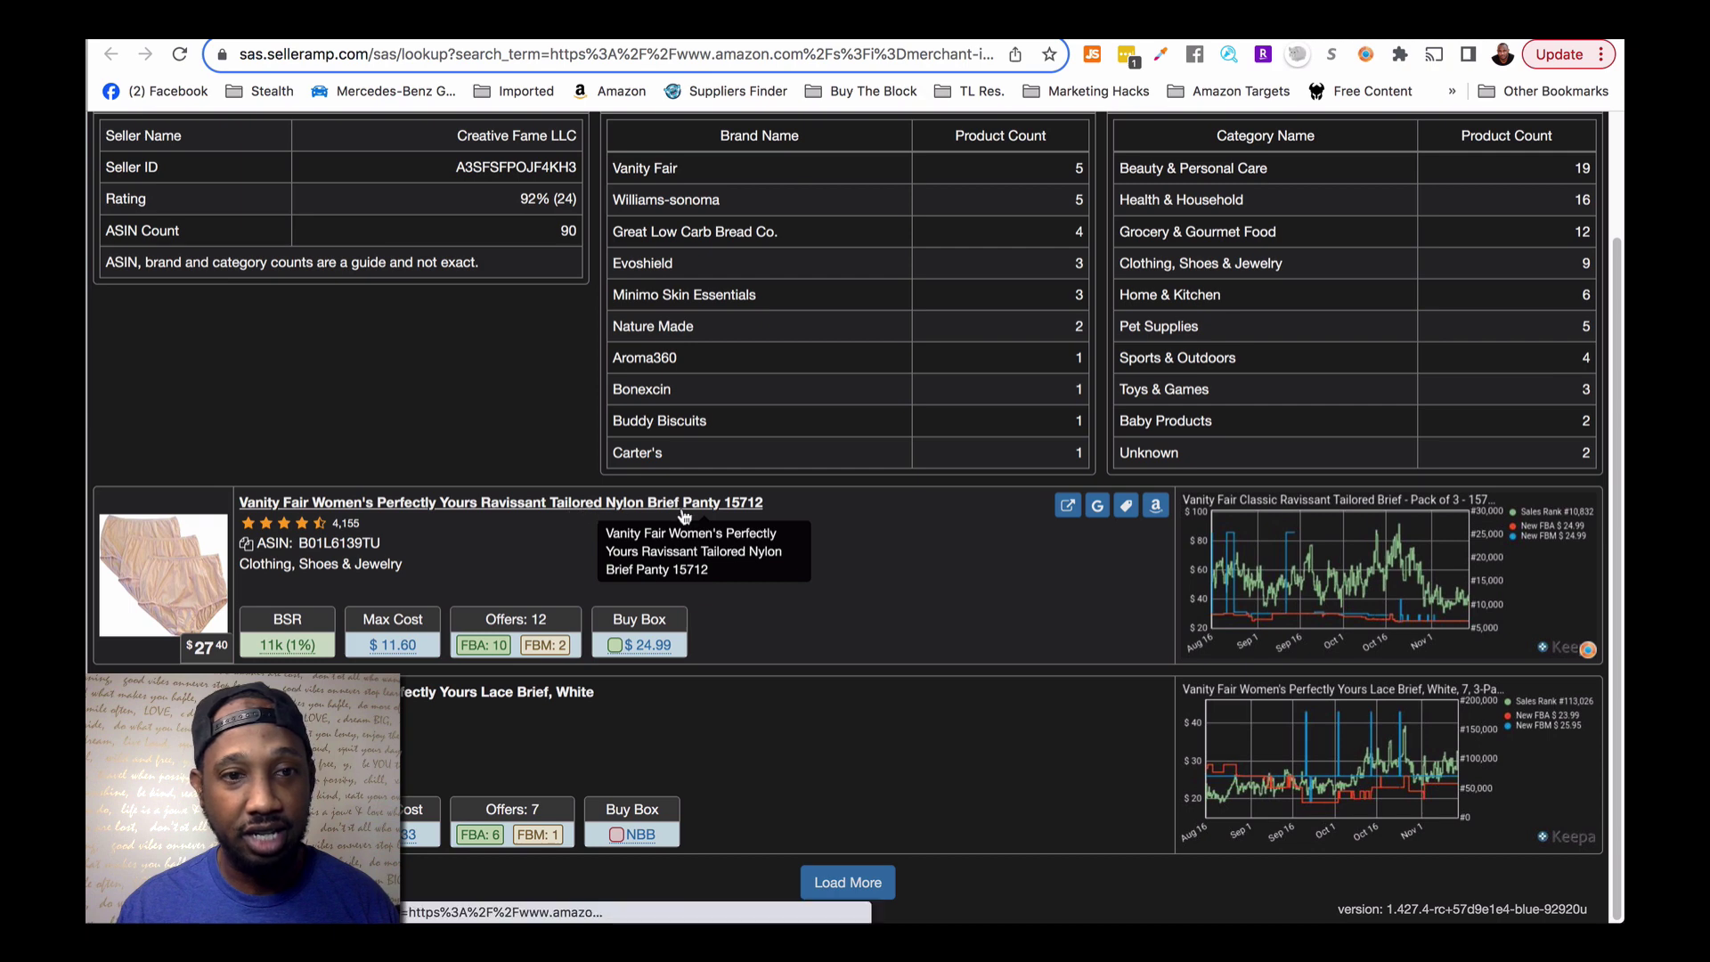
click(1150, 506)
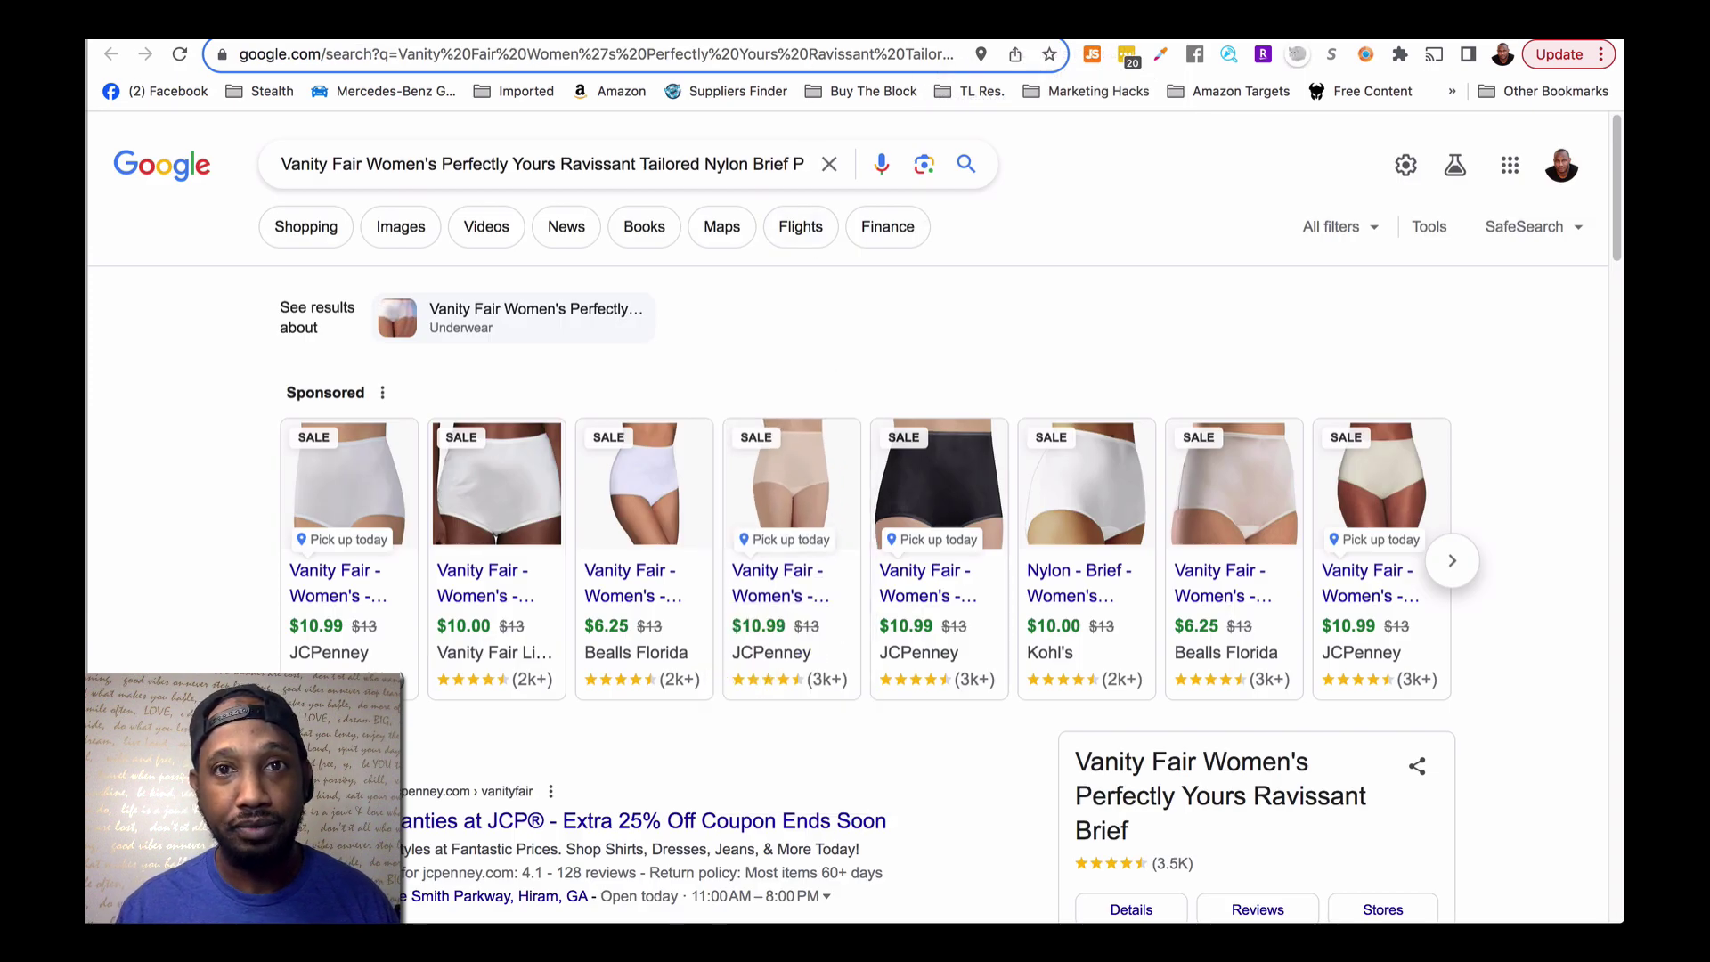
Open the JCPenney offer for the fawn Vanity Fair Ravissant Tailored Nylon Briefs 15712 from the sponsored Google results
click(890, 40)
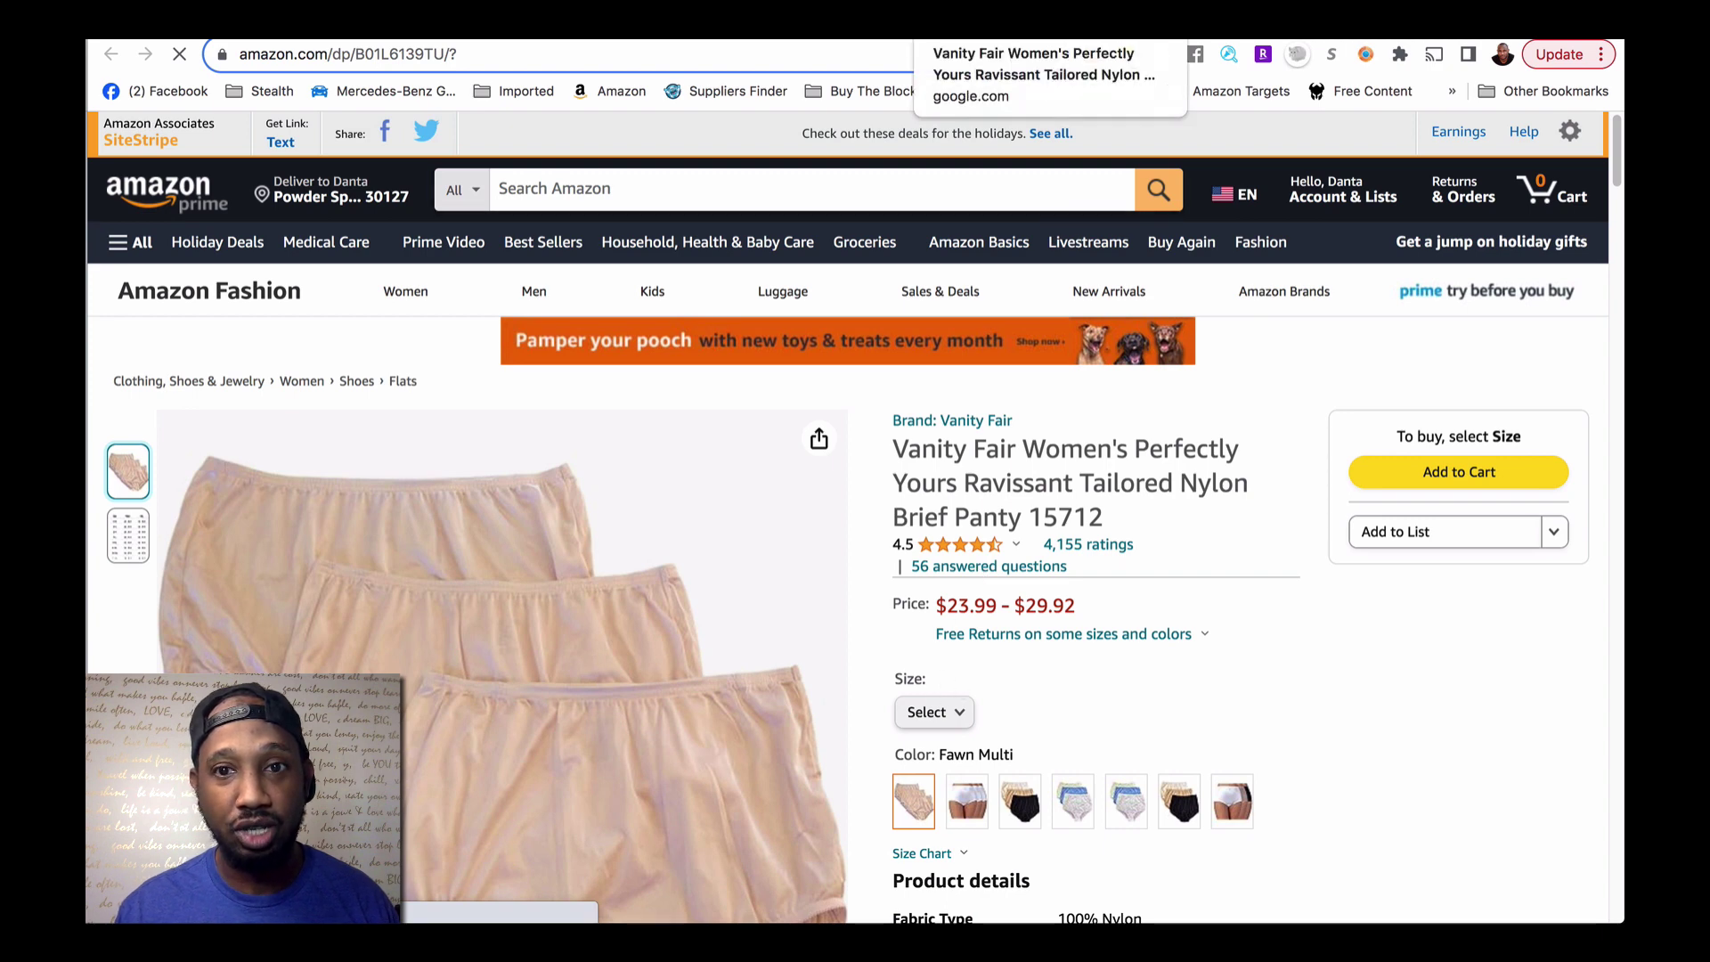
click(1096, 37)
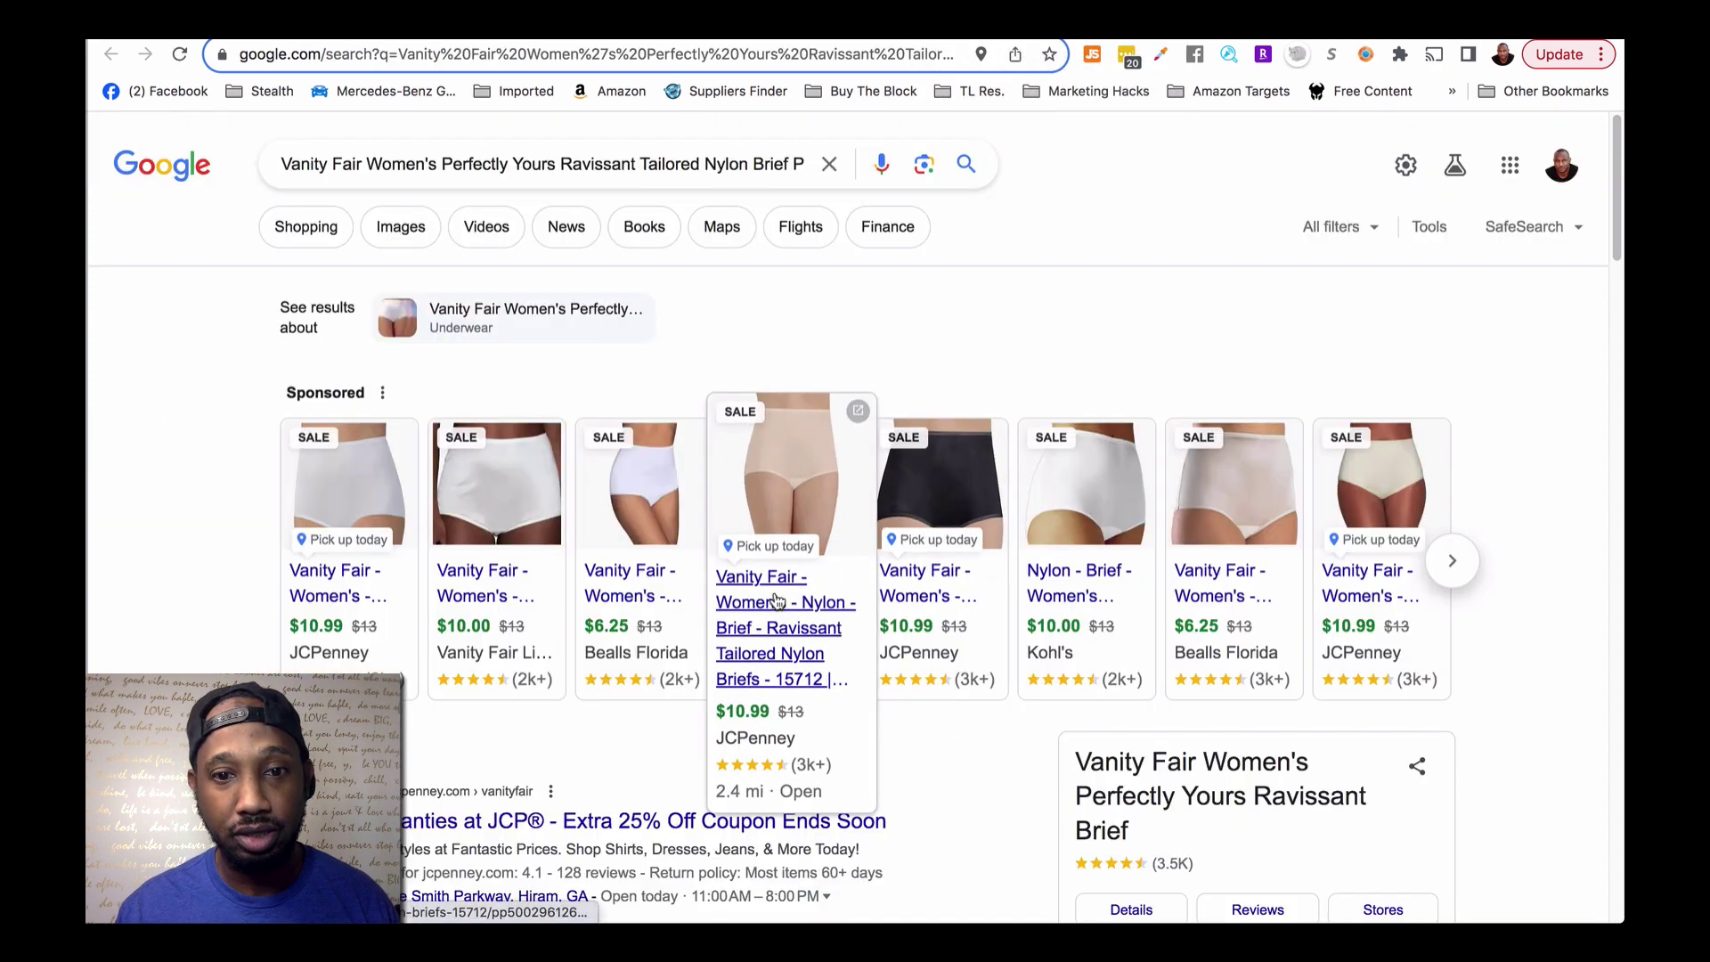
click(780, 603)
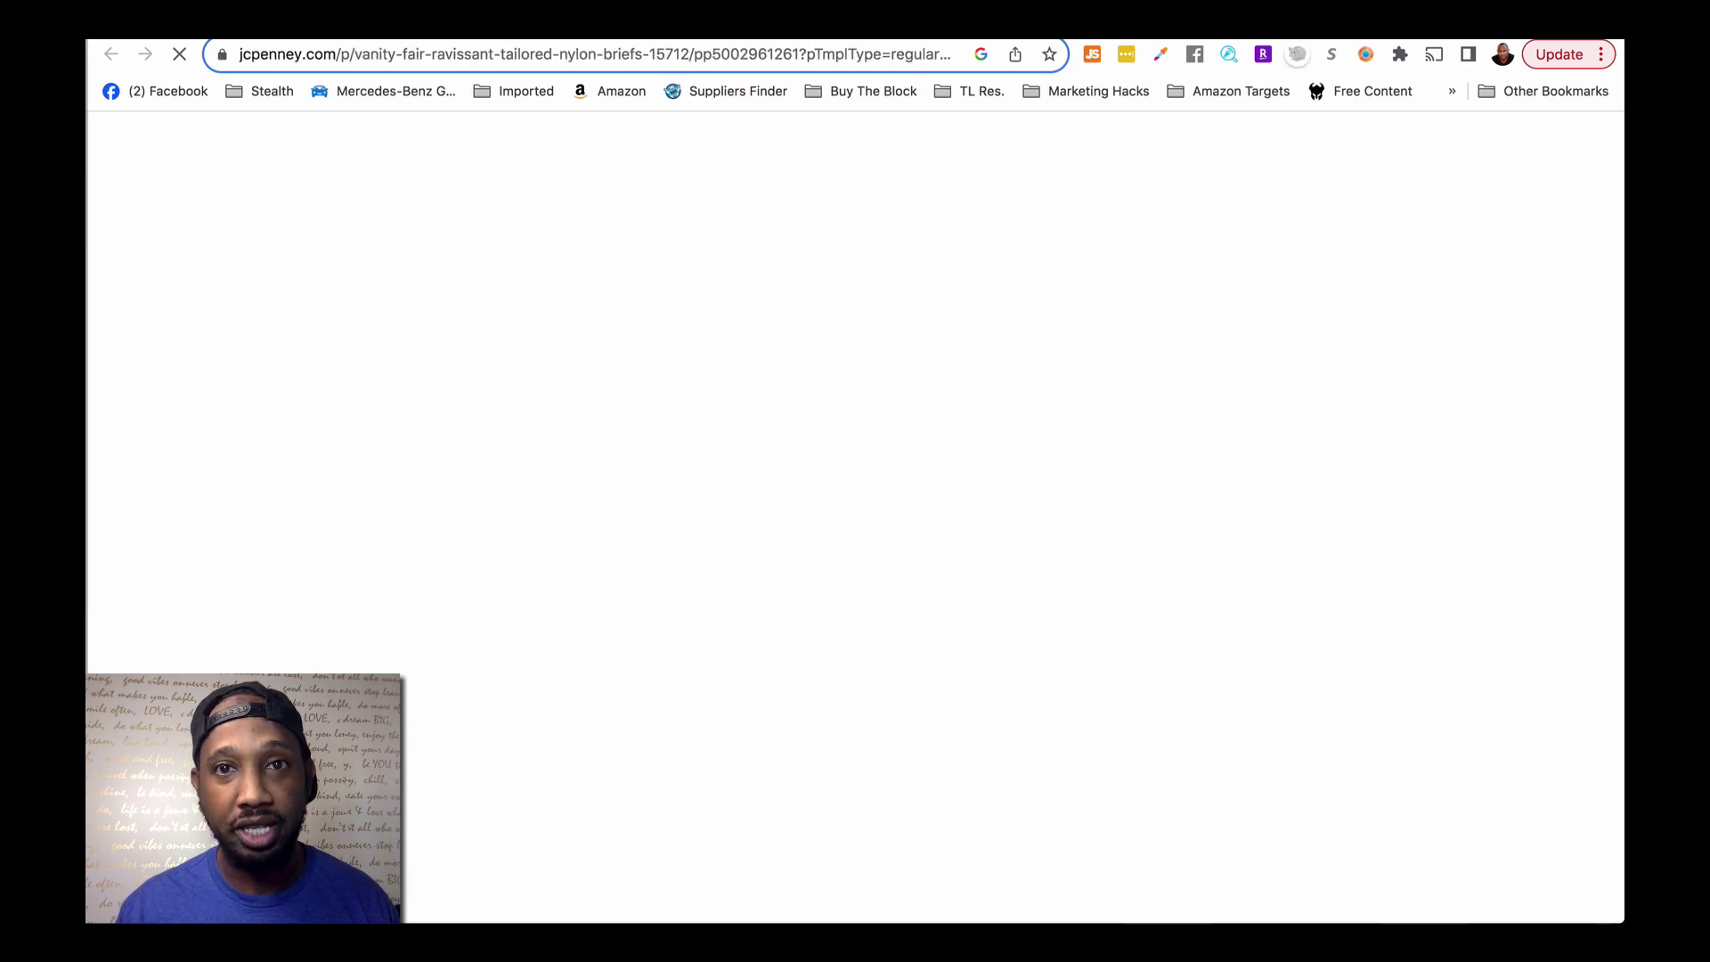
Review the Amazon listing's price and sales estimates, and the colors, sizes, price and multi-buy offer on the JCPenney page
click(1024, 37)
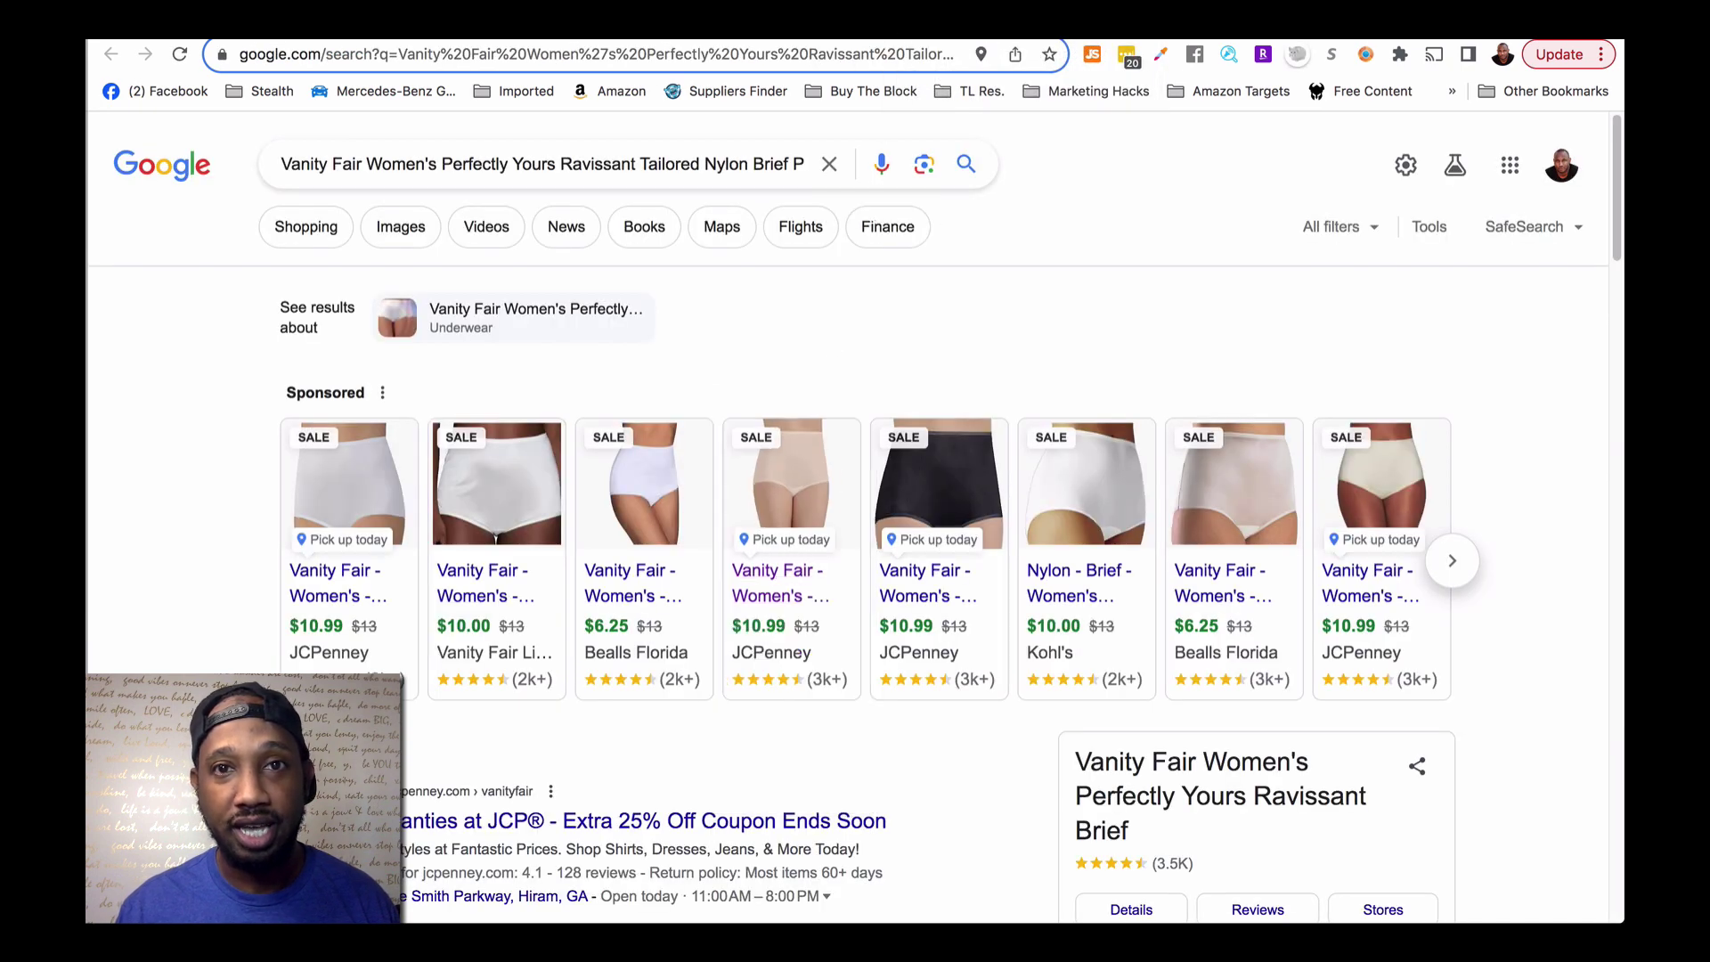
click(936, 25)
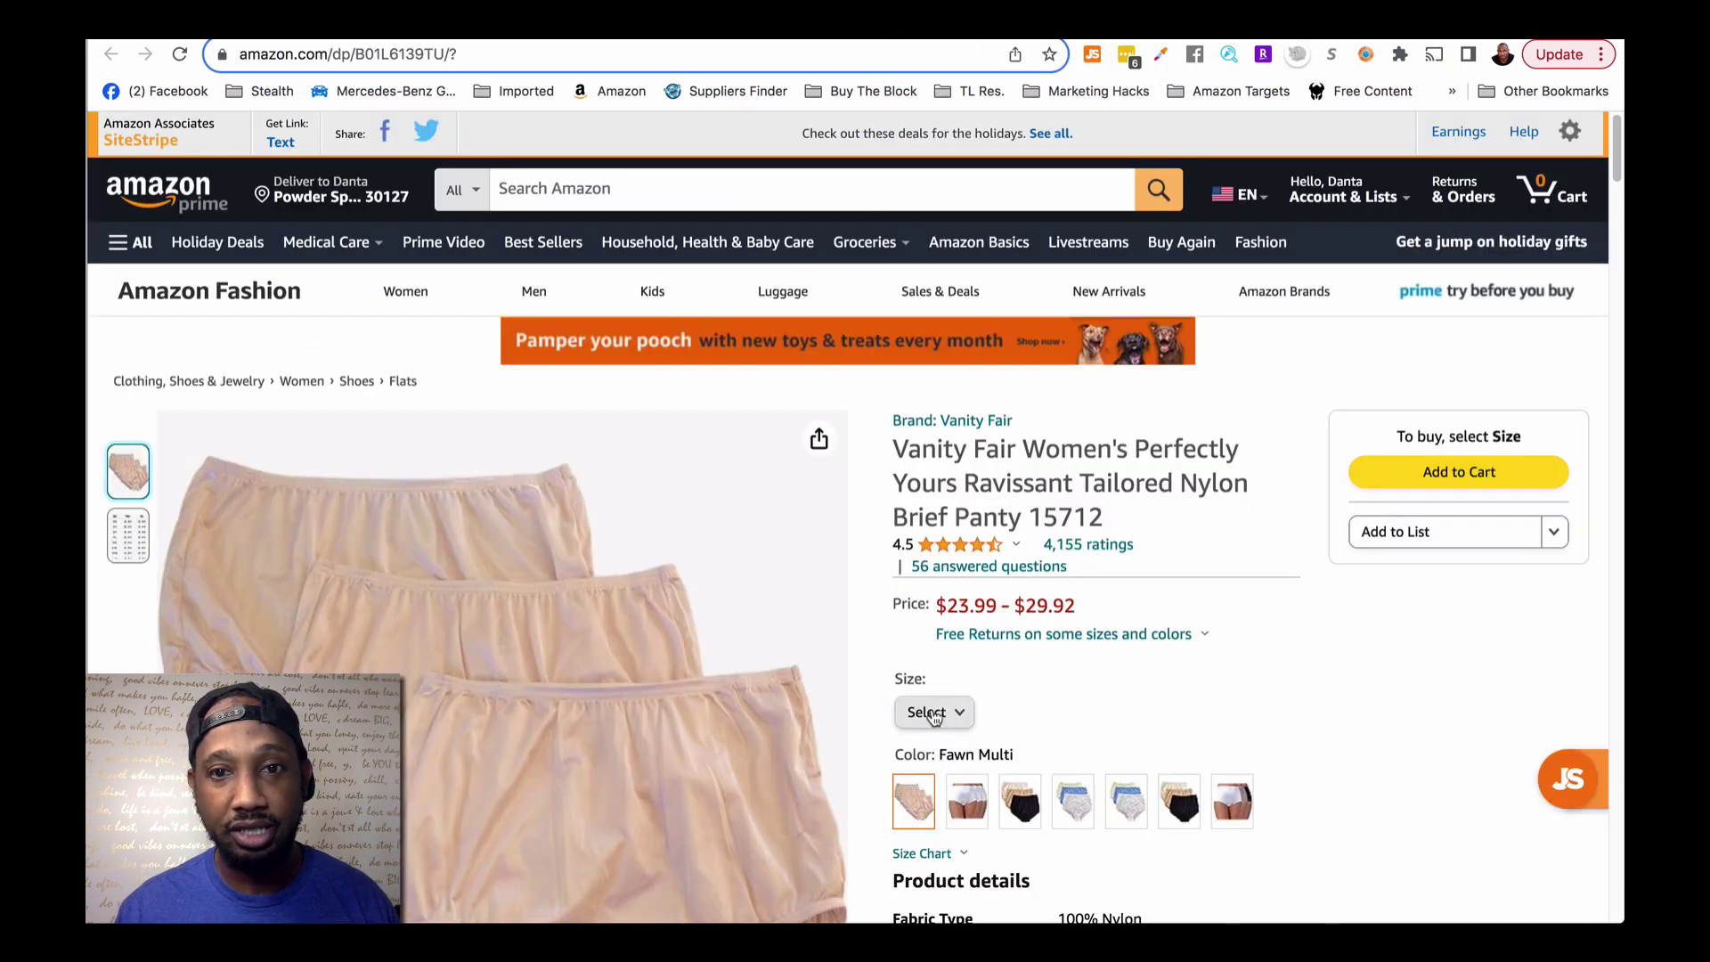
scroll(964, 728, down, 3)
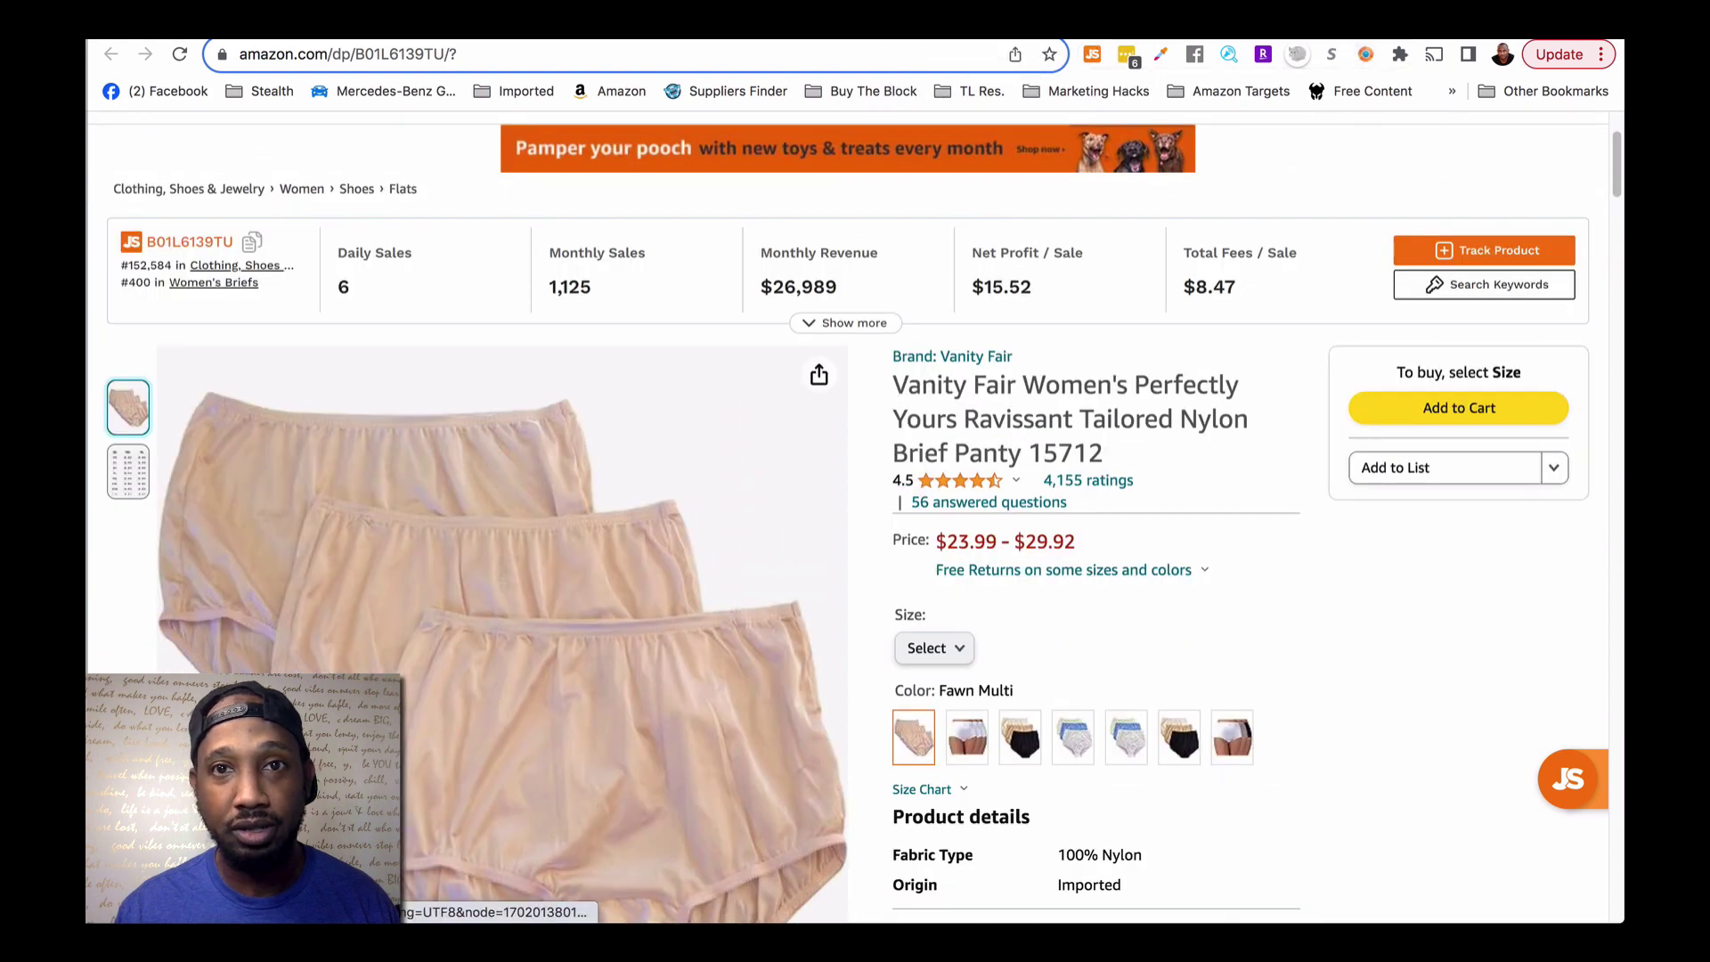
key(ctrl+Tab)
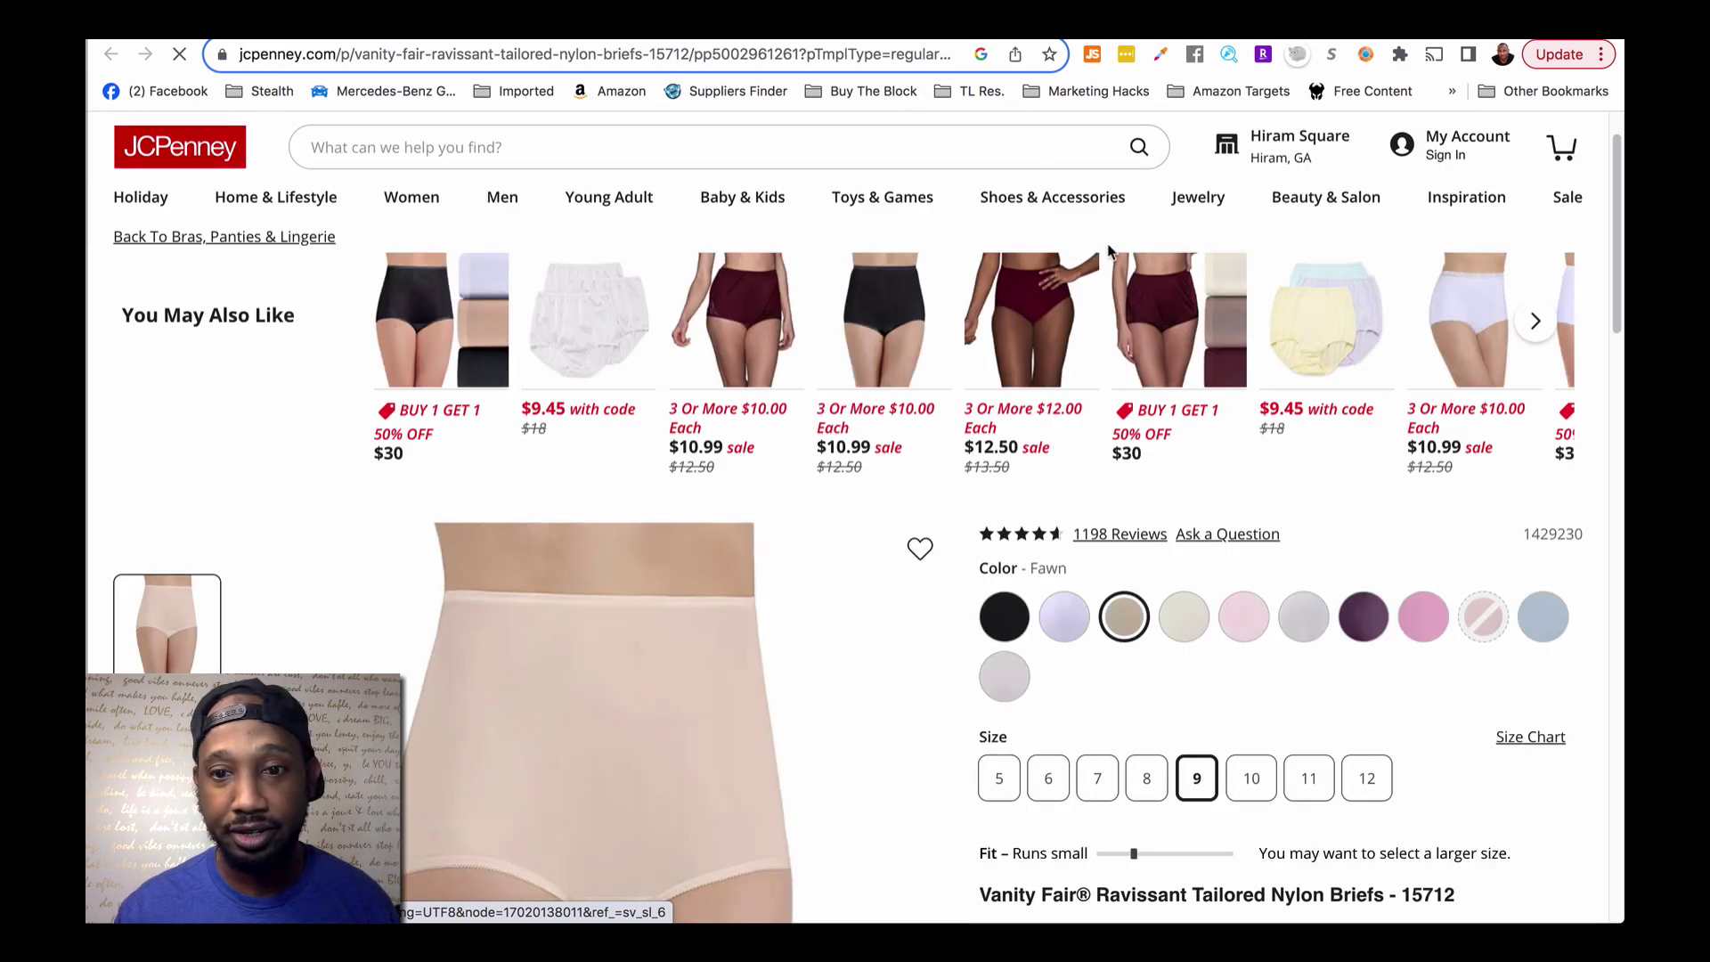
scroll(1188, 722, down, 1)
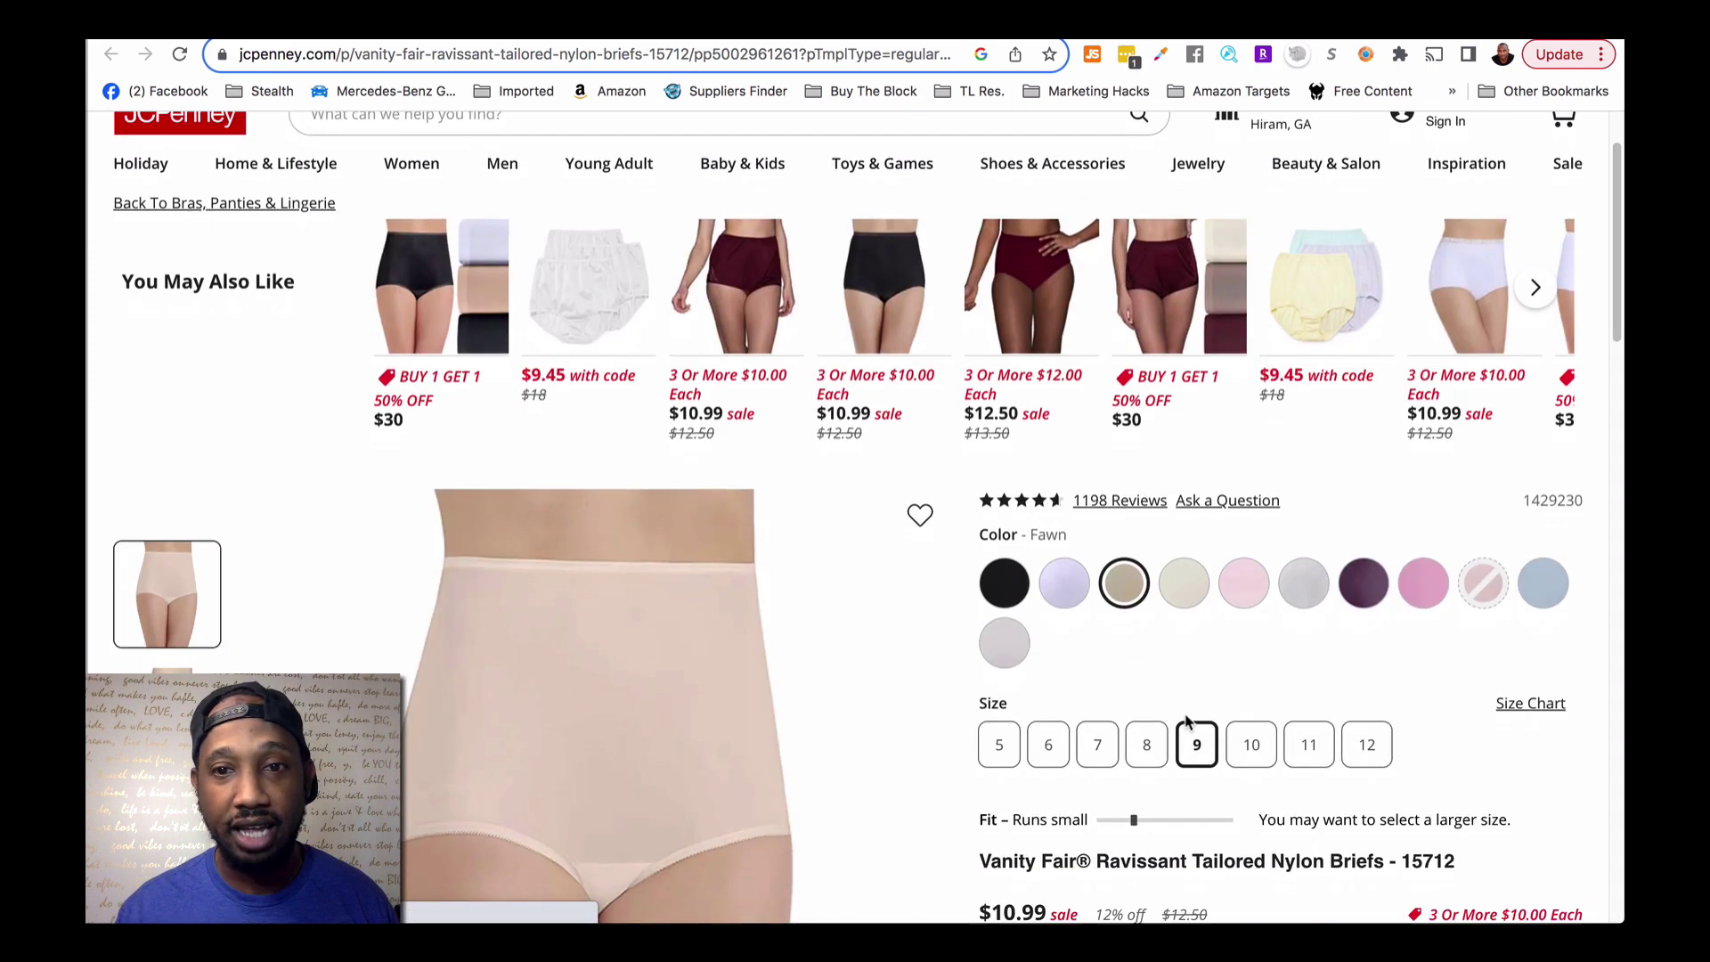
scroll(1187, 721, down, 2)
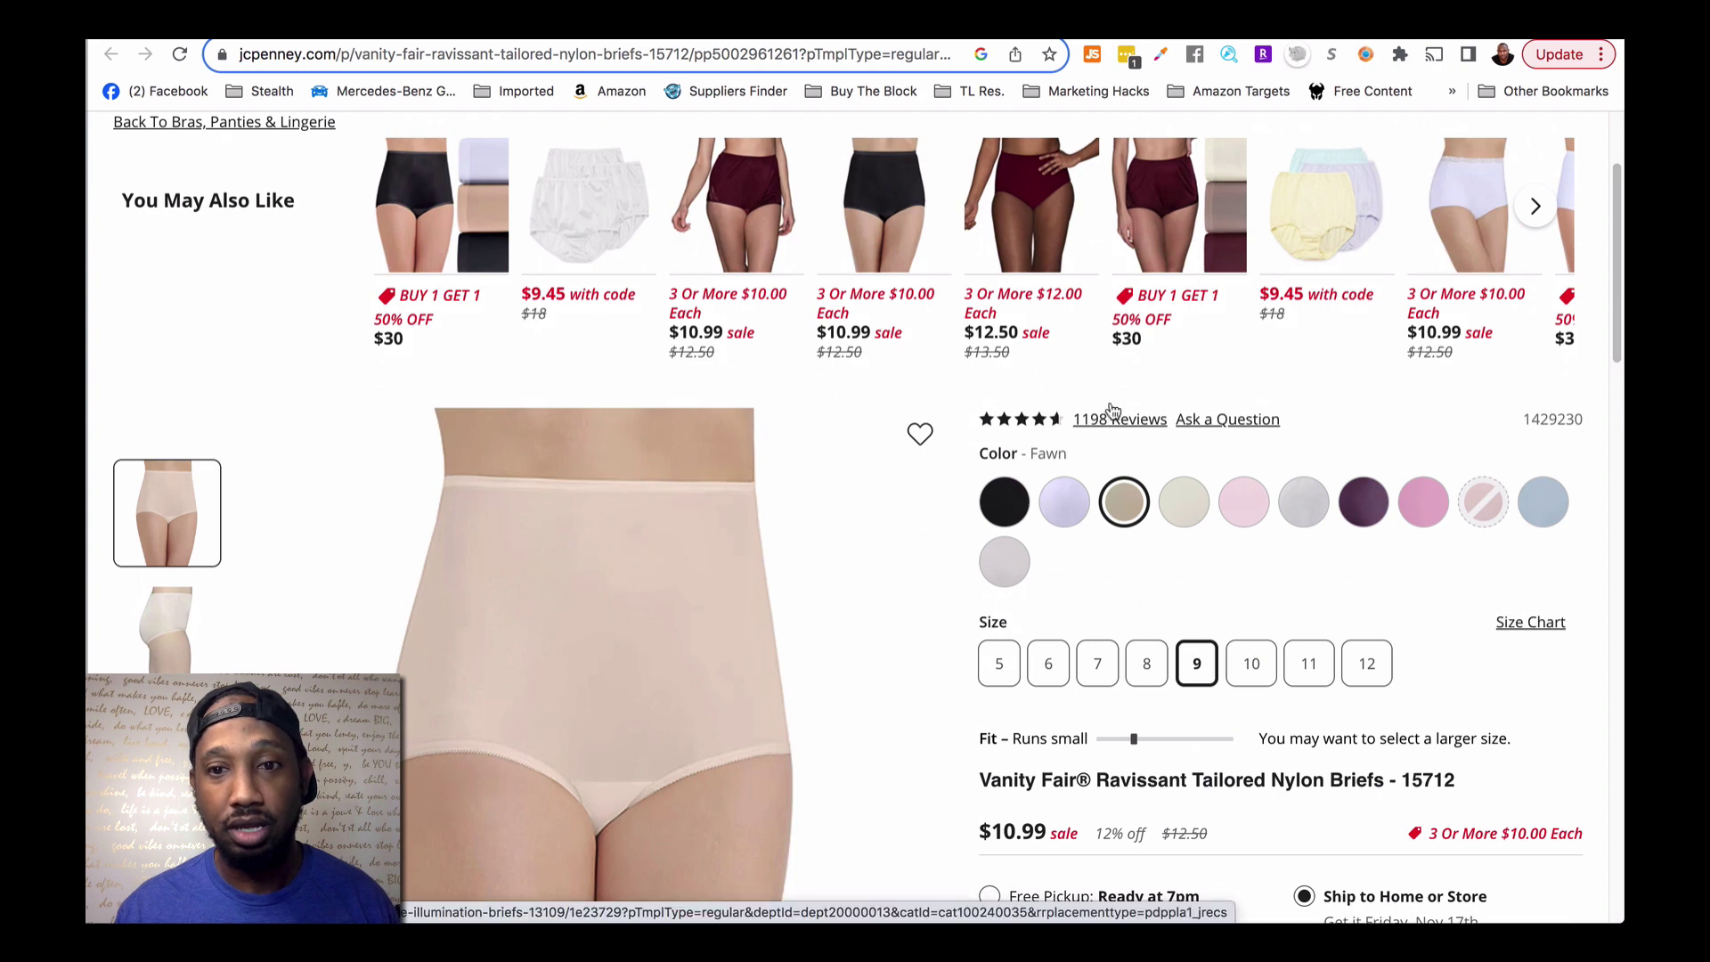
scroll(1112, 409, down, 4)
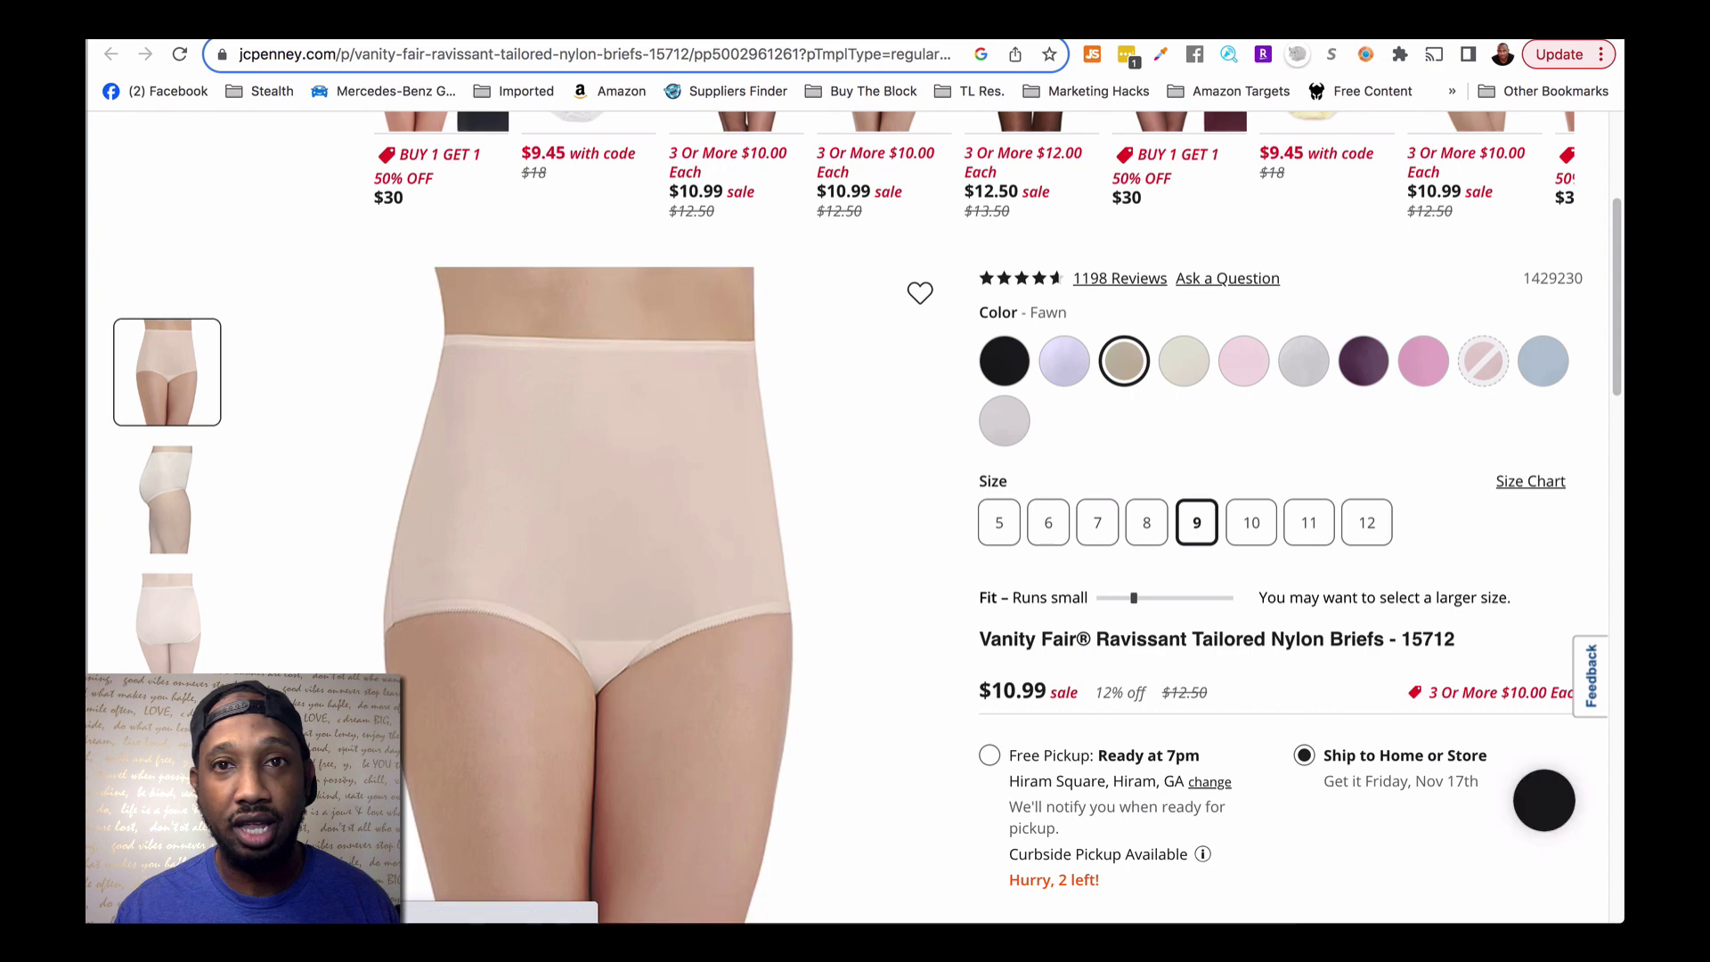
Compare the JCPenney page for the Ravissant briefs with the Amazon listing and the Google offers
key(ctrl+Tab)
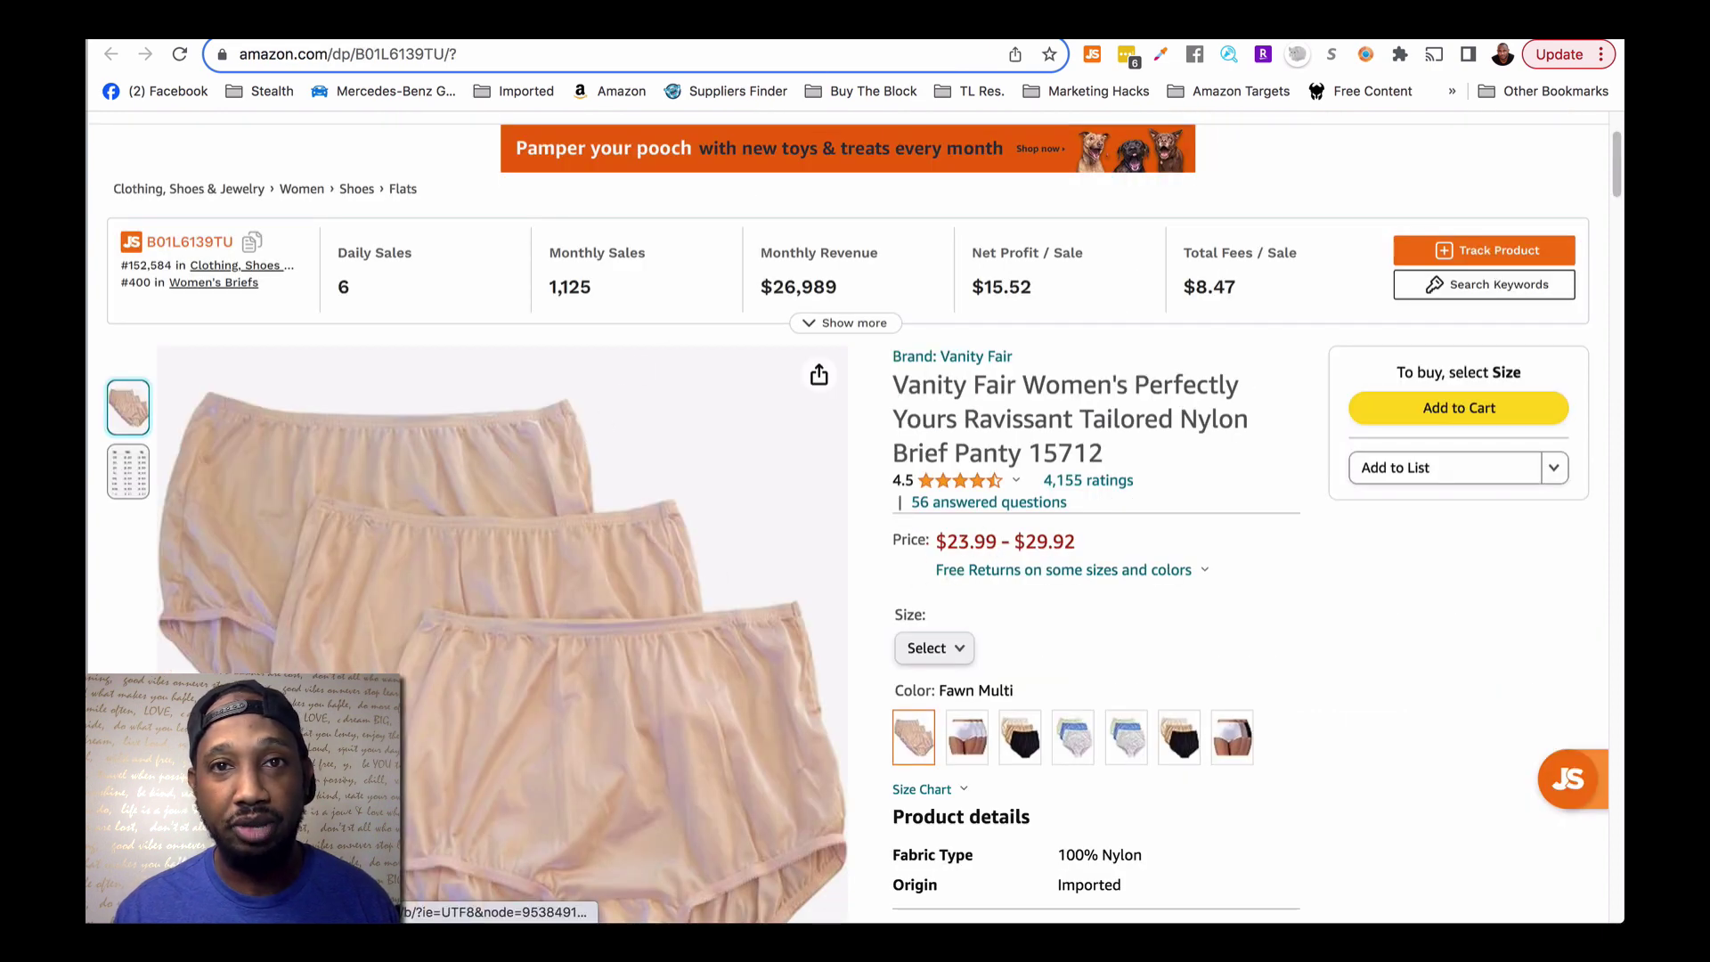
key(ctrl+Tab)
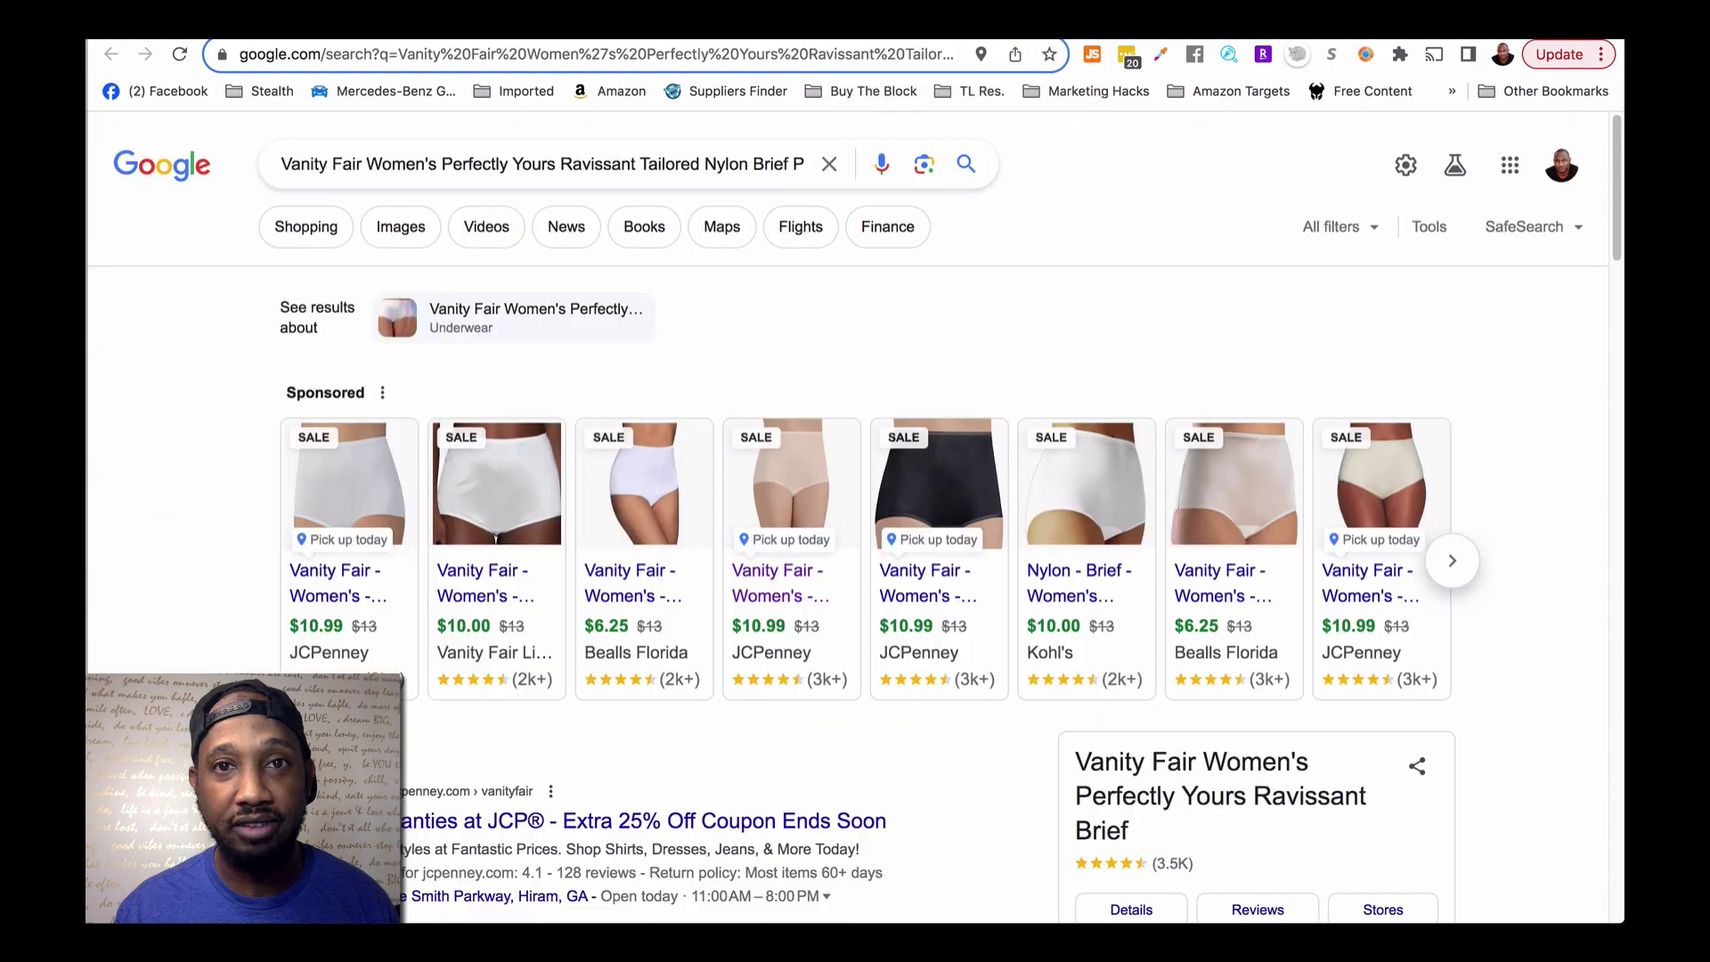
key(ctrl+Tab)
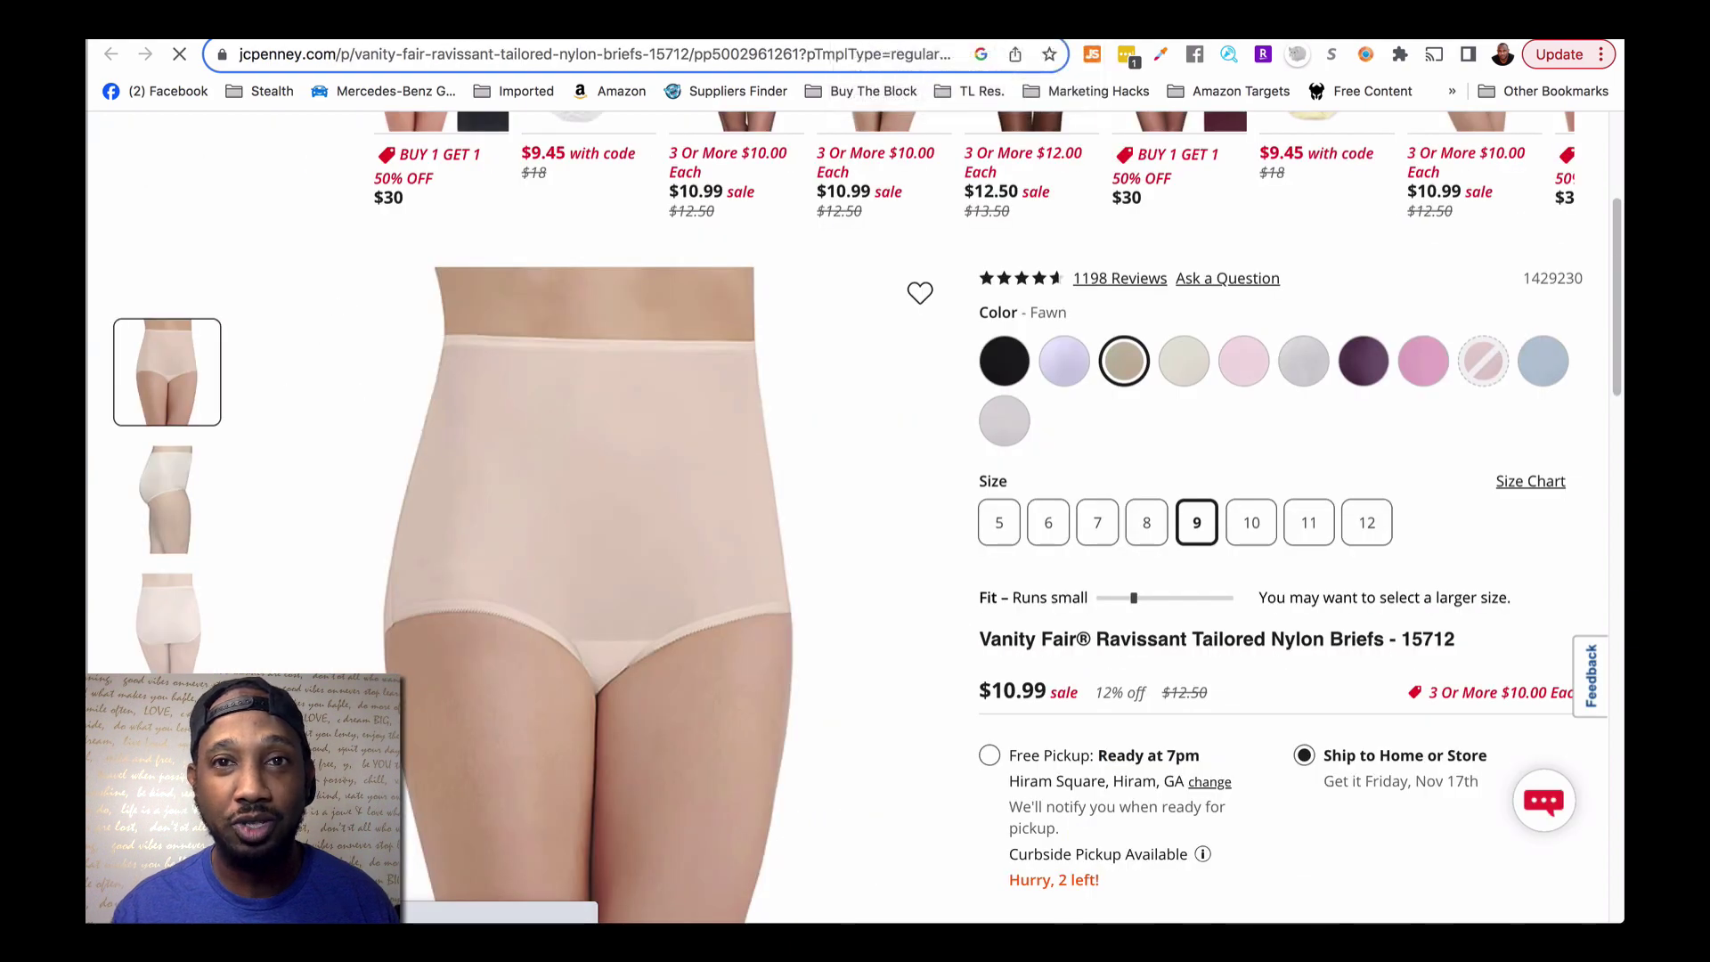
key(ctrl+Tab)
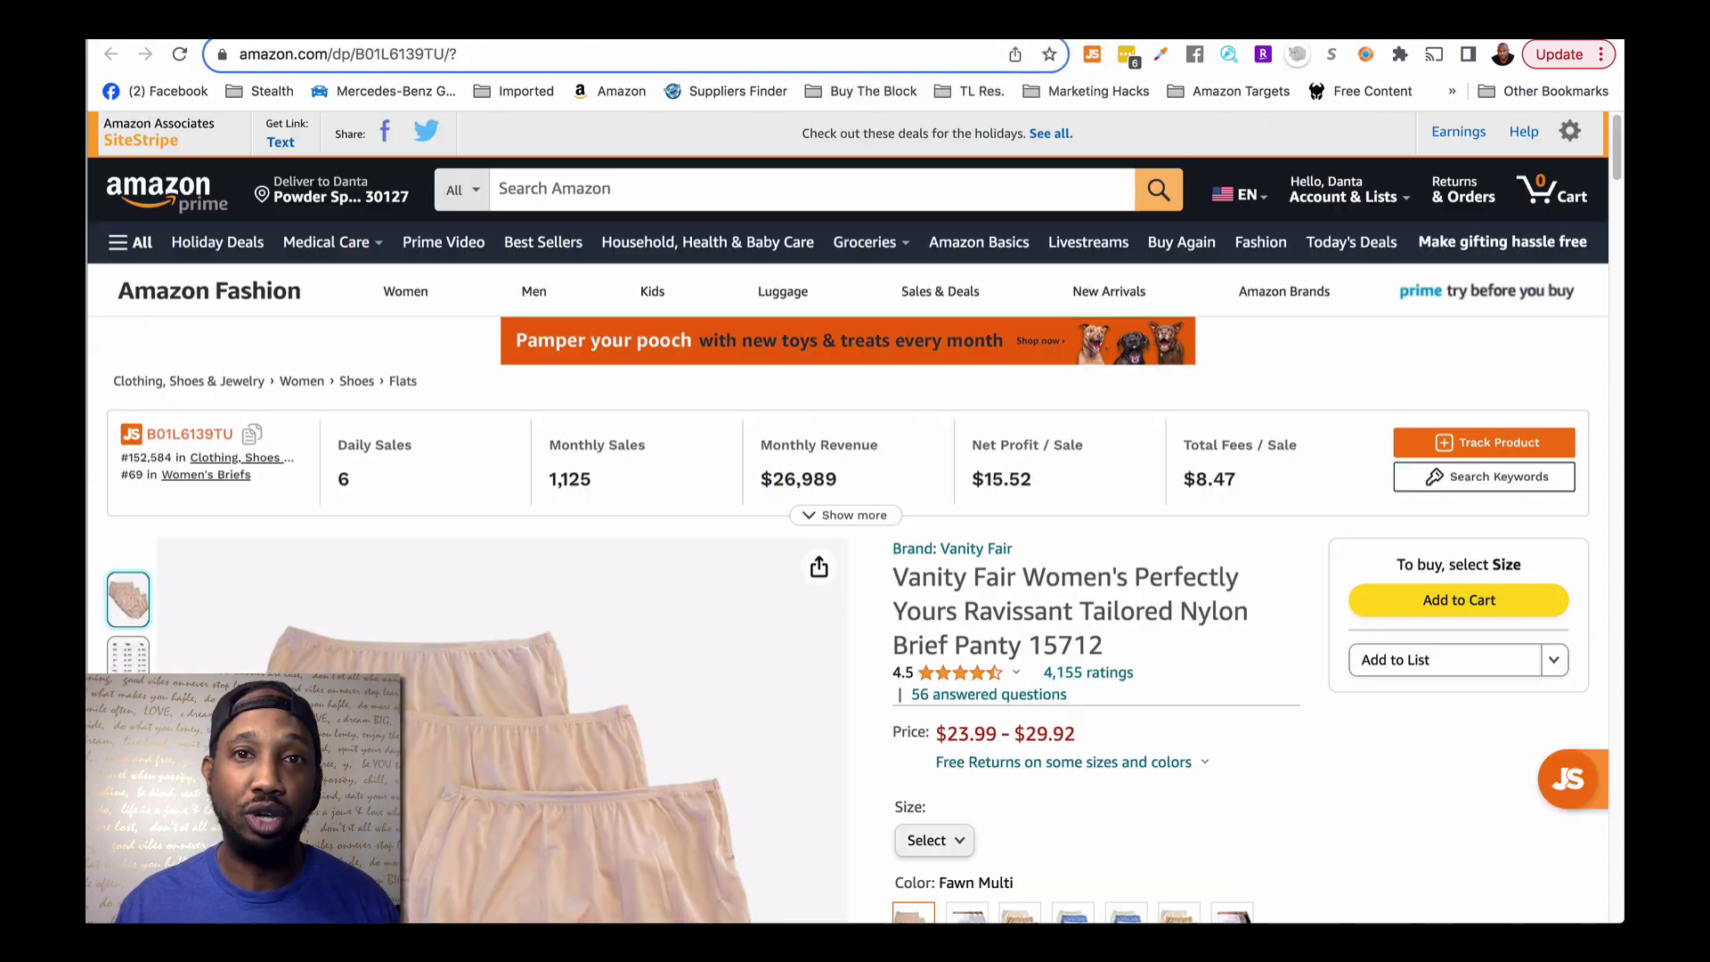
Switch to the SellerAmp storefront lookup of US DIGITAL WHOLESALE and filter its products by the Carter's brand
key(ctrl+Tab)
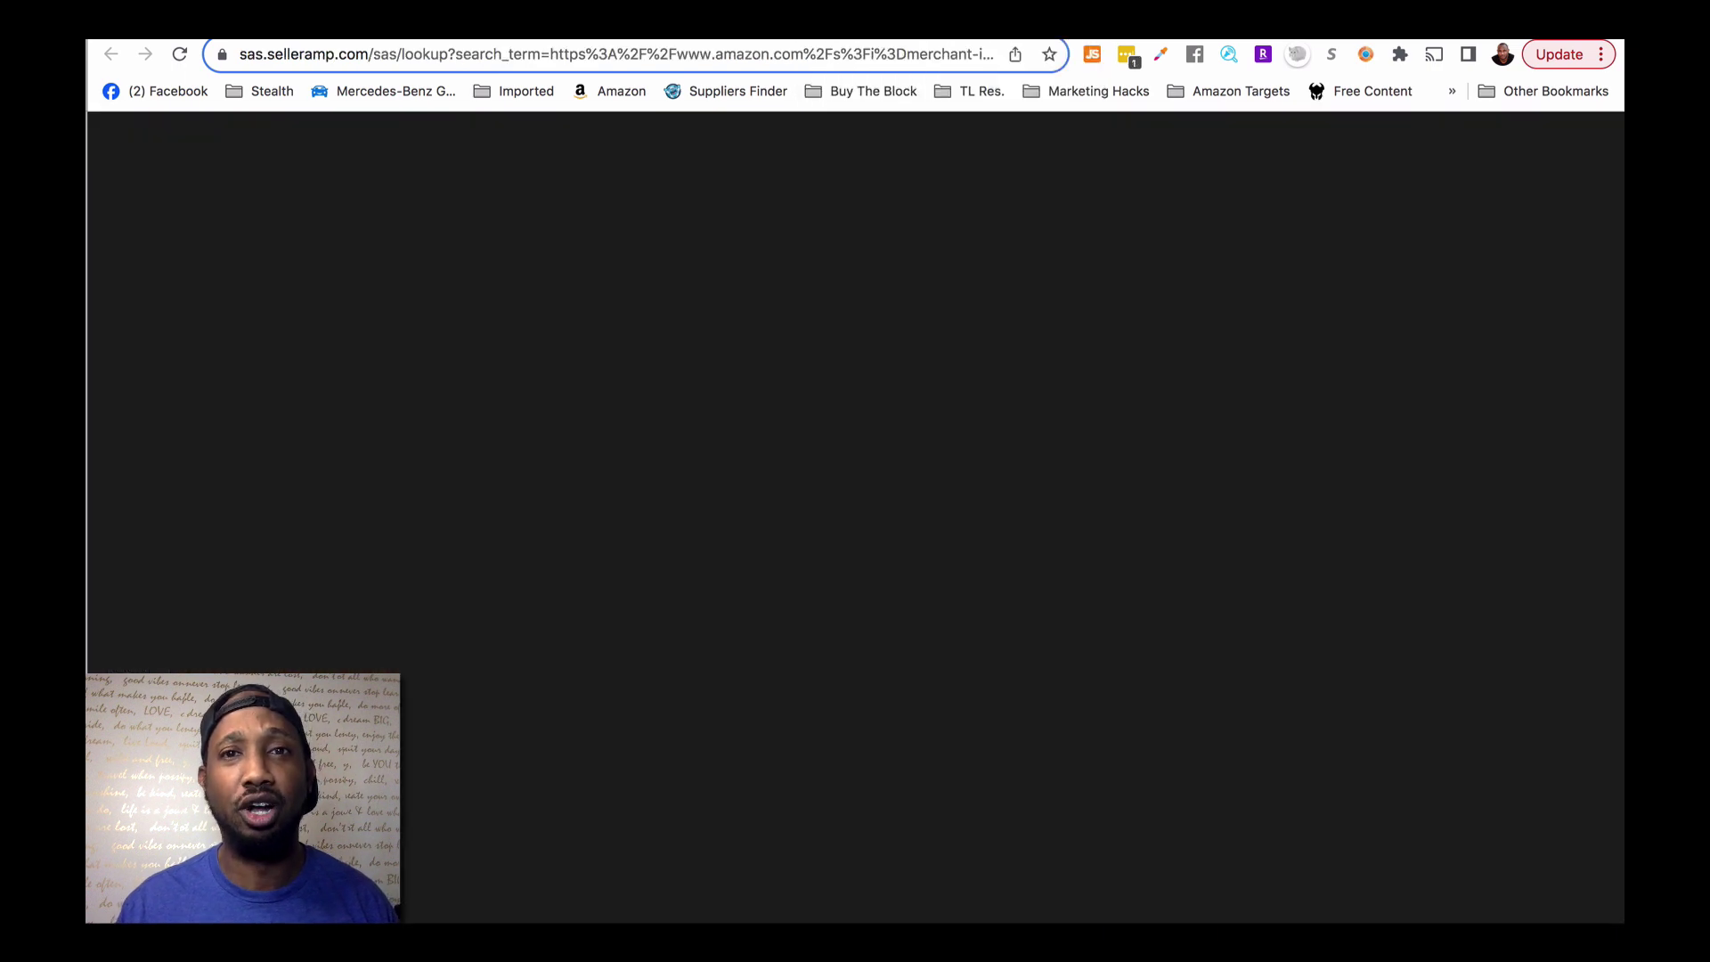
key(ctrl+Tab)
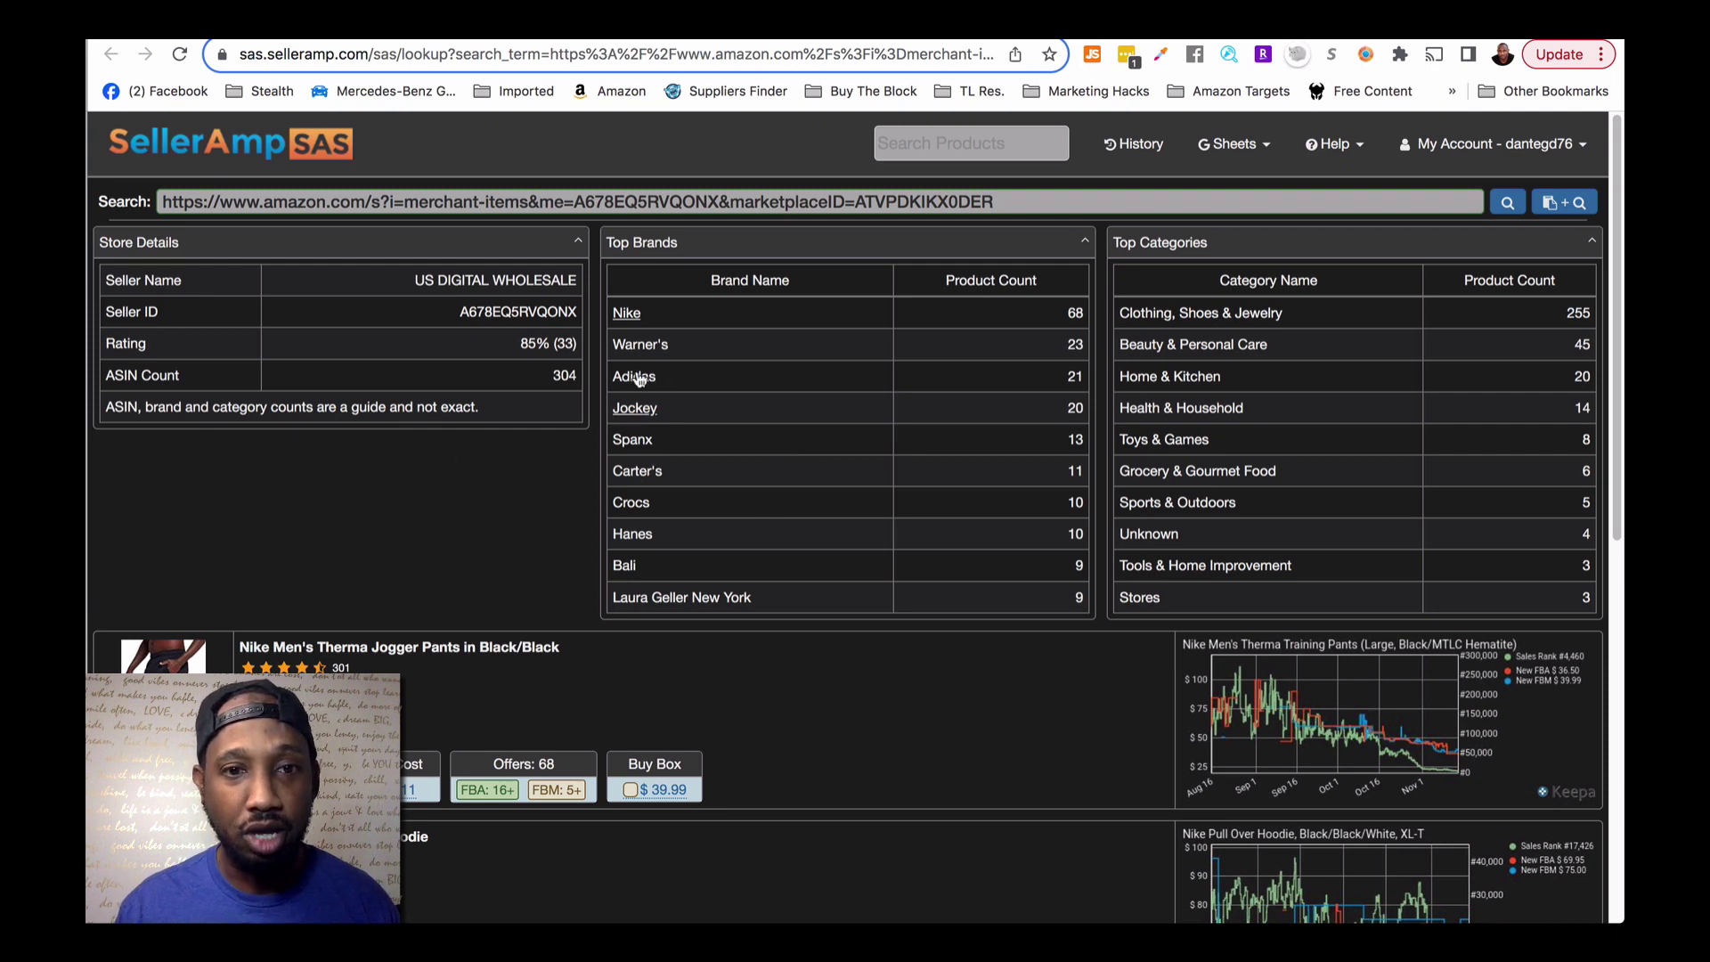
click(638, 472)
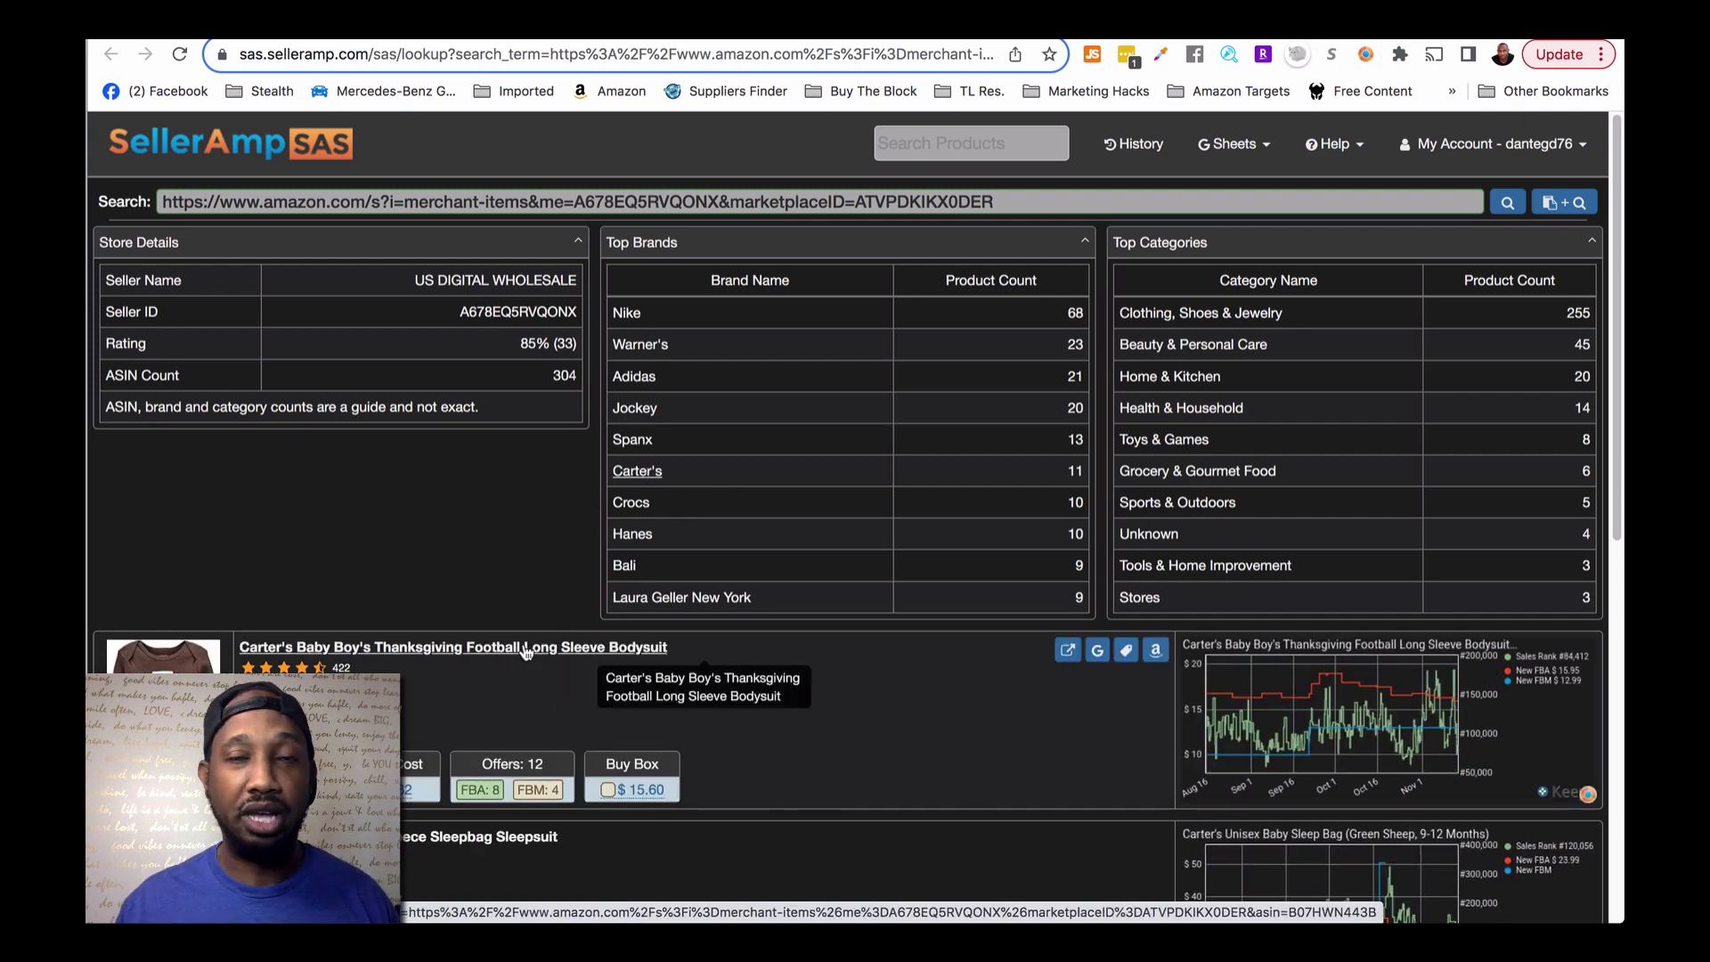
Open the Amazon pages of the Carter's Thanksgiving Football Long Sleeve Bodysuit and Unisex Baby Fleece Sleepbag Sleepsuit in new tabs
right_click(1155, 650)
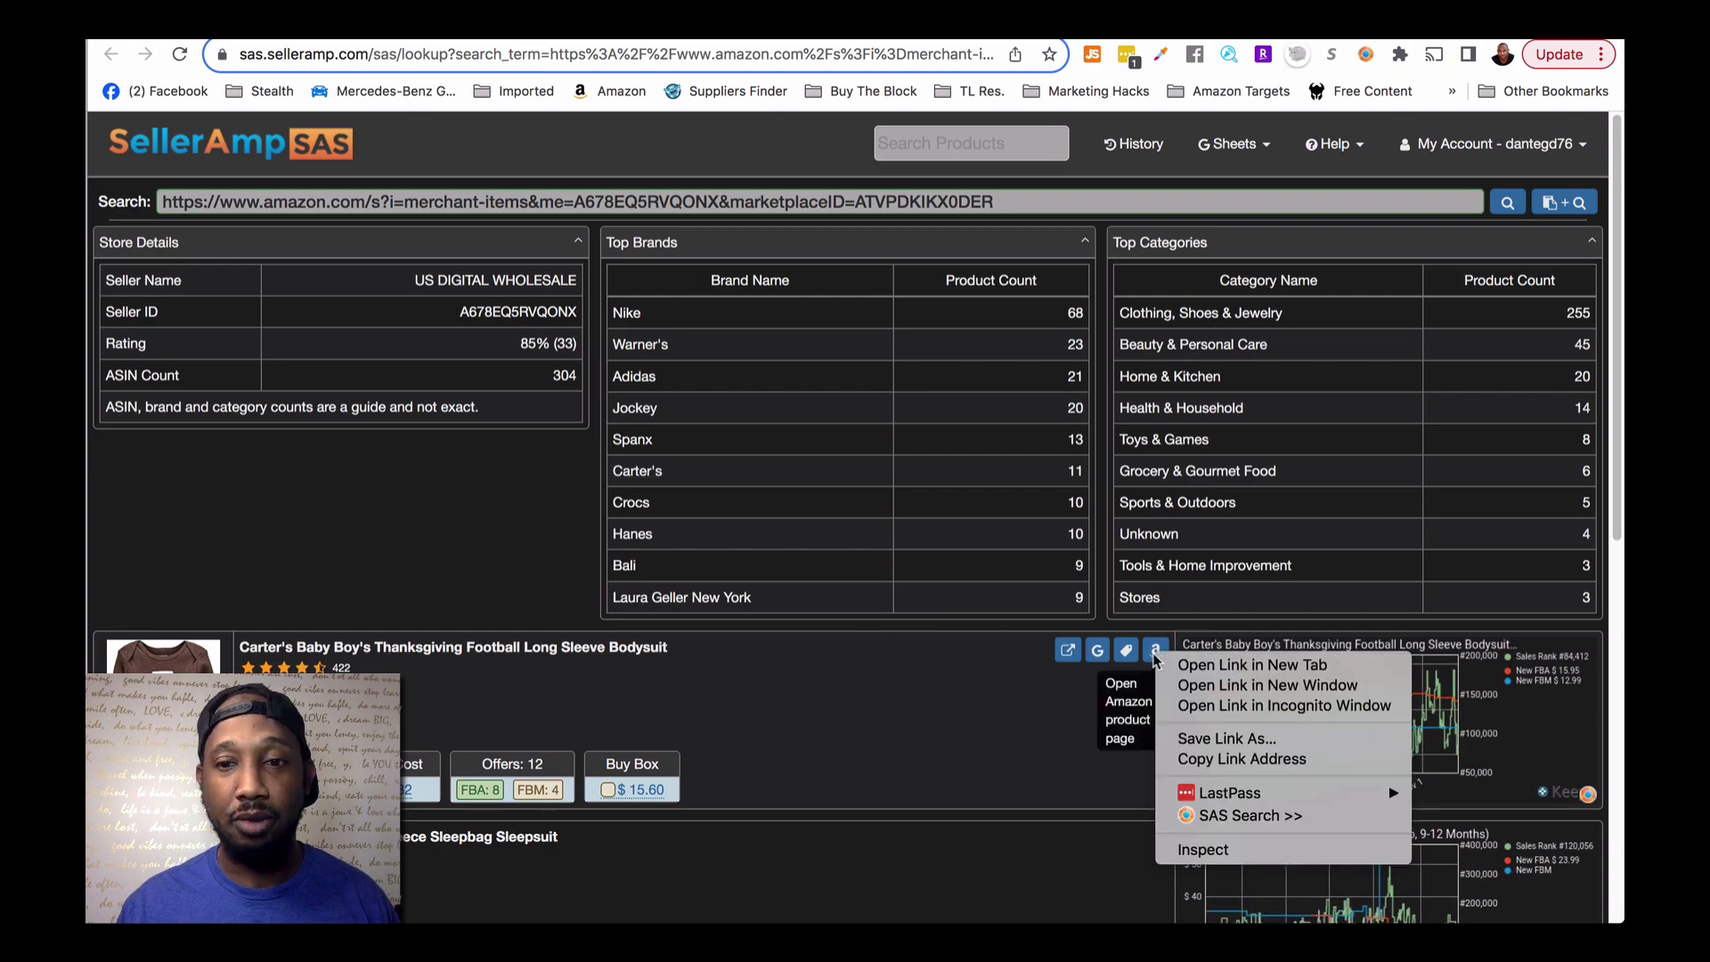
click(1209, 675)
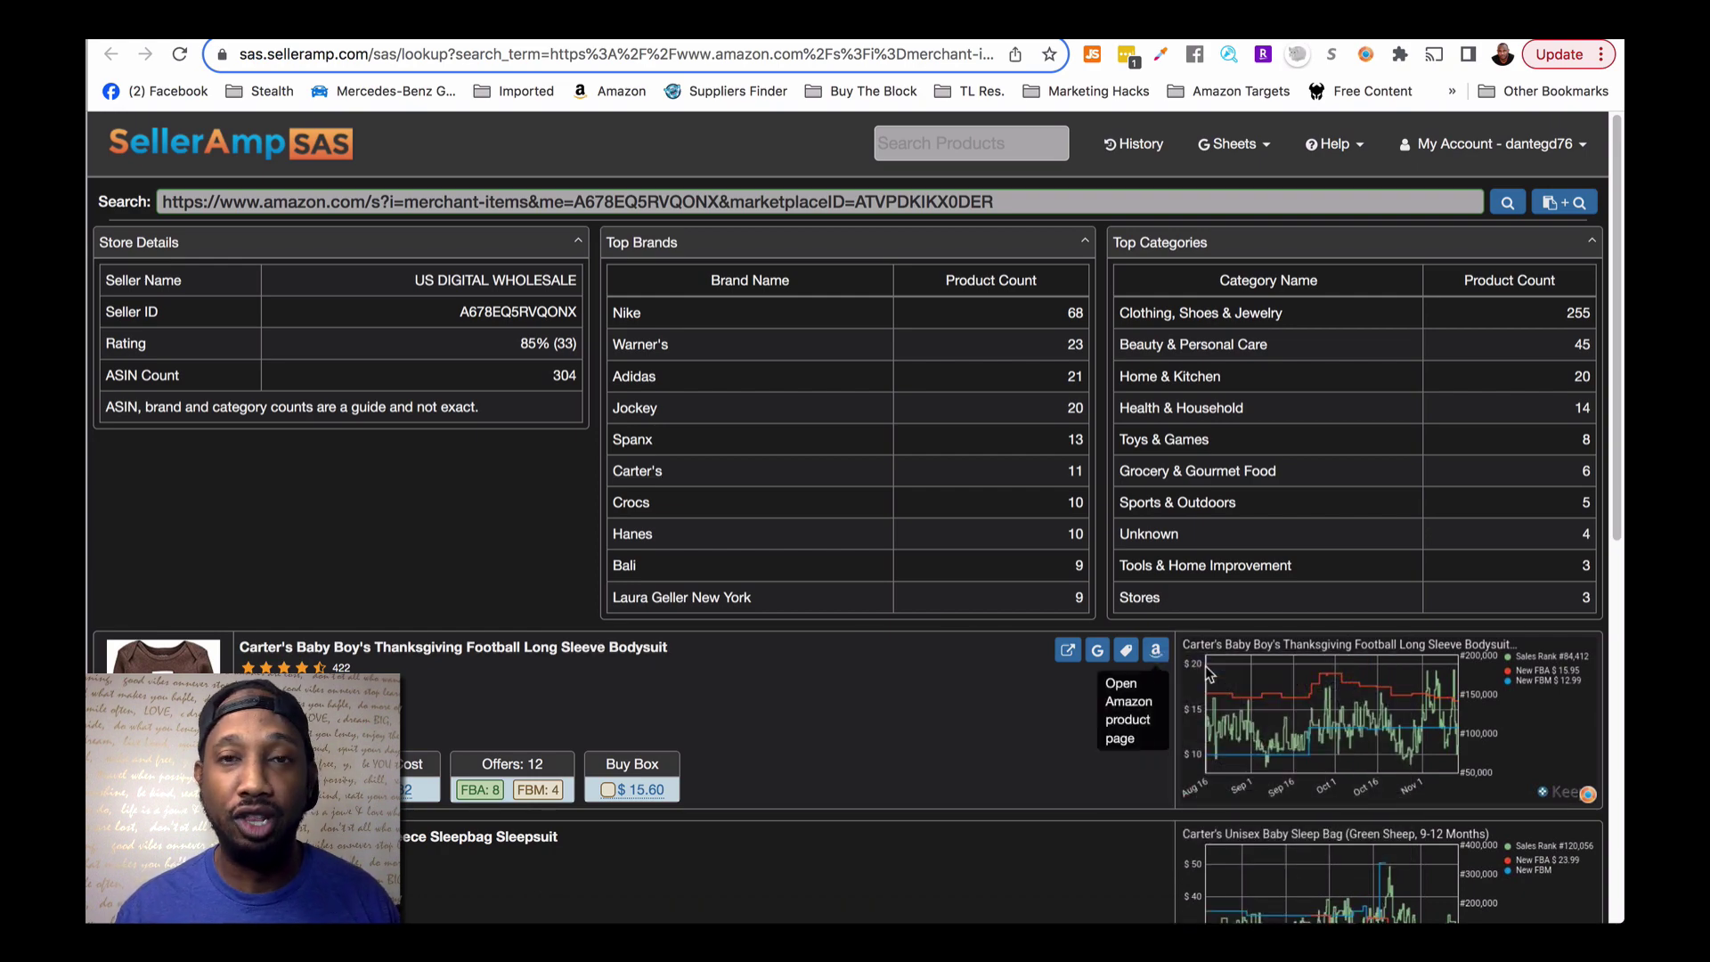
scroll(1072, 671, down, 4)
right_click(1153, 470)
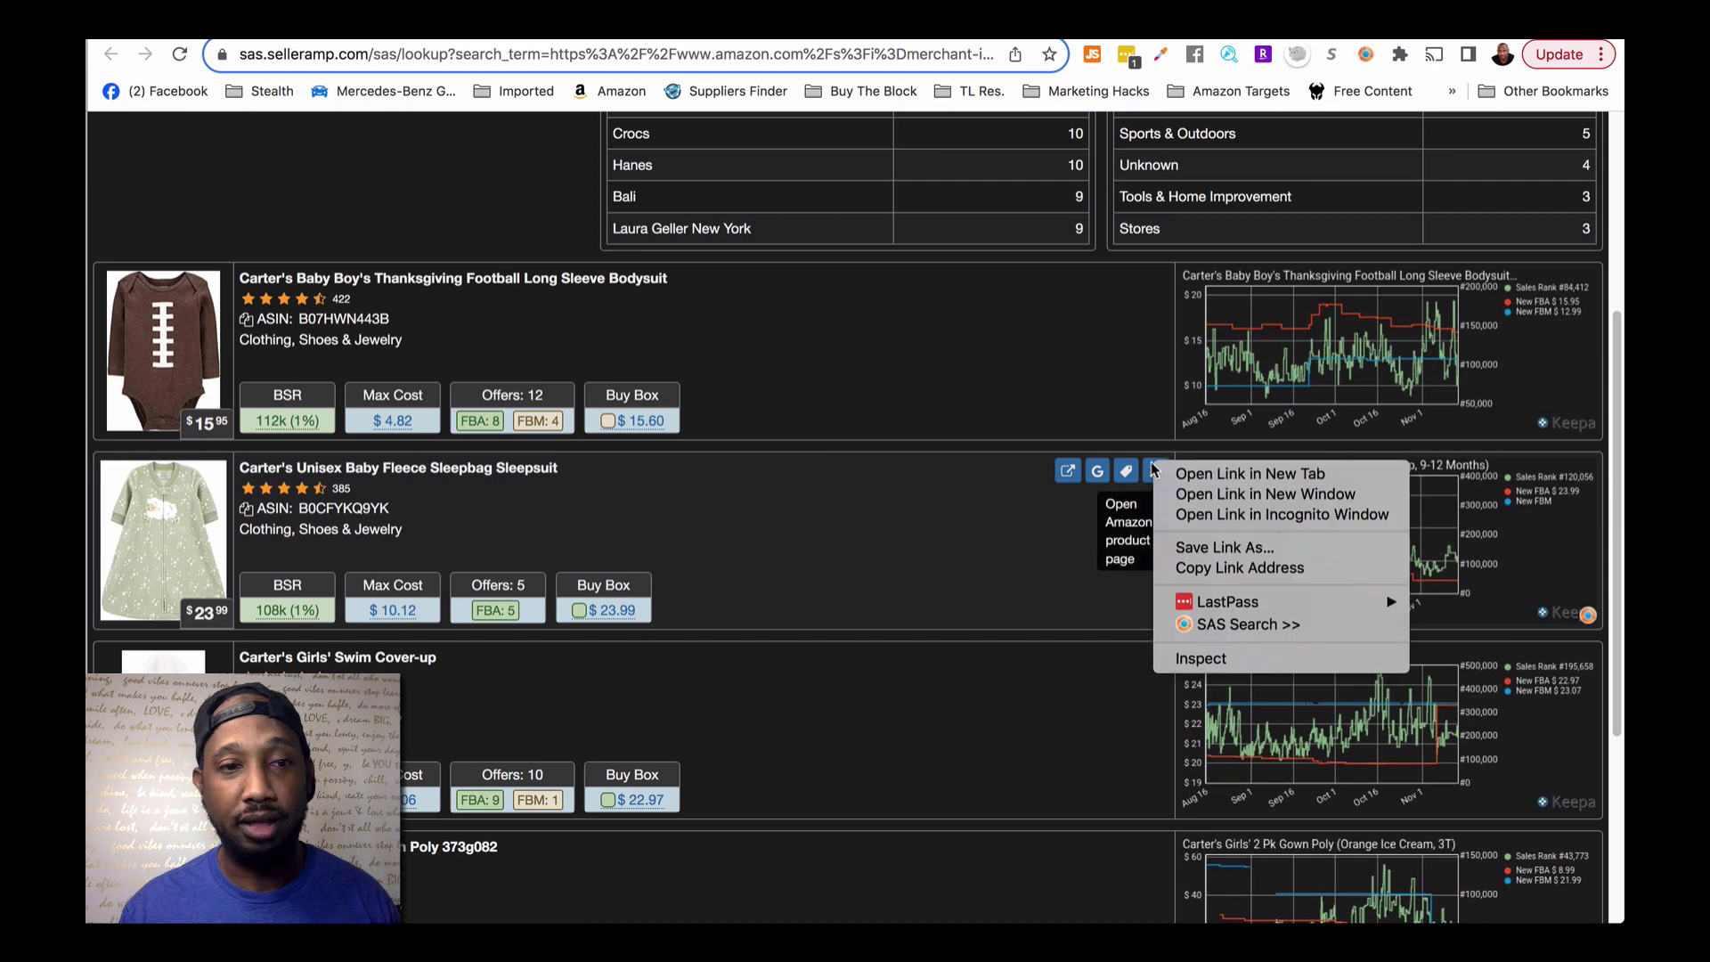
click(1251, 473)
Open the Amazon page of the Carter's hooded towel (2-pk Pink/White) in a new tab and load more Carter's products
scroll(916, 665, down, 2)
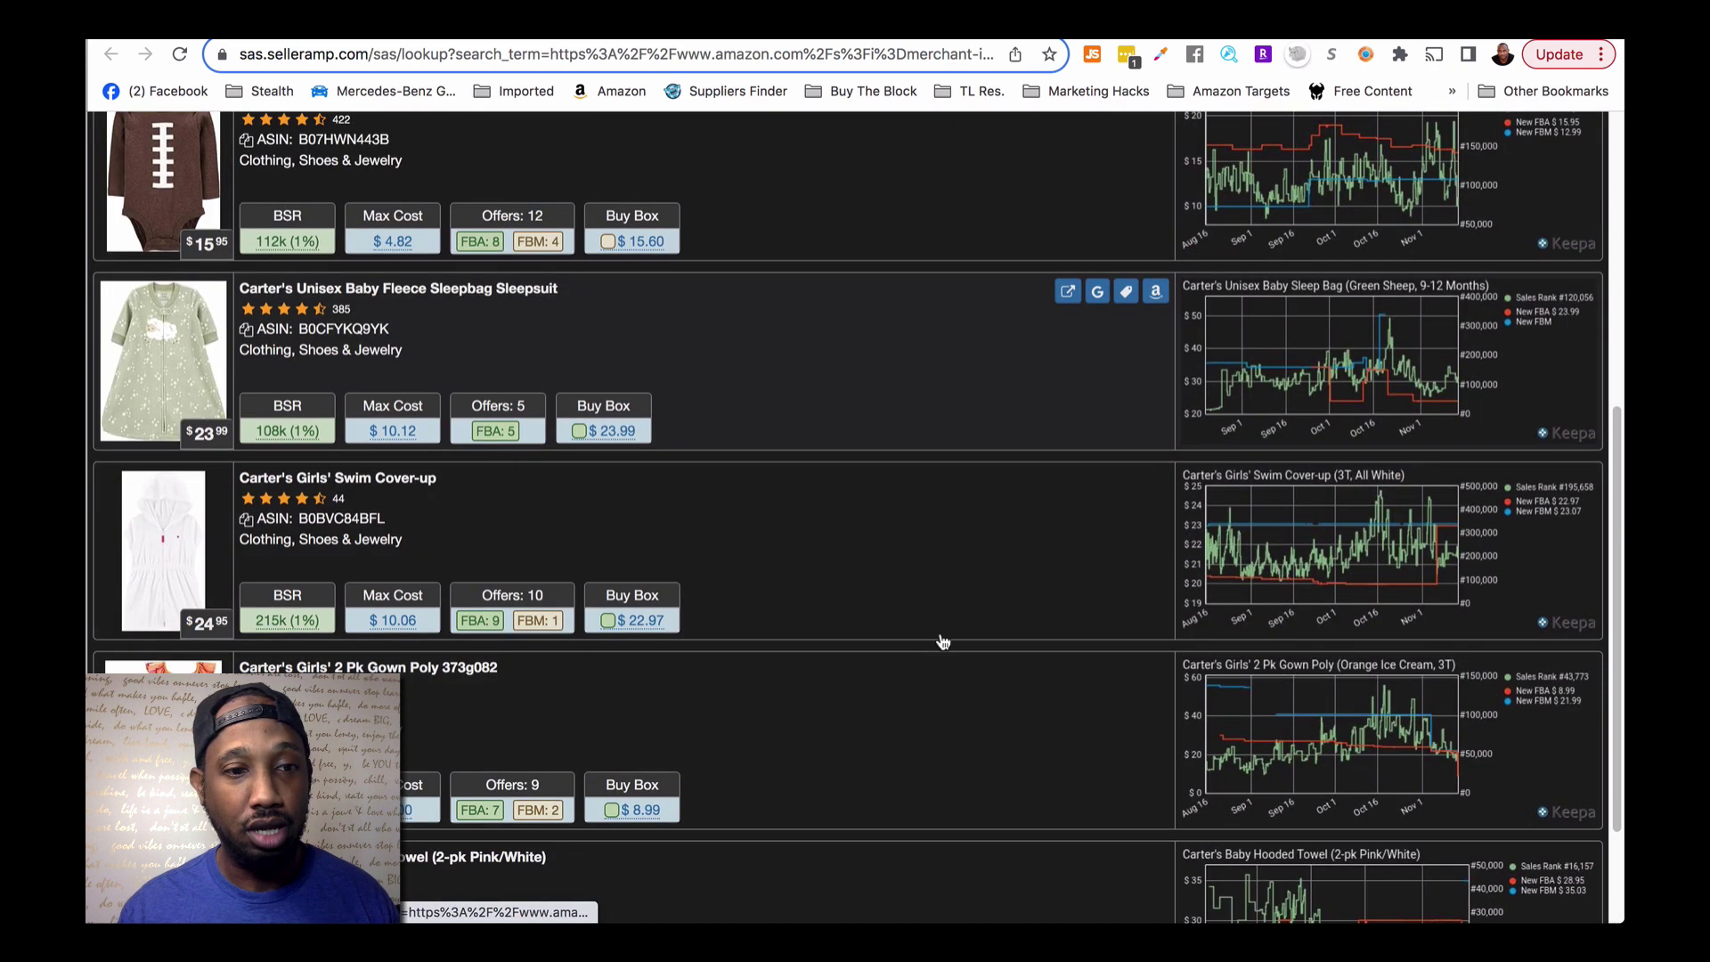
scroll(846, 677, down, 2)
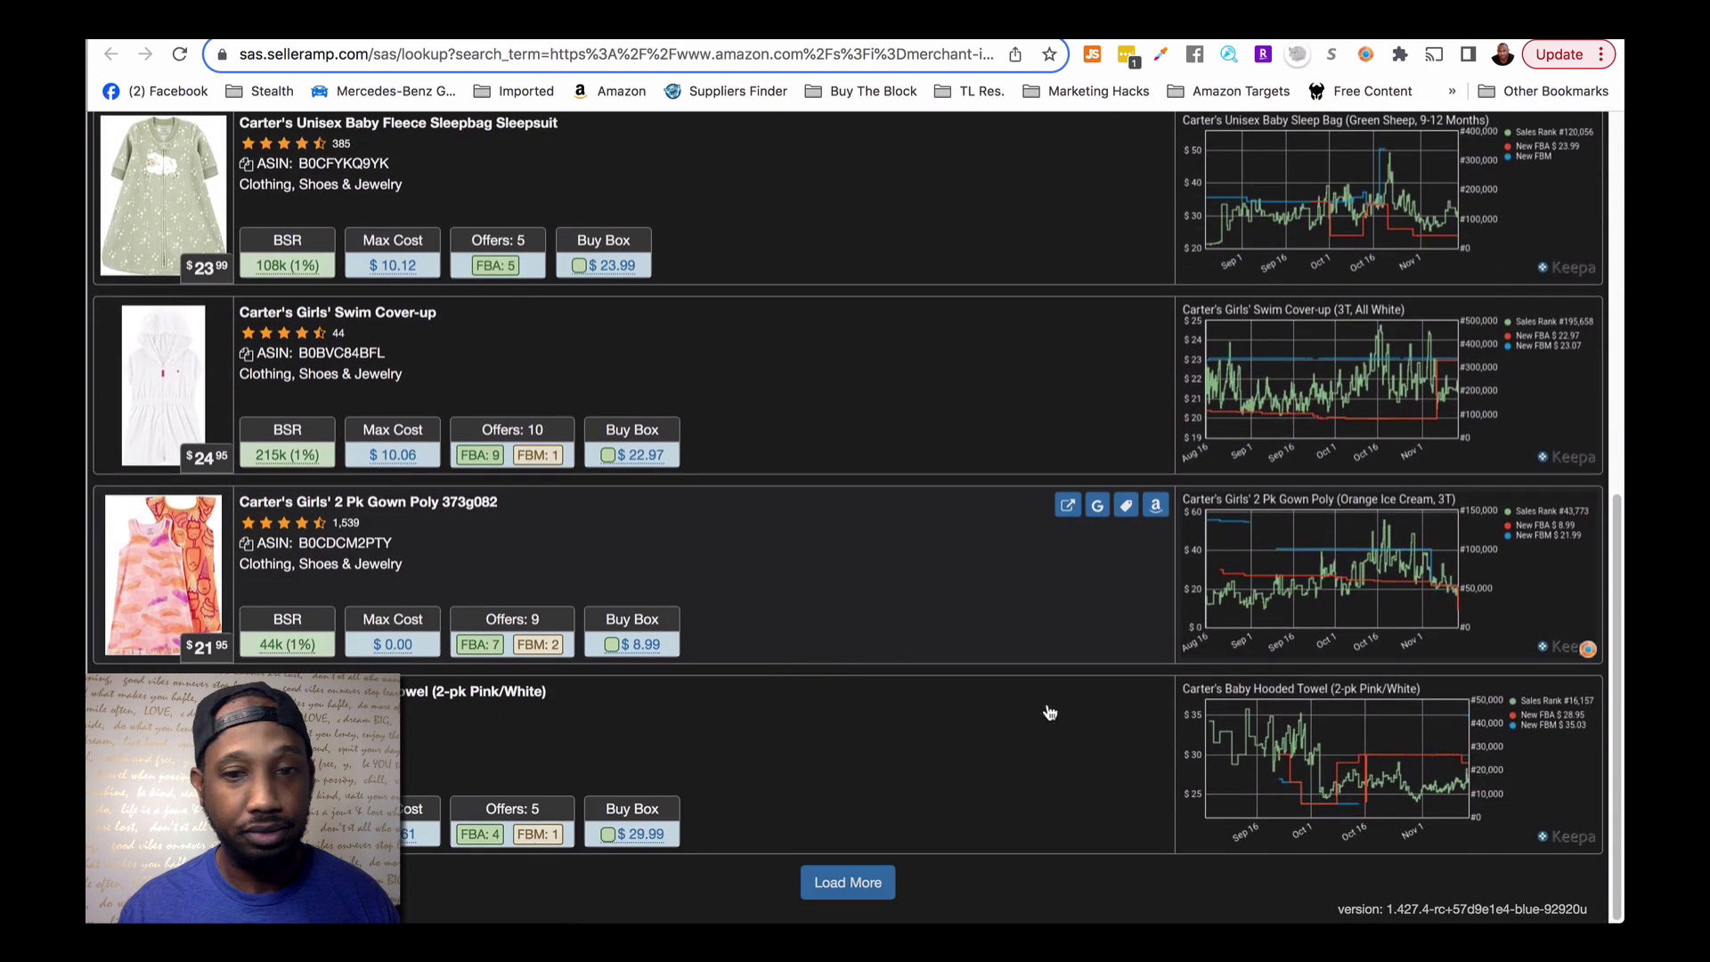
right_click(1155, 705)
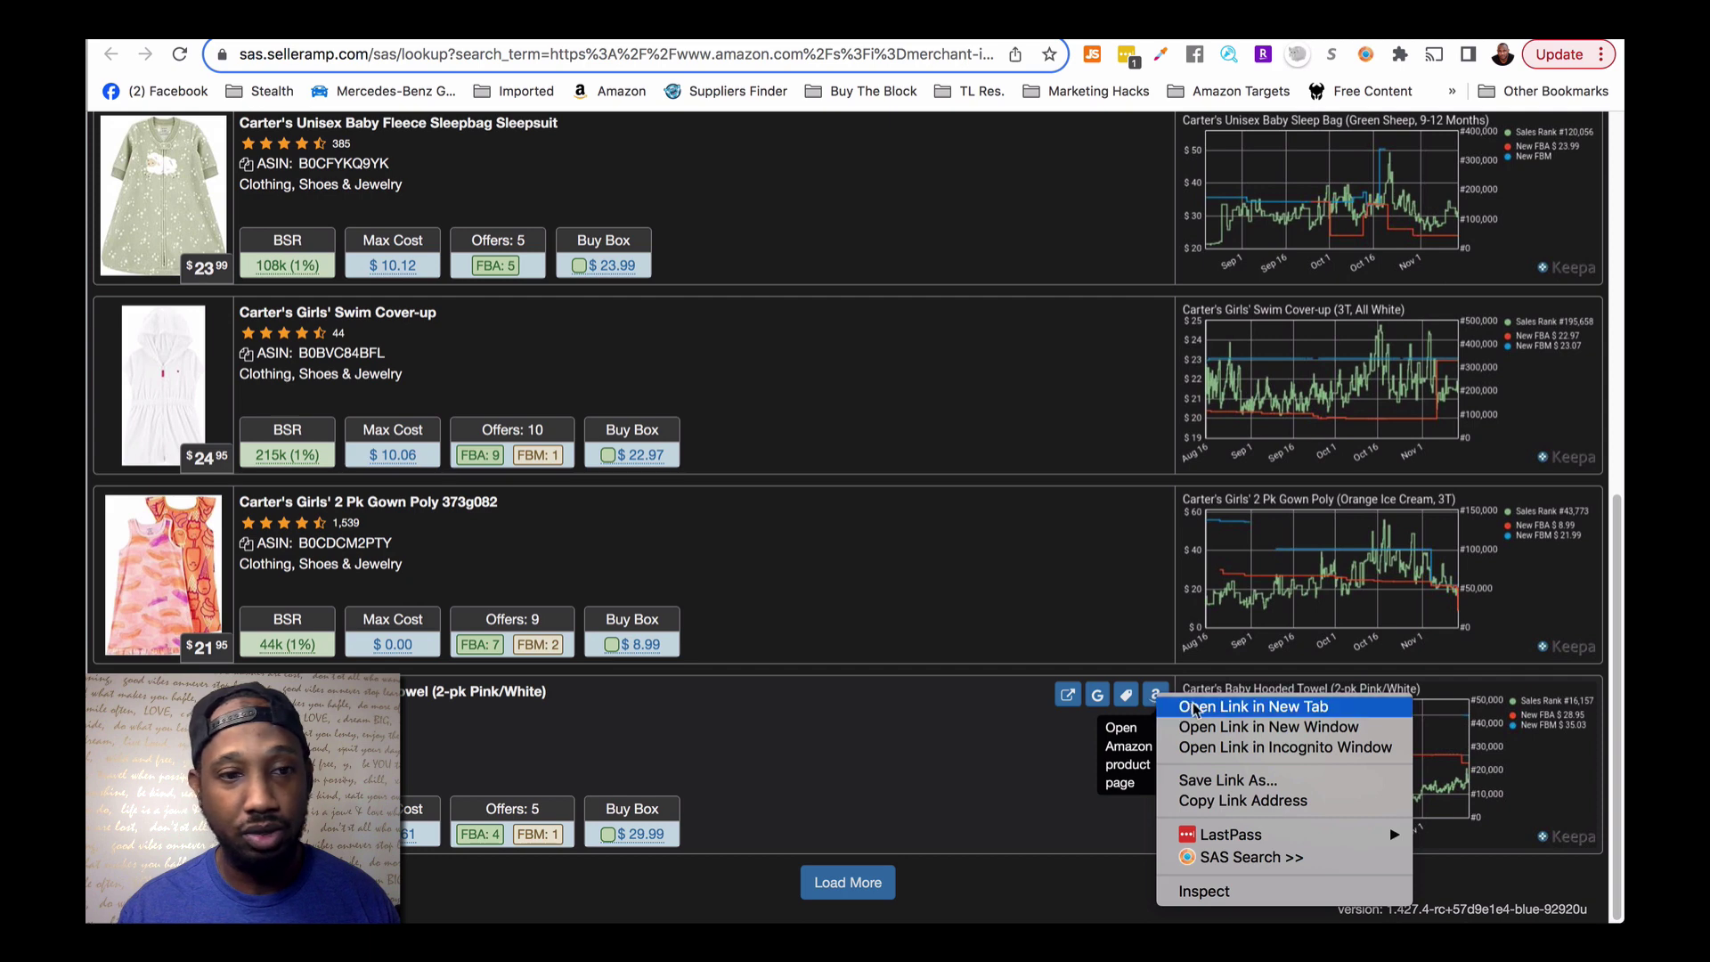
click(1194, 708)
click(850, 883)
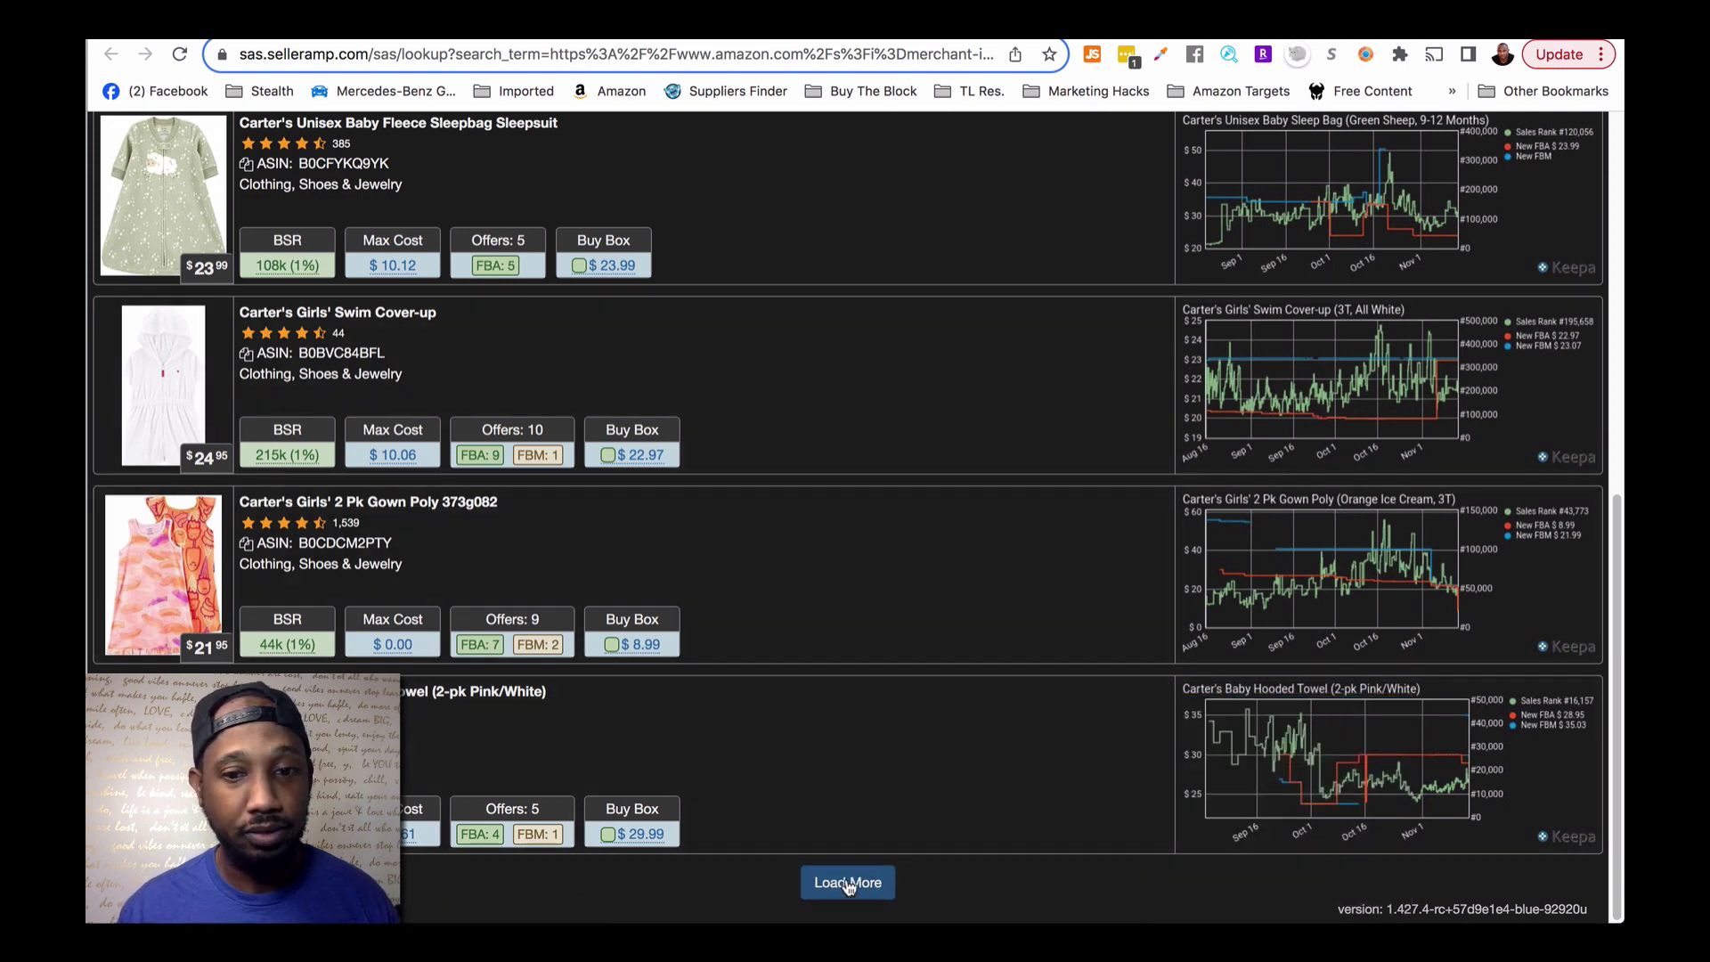
click(849, 883)
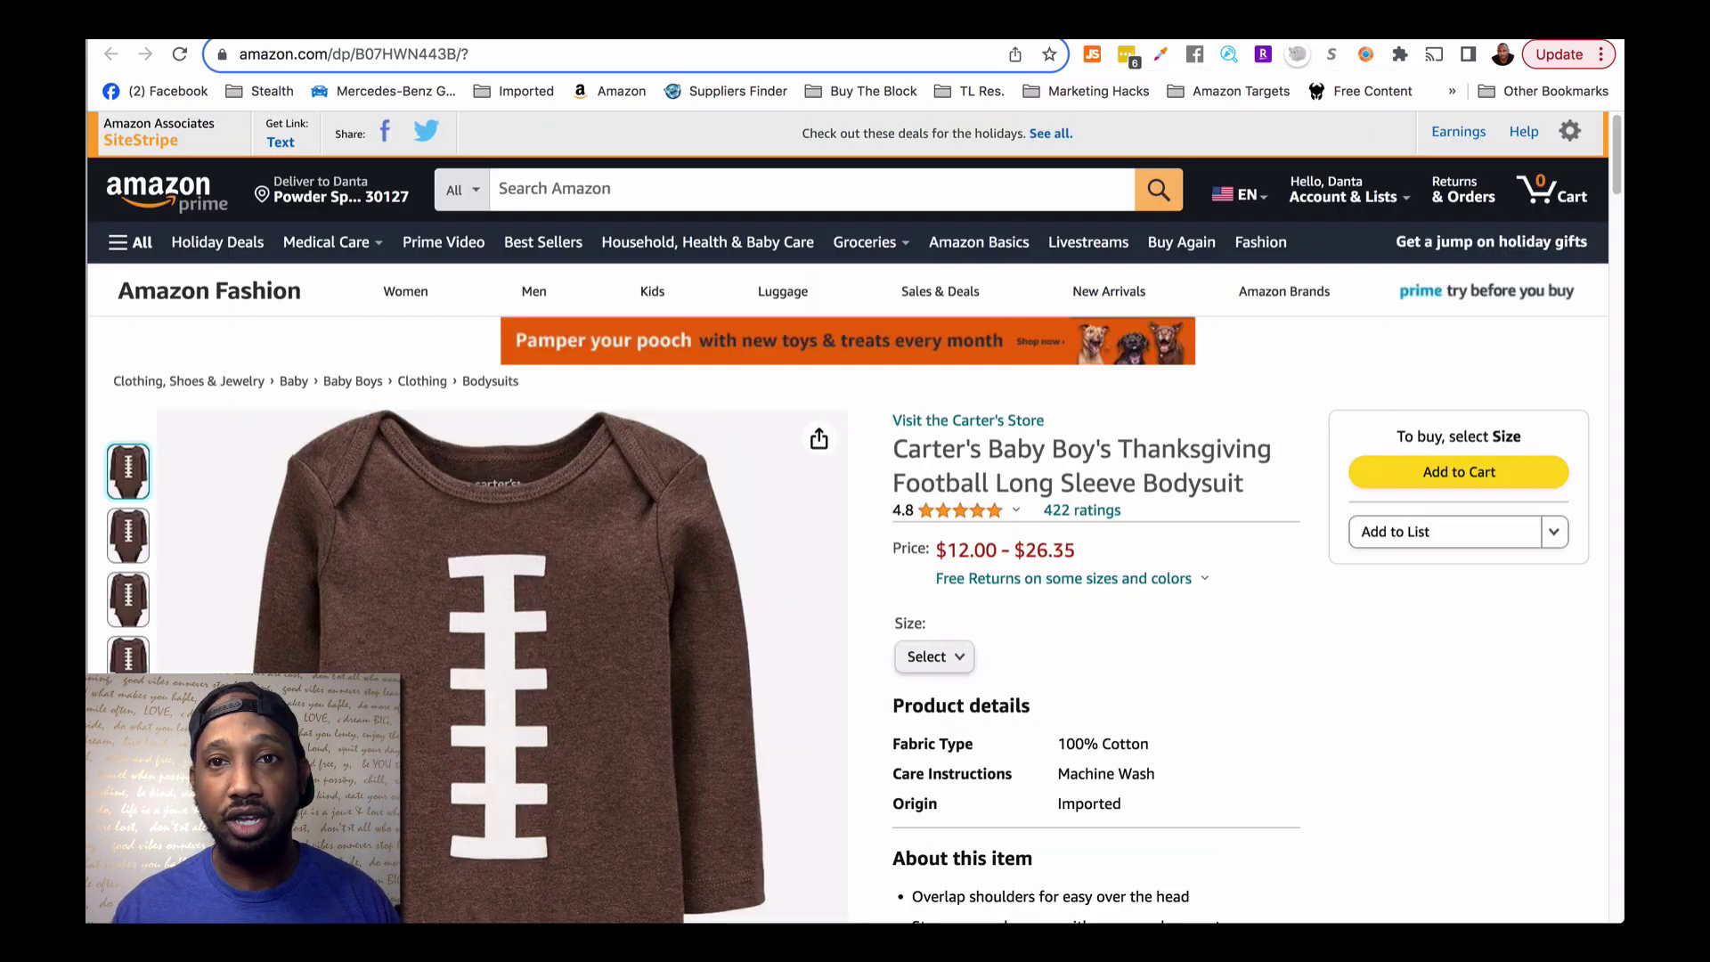
Analyze the Carter's Thanksgiving Football Long Sleeve Bodysuit with SellerAmp and search for its product title on Google
click(1038, 25)
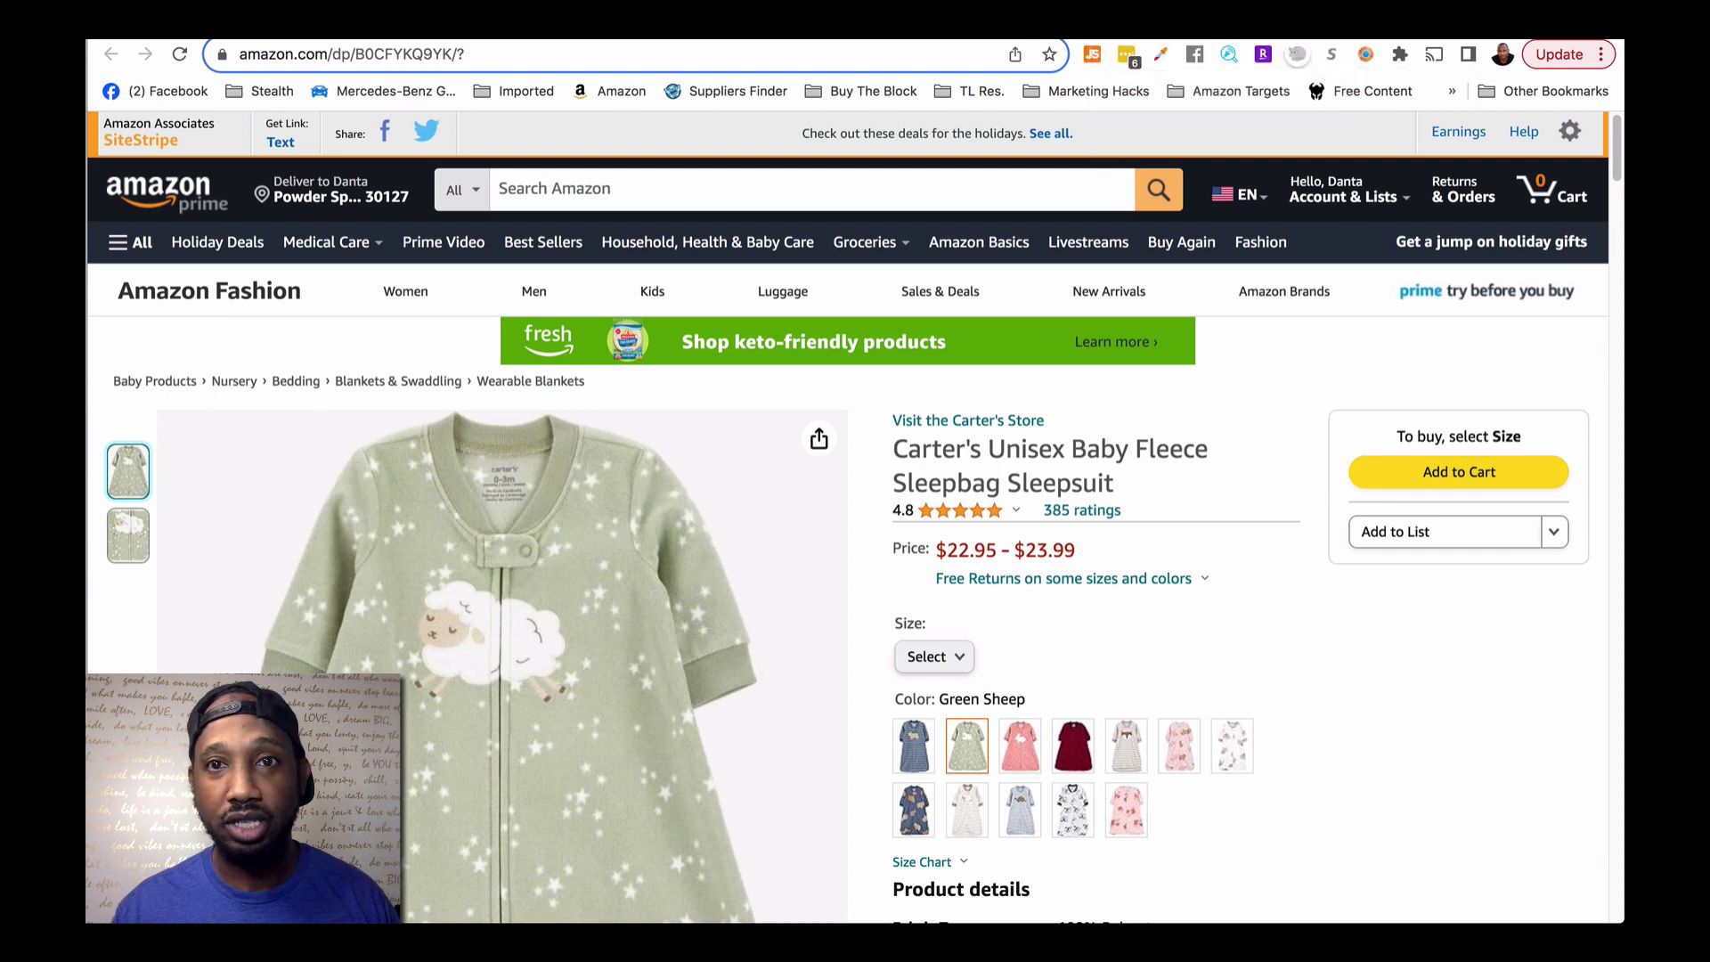
click(1069, 25)
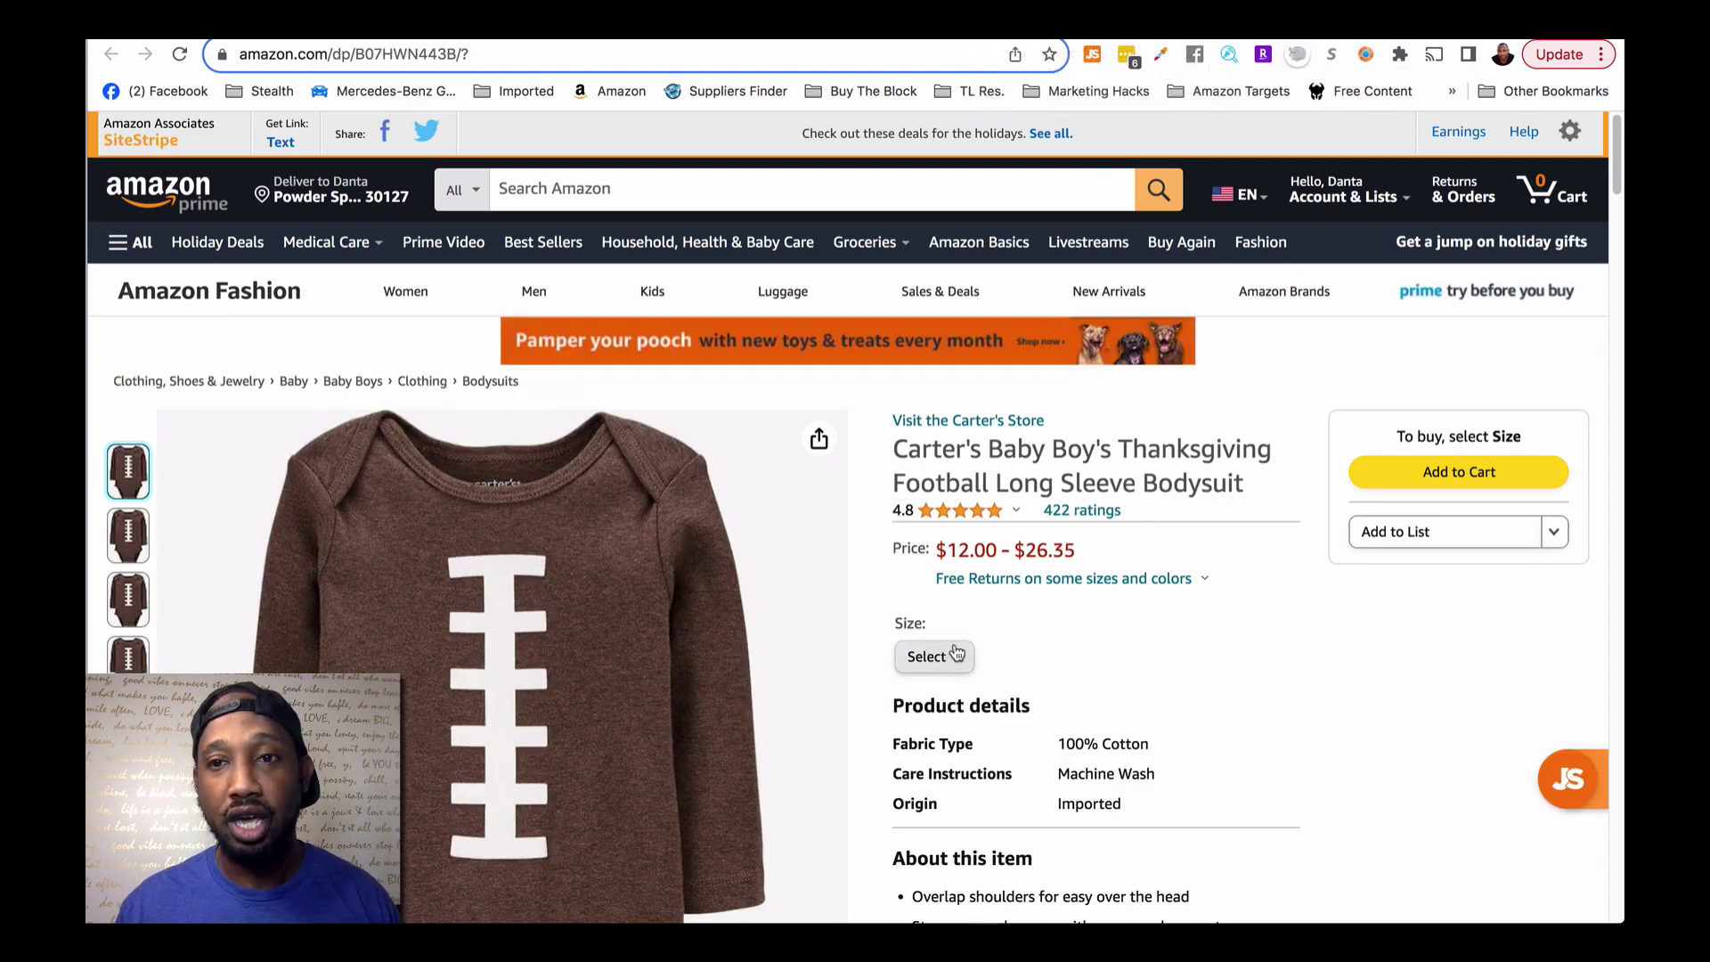
click(1367, 55)
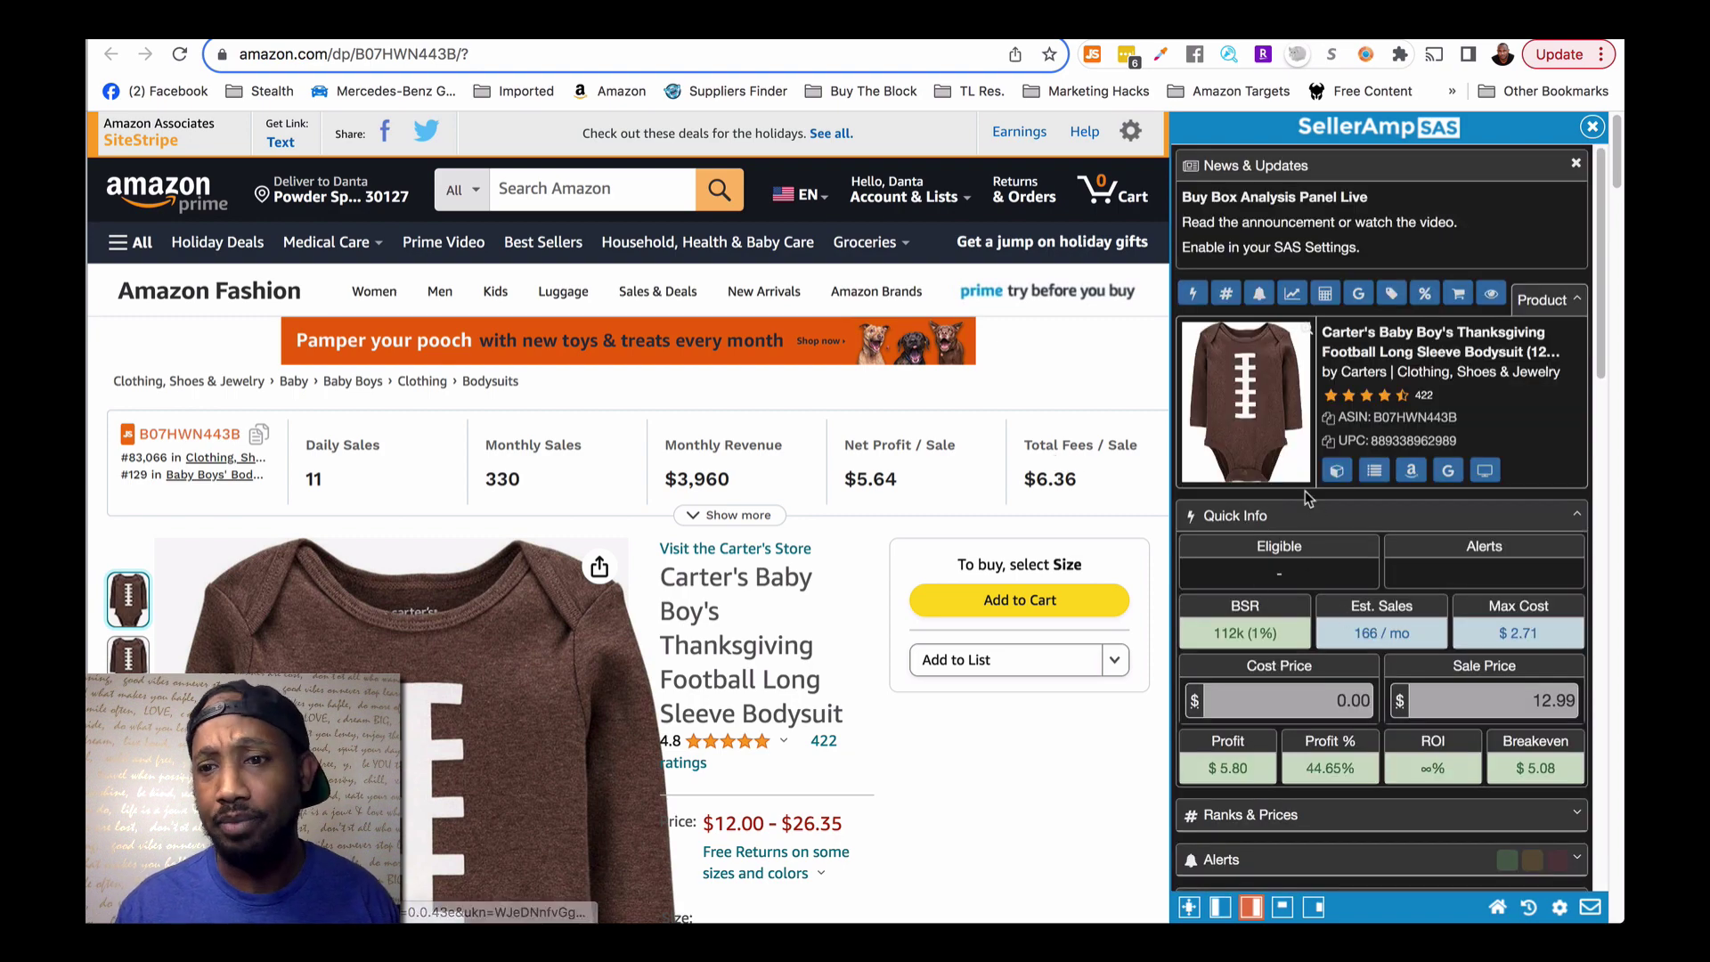
click(1450, 477)
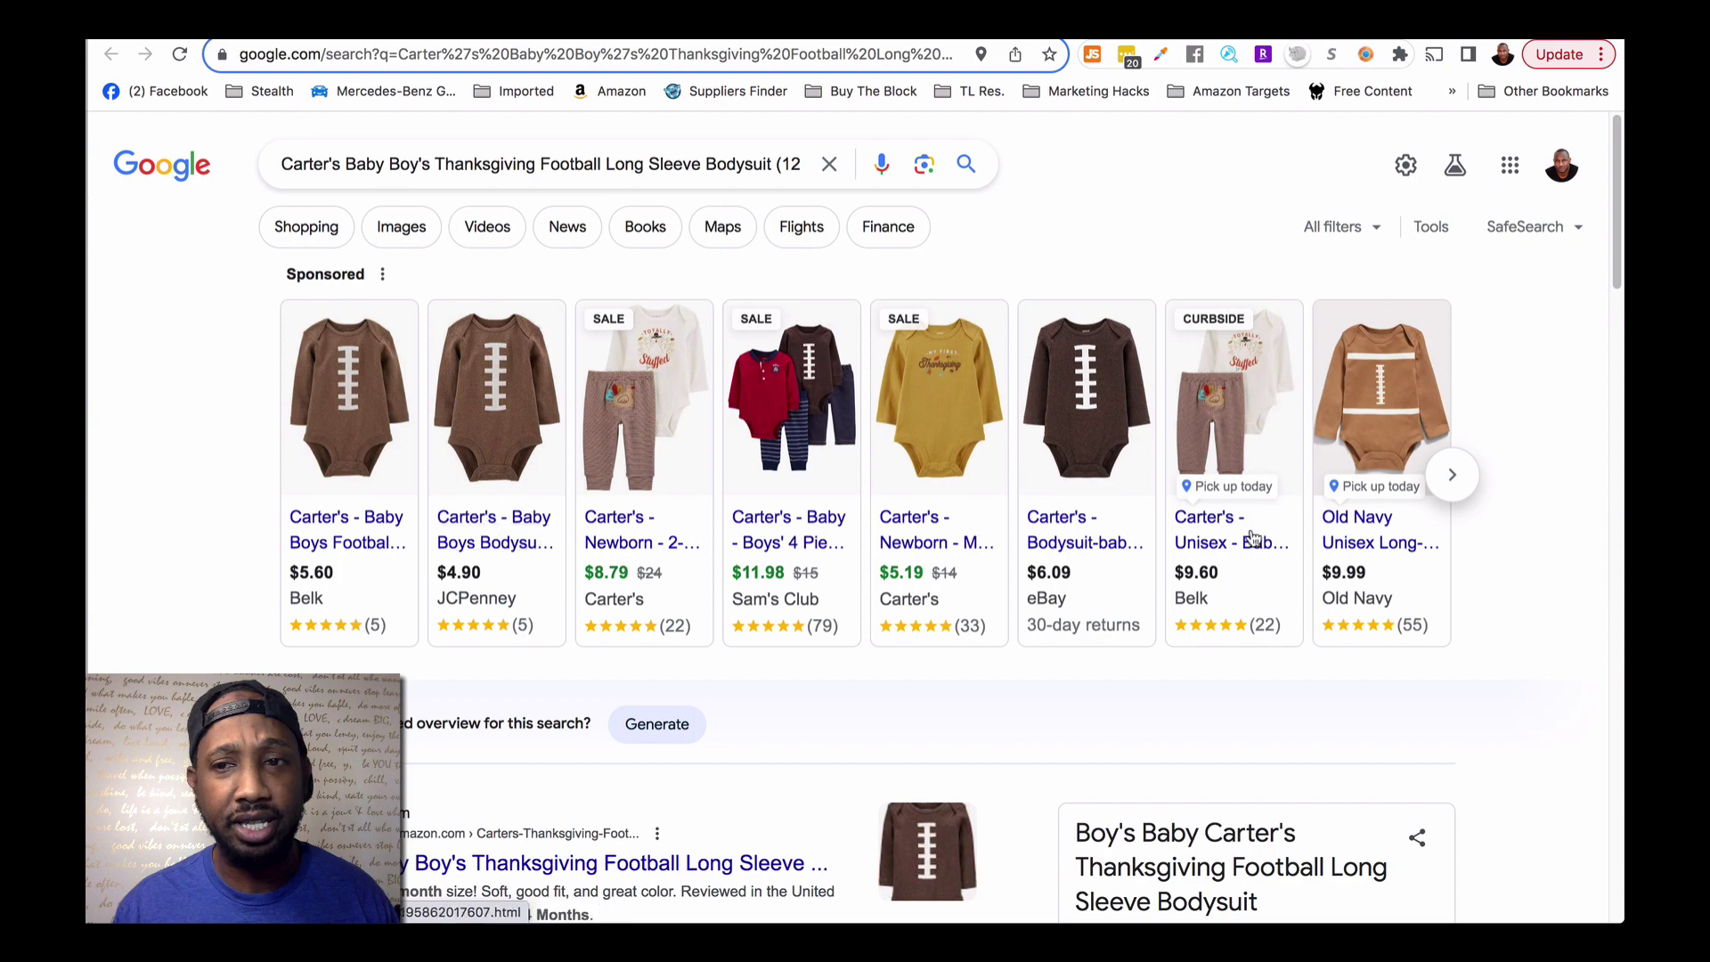
Browse the sponsored Google offers for the football bodysuit and open the JCPenney offer
click(1454, 503)
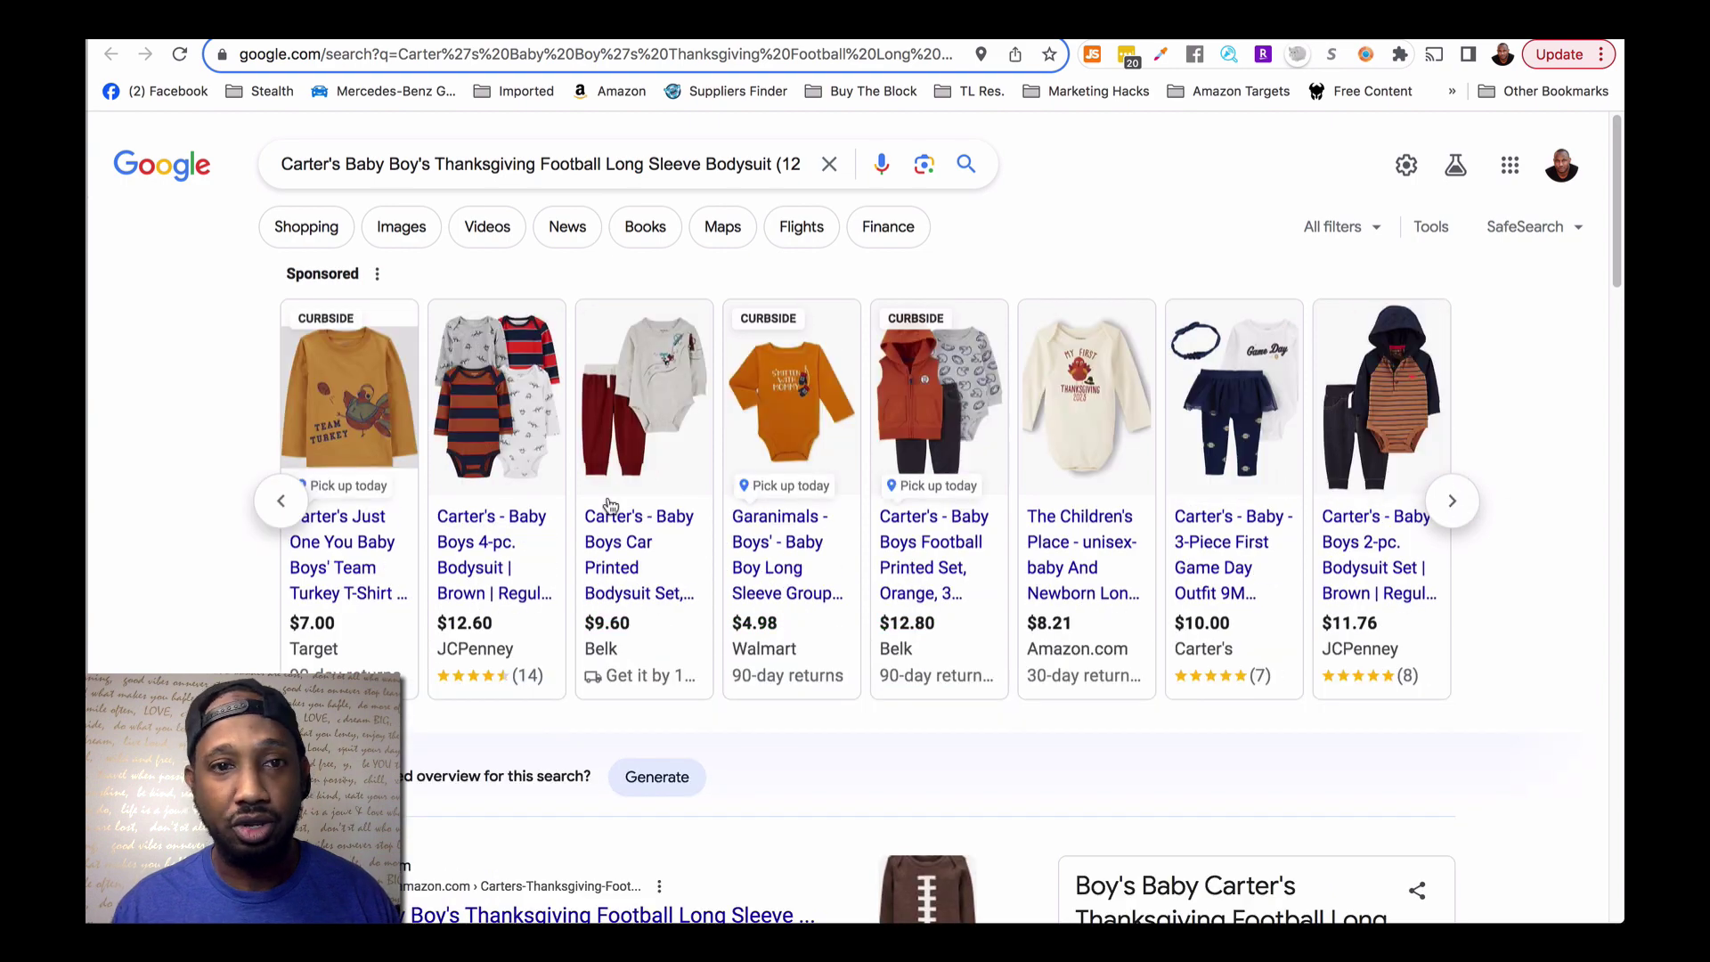
click(281, 501)
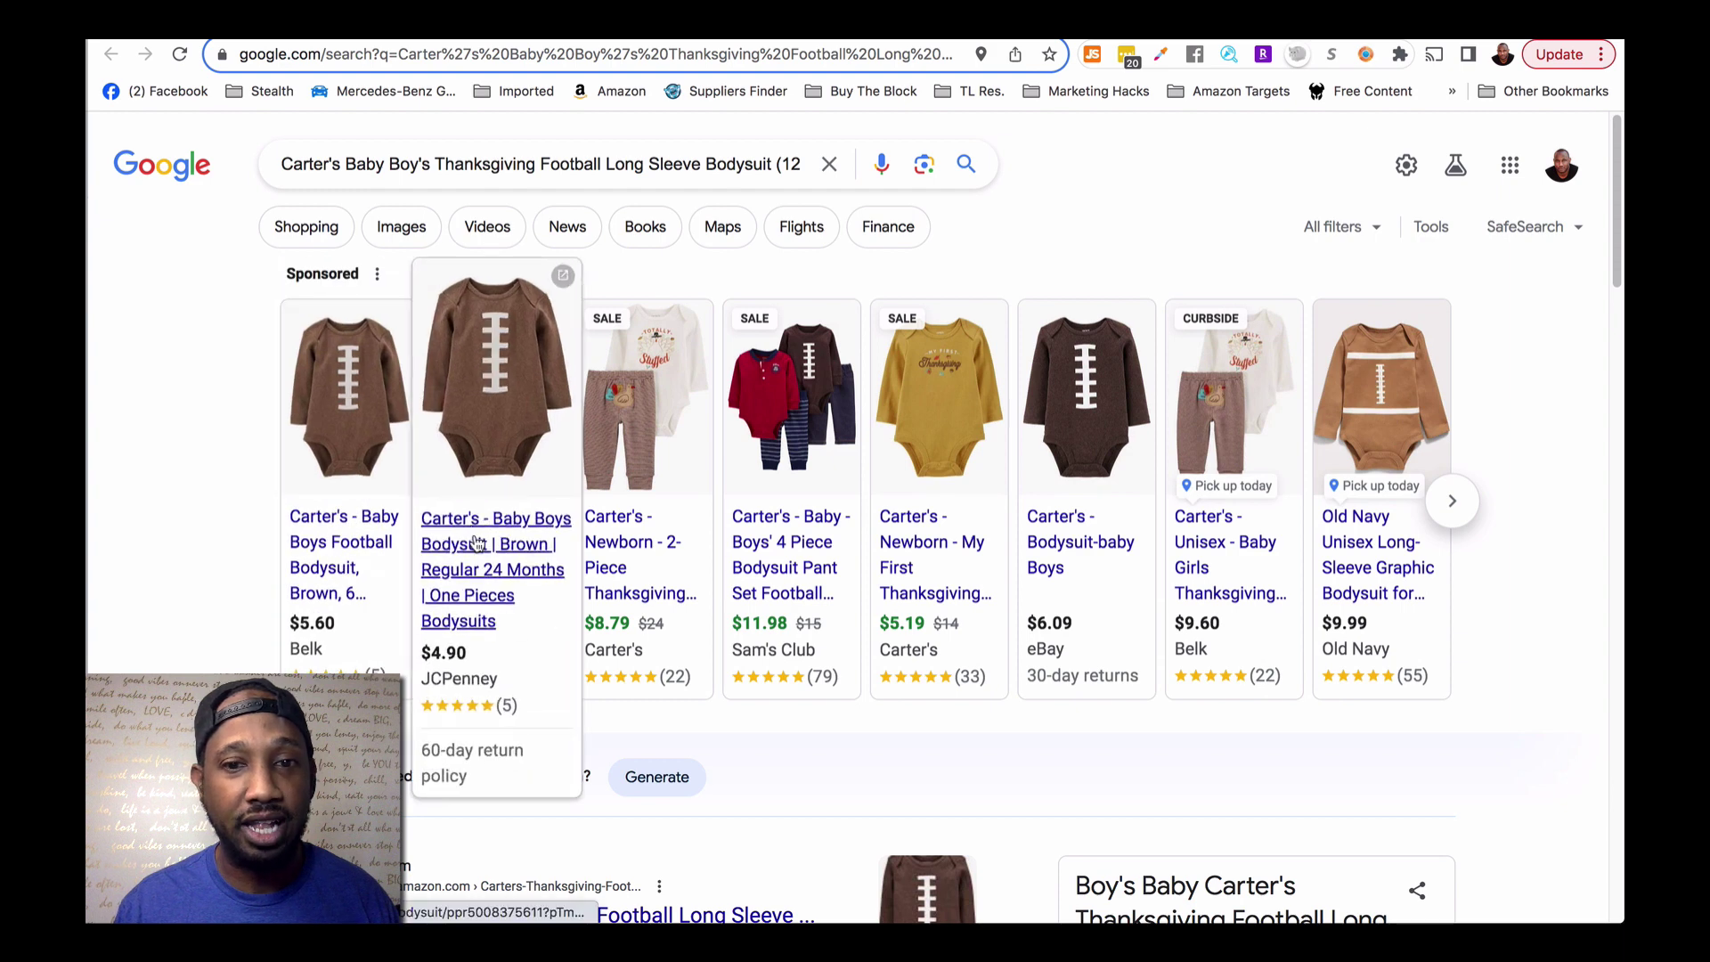
click(474, 546)
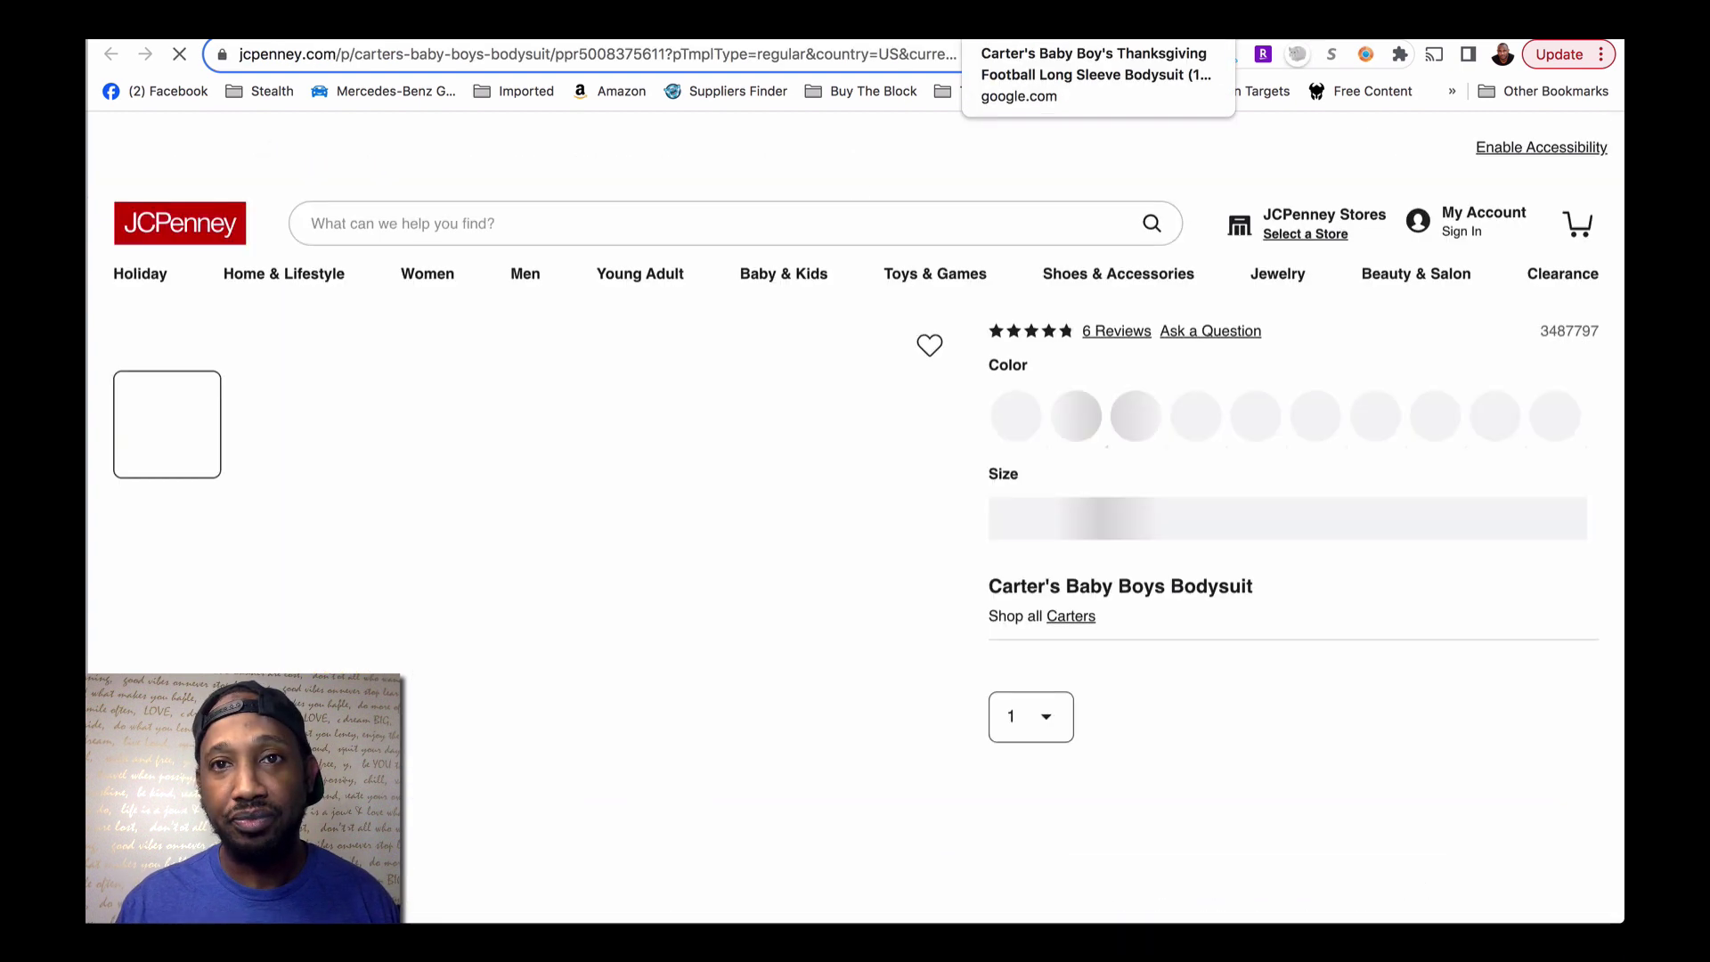
Examine the available sizes and the discounted price on the JCPenney page for Carter's Baby Boys Bodysuit
click(1015, 19)
click(1082, 20)
scroll(1092, 609, down, 1)
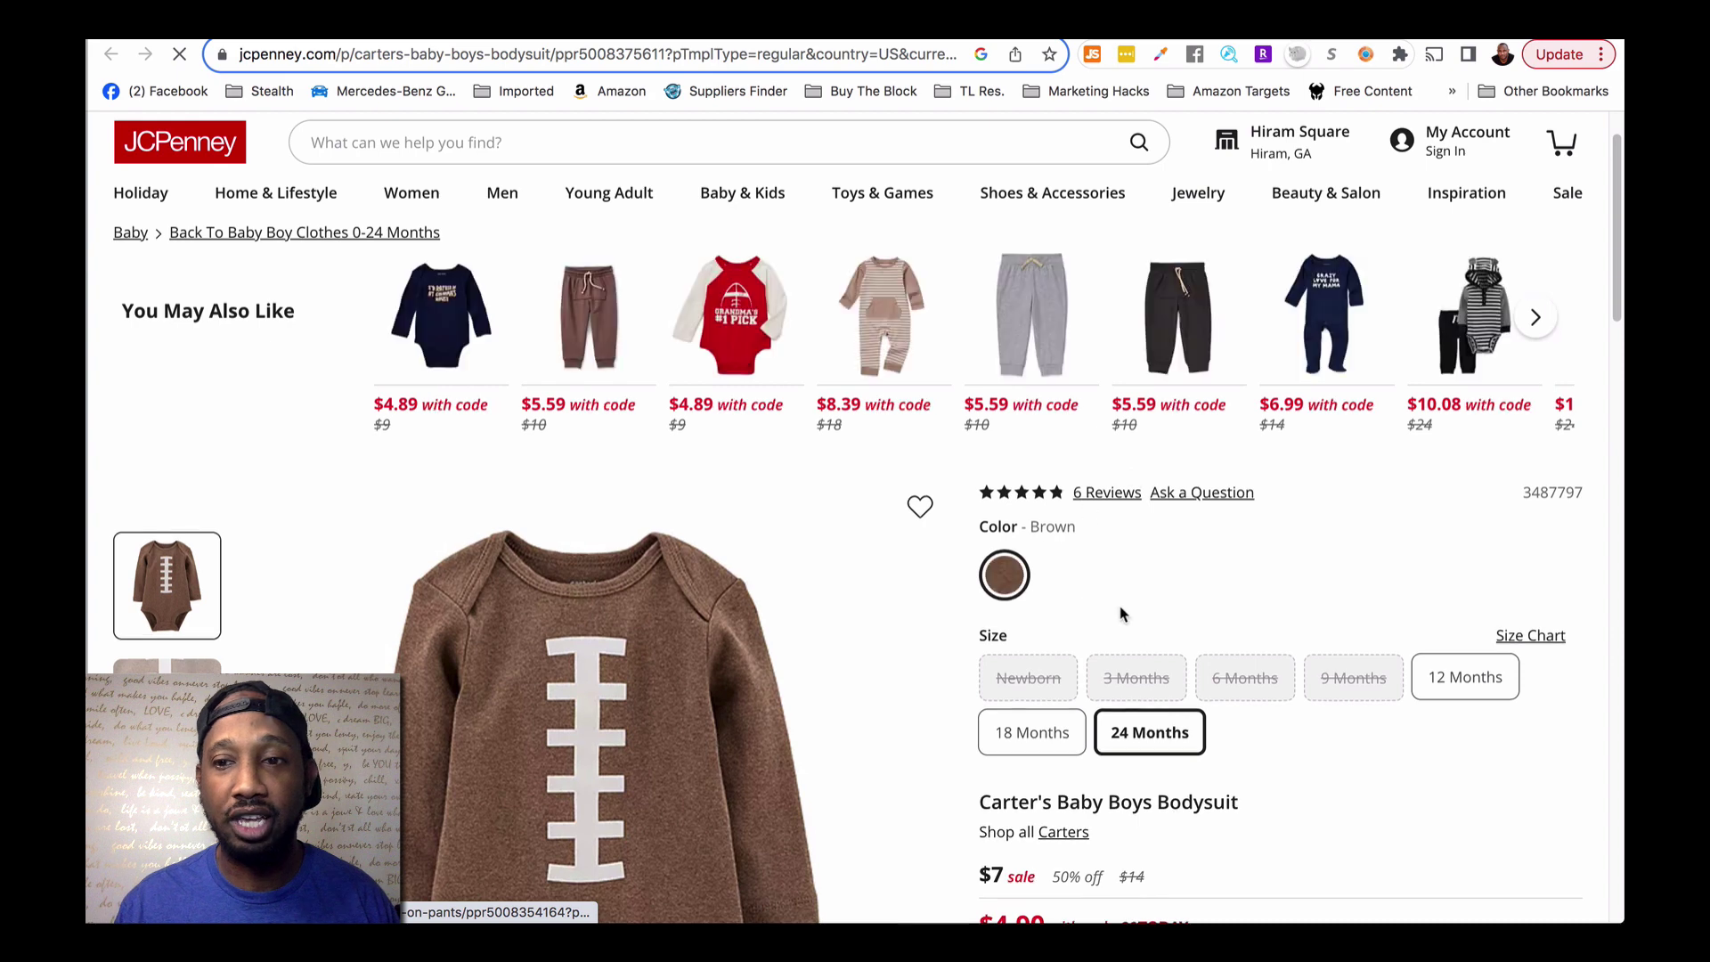
scroll(1105, 581, down, 2)
scroll(1104, 581, down, 1)
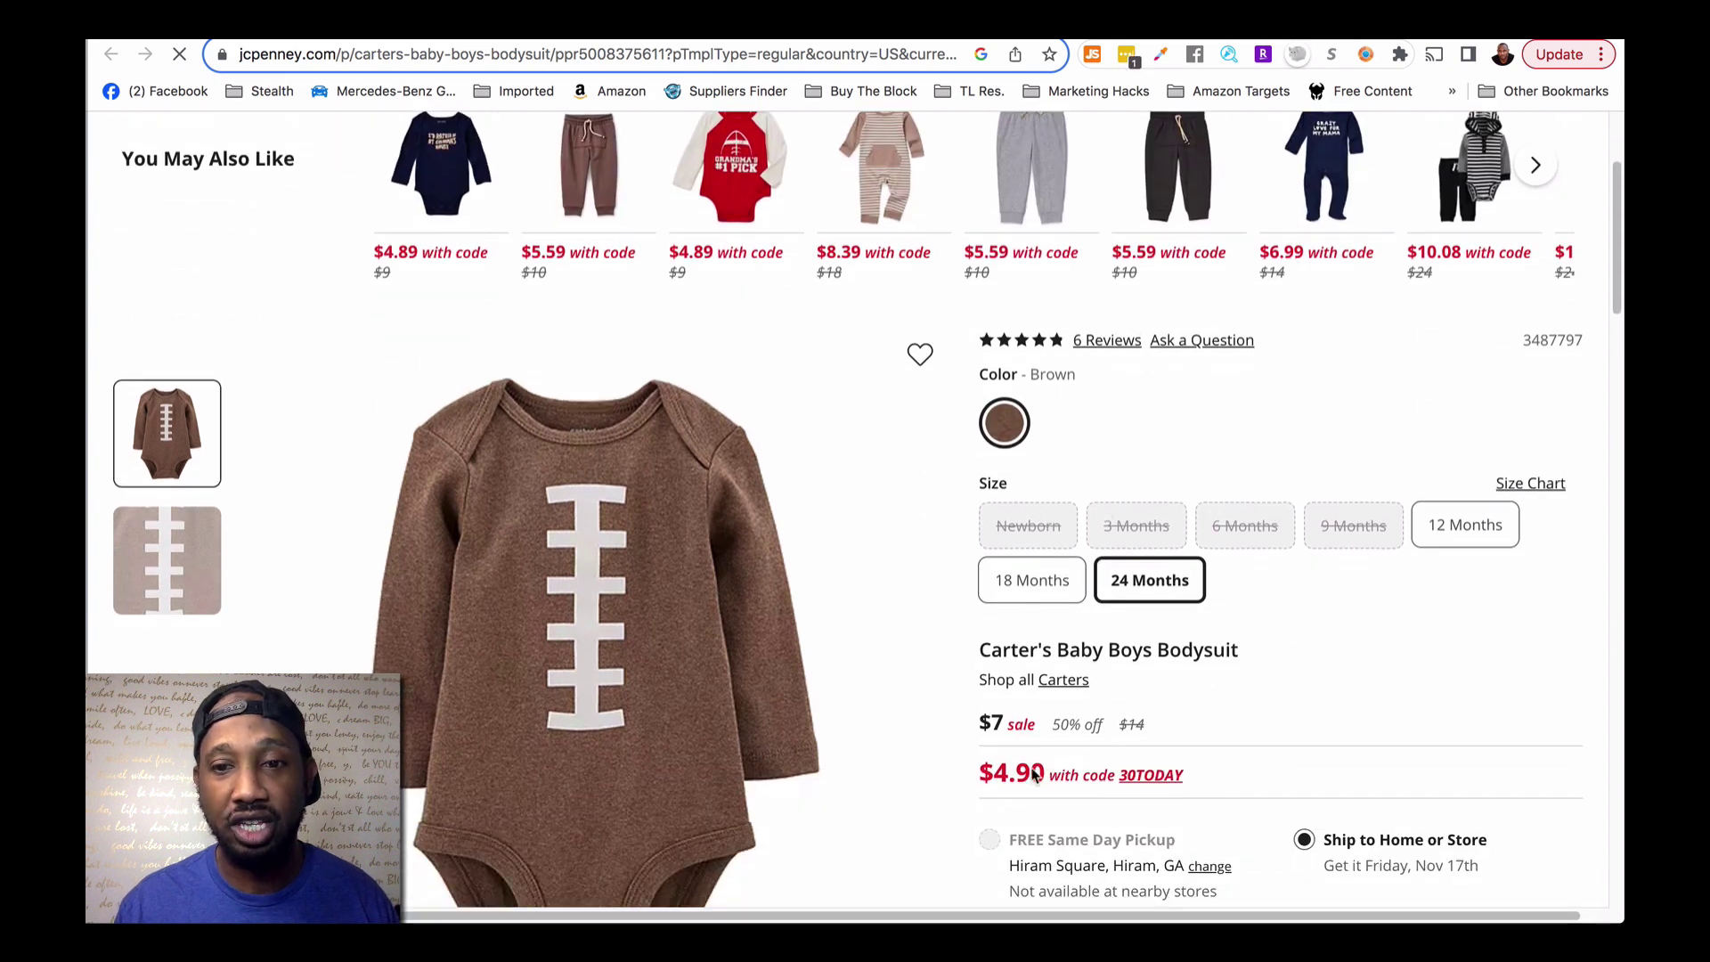
scroll(1033, 736, down, 1)
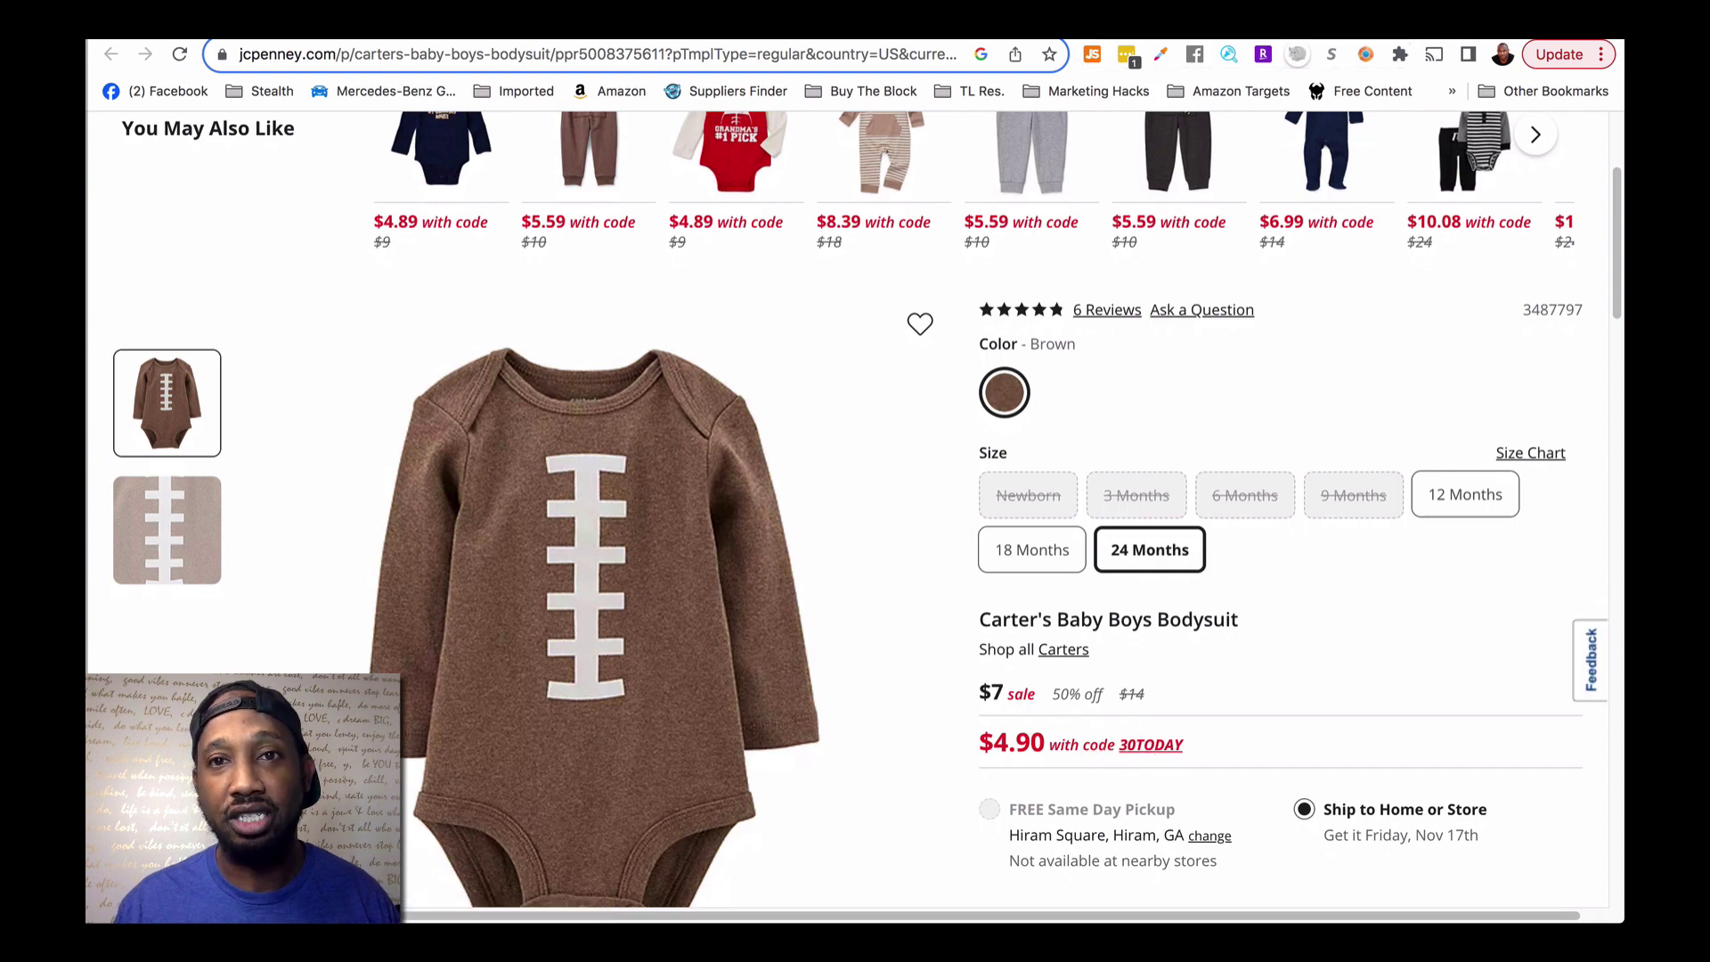
Return to the Amazon page of the football bodysuit and select the 18 Months size
click(993, 29)
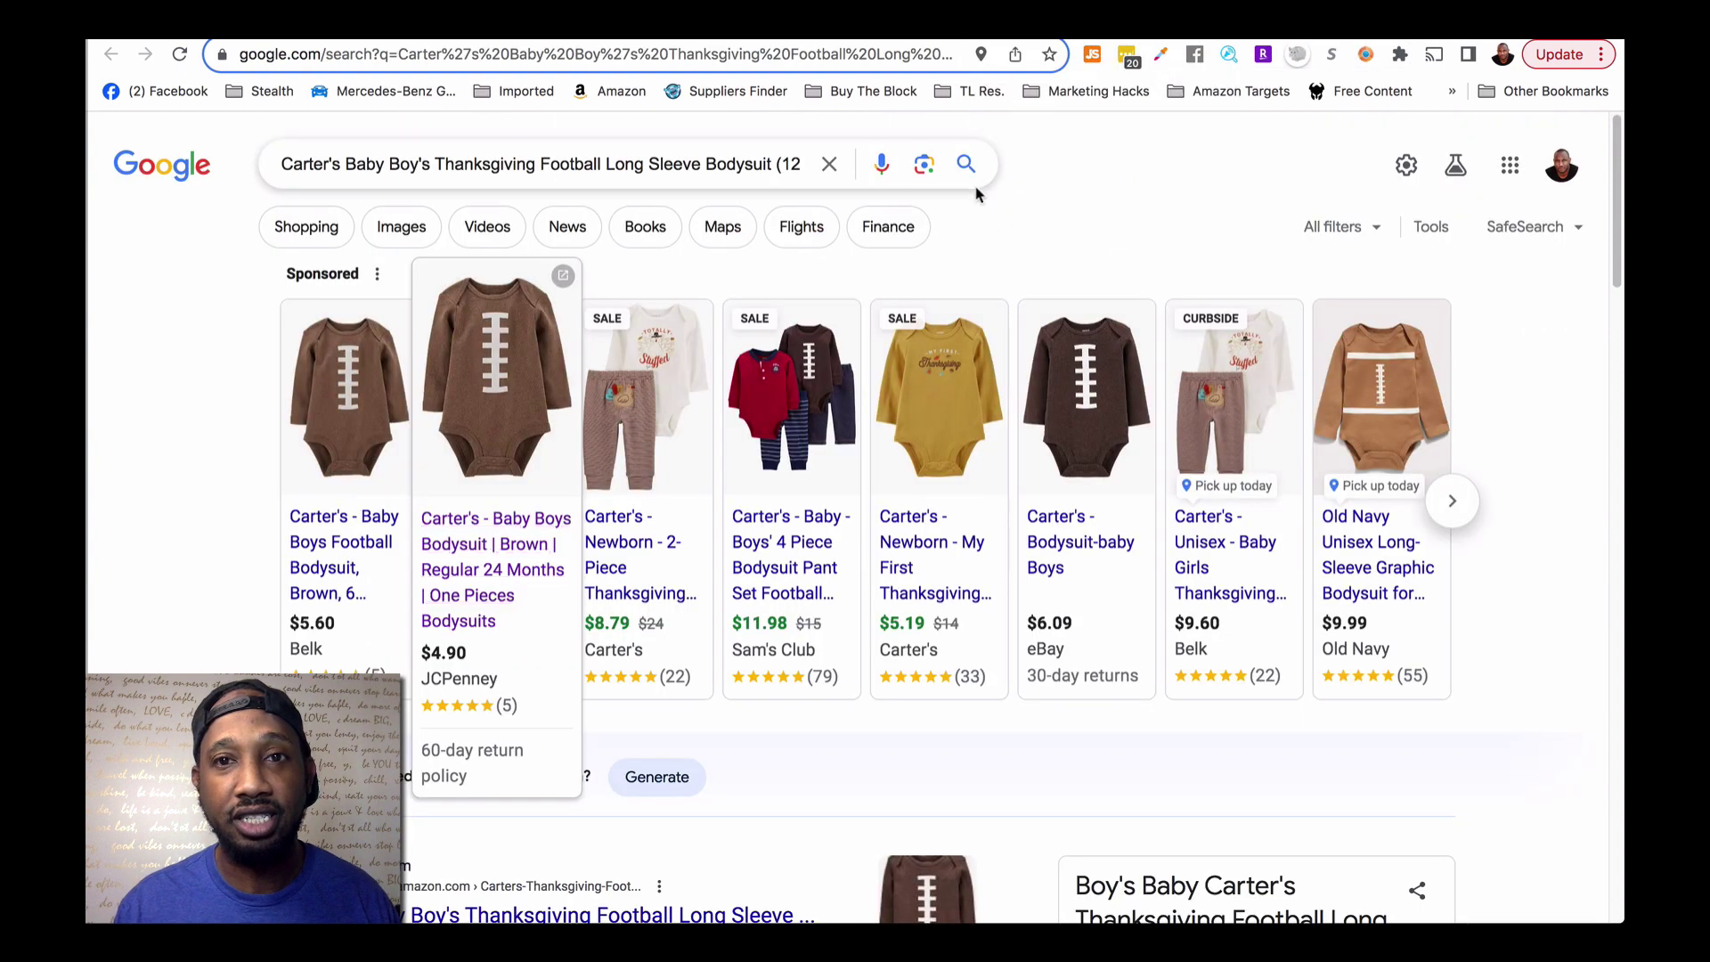
click(855, 28)
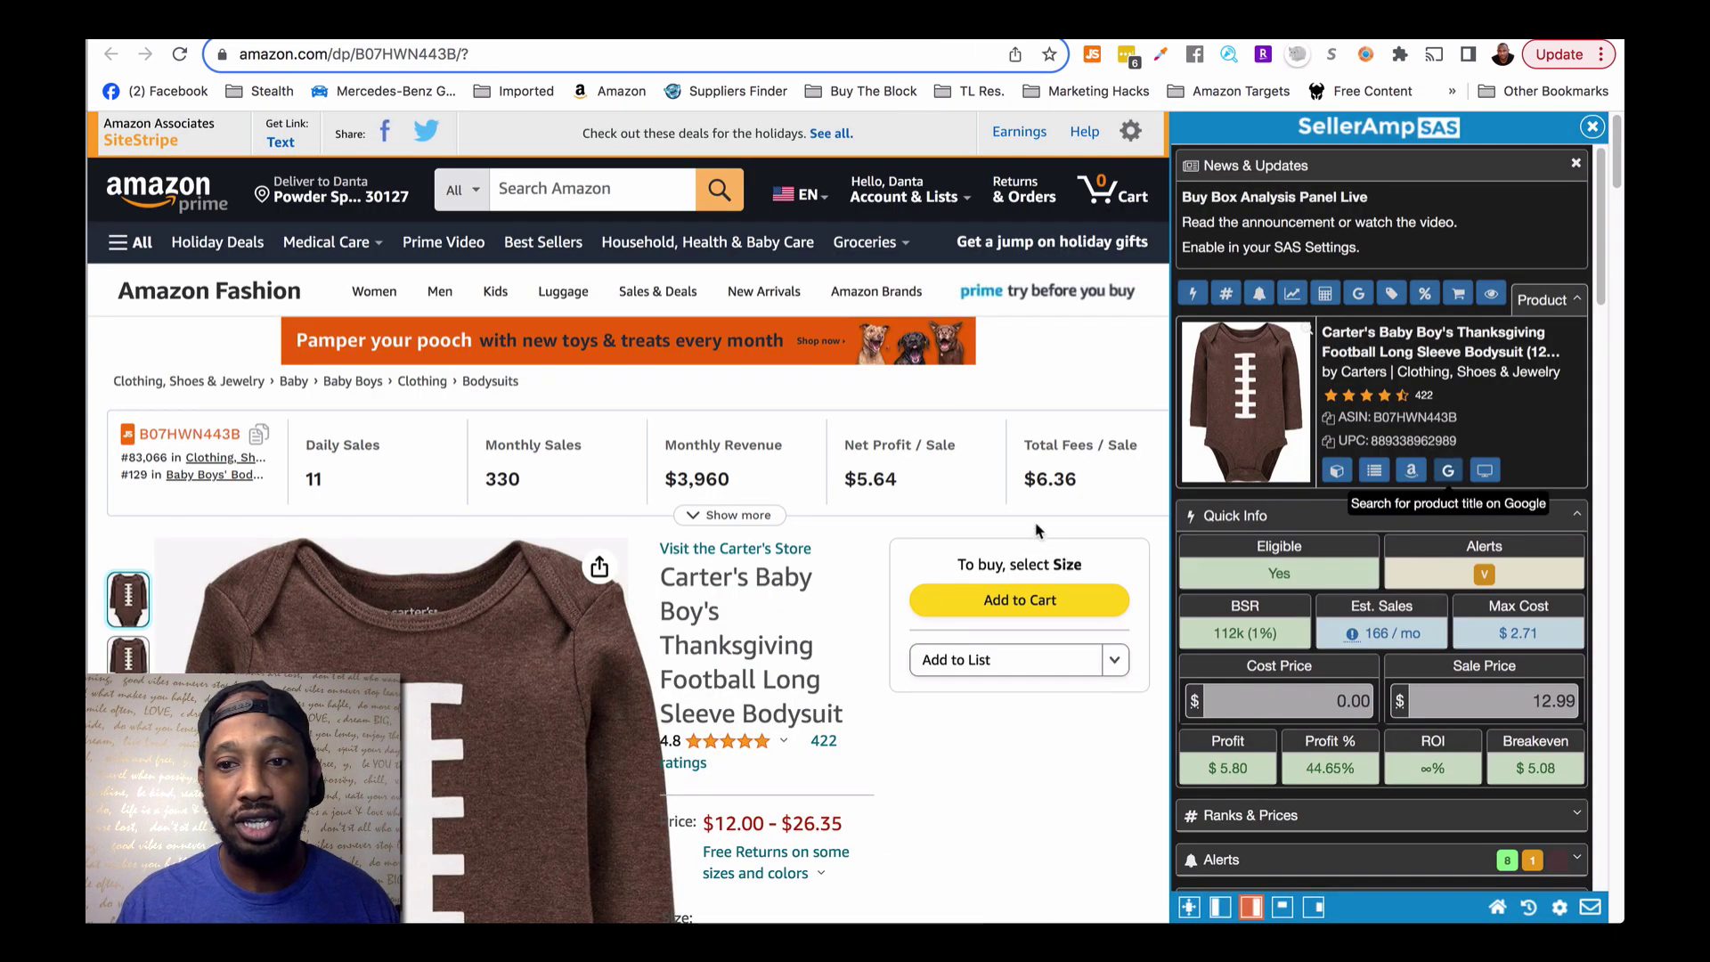
scroll(1036, 531, down, 3)
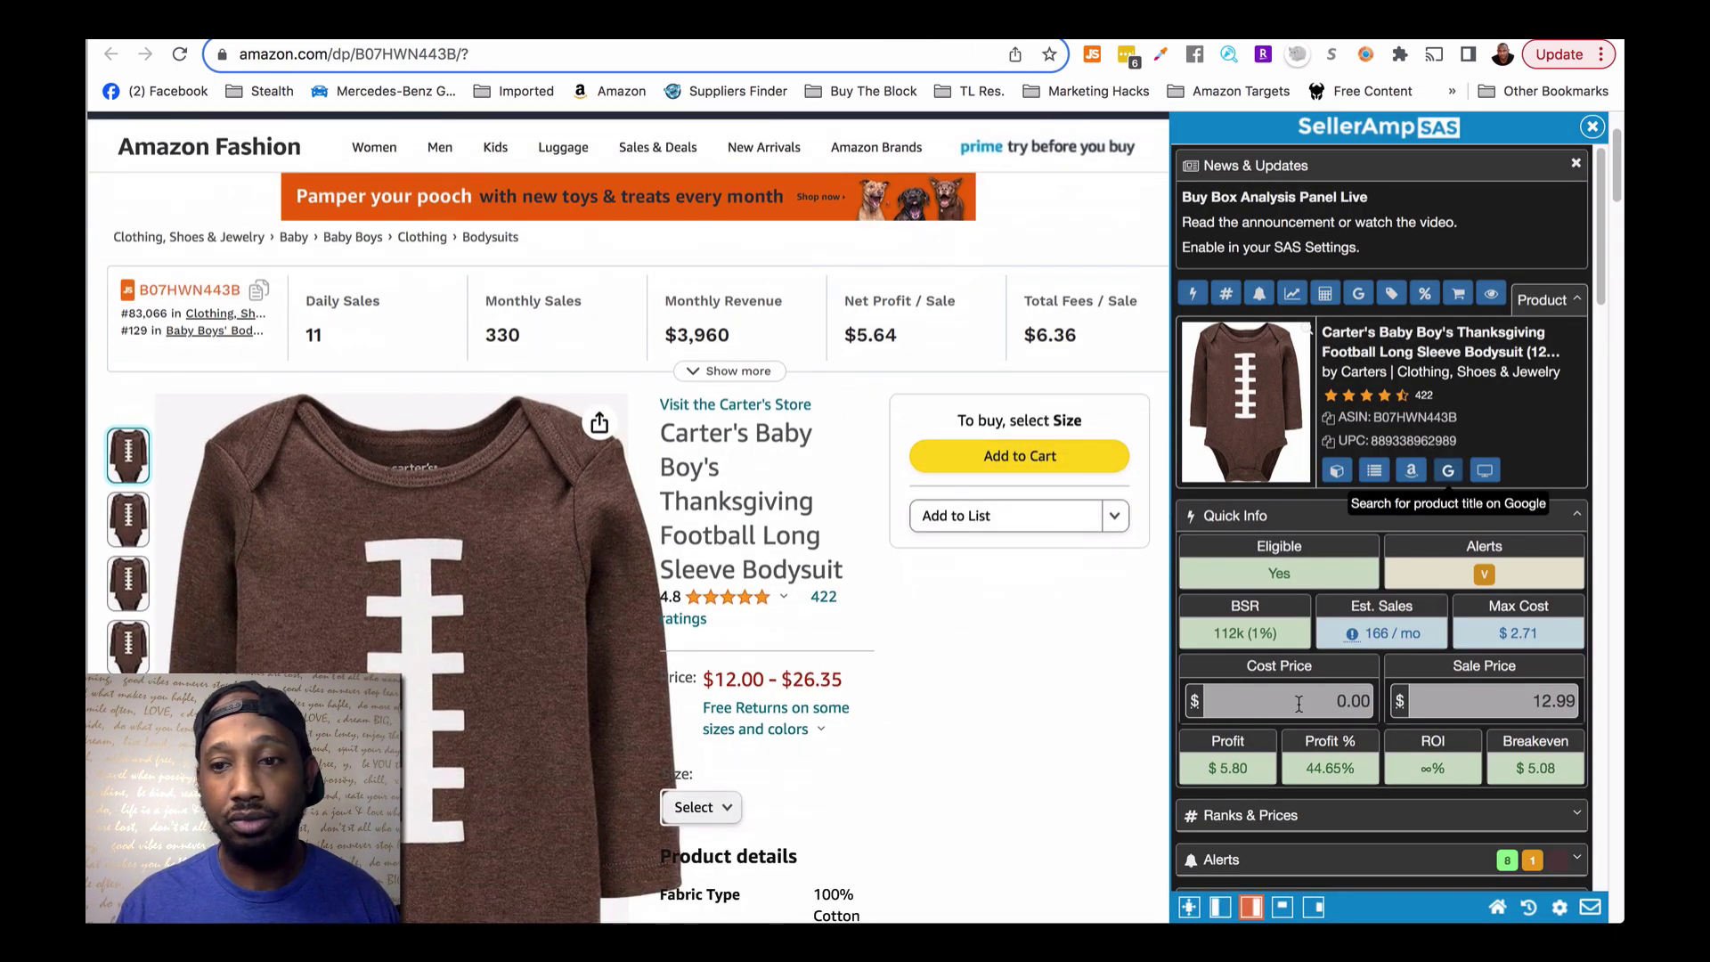
scroll(909, 610, down, 3)
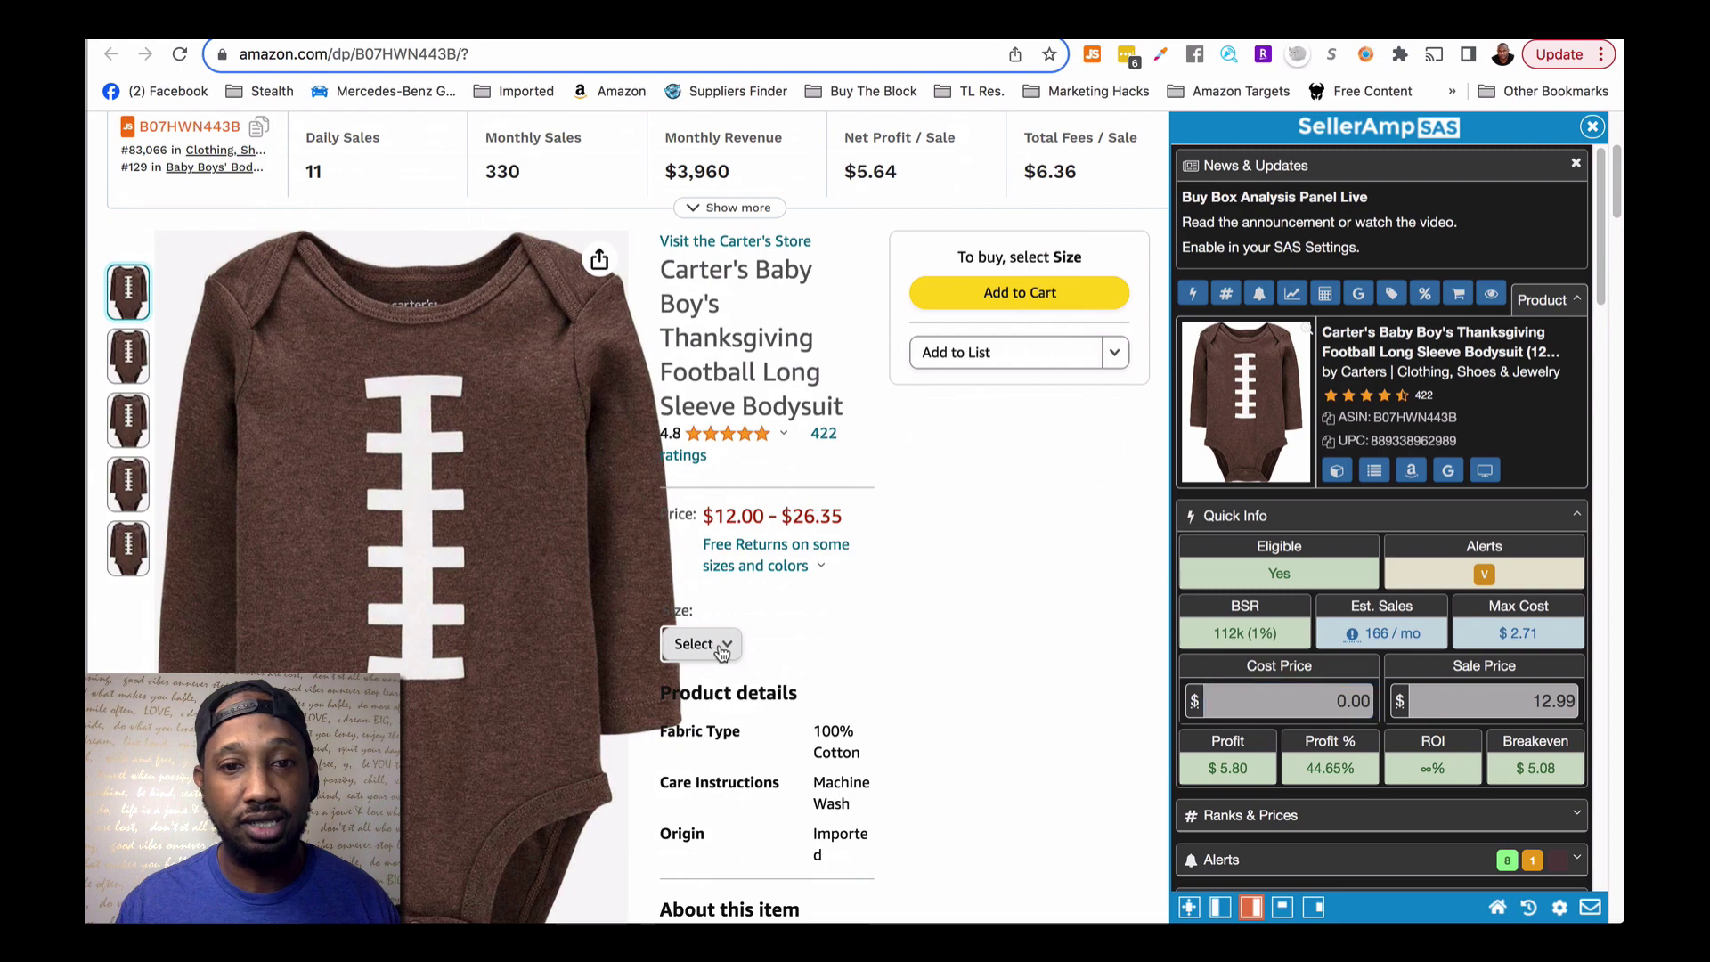
click(721, 653)
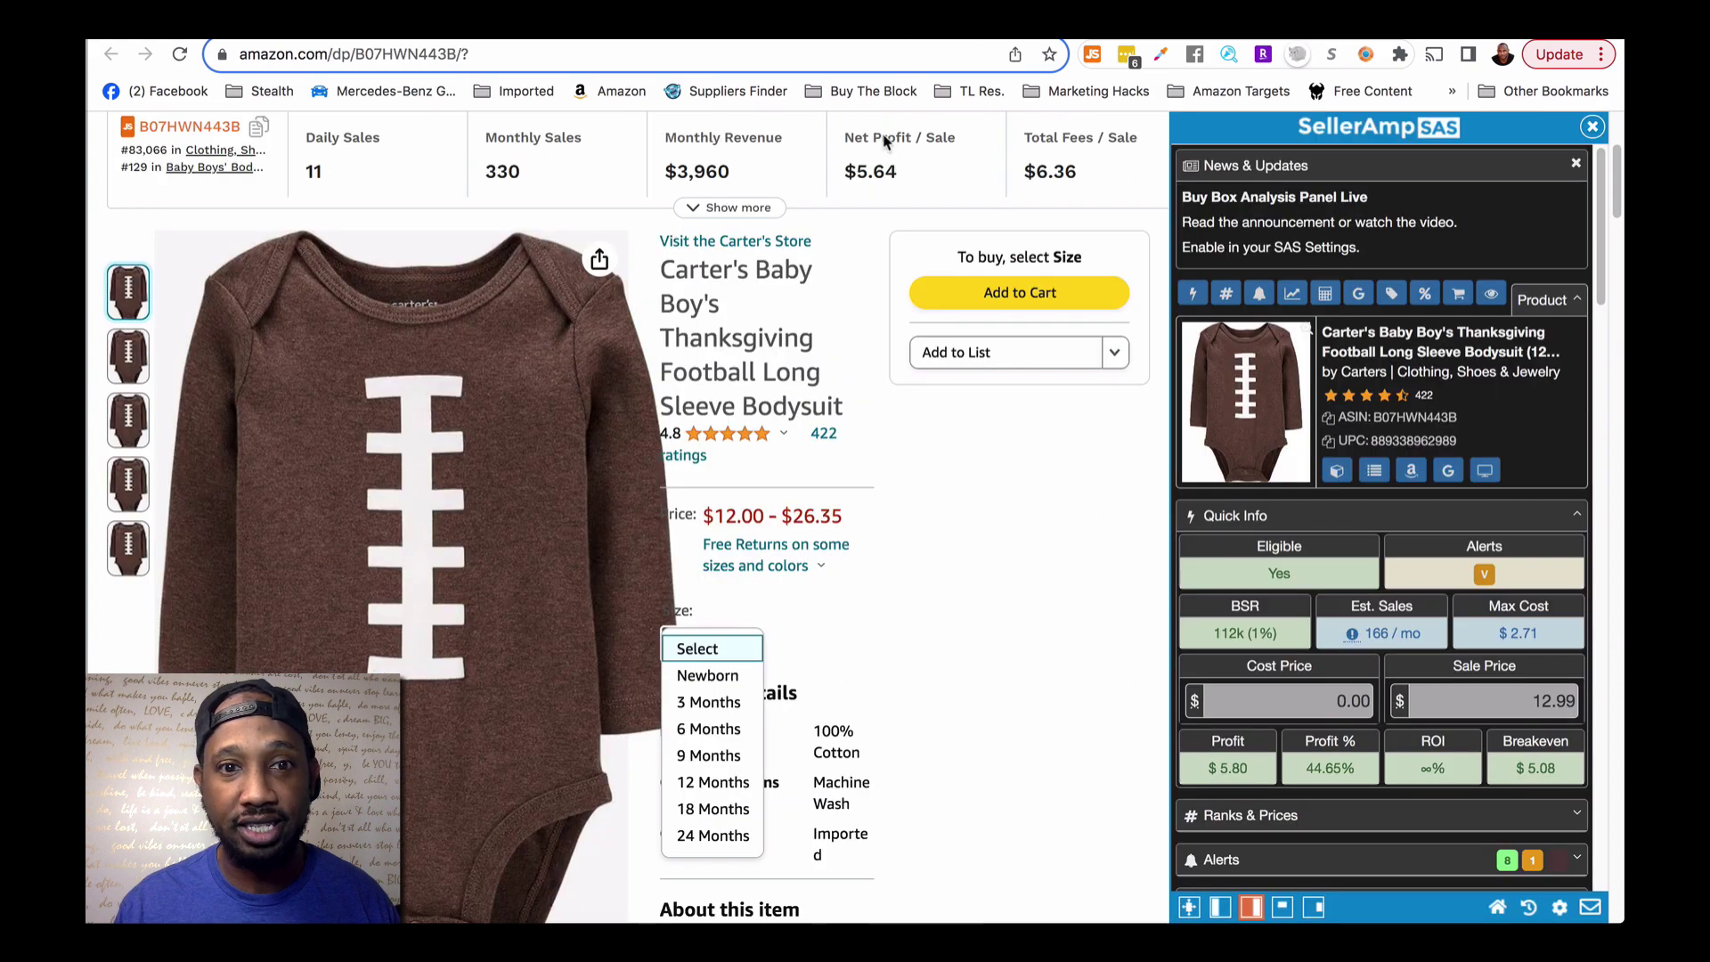
click(713, 808)
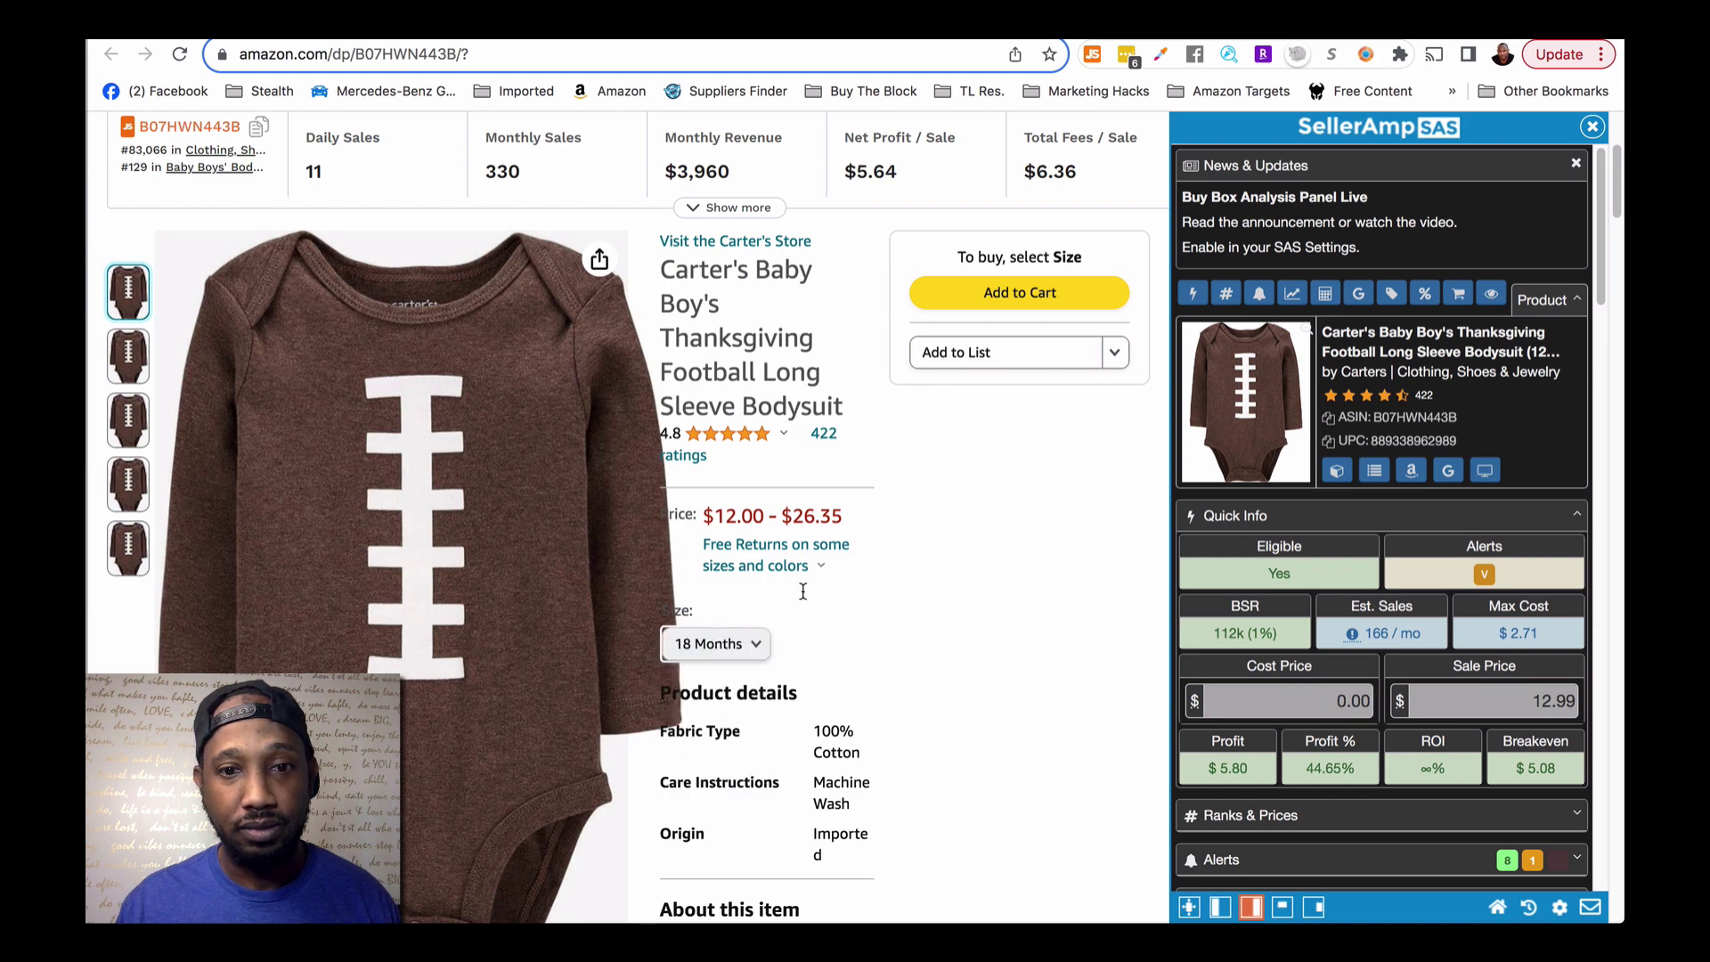
Change the bodysuit's size on Amazon to 24 Months and review that variation's price, seller and sales data
scroll(874, 583, down, 1)
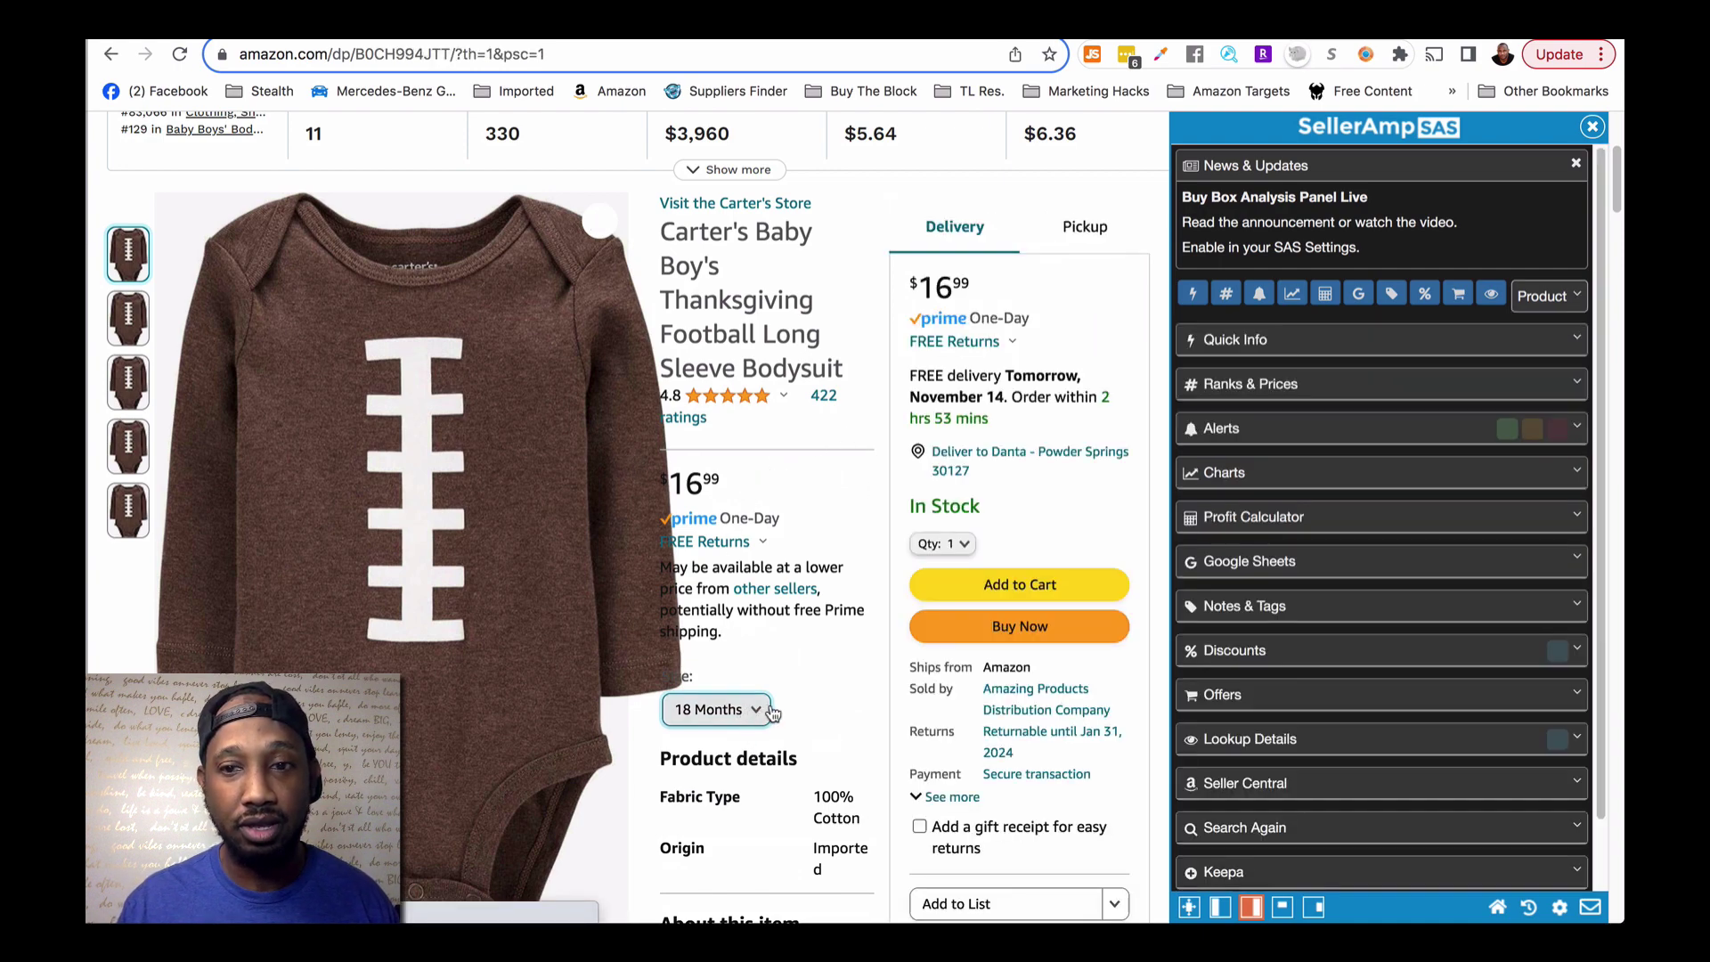
click(722, 709)
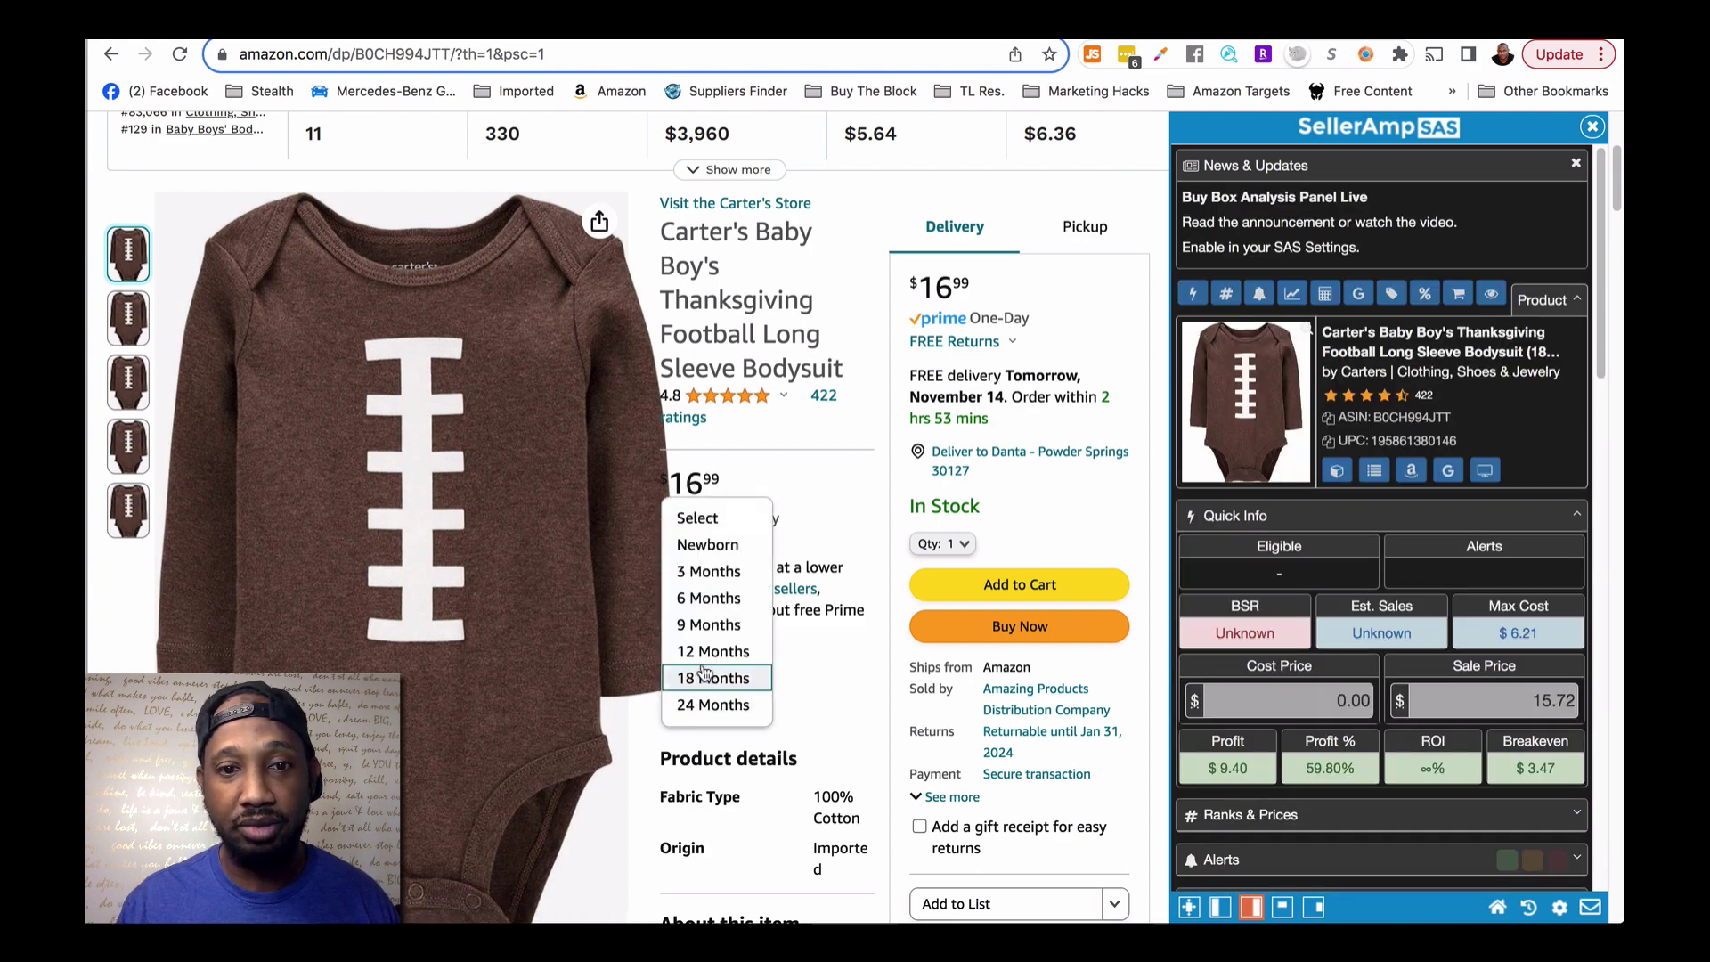
scroll(726, 681, down, 3)
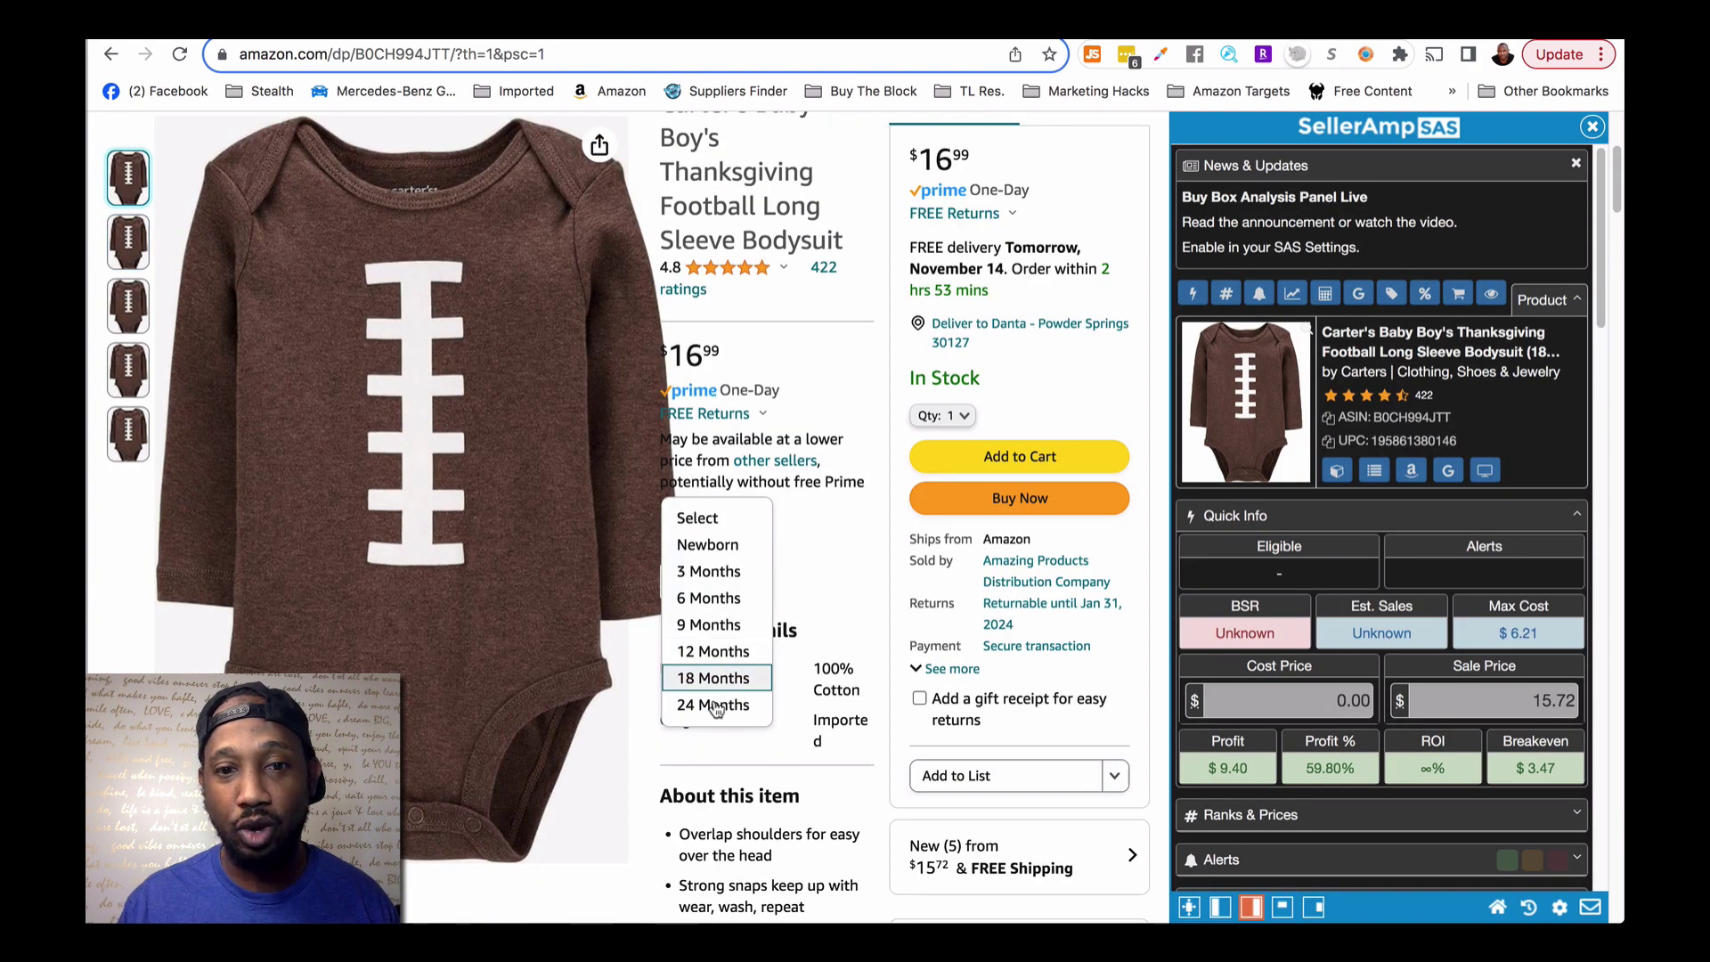
click(717, 705)
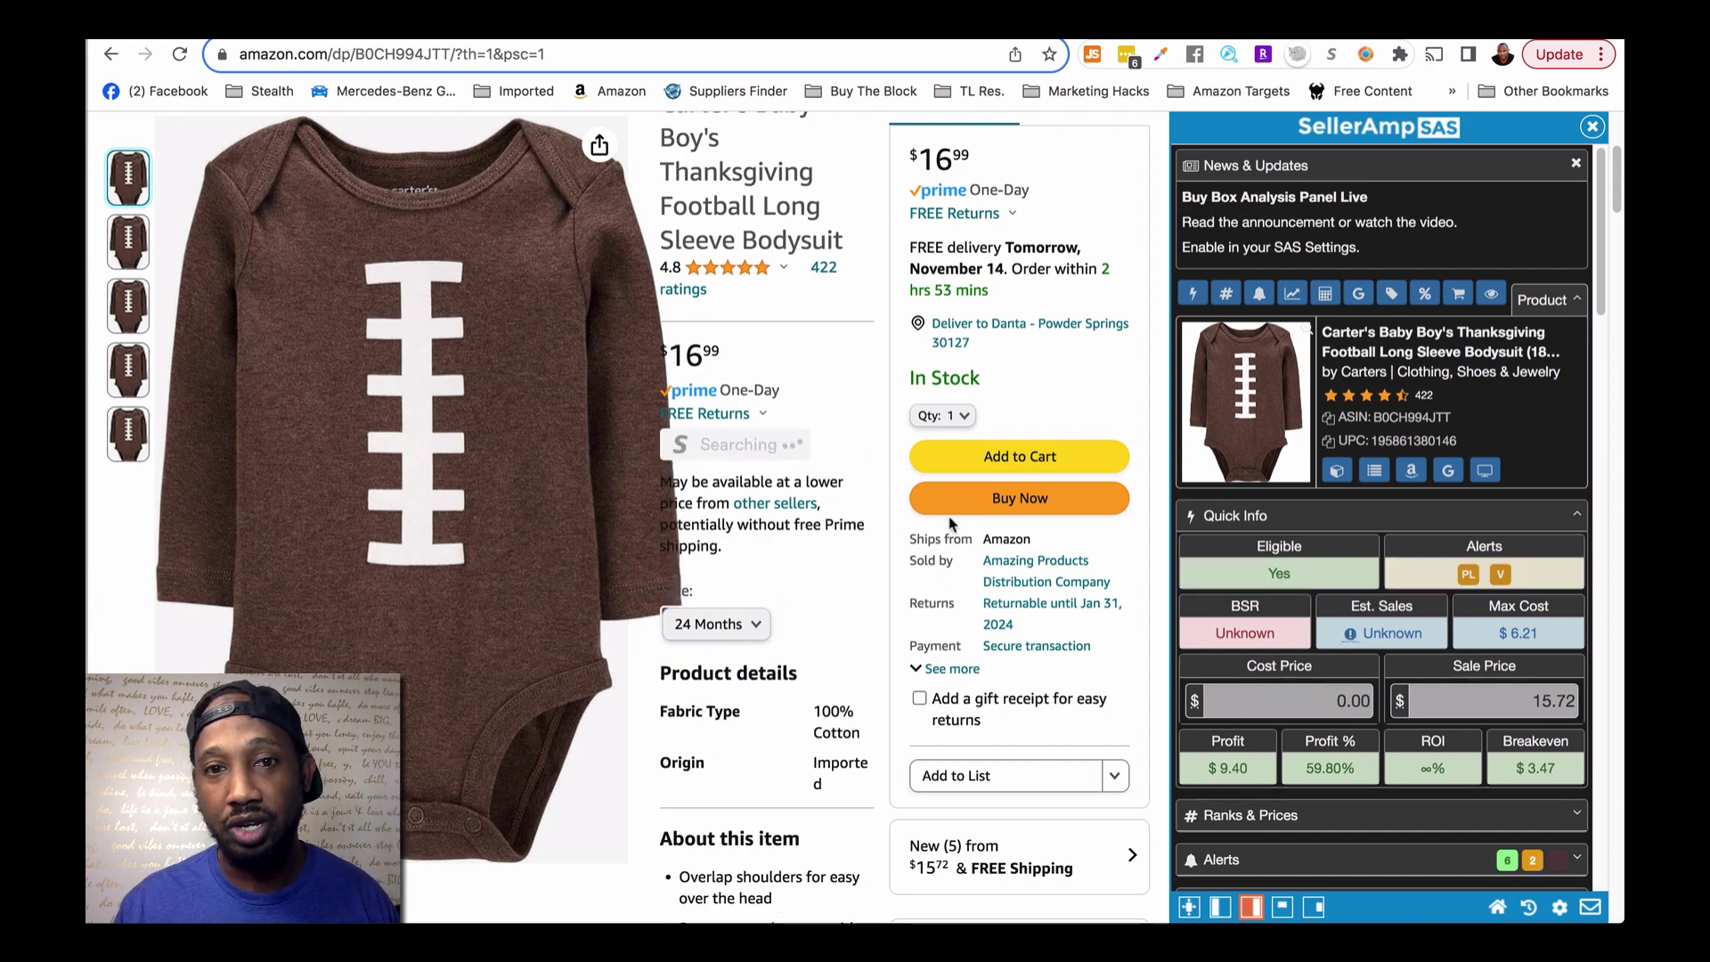
scroll(802, 346, up, 4)
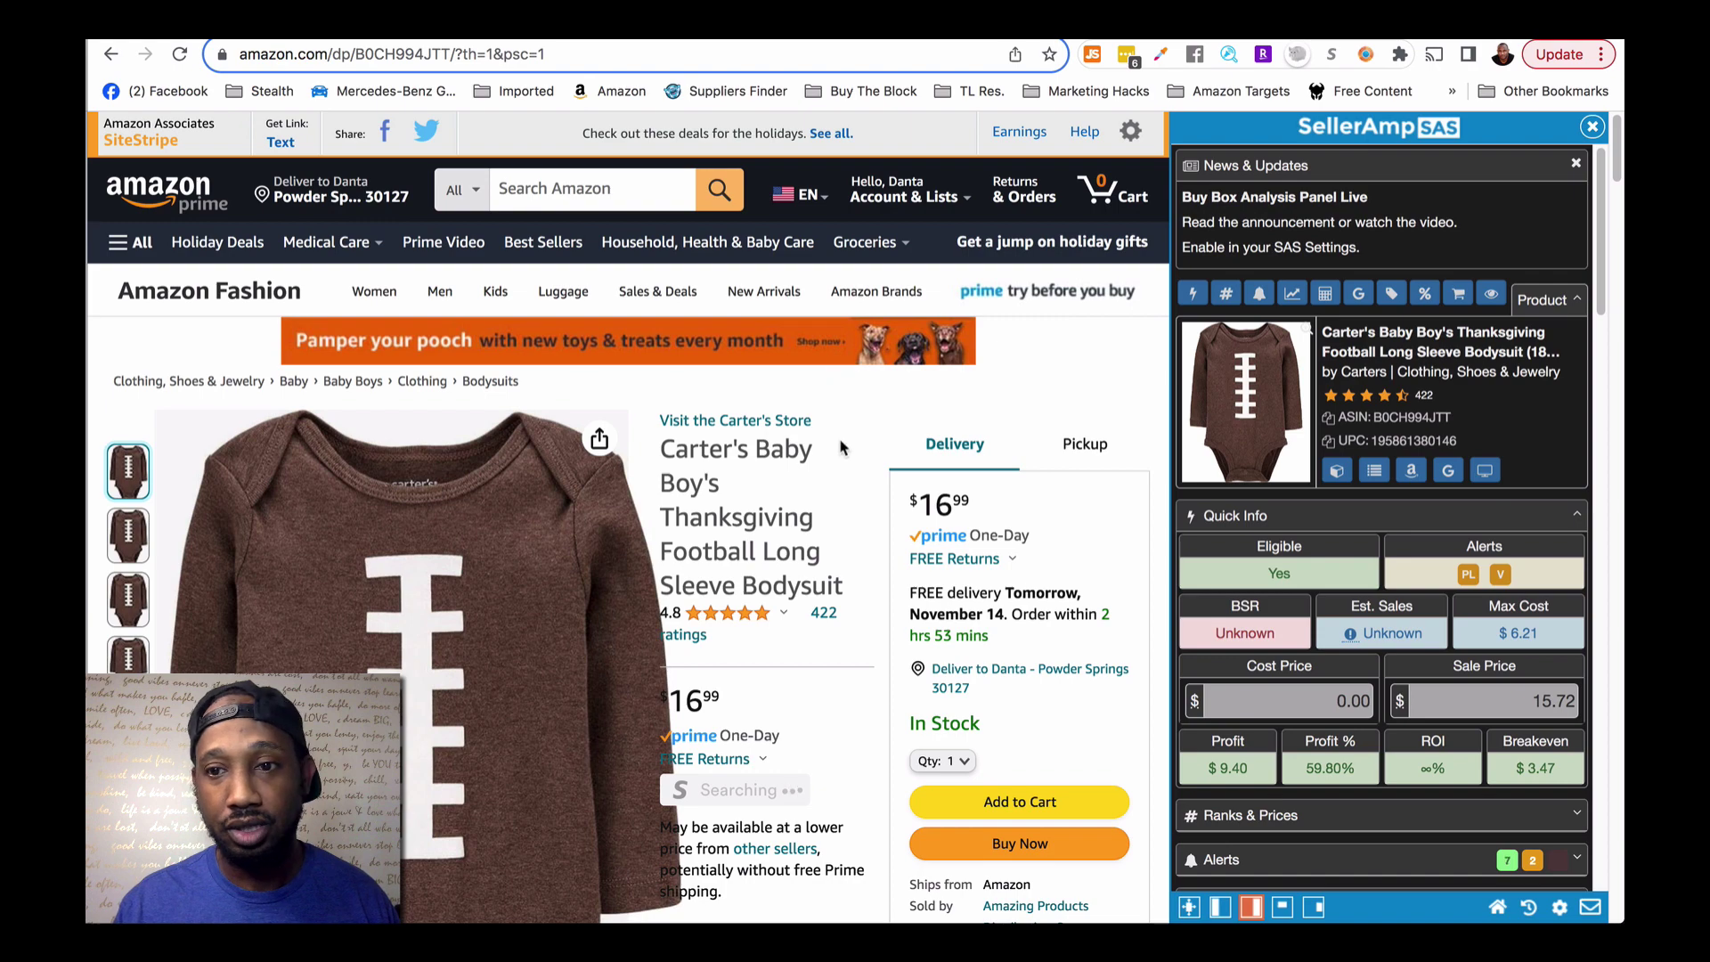
scroll(824, 441, down, 3)
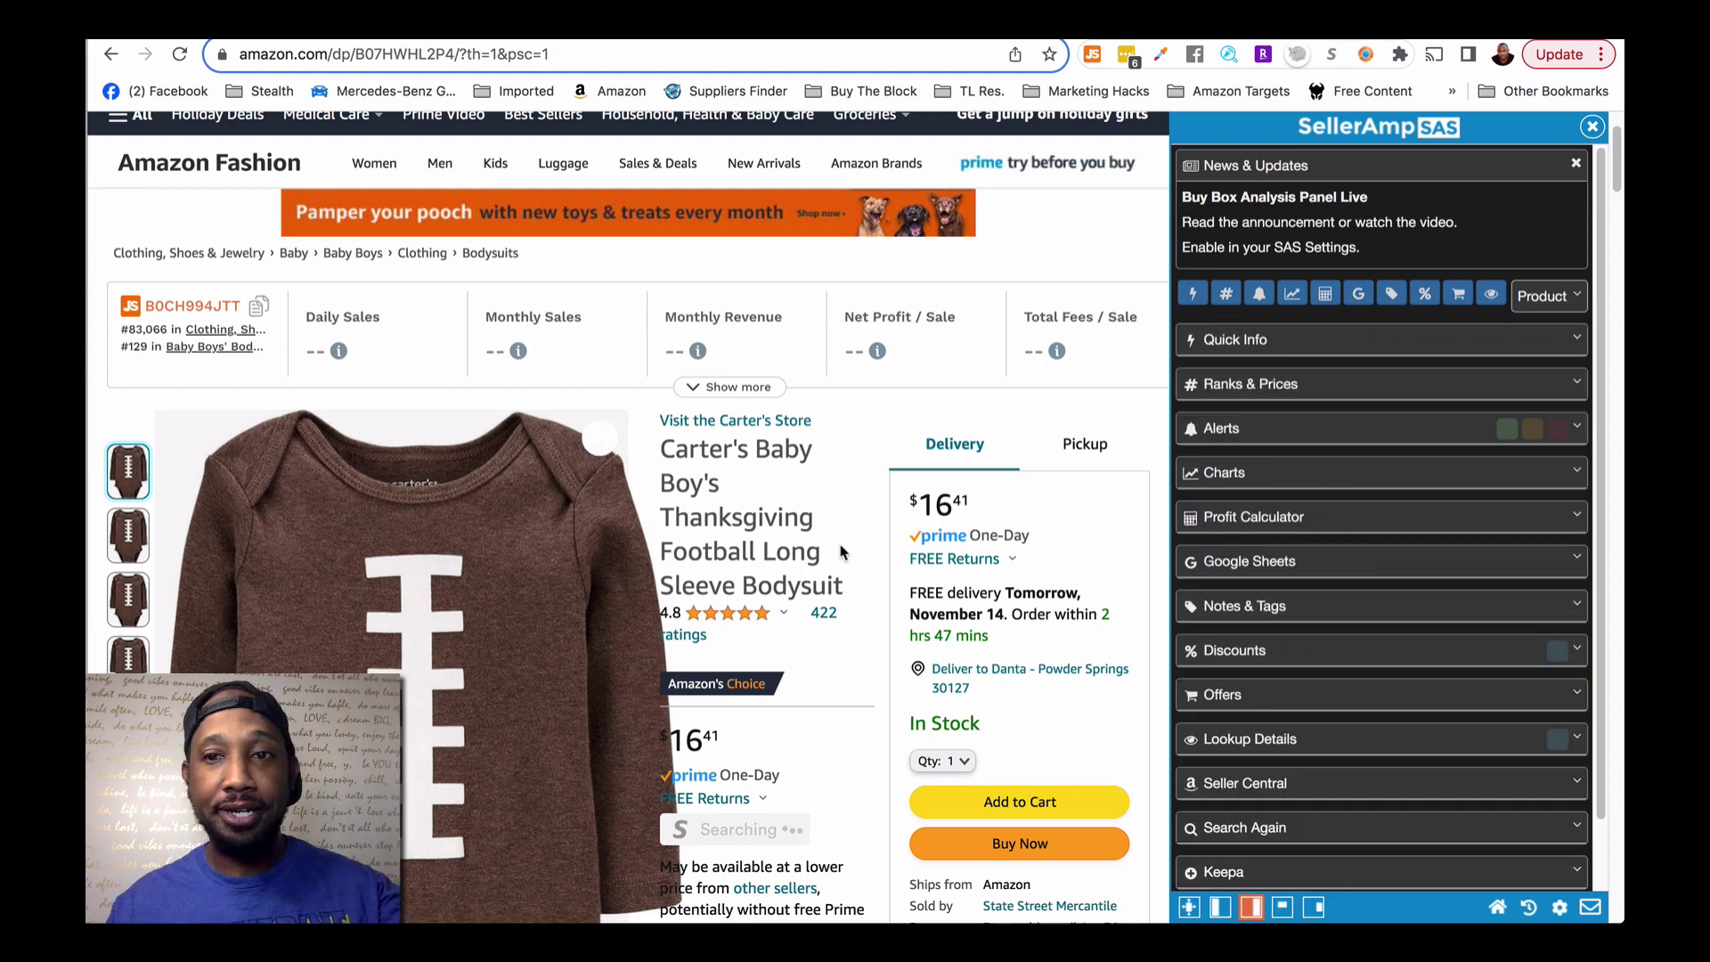
scroll(880, 482, down, 3)
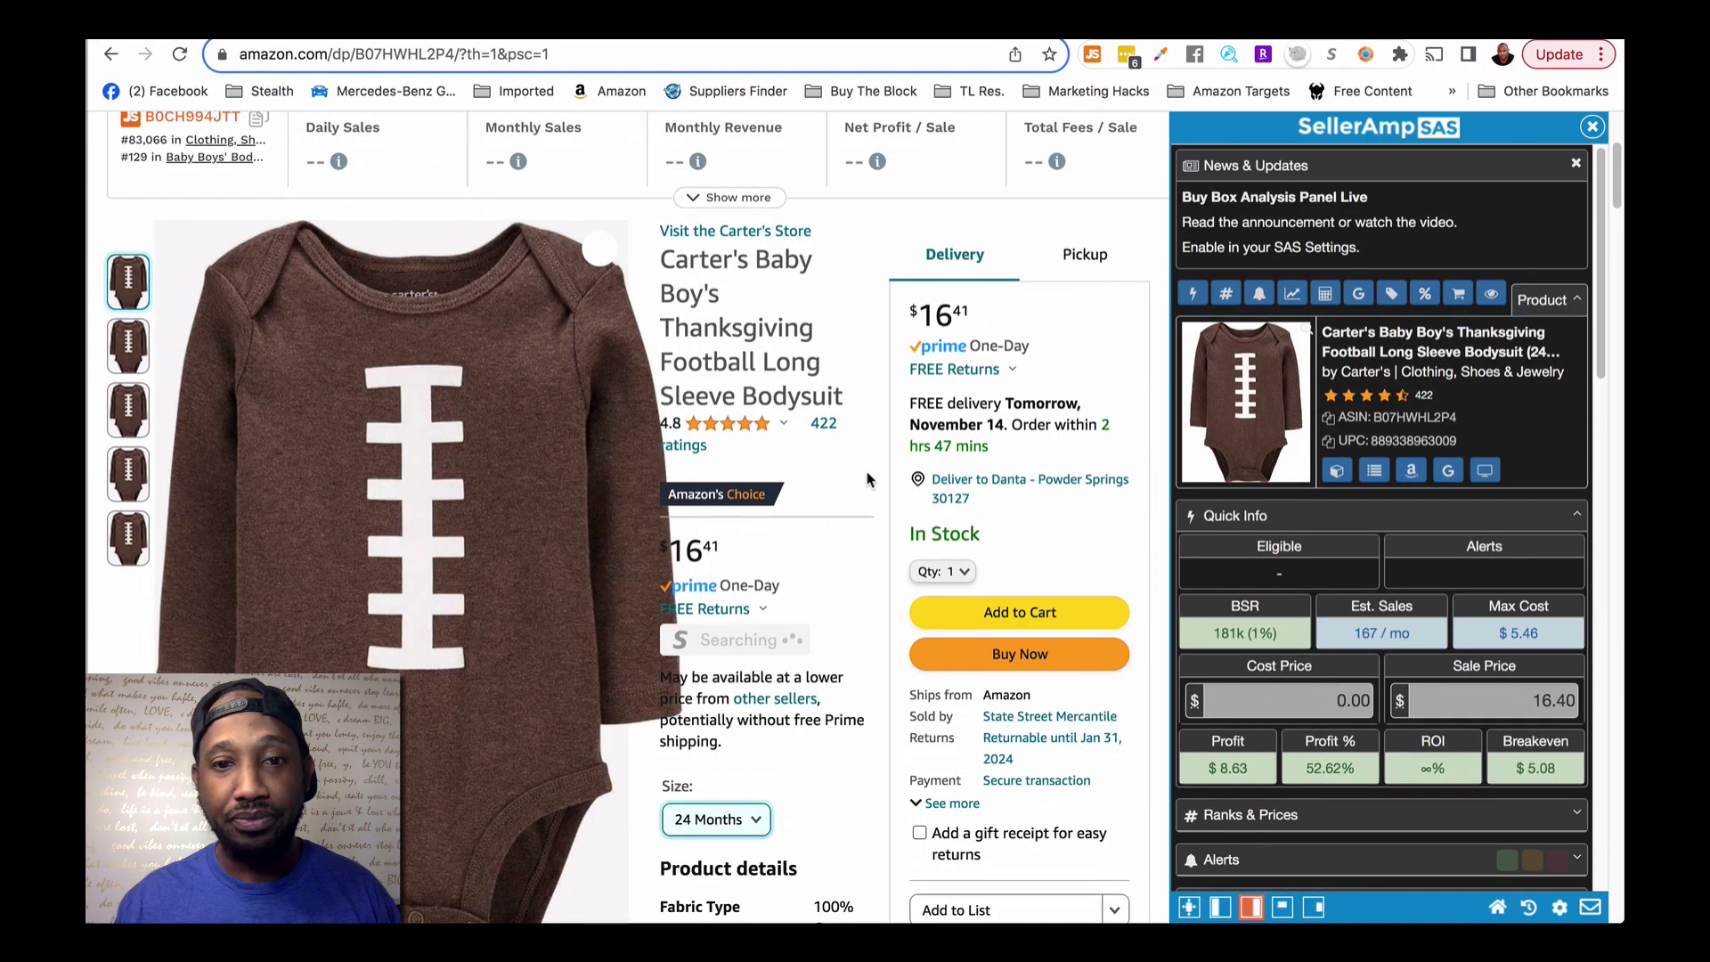
scroll(867, 479, down, 1)
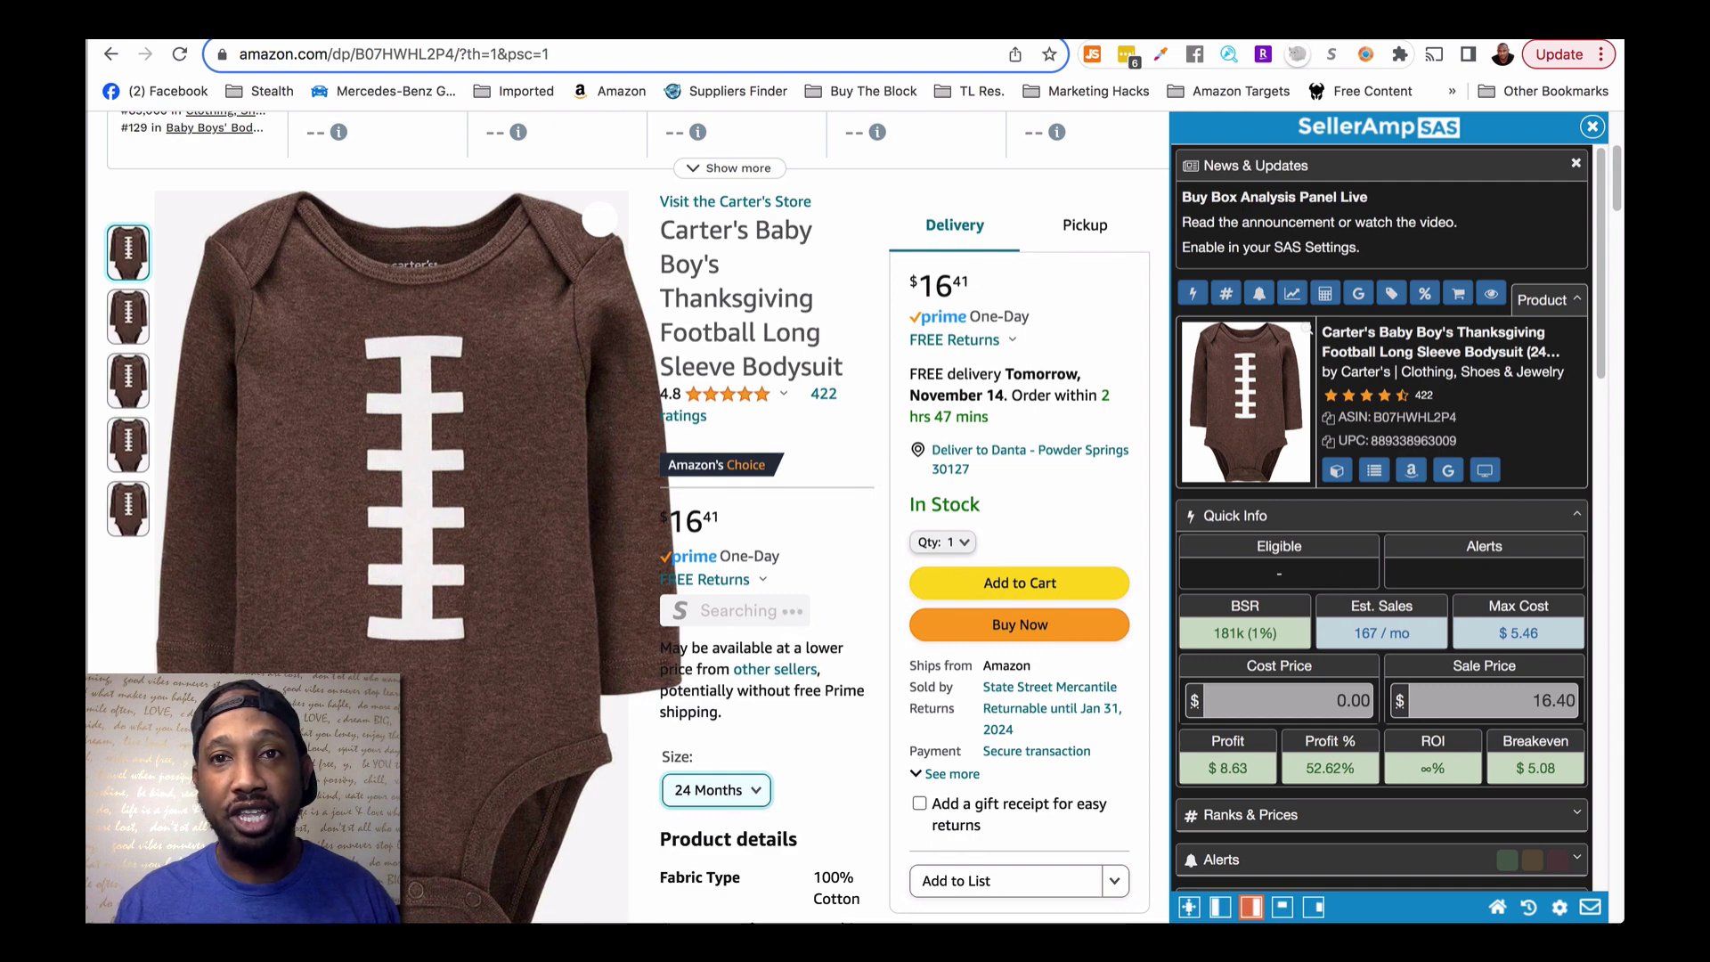
Switch back to the JCPenney bodysuit page and look at the Rakuten cash back deals for it
key(ctrl+Tab)
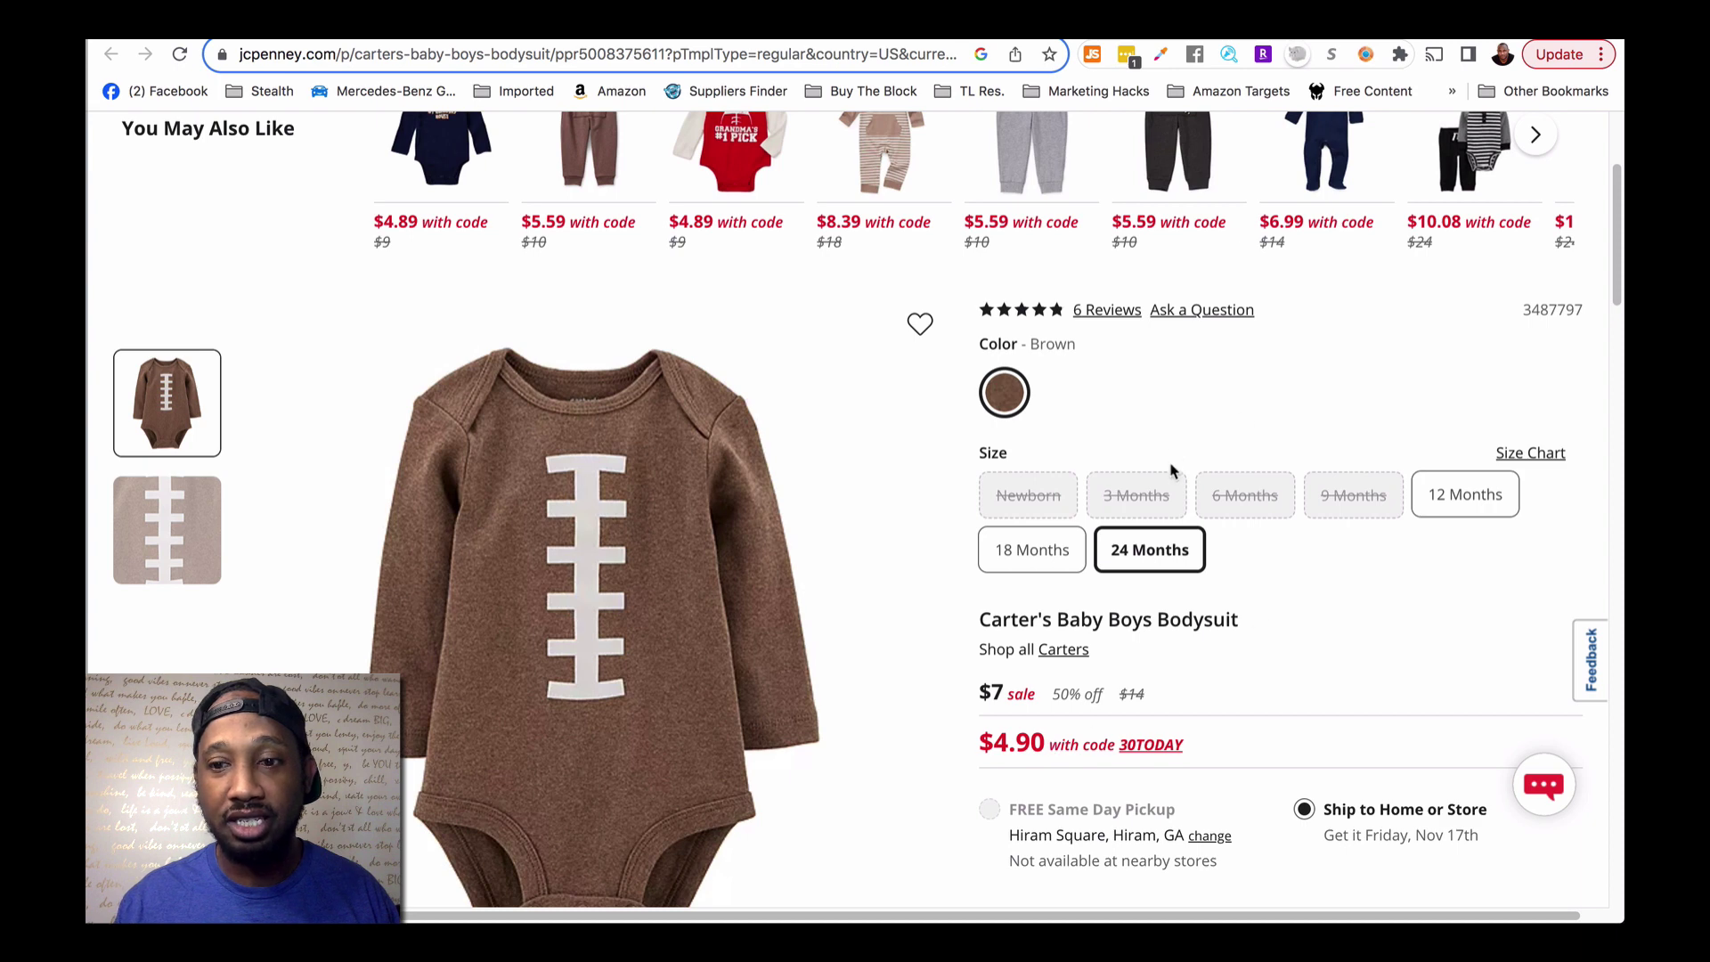
click(1264, 55)
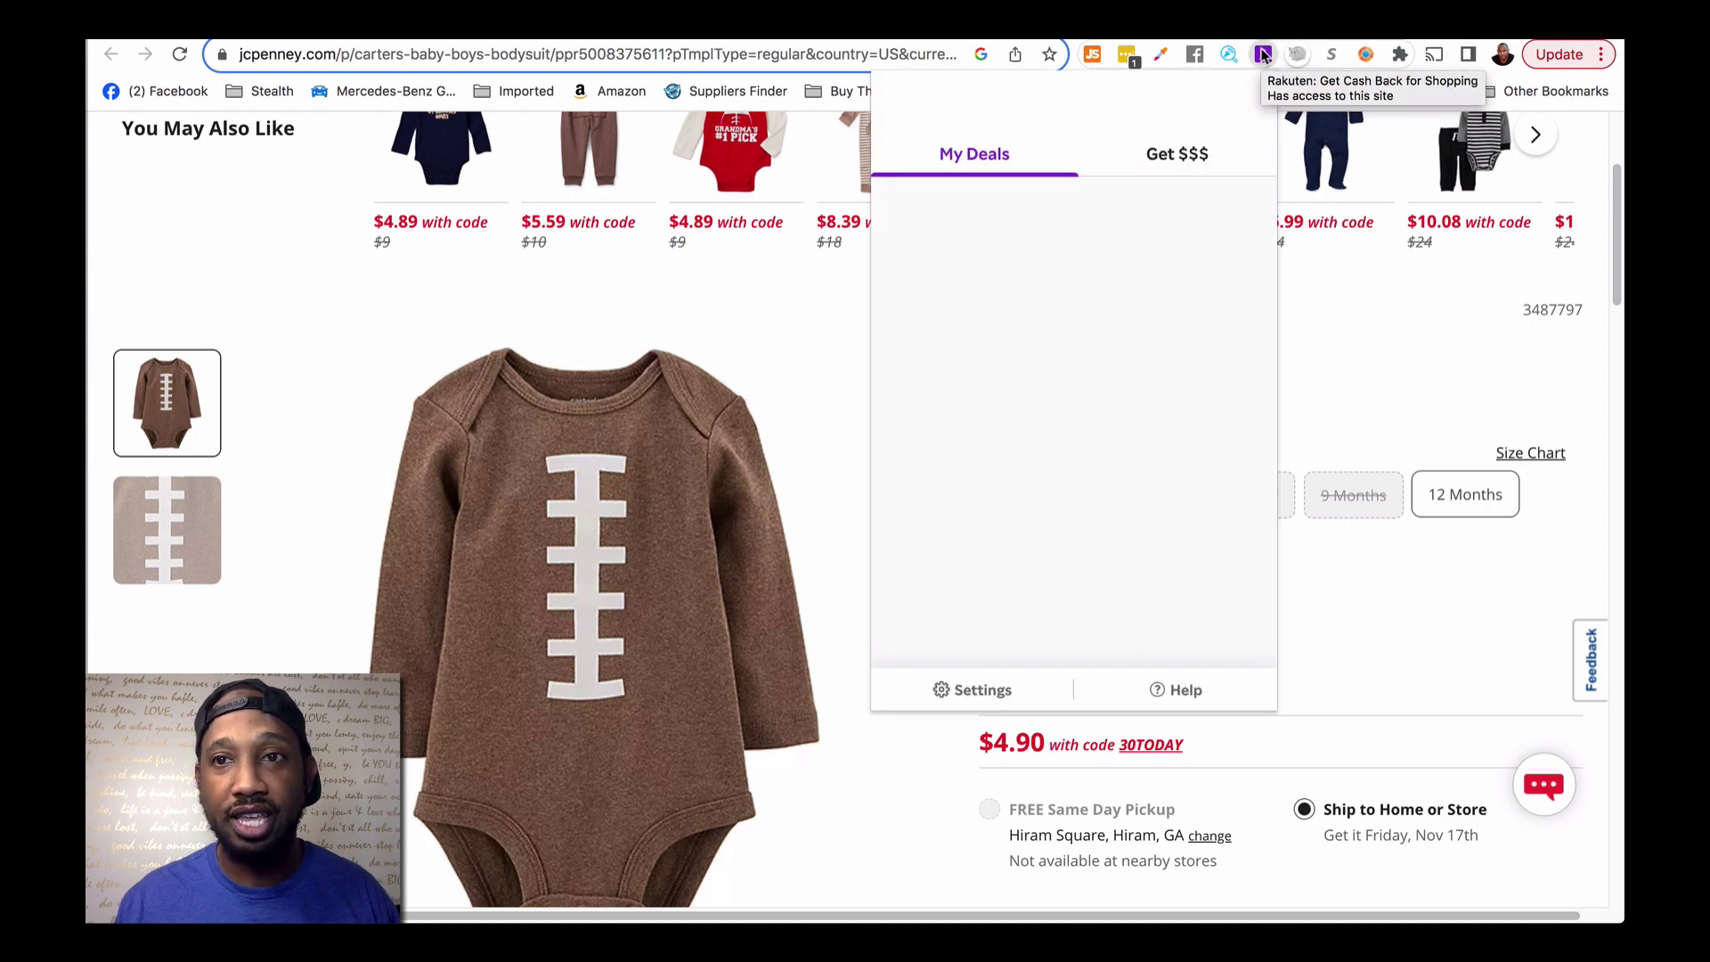
click(1264, 56)
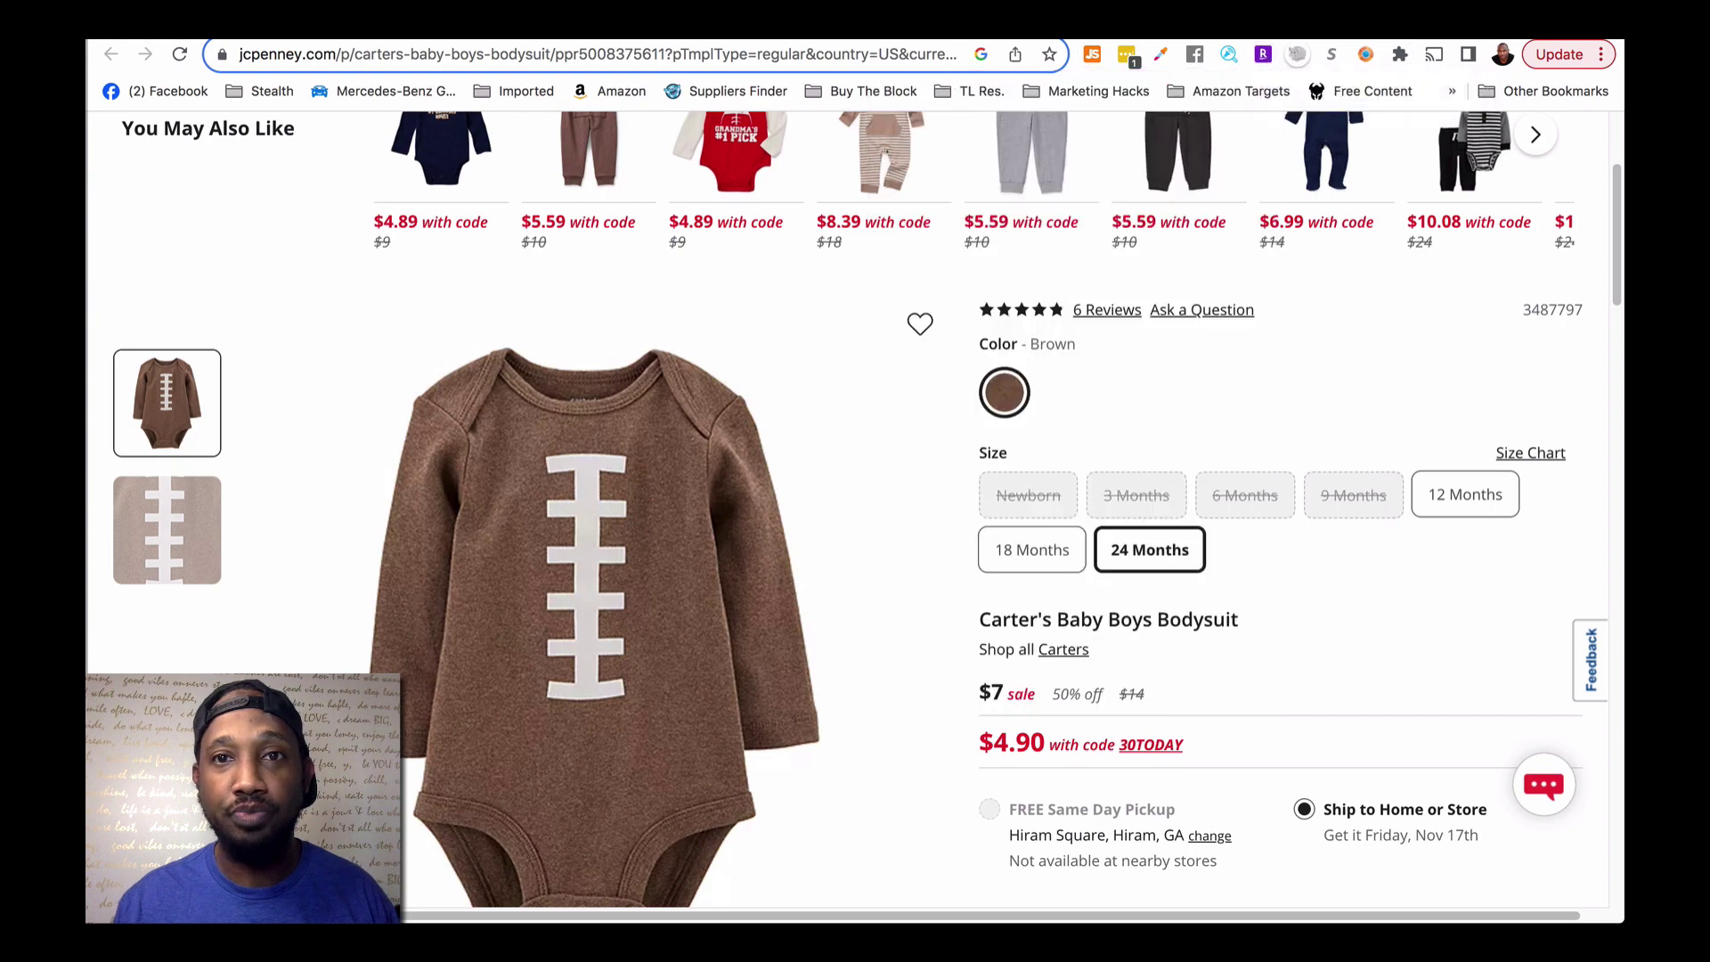
Set the SellerAmp cost price to $4.90 for the 24 Months bodysuit on its Amazon page
click(922, 39)
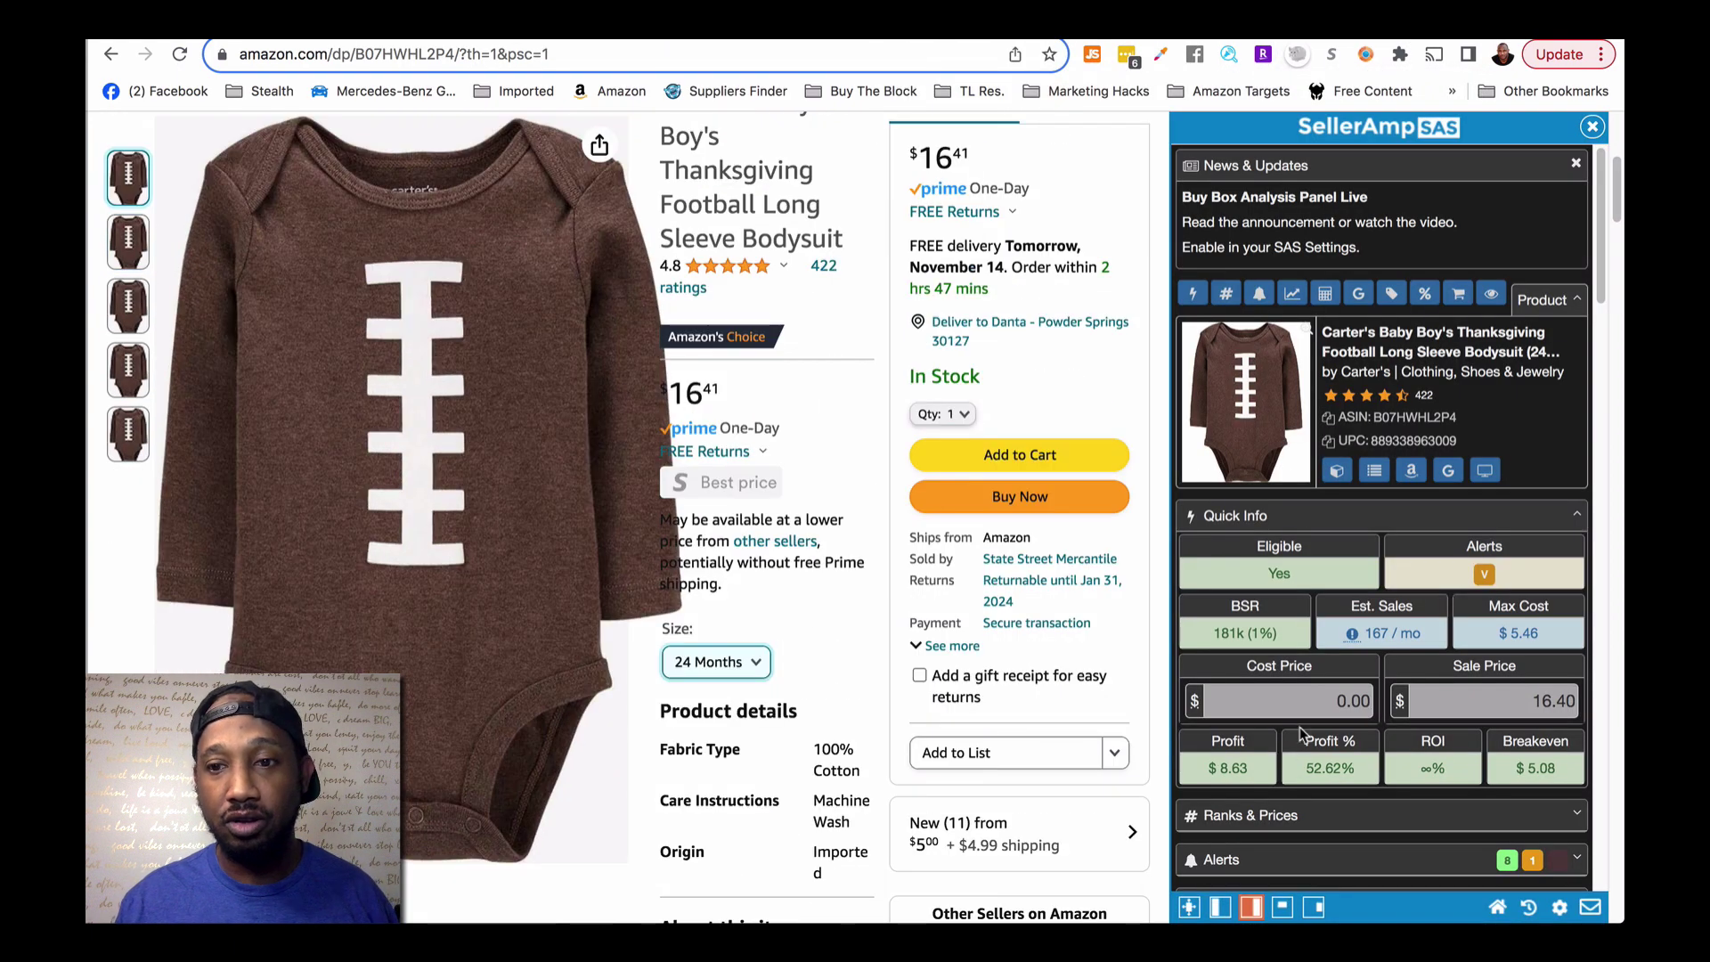
click(1326, 700)
text(4.90)
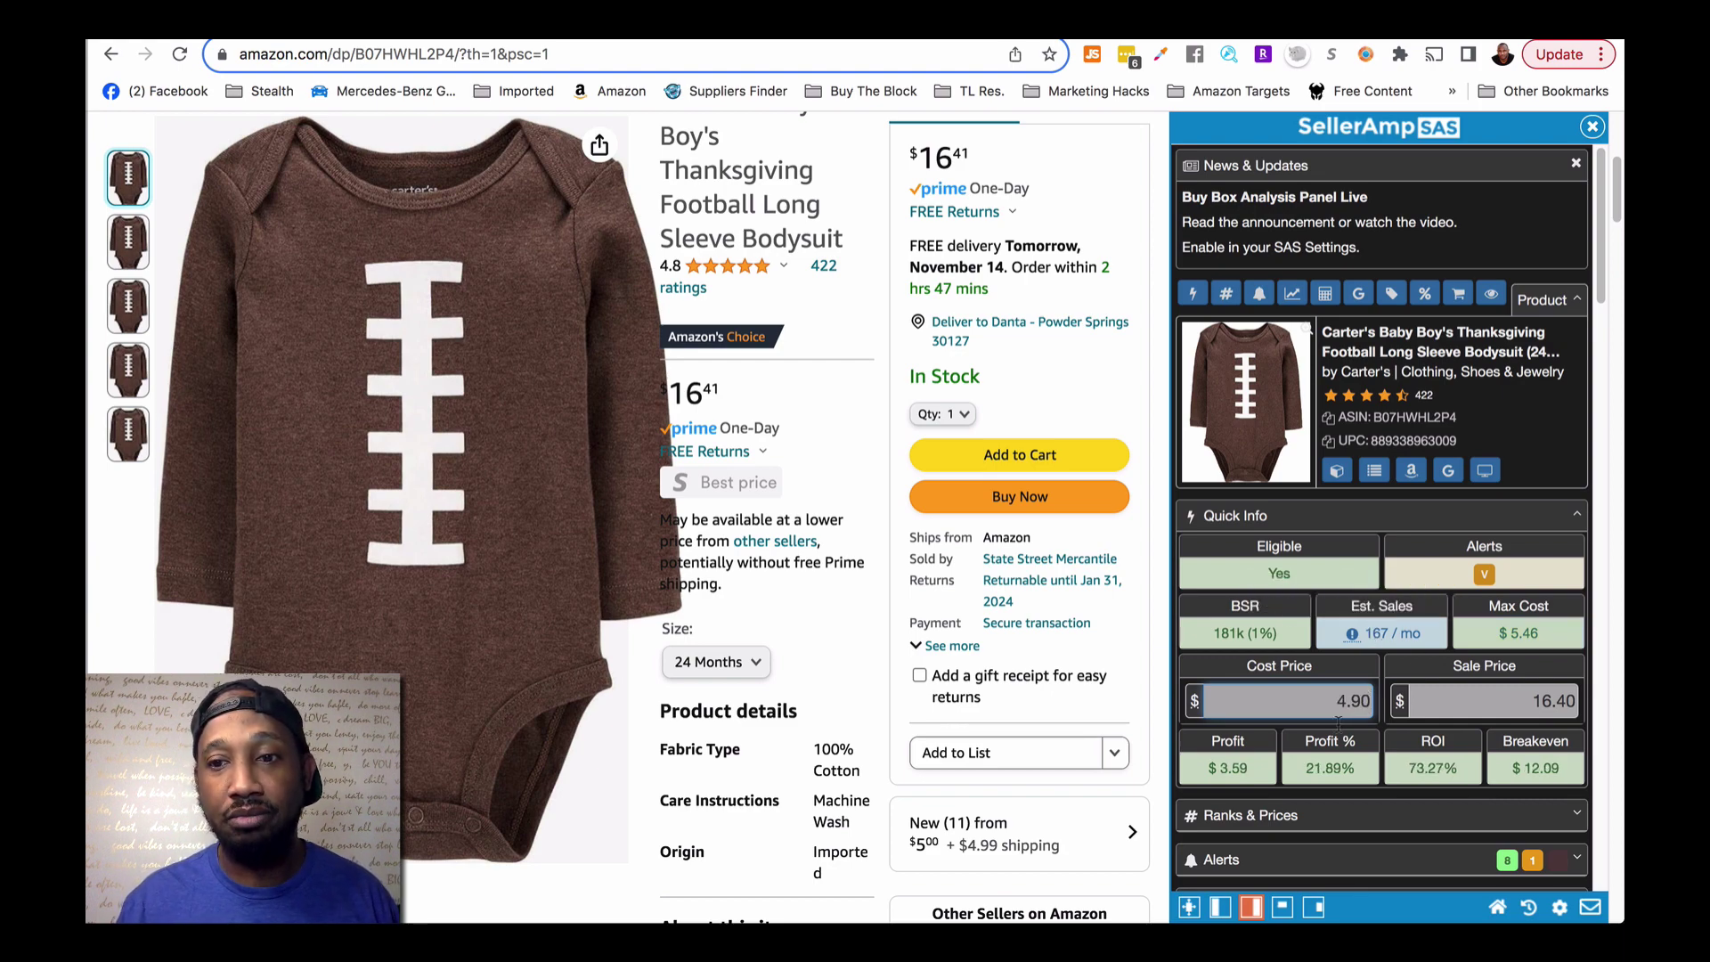
Examine the bodysuit's profit and ROI in SellerAmp, plus its three-month price, sales rank and offer count charts
drag(1333, 704, 1382, 710)
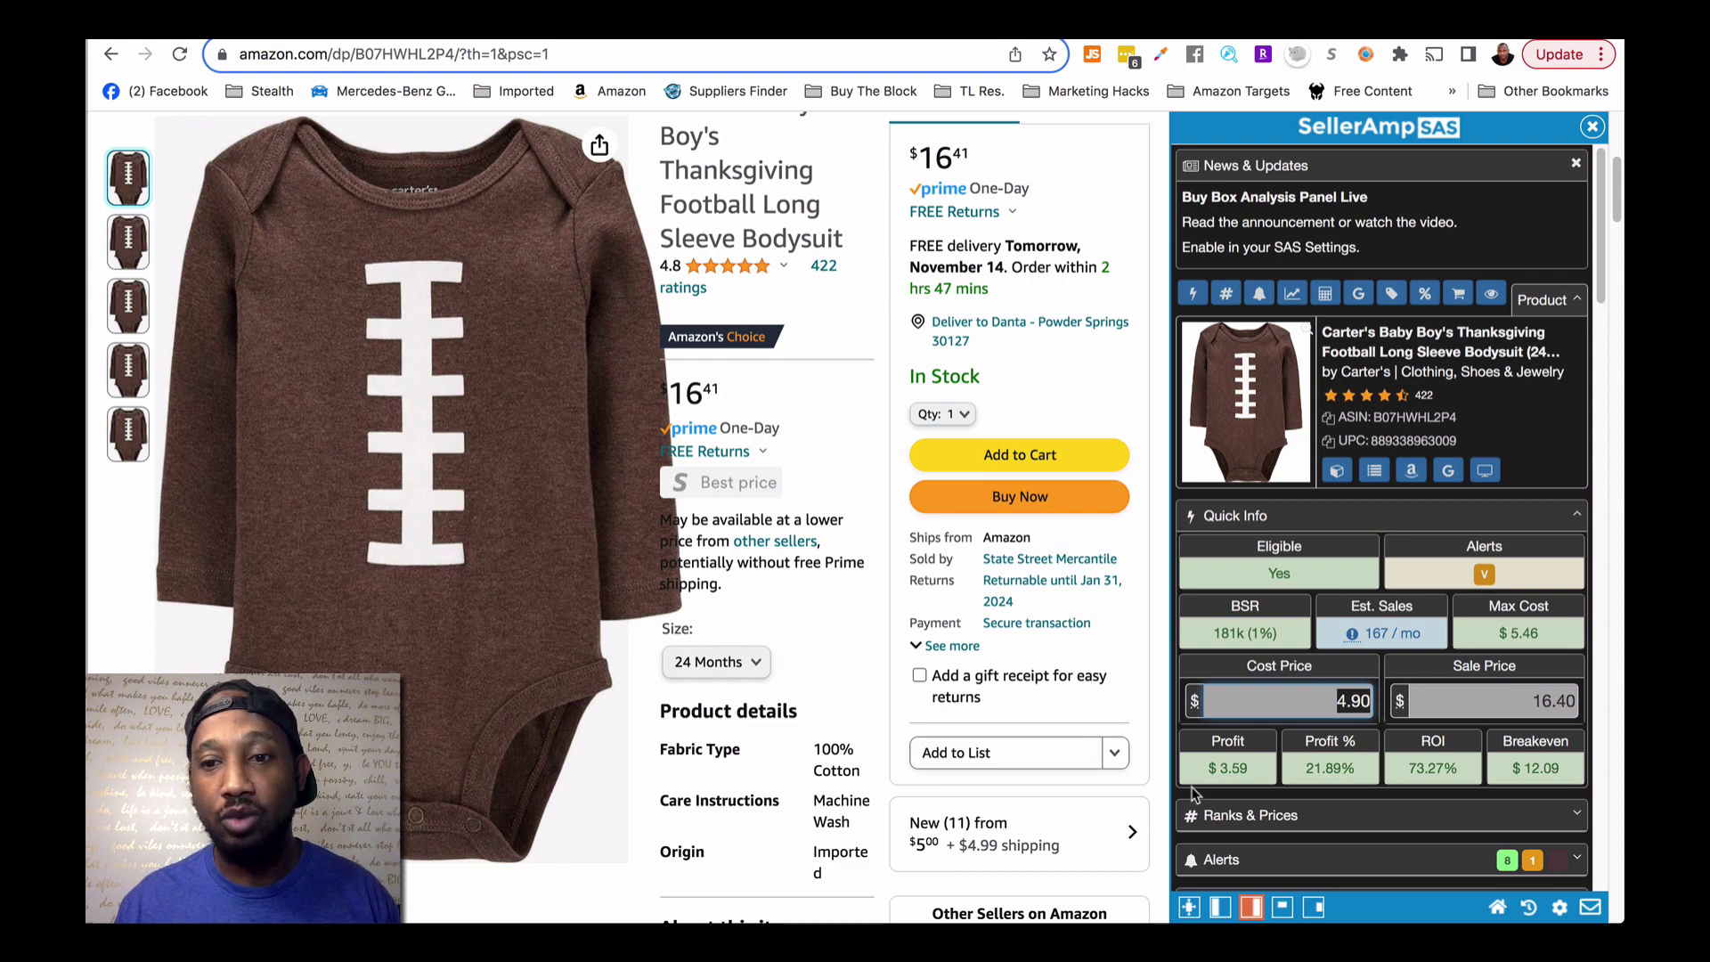
drag(1216, 768, 1266, 771)
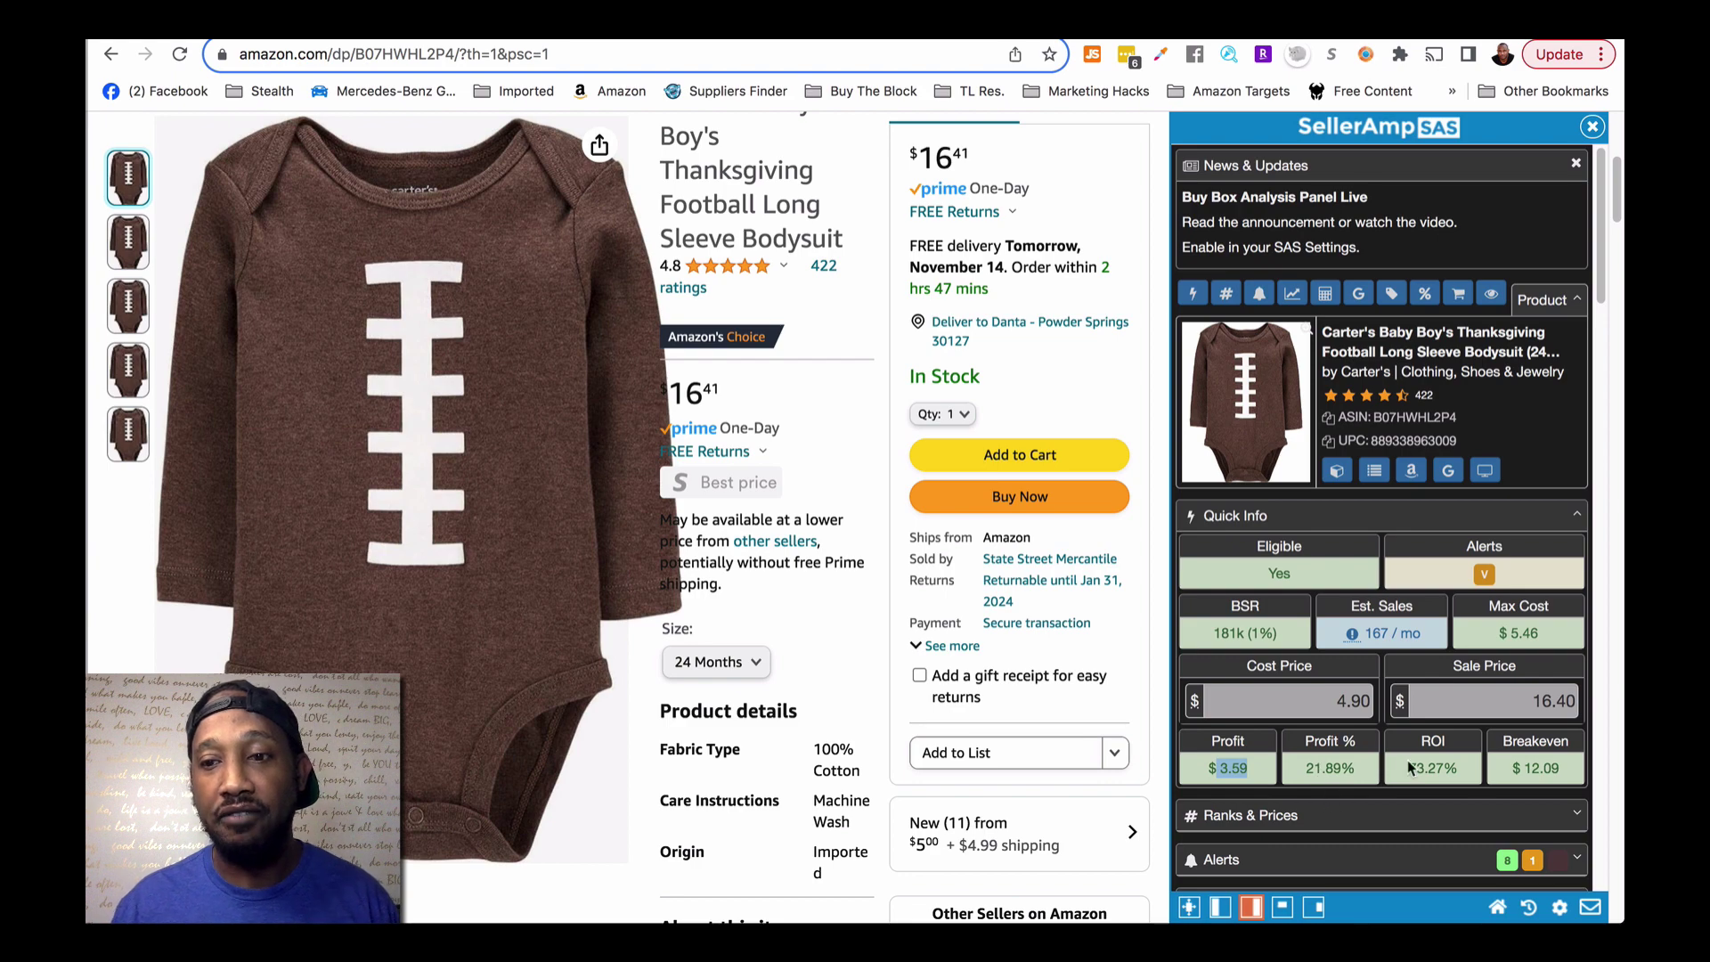
drag(1408, 768, 1452, 762)
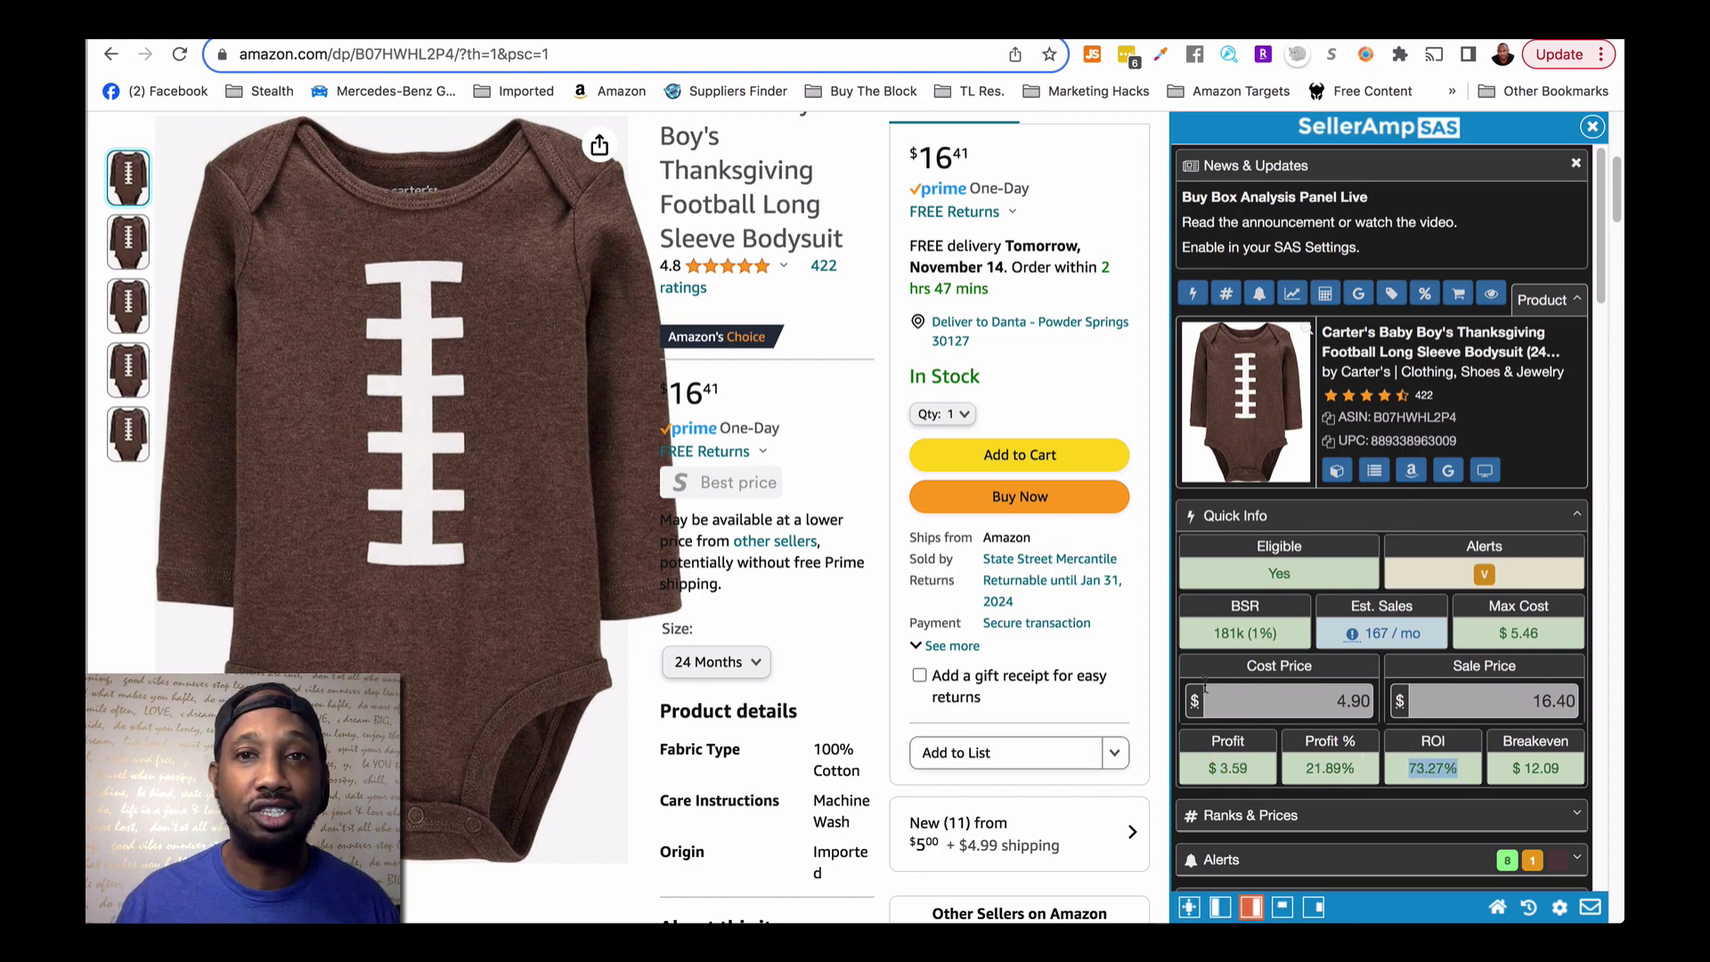
click(1117, 588)
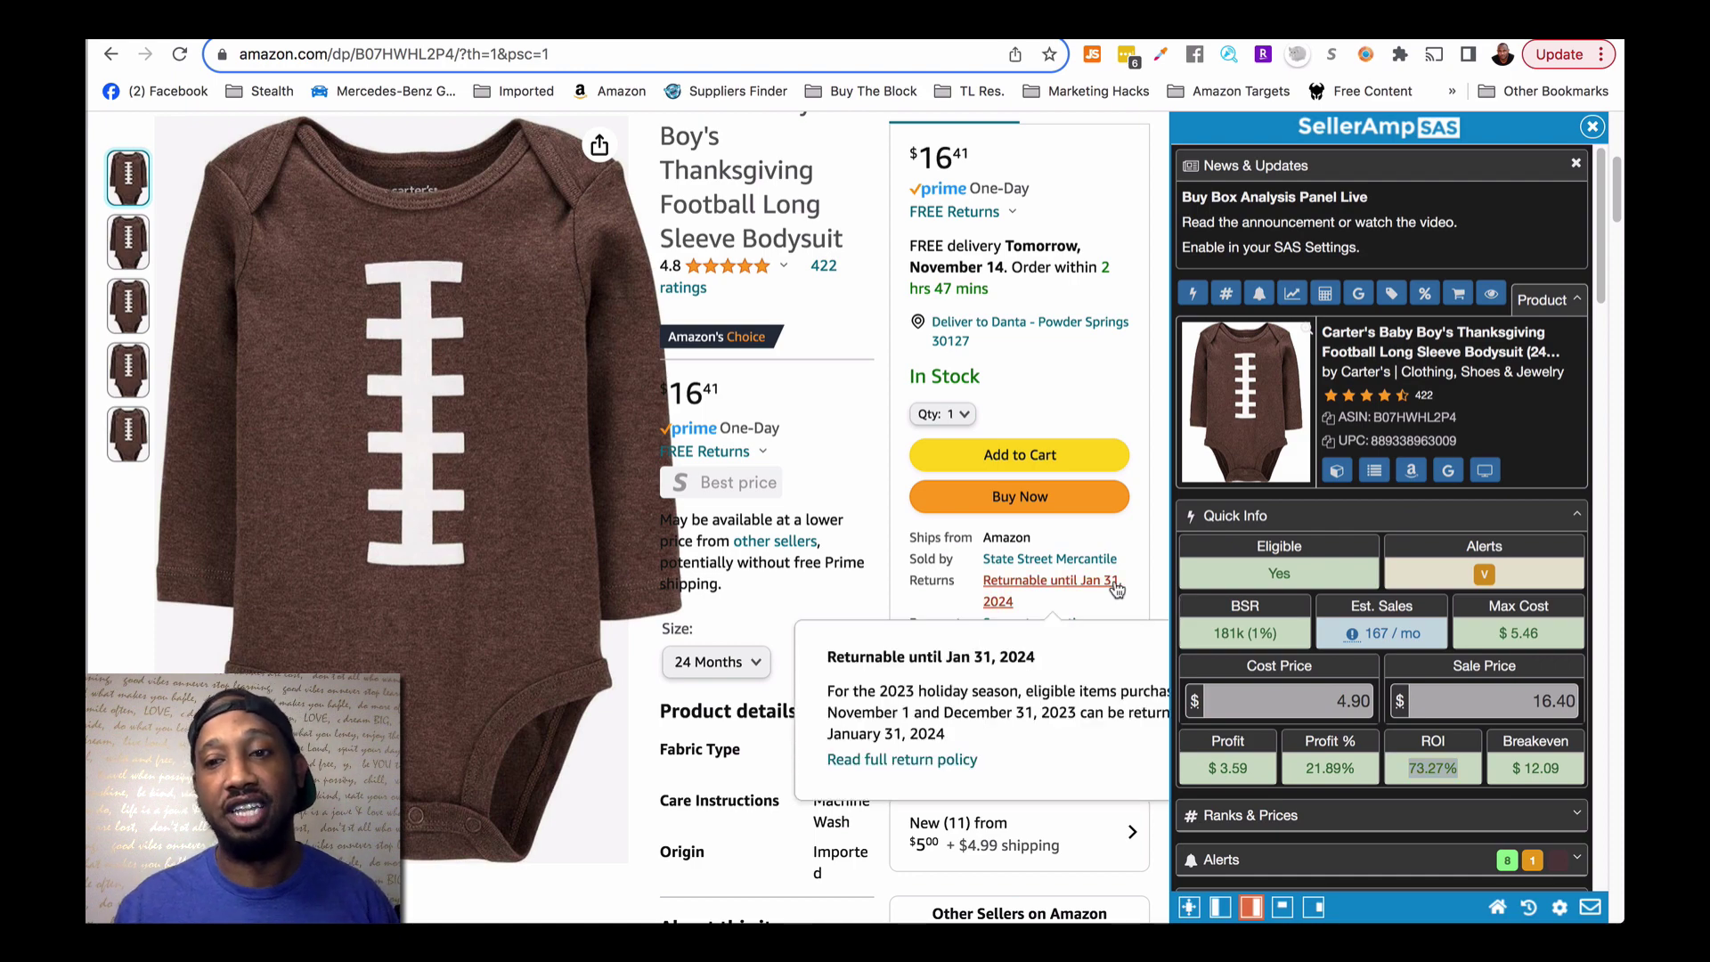
scroll(1311, 519, down, 8)
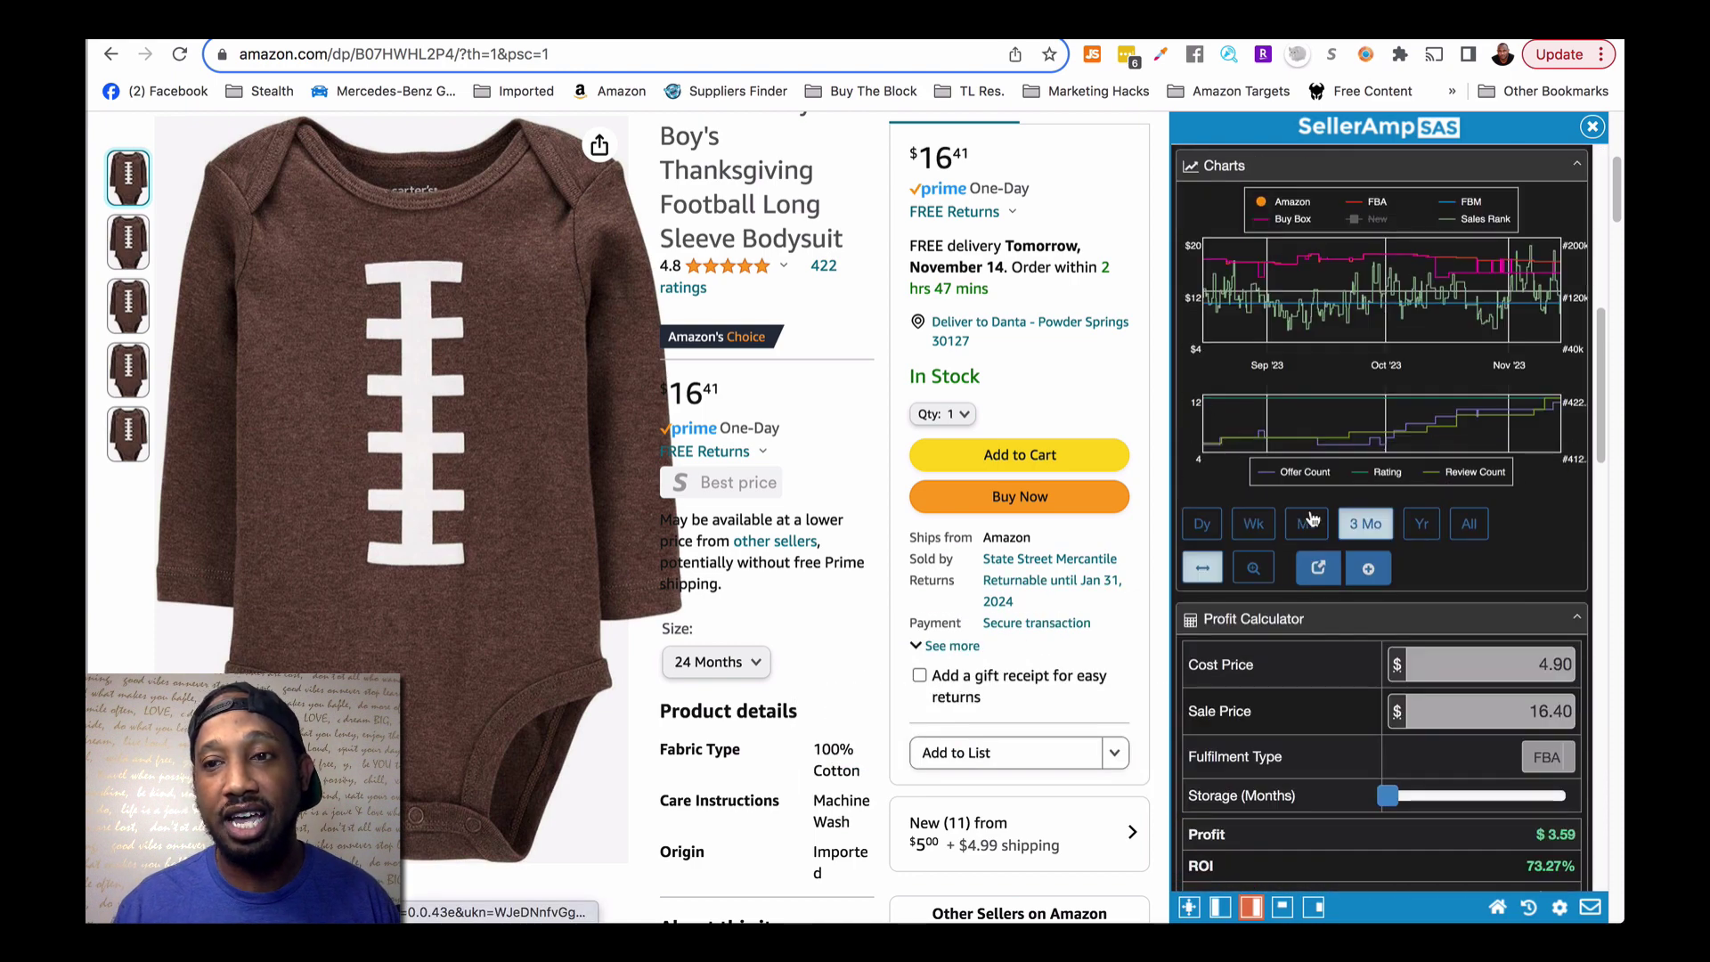
mouse_move(1552, 381)
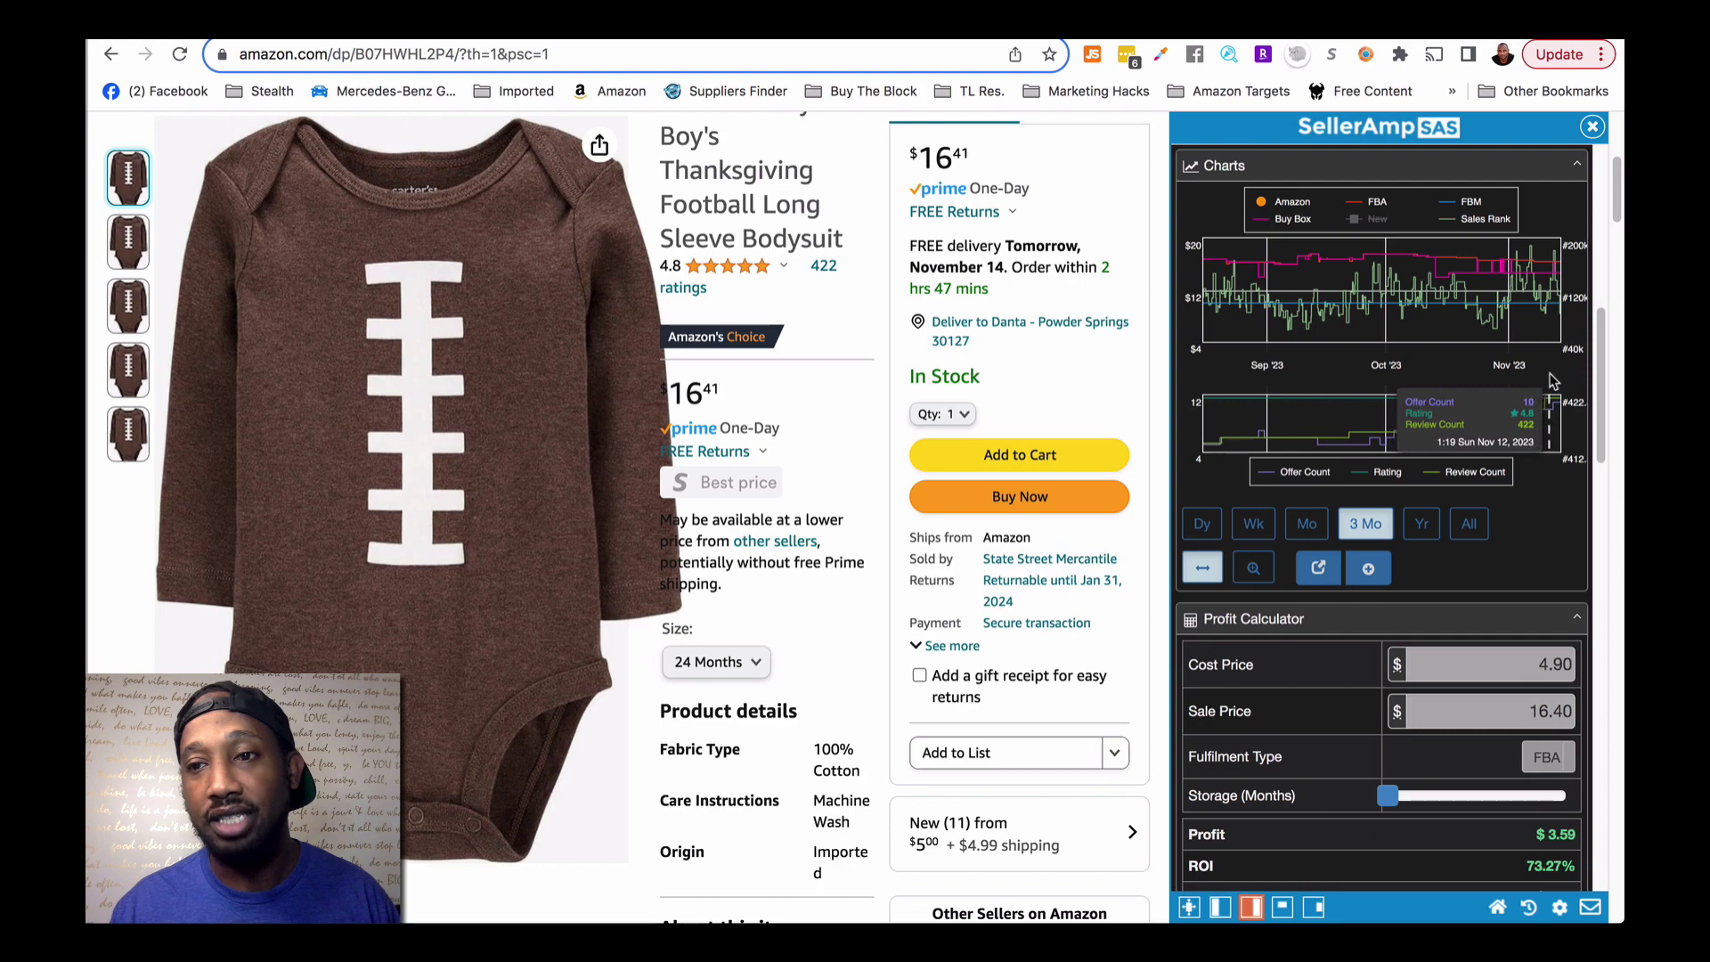
Review the FBA and FBM offers for the 24 Months bodysuit in SellerAmp, comparing stock, price, profit and ROI
scroll(1372, 400, down, 10)
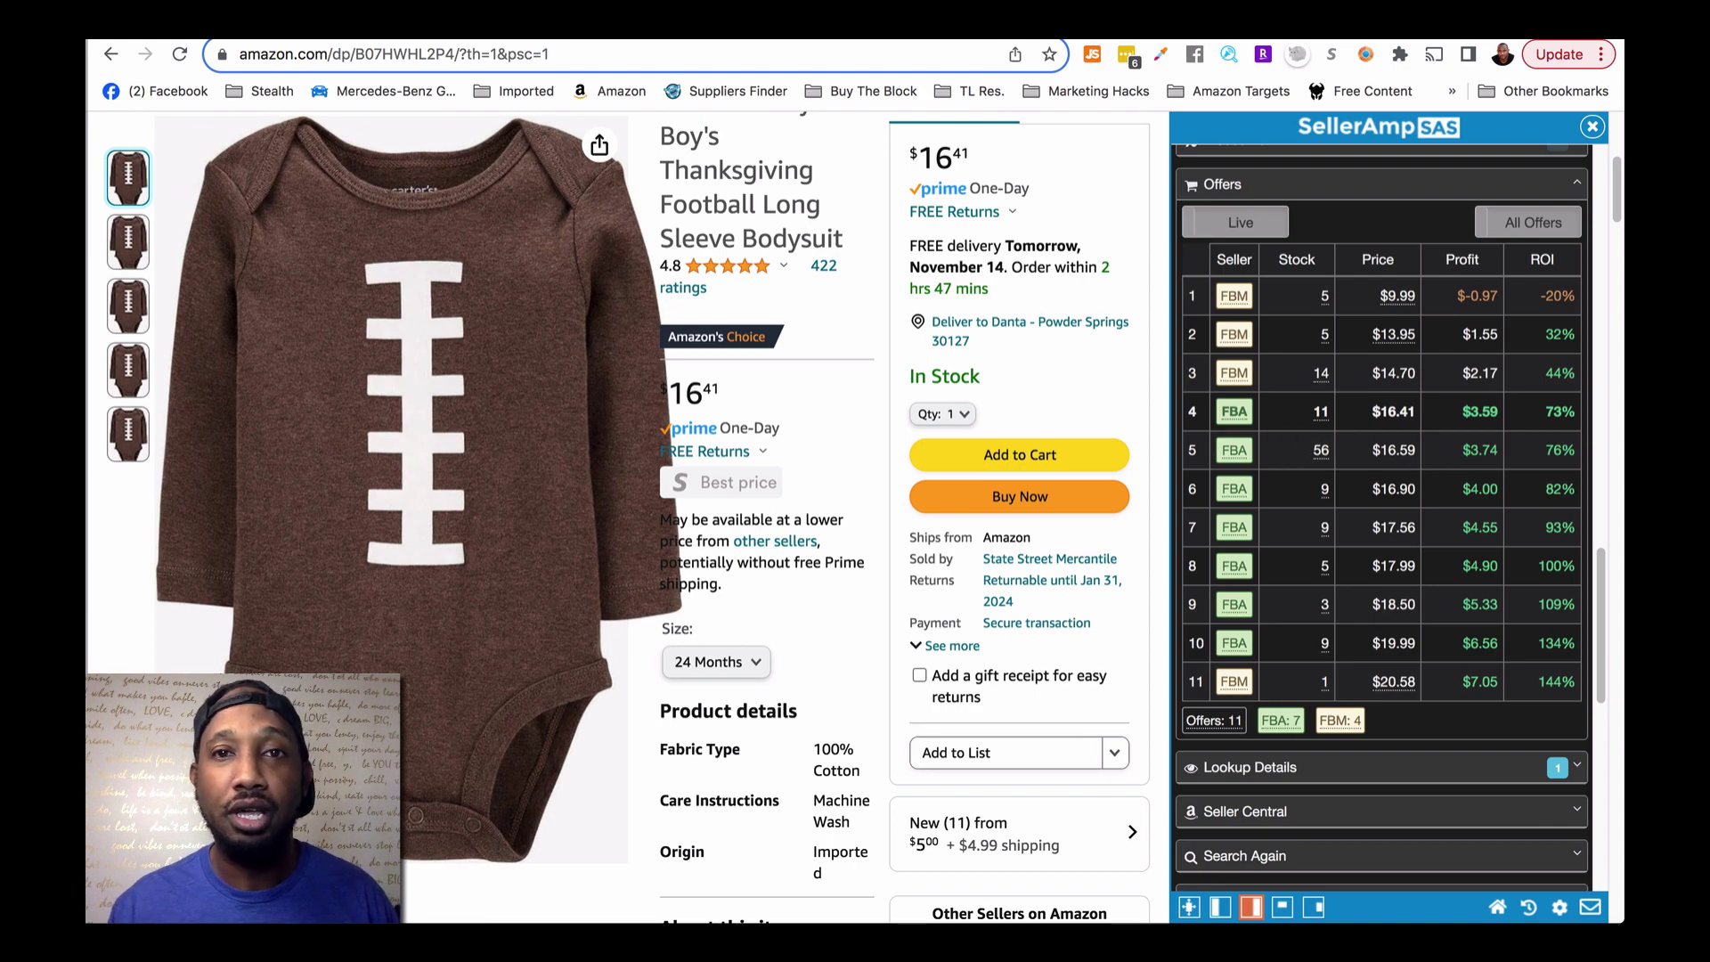
scroll(1271, 318, up, 10)
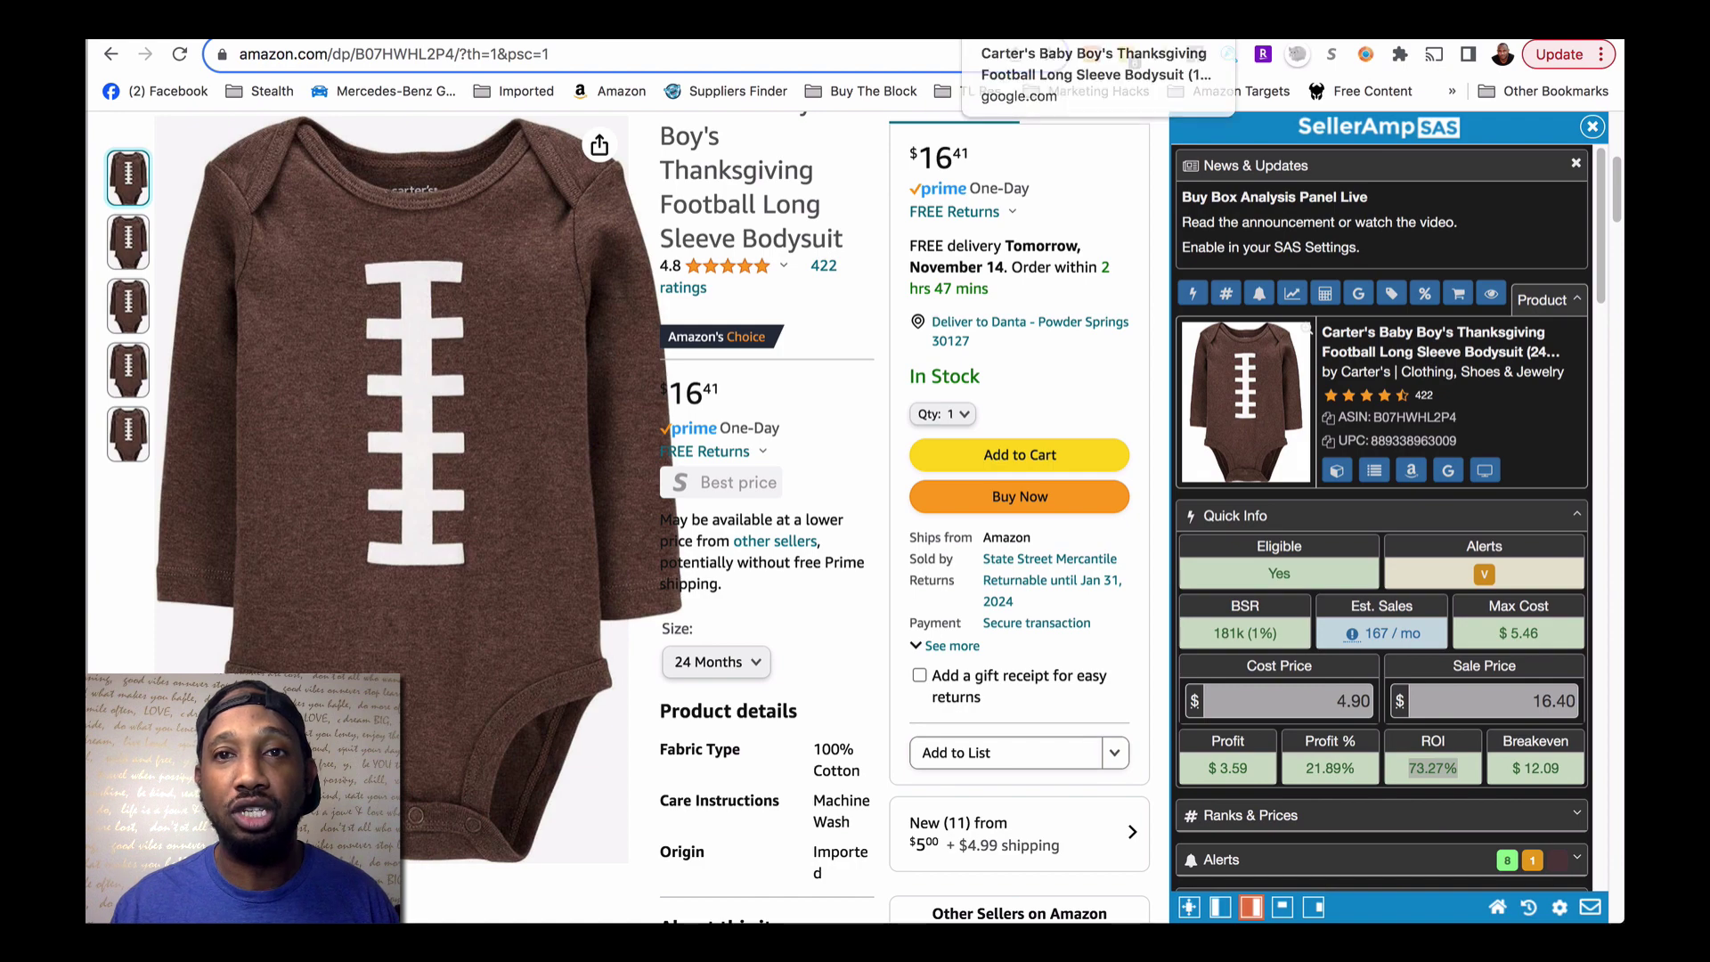
Switch to the Carter's Unisex Baby Fleece Sleepbag Sleepsuit on Amazon, load SellerAmp for it and check its maximum cost
click(1306, 329)
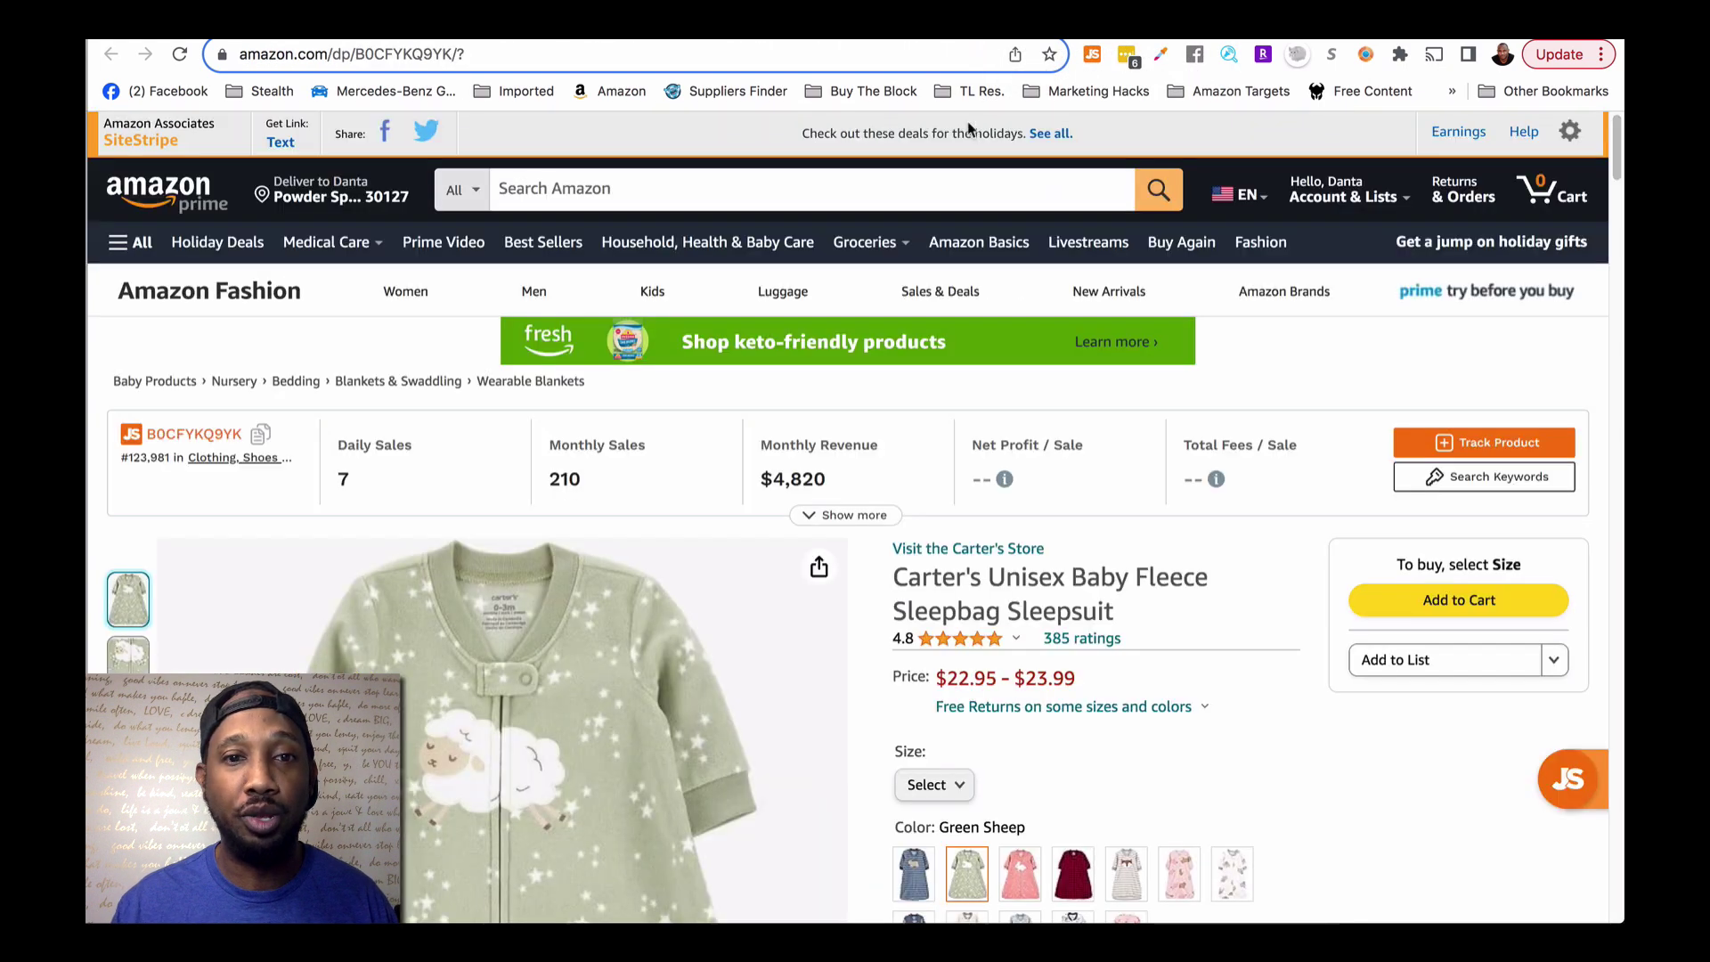
scroll(870, 591, down, 4)
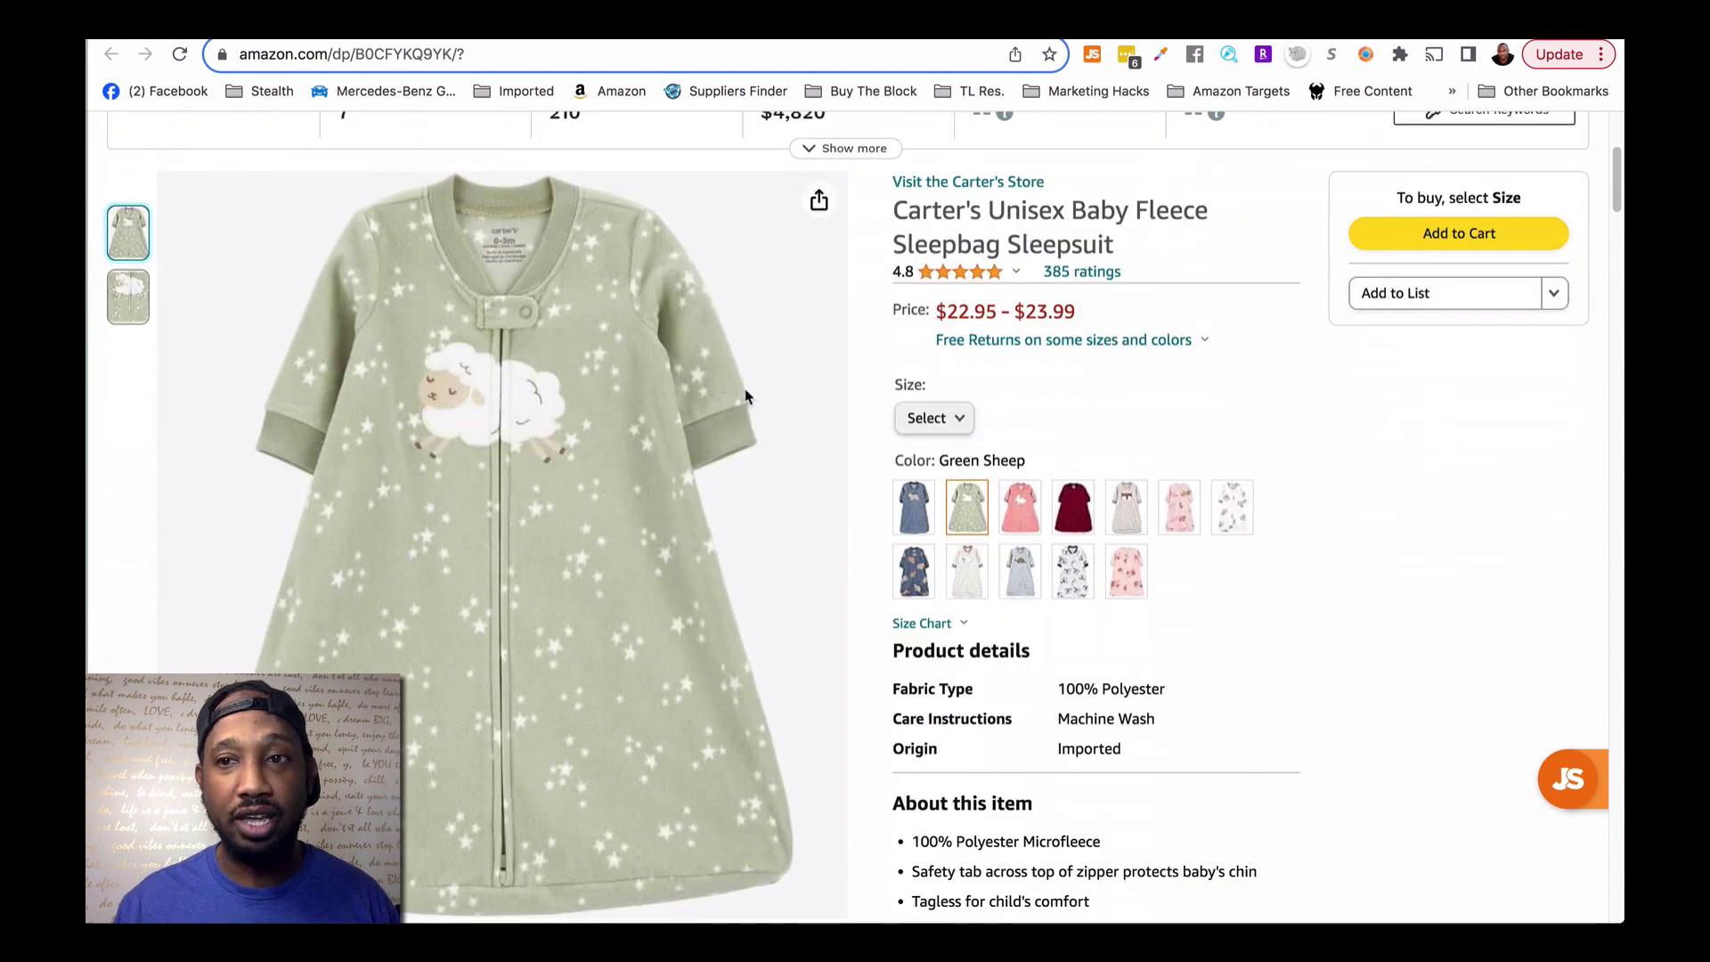
click(1365, 55)
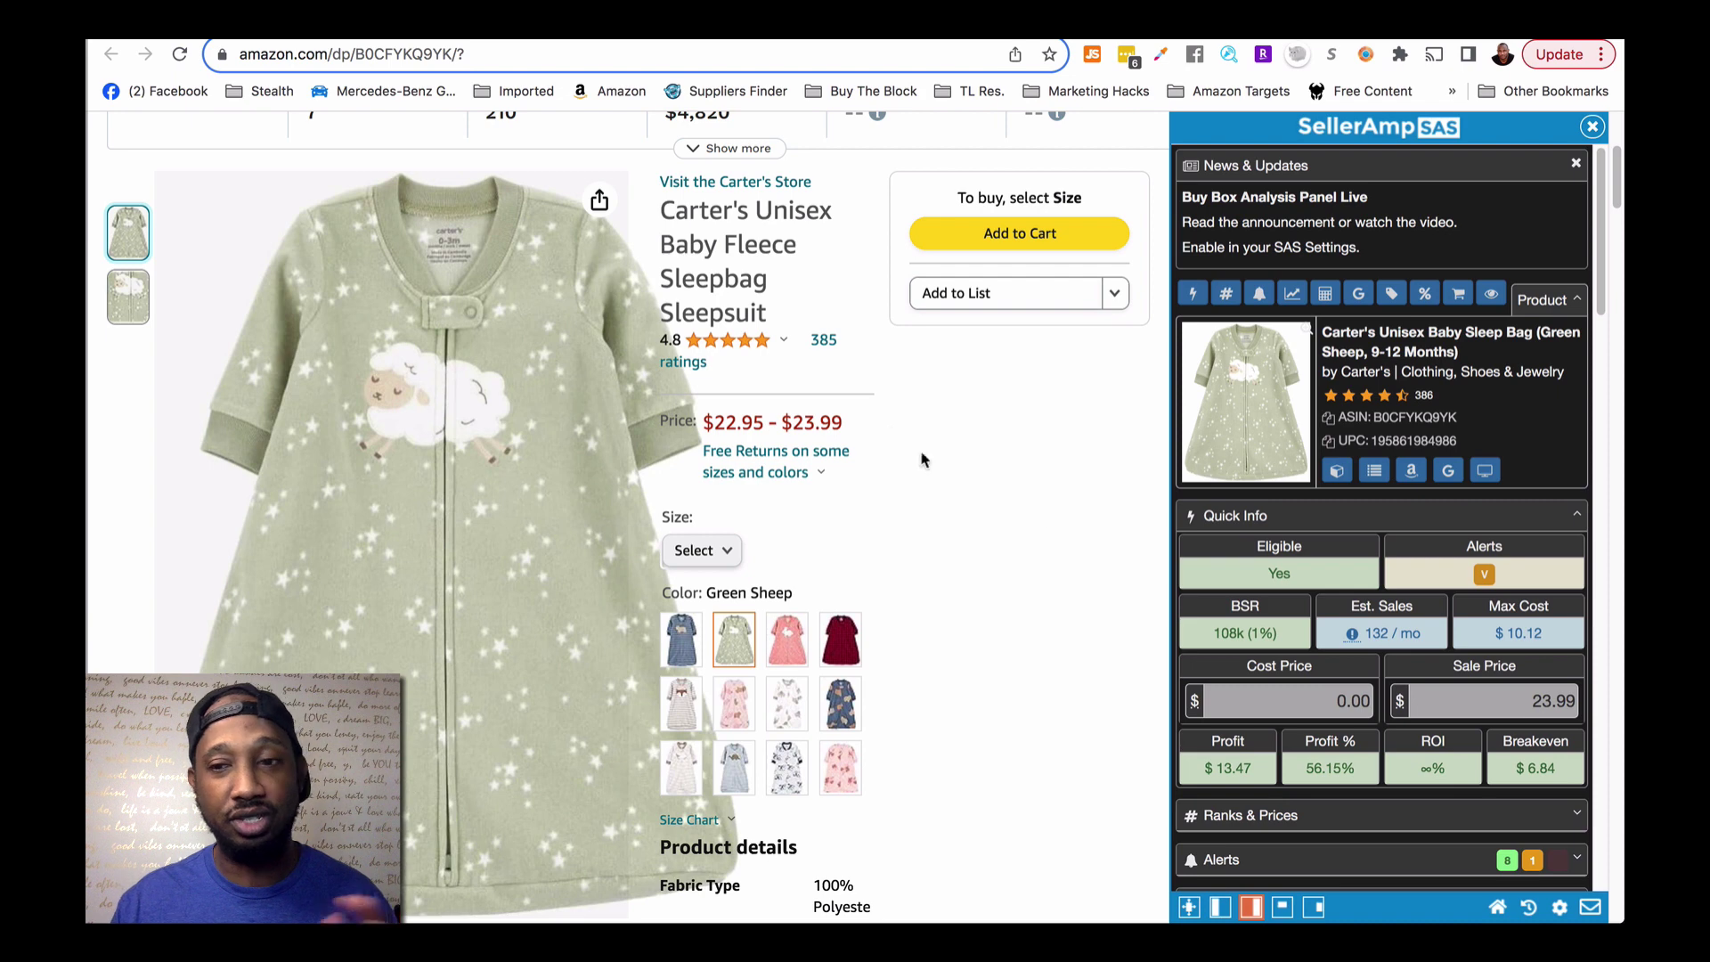
double_click(1517, 634)
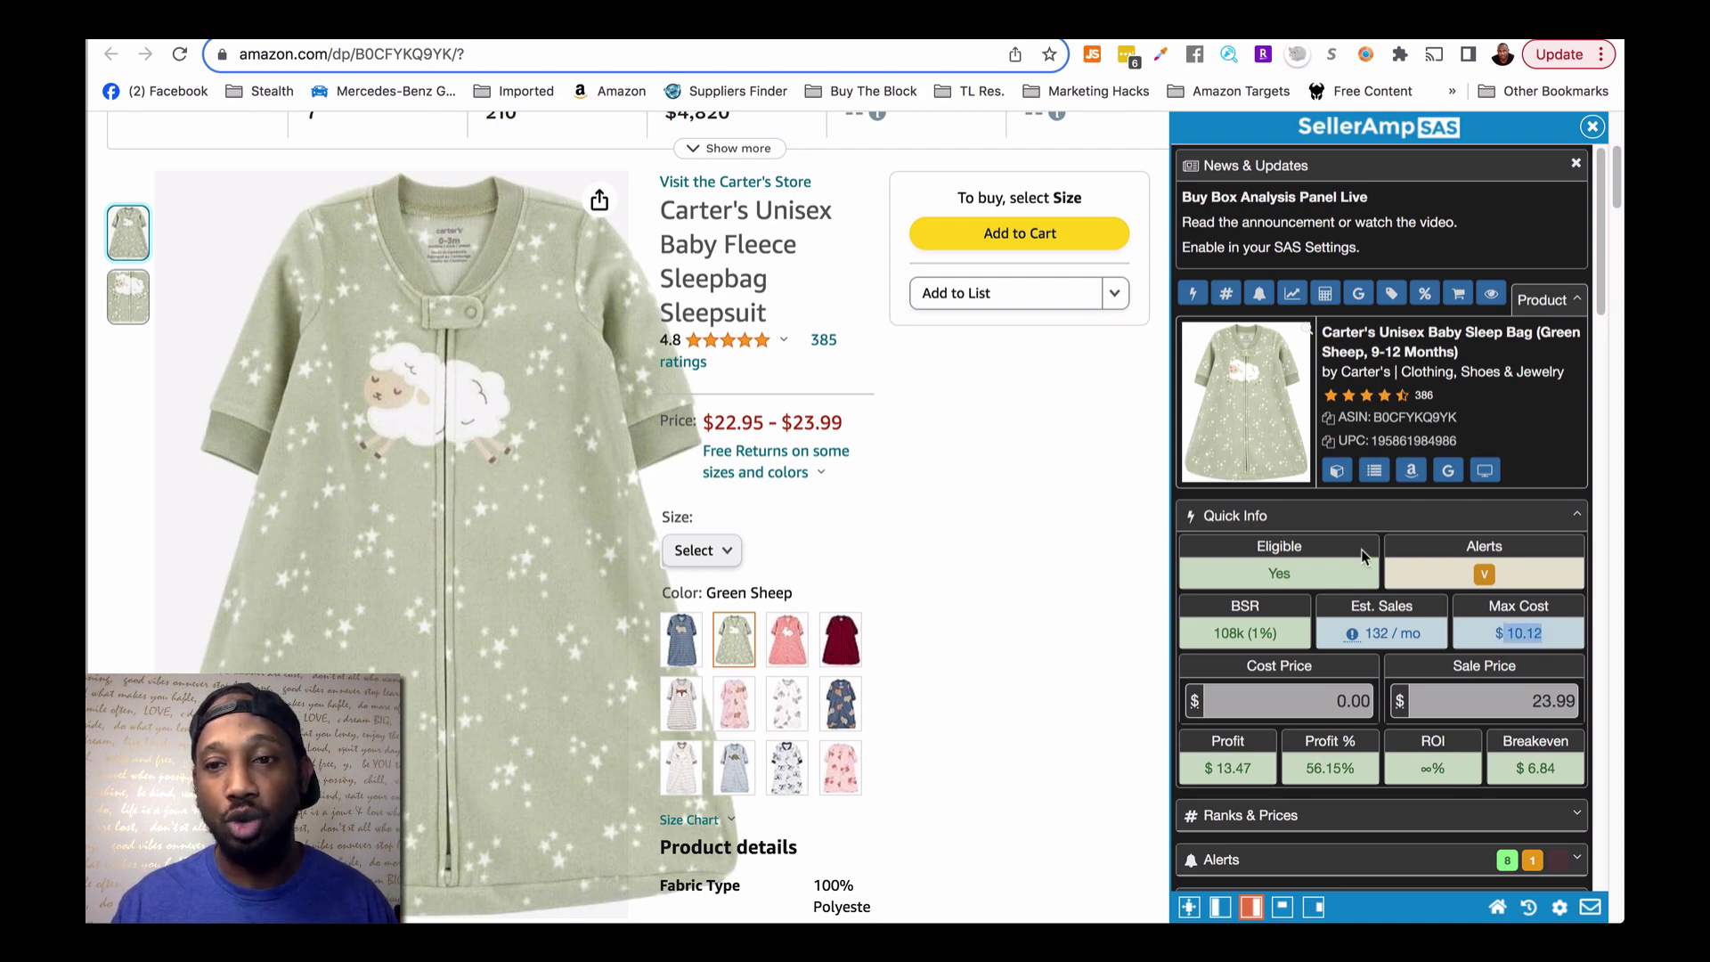
Search Google for the Green Sheep sleep bag's product title from SellerAmp and look through the web and Shopping results
scroll(1369, 561, down, 2)
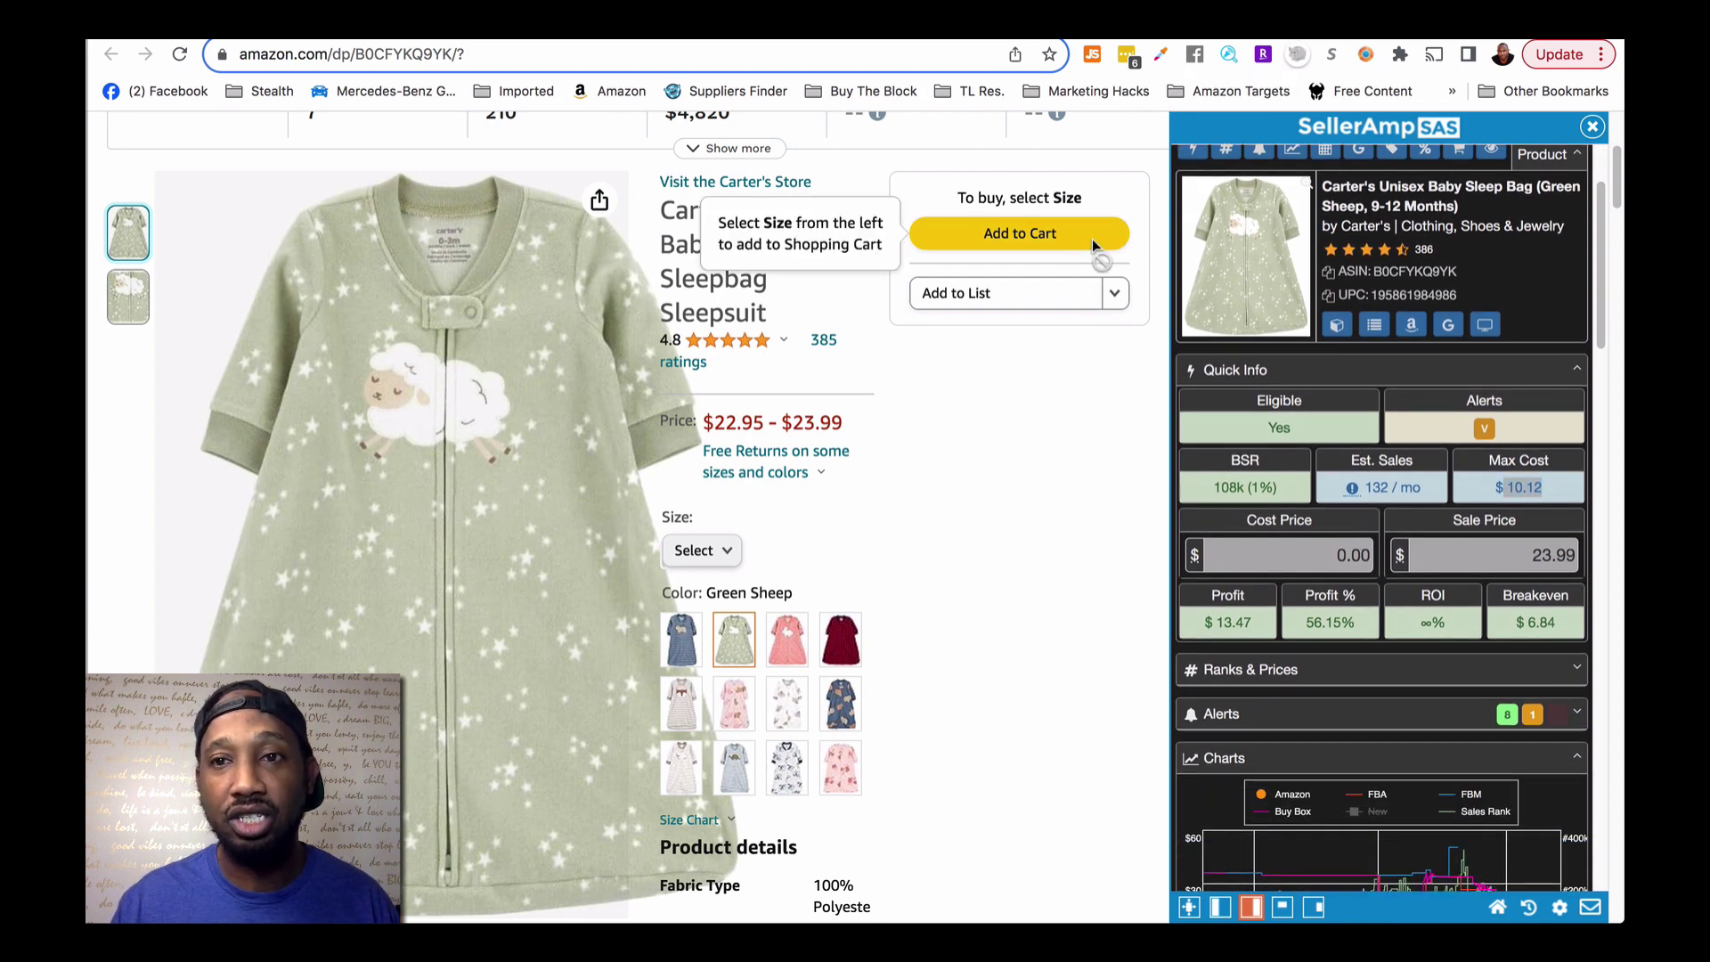
click(1447, 332)
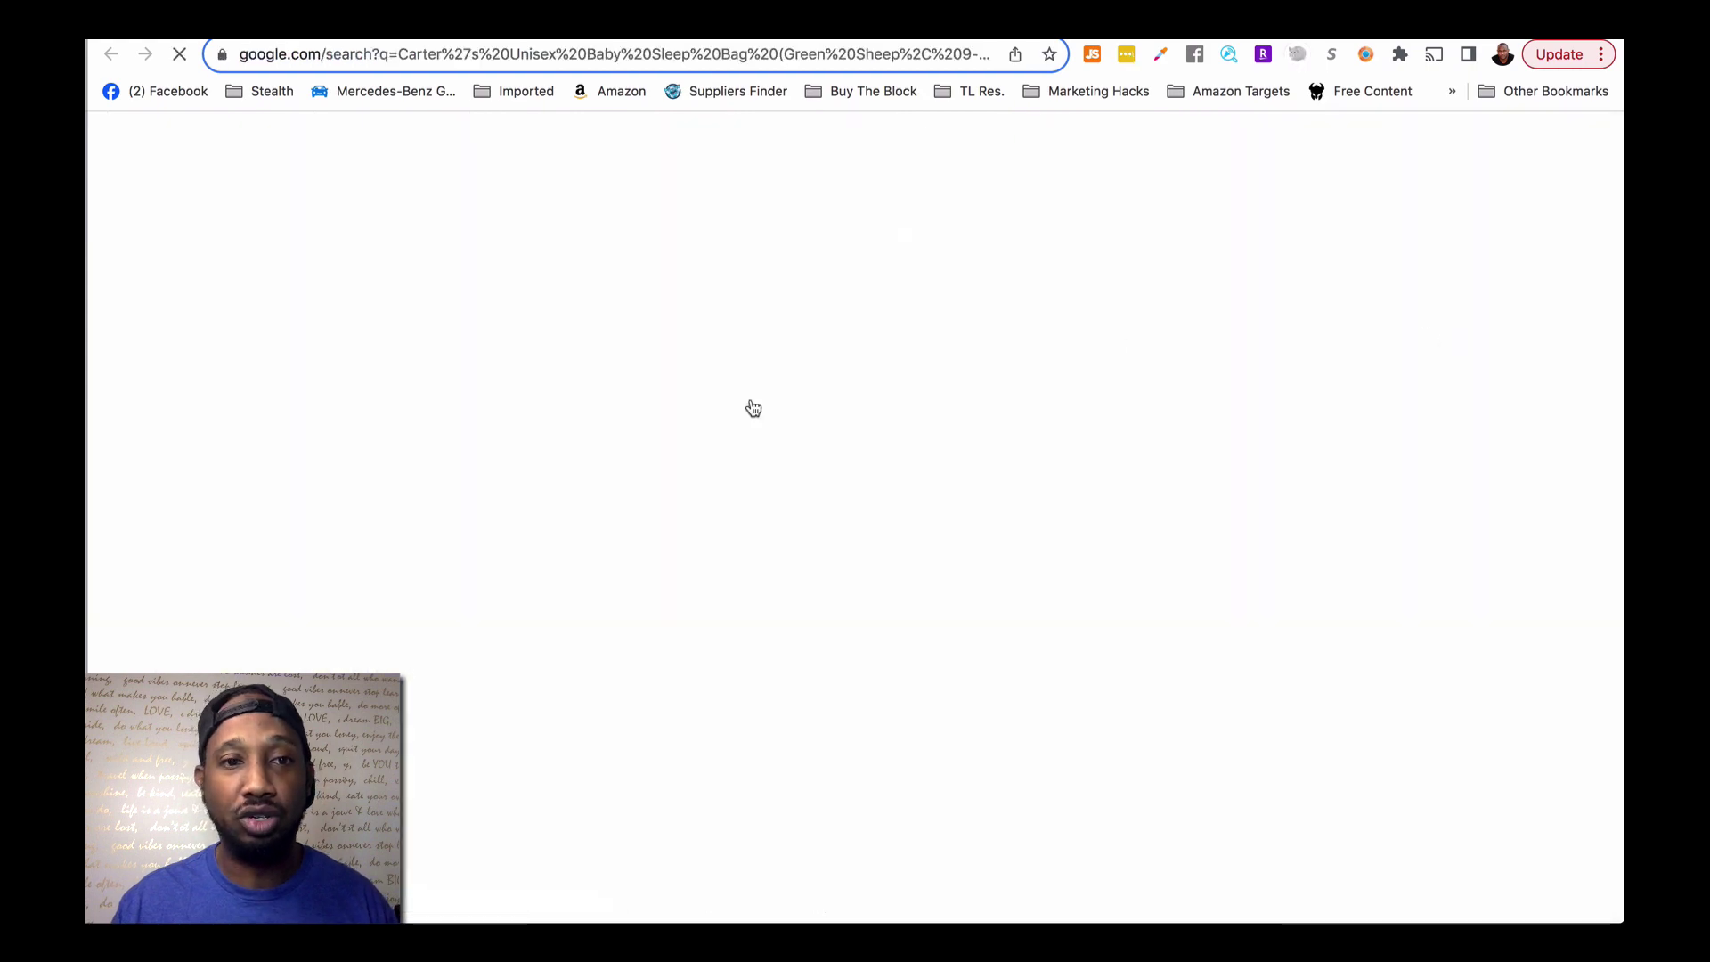
scroll(710, 518, down, 10)
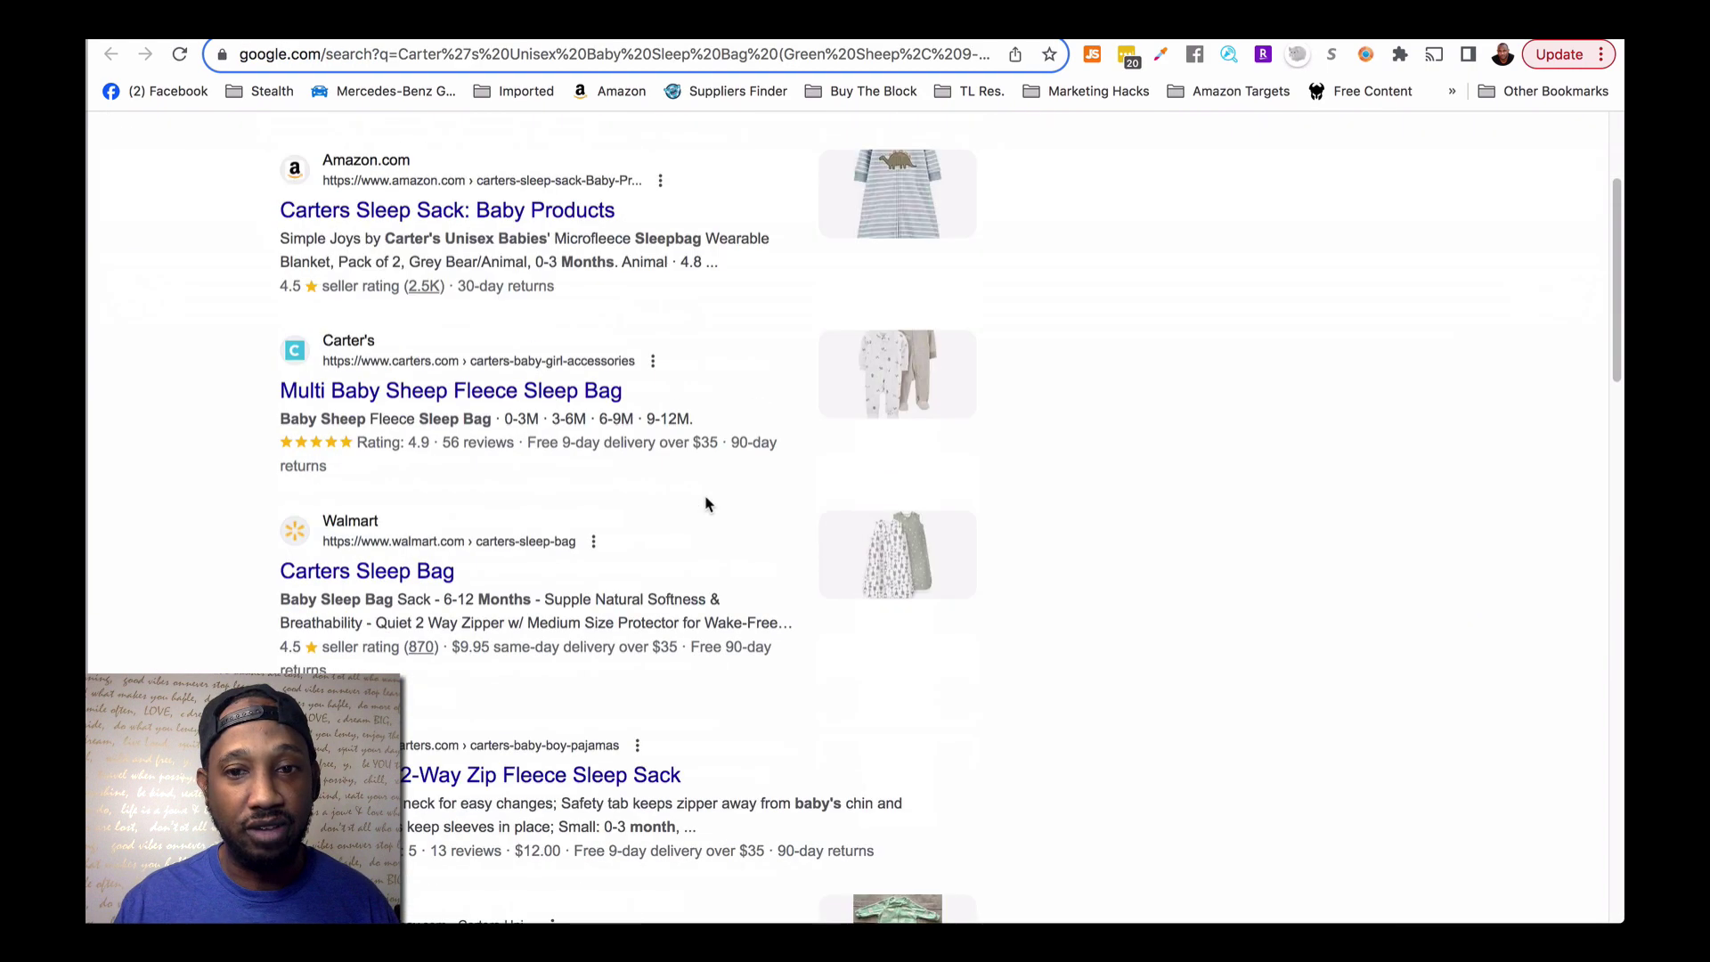
scroll(704, 497, down, 7)
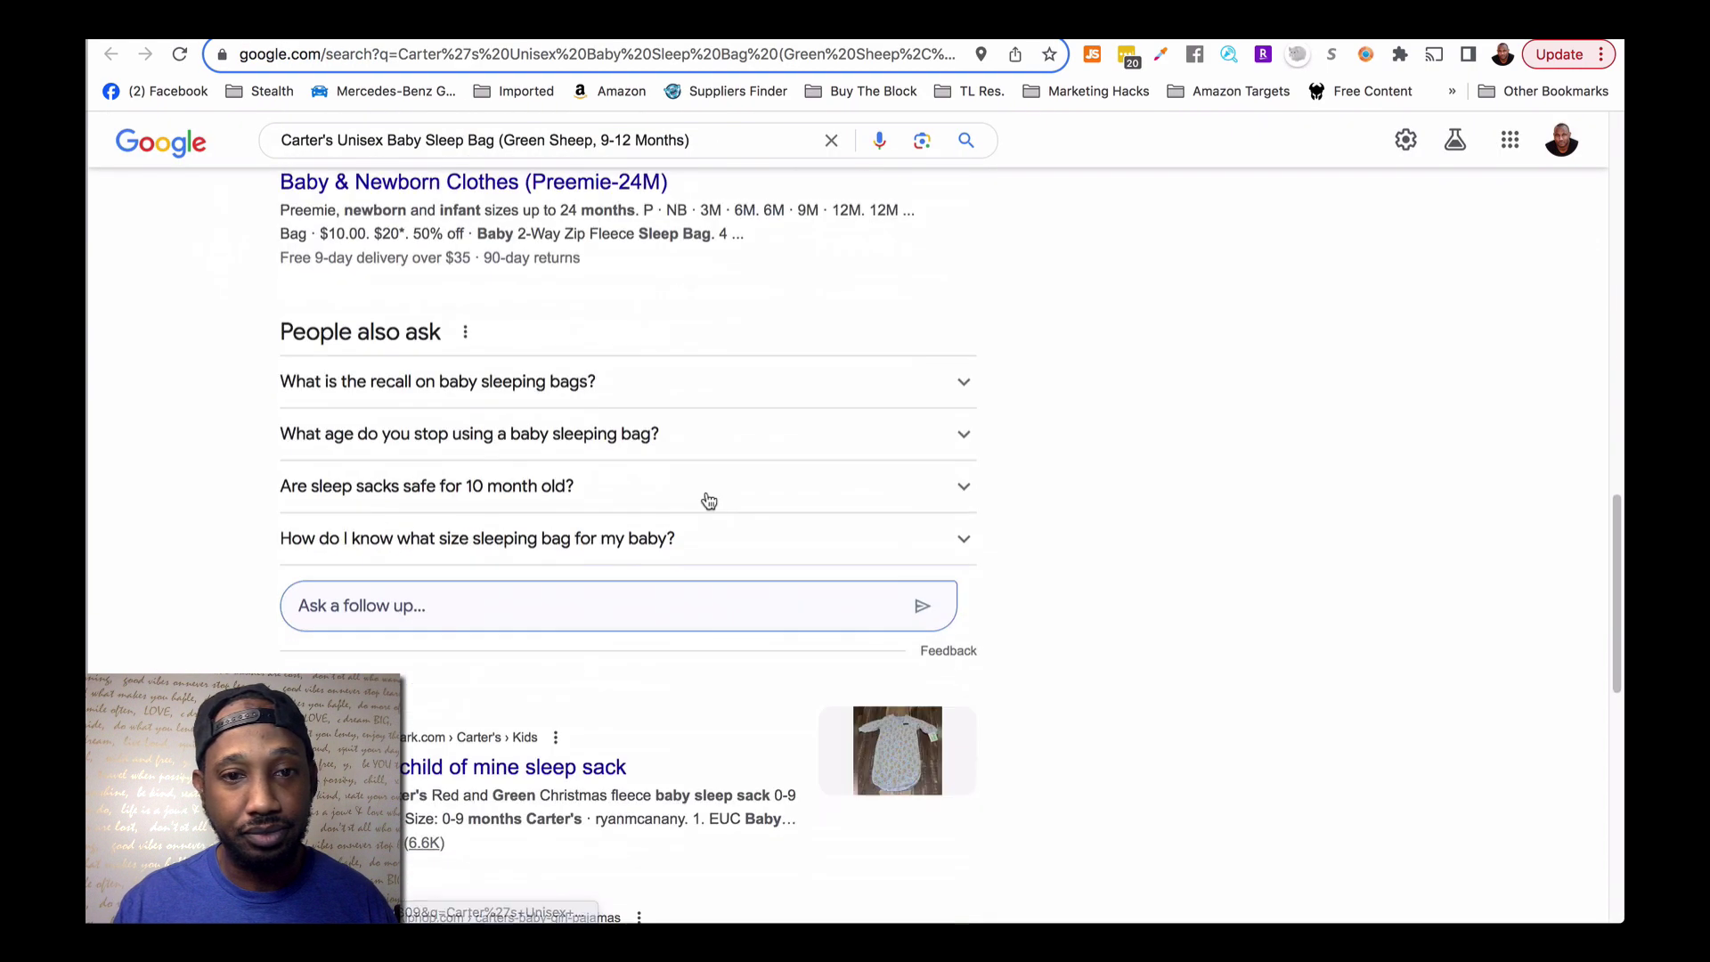
scroll(706, 490, up, 15)
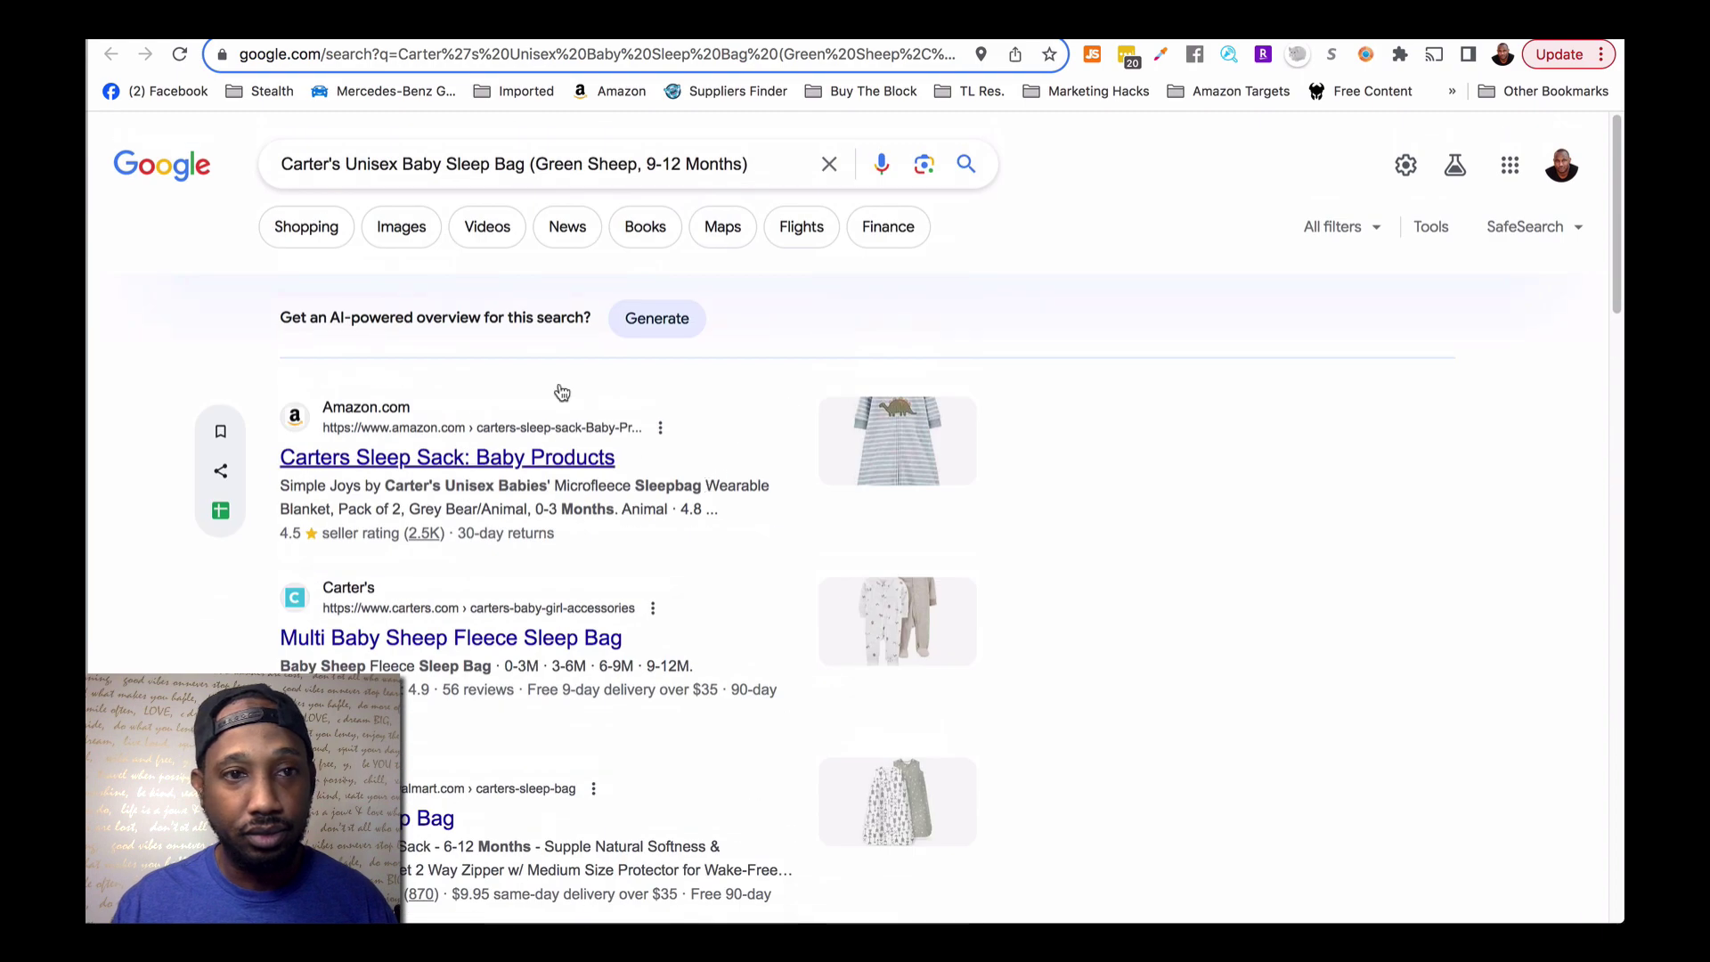
click(305, 228)
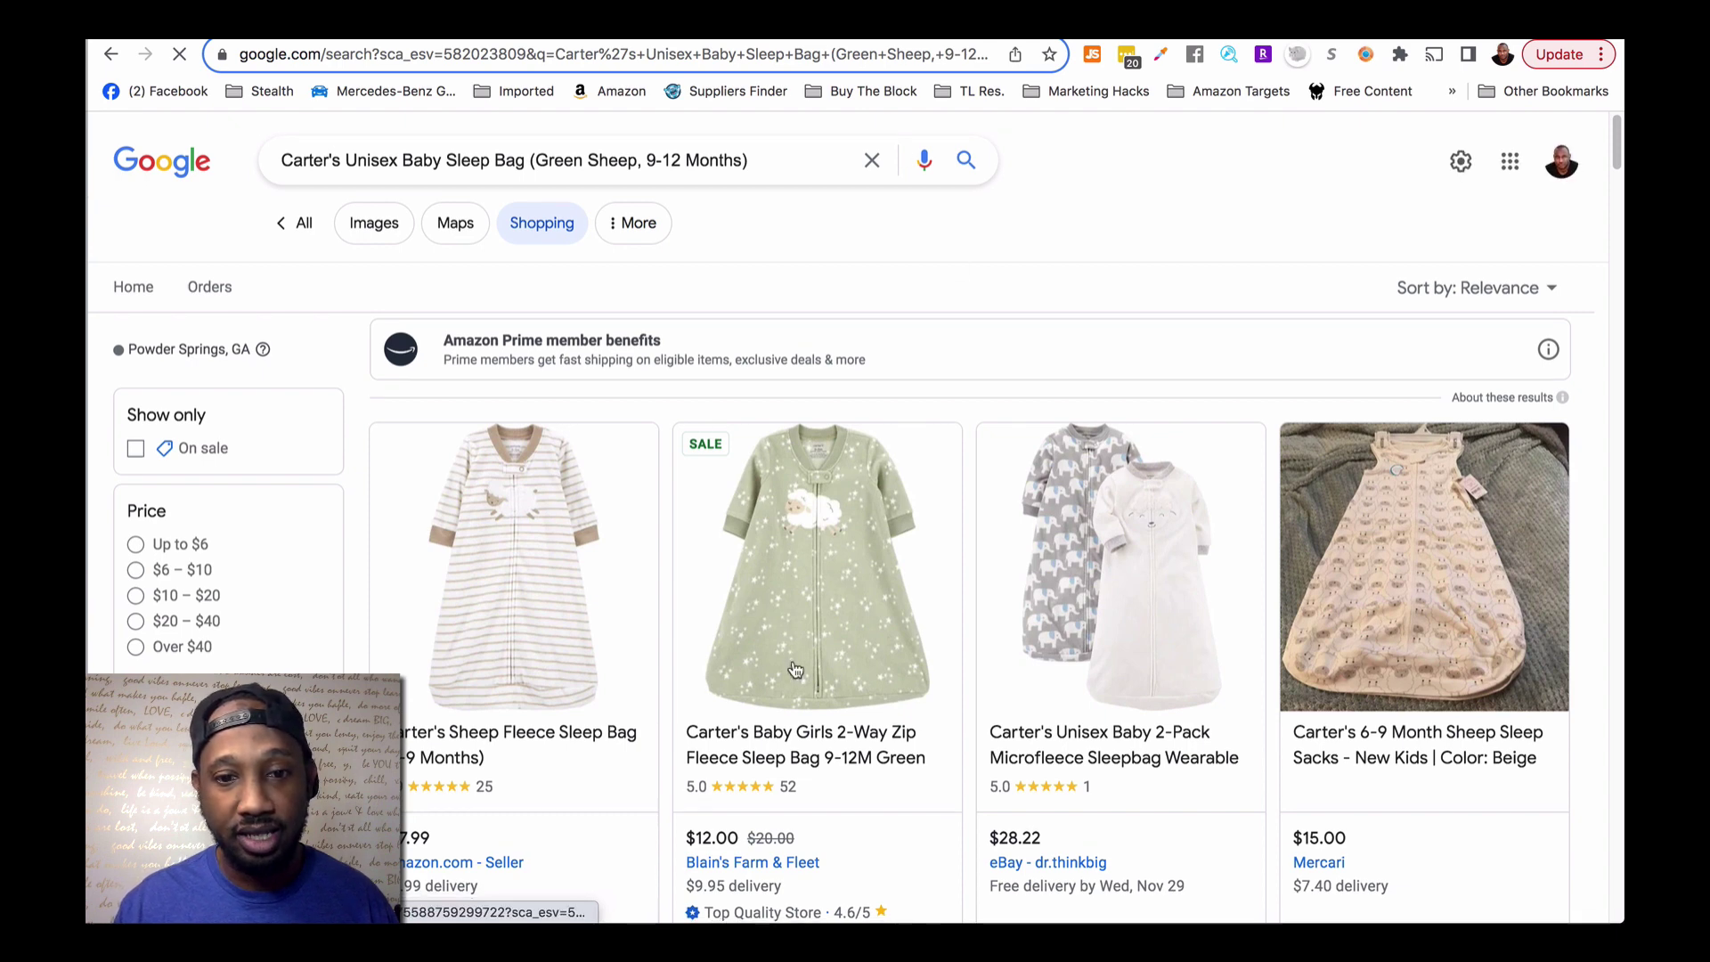
scroll(795, 670, down, 3)
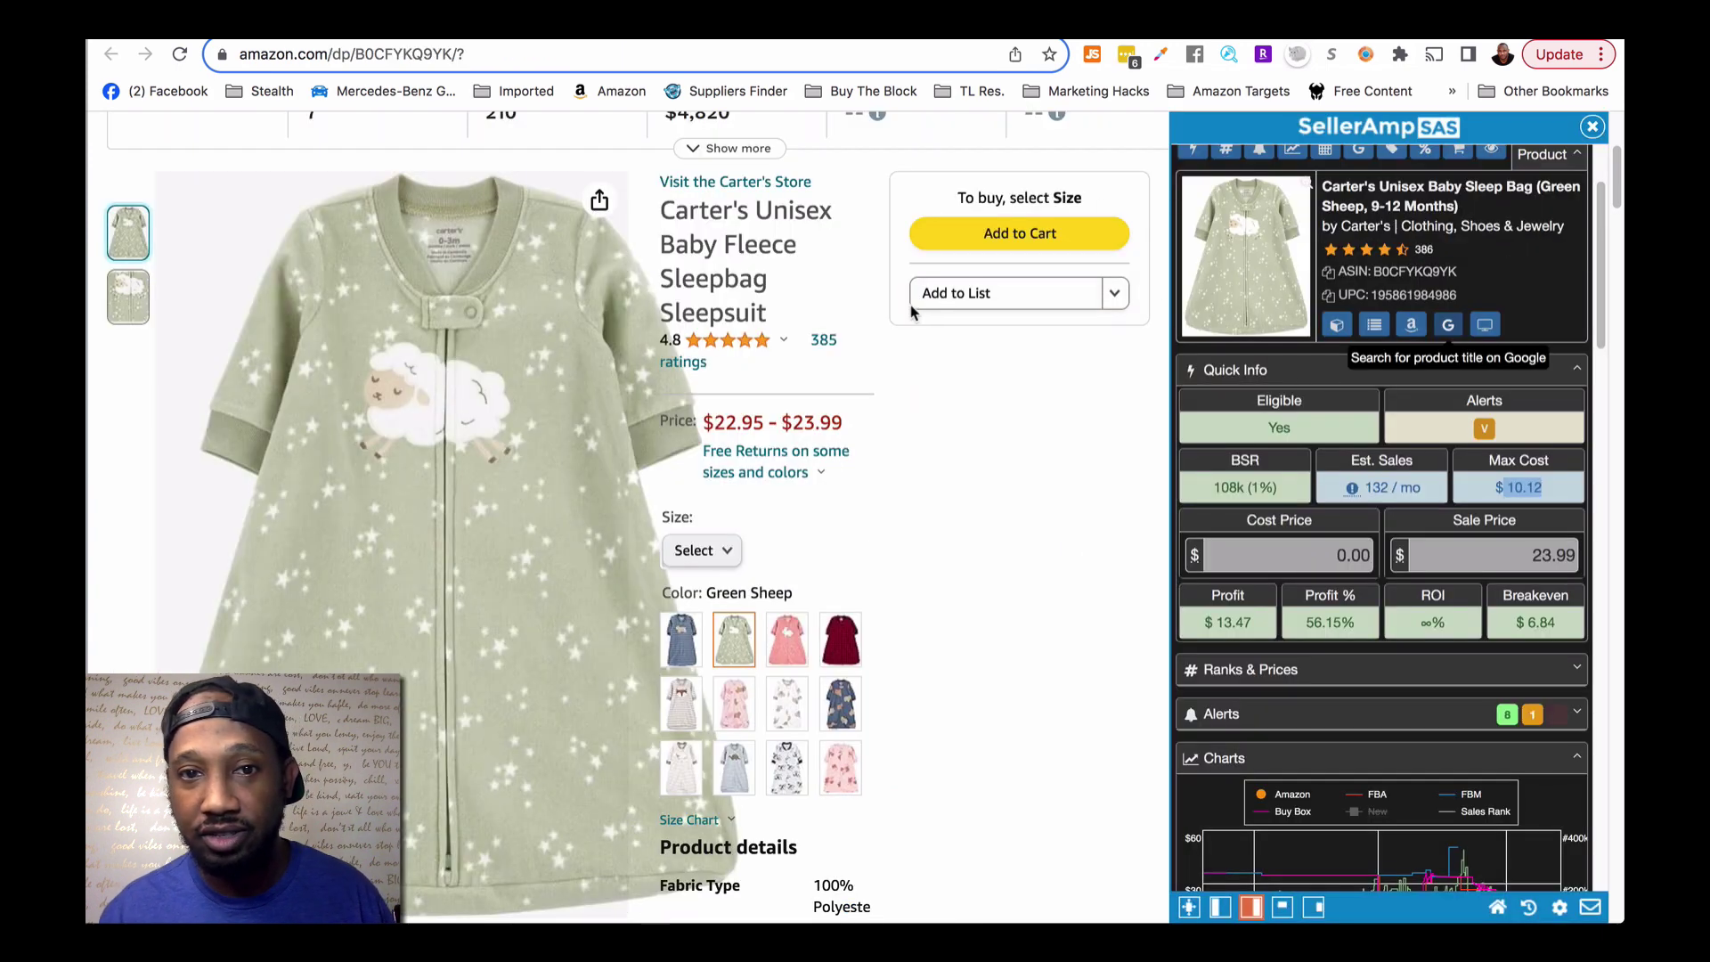
Set the sleepsuit's size to 9-12 Months on Amazon and look over the Google Shopping results for matching listings
click(710, 541)
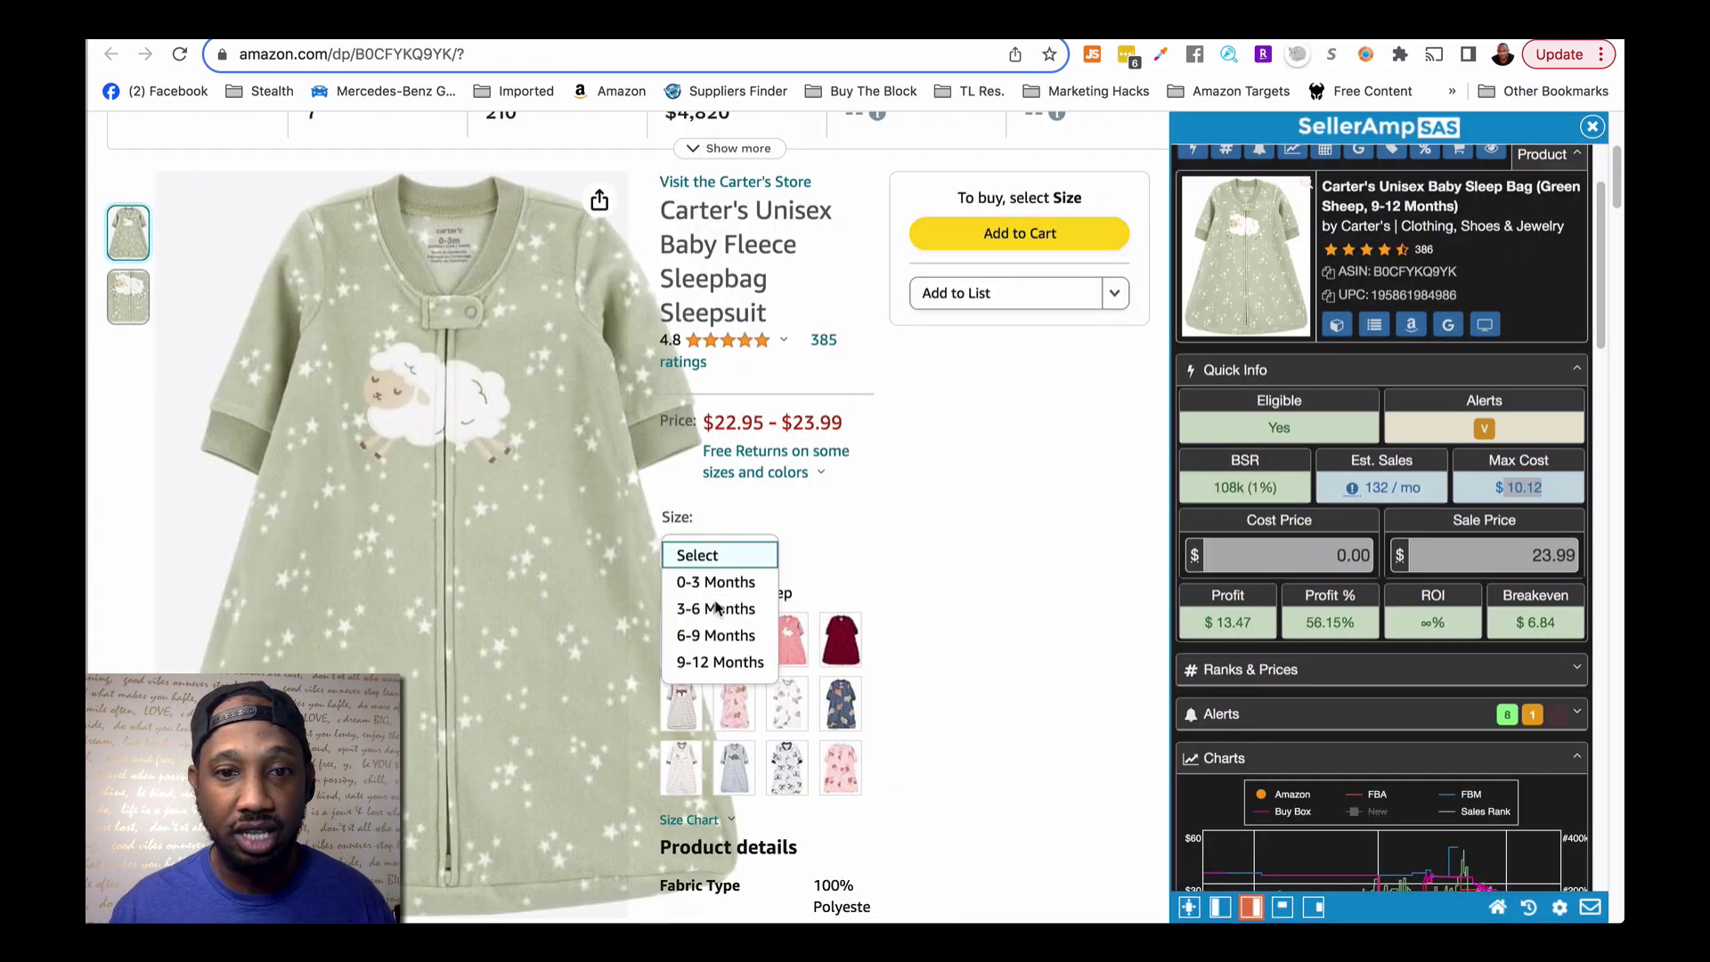
click(713, 662)
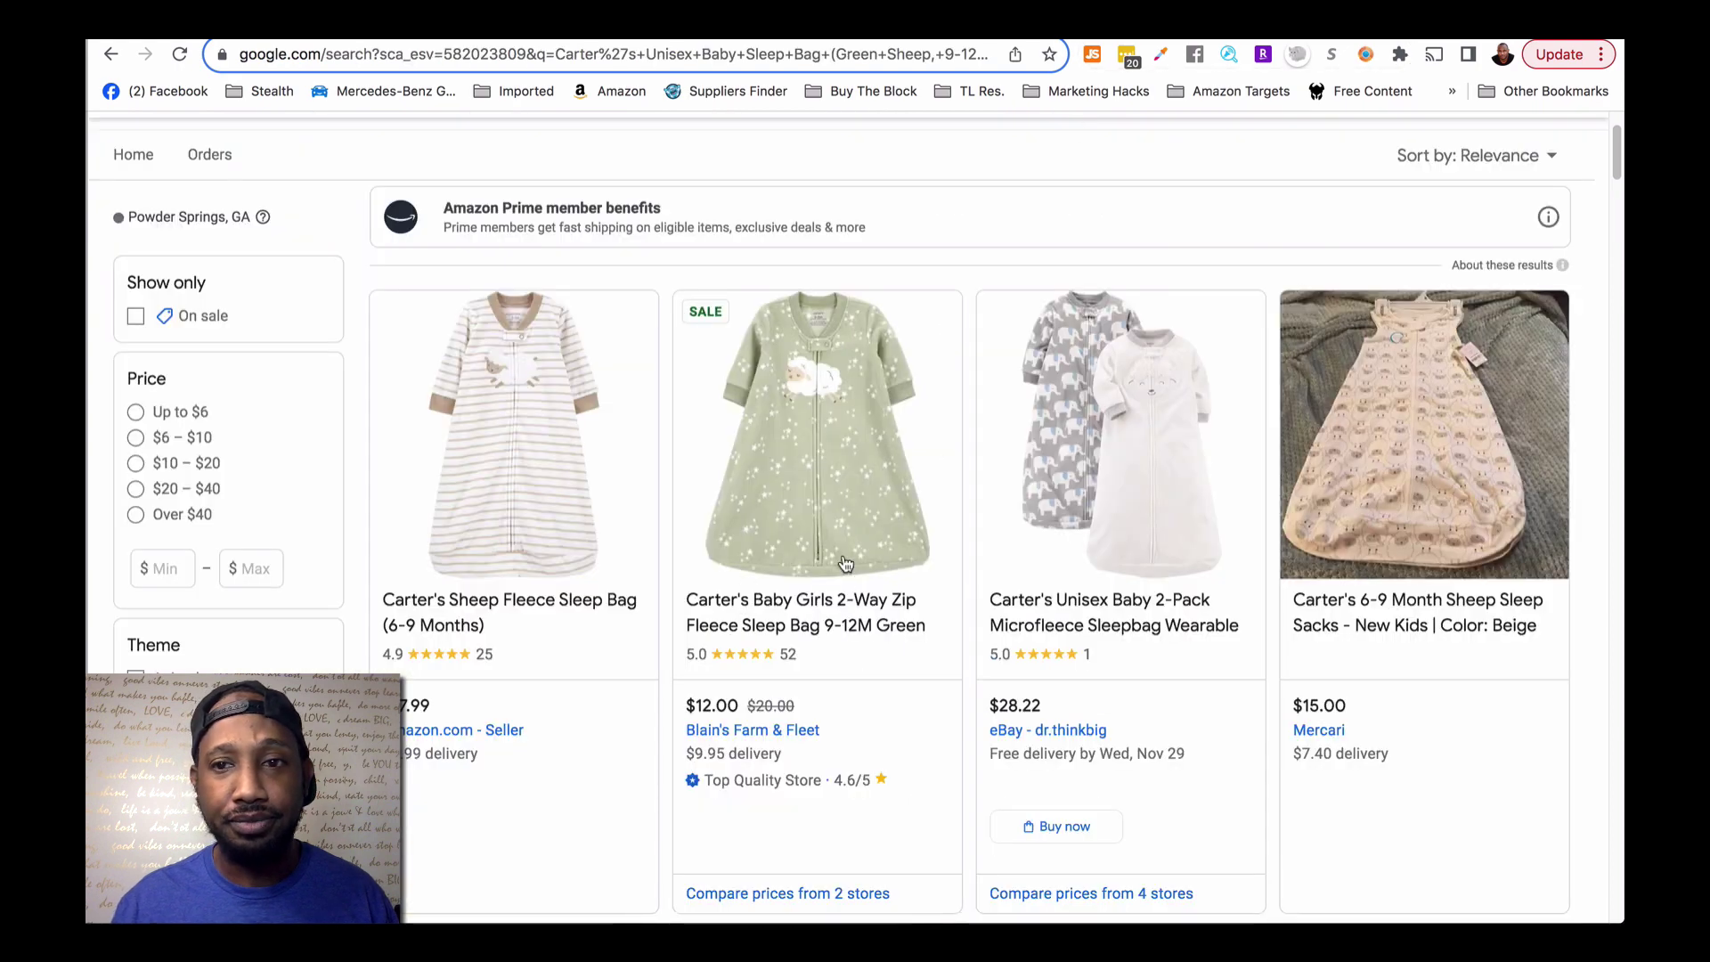
scroll(851, 537, down, 6)
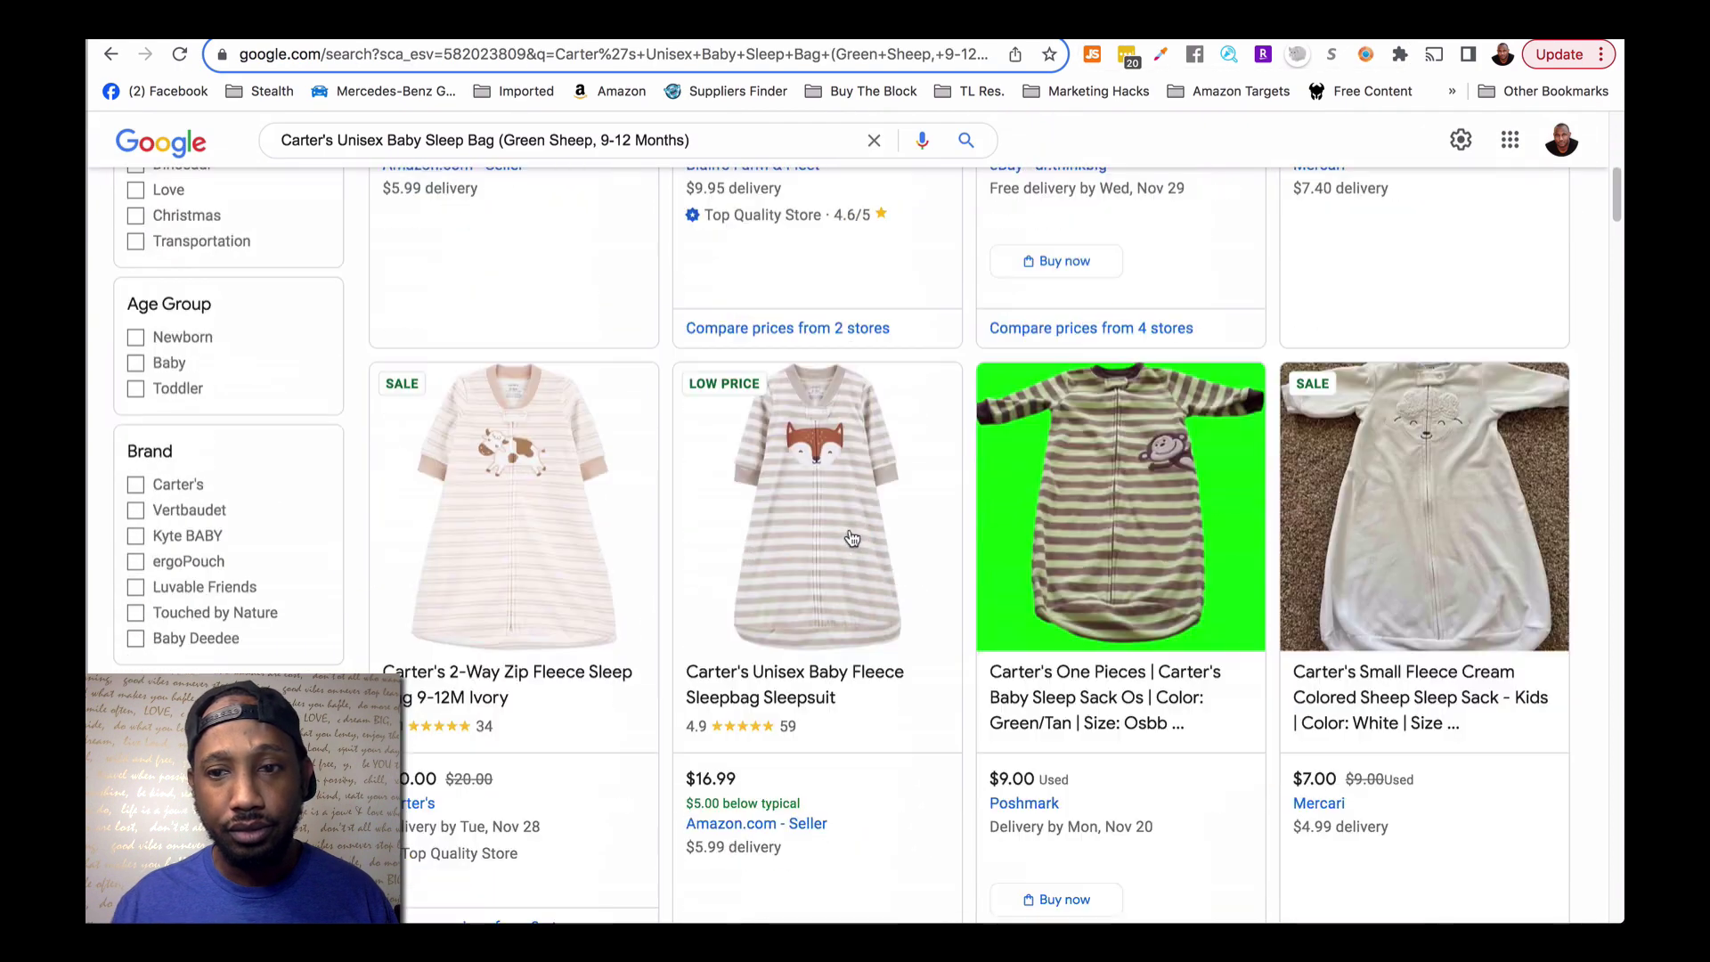
scroll(852, 538, up, 6)
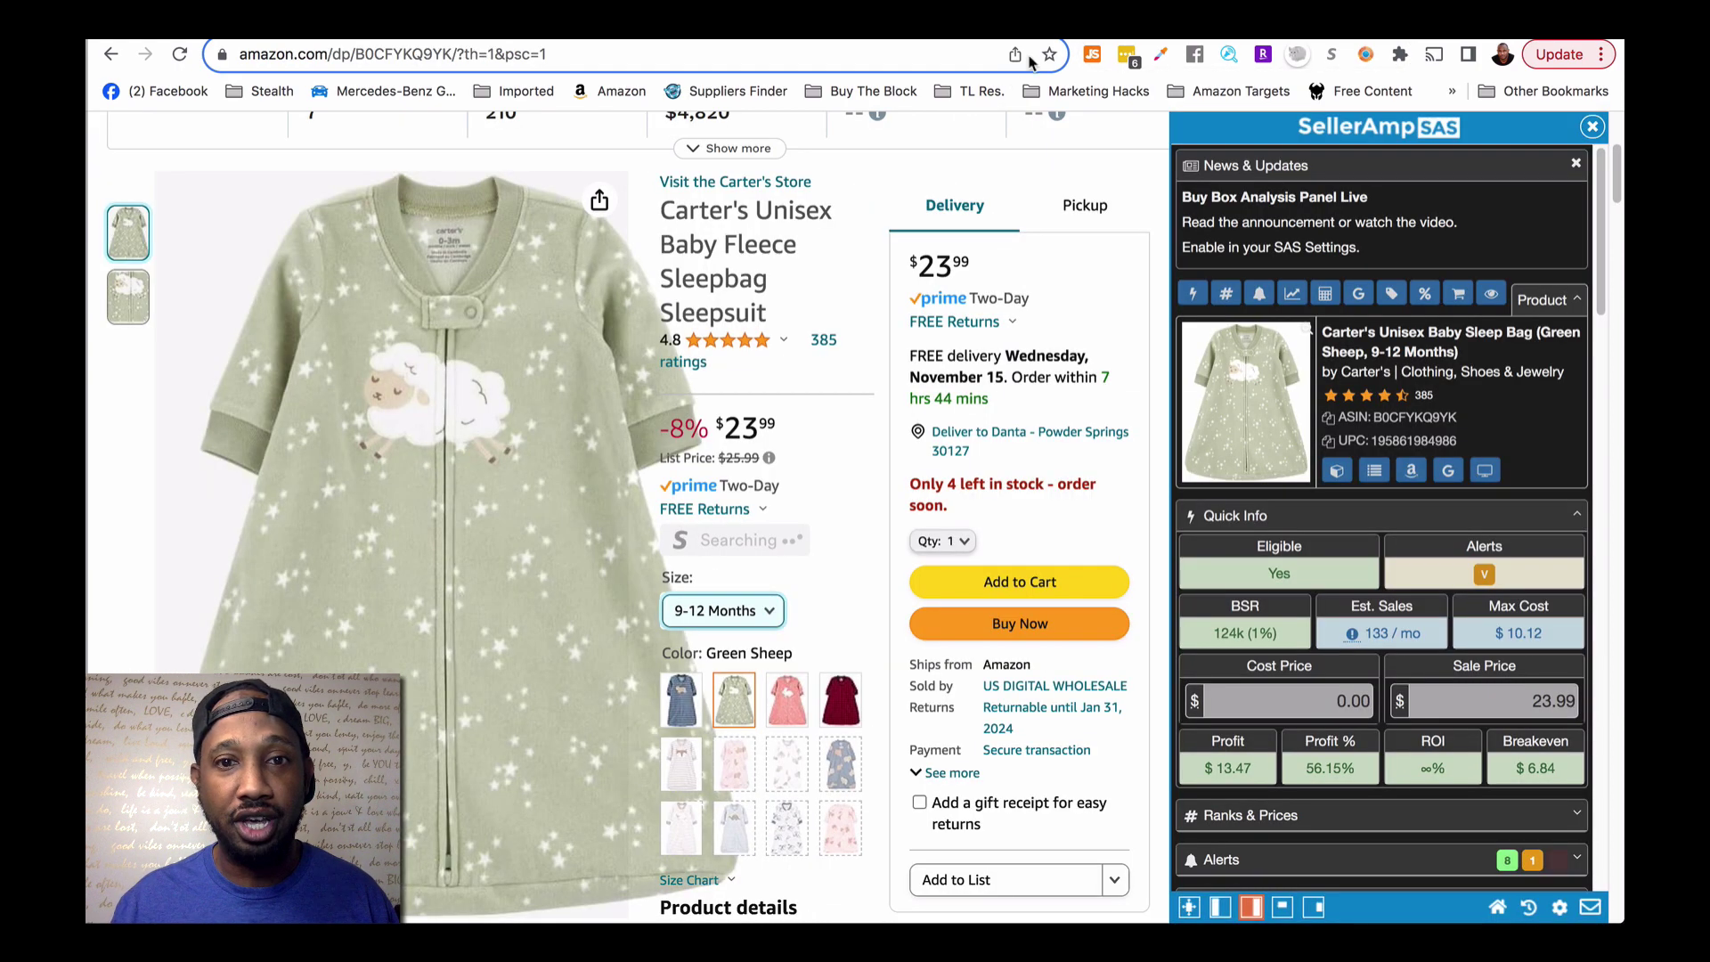
Run a Google Lens image search on the sleepsuit's Amazon photo and compare the retailers and prices among the matches
right_click(402, 473)
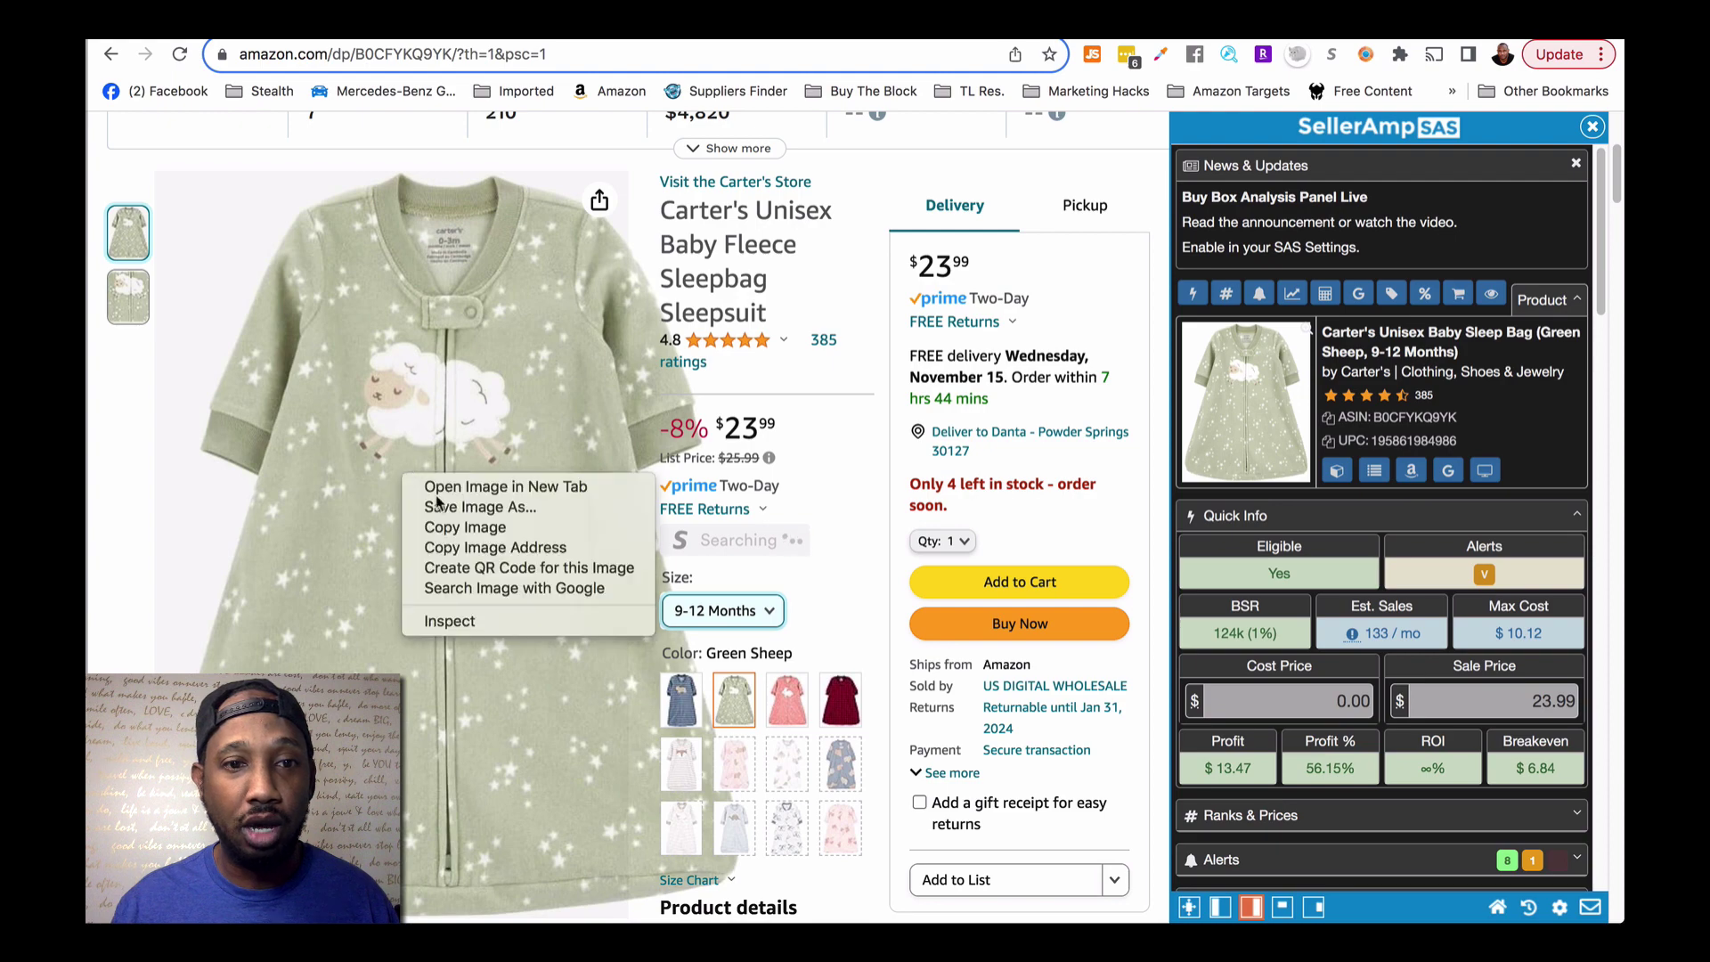
click(505, 584)
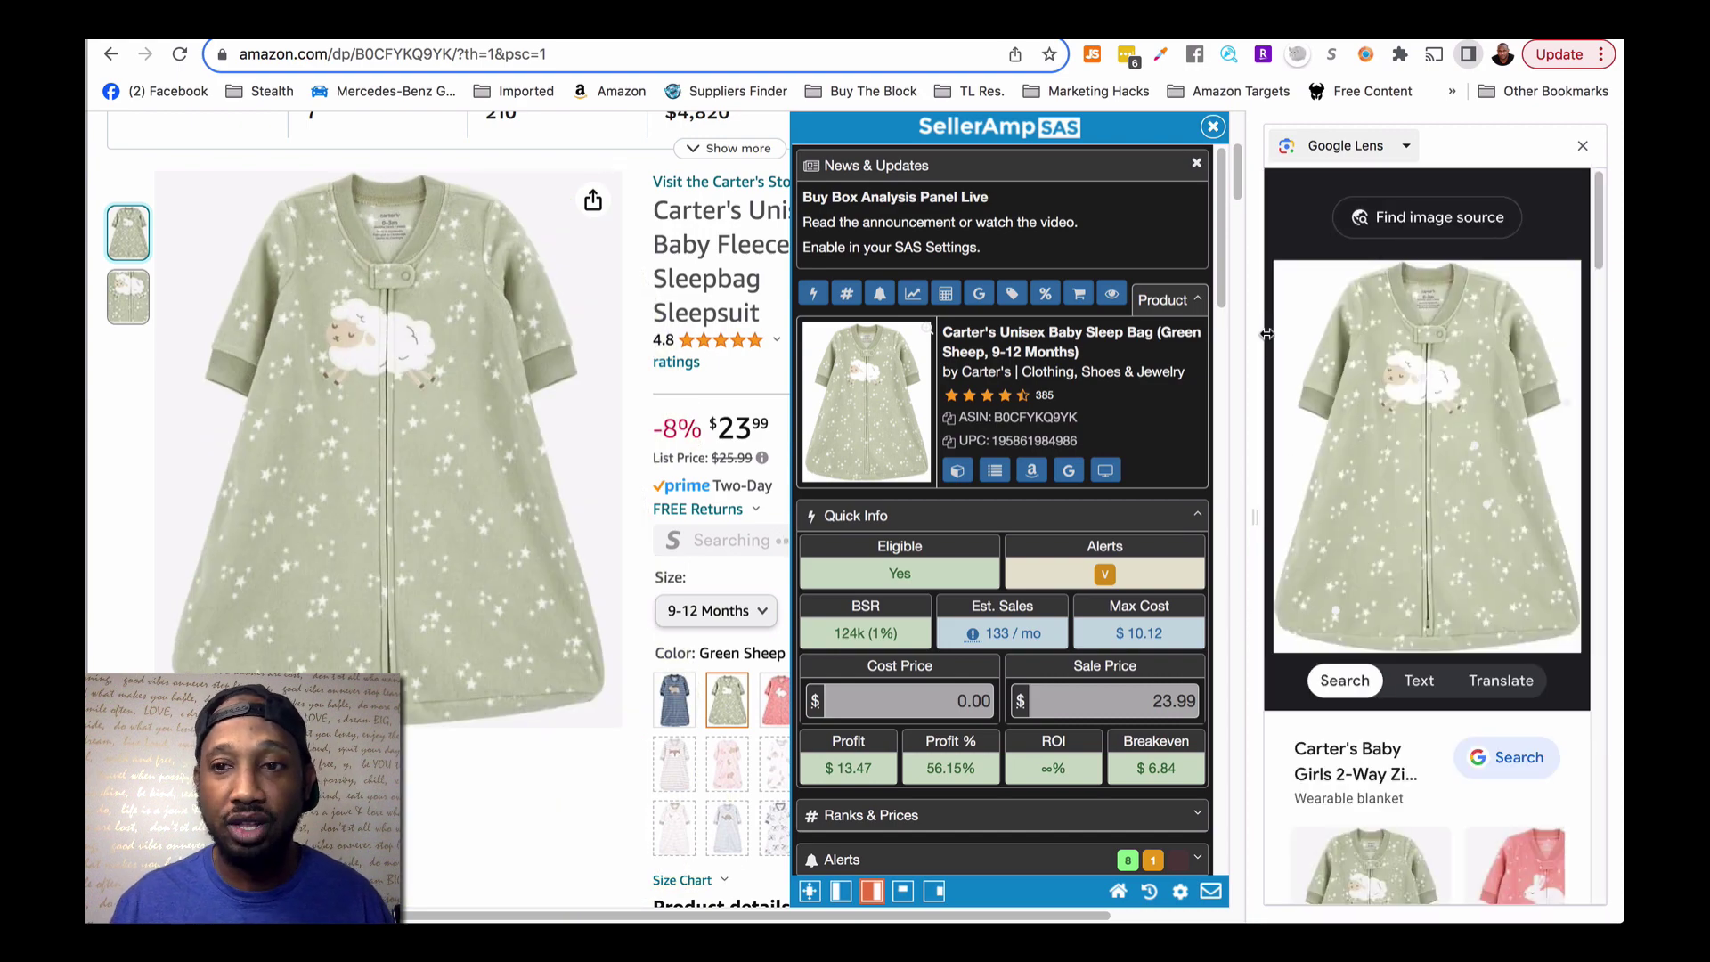
scroll(1349, 484, down, 3)
scroll(1350, 489, down, 3)
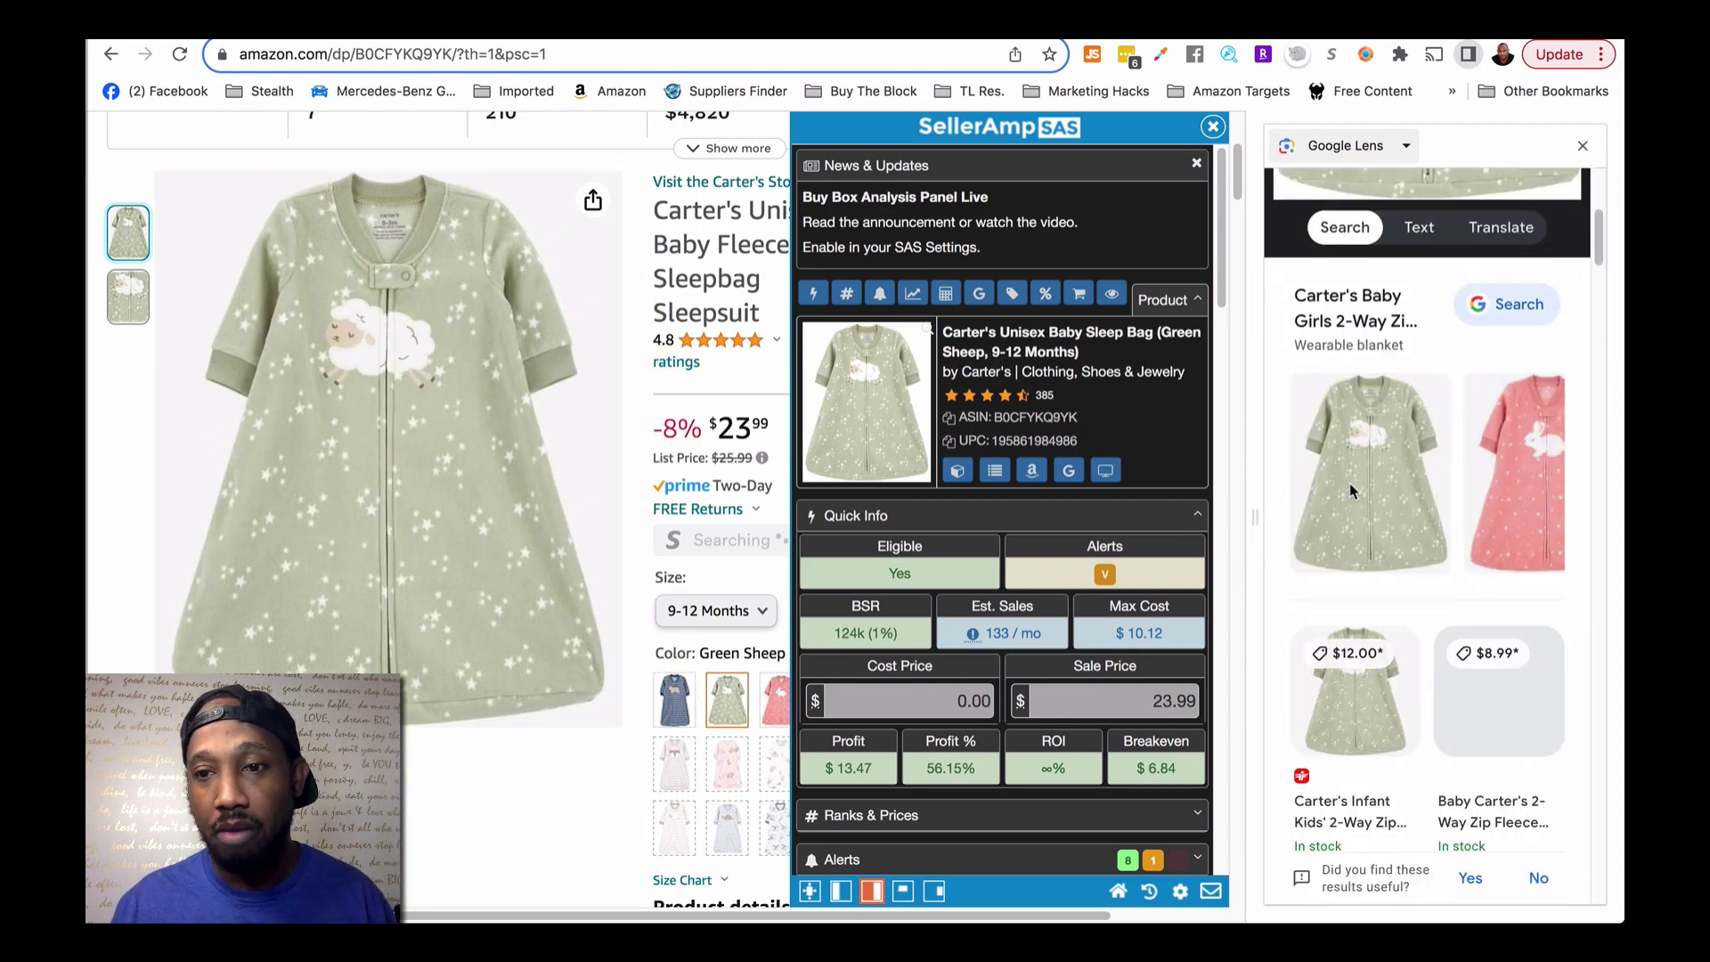
drag(1188, 509, 1183, 512)
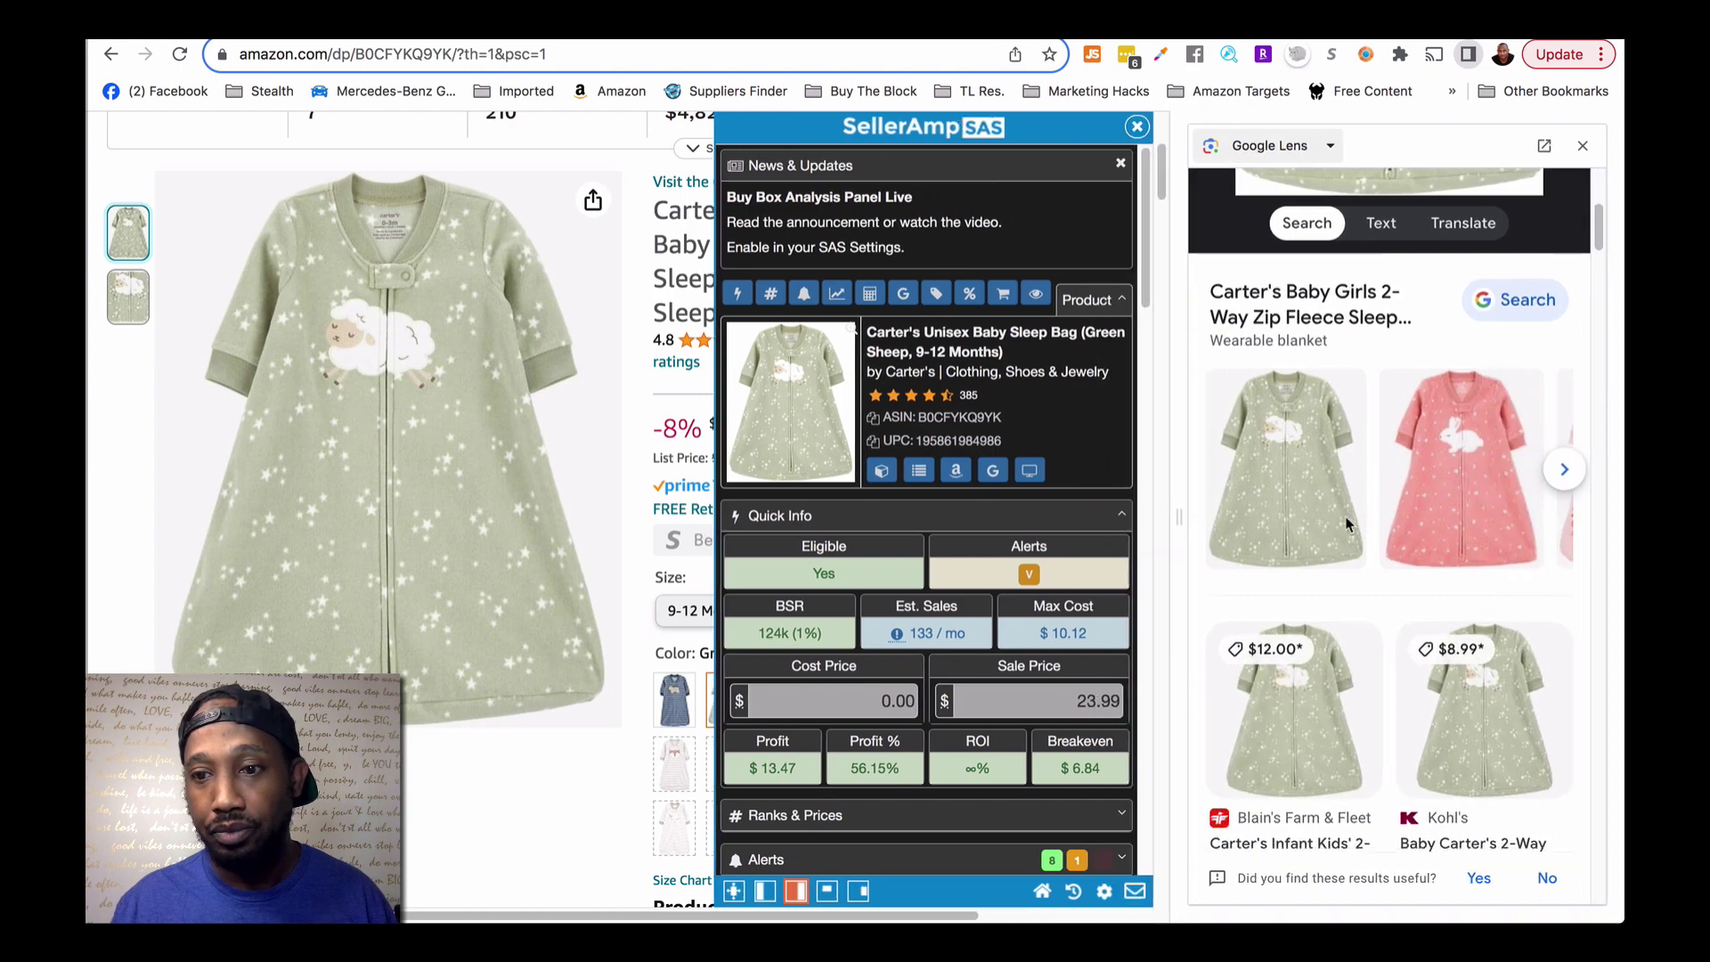
scroll(1369, 535, up, 3)
scroll(1342, 523, down, 1)
scroll(1343, 523, down, 3)
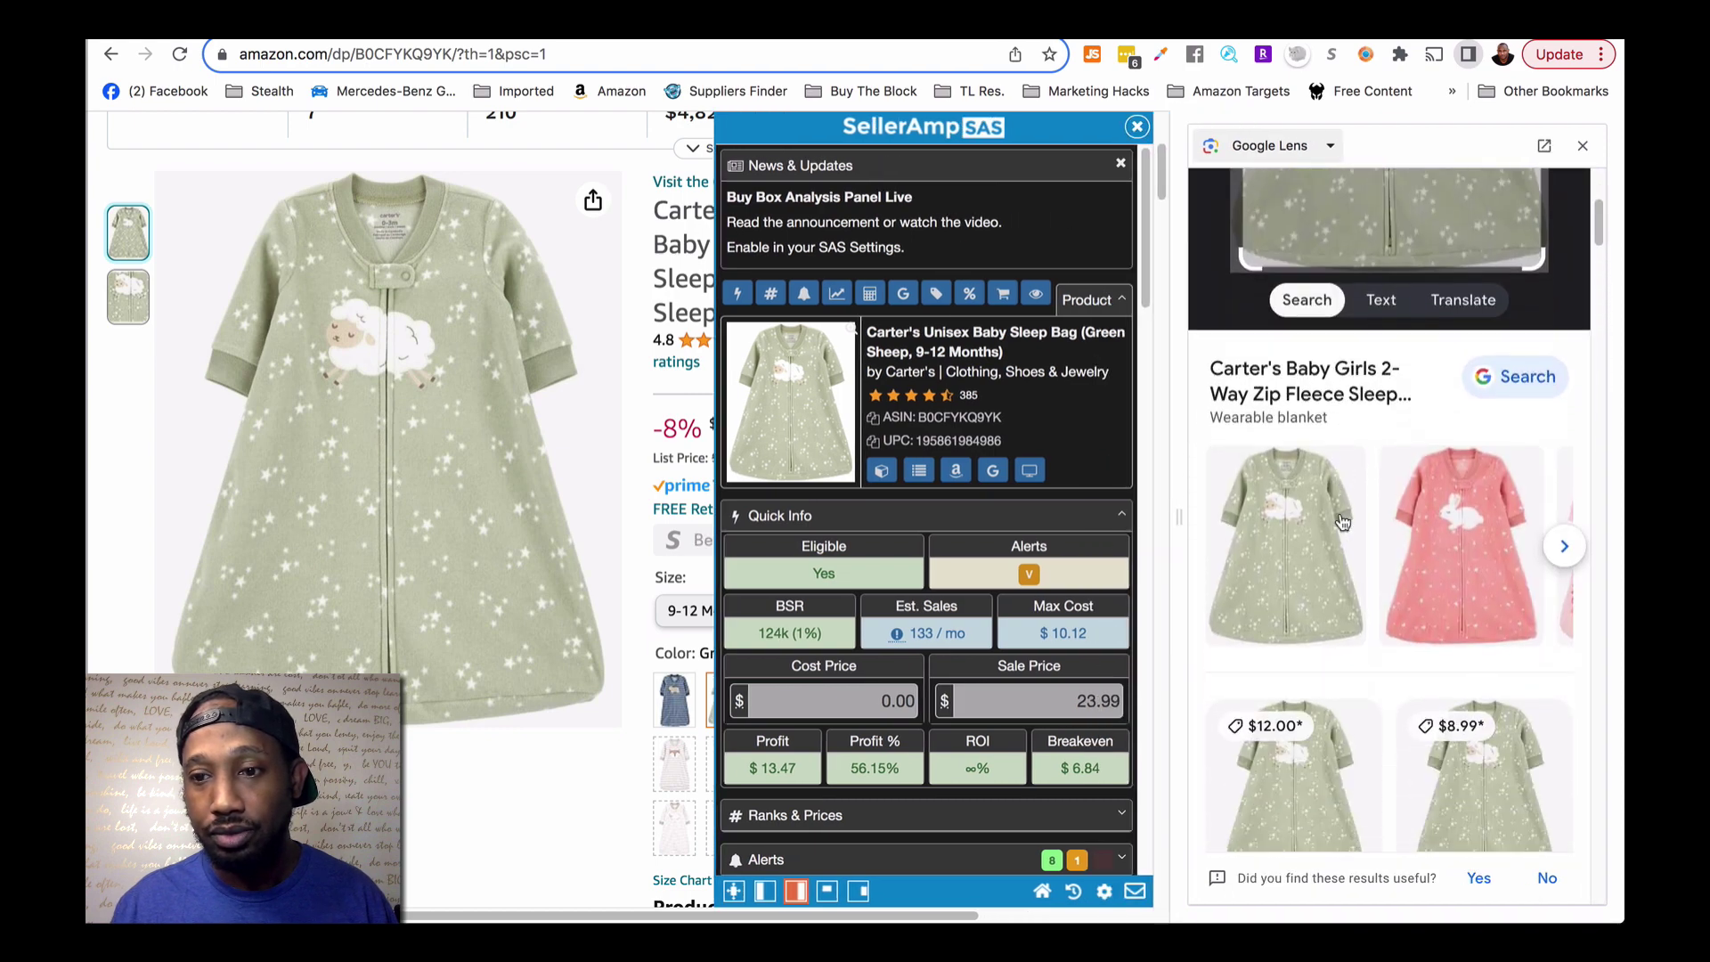
scroll(1342, 523, down, 1)
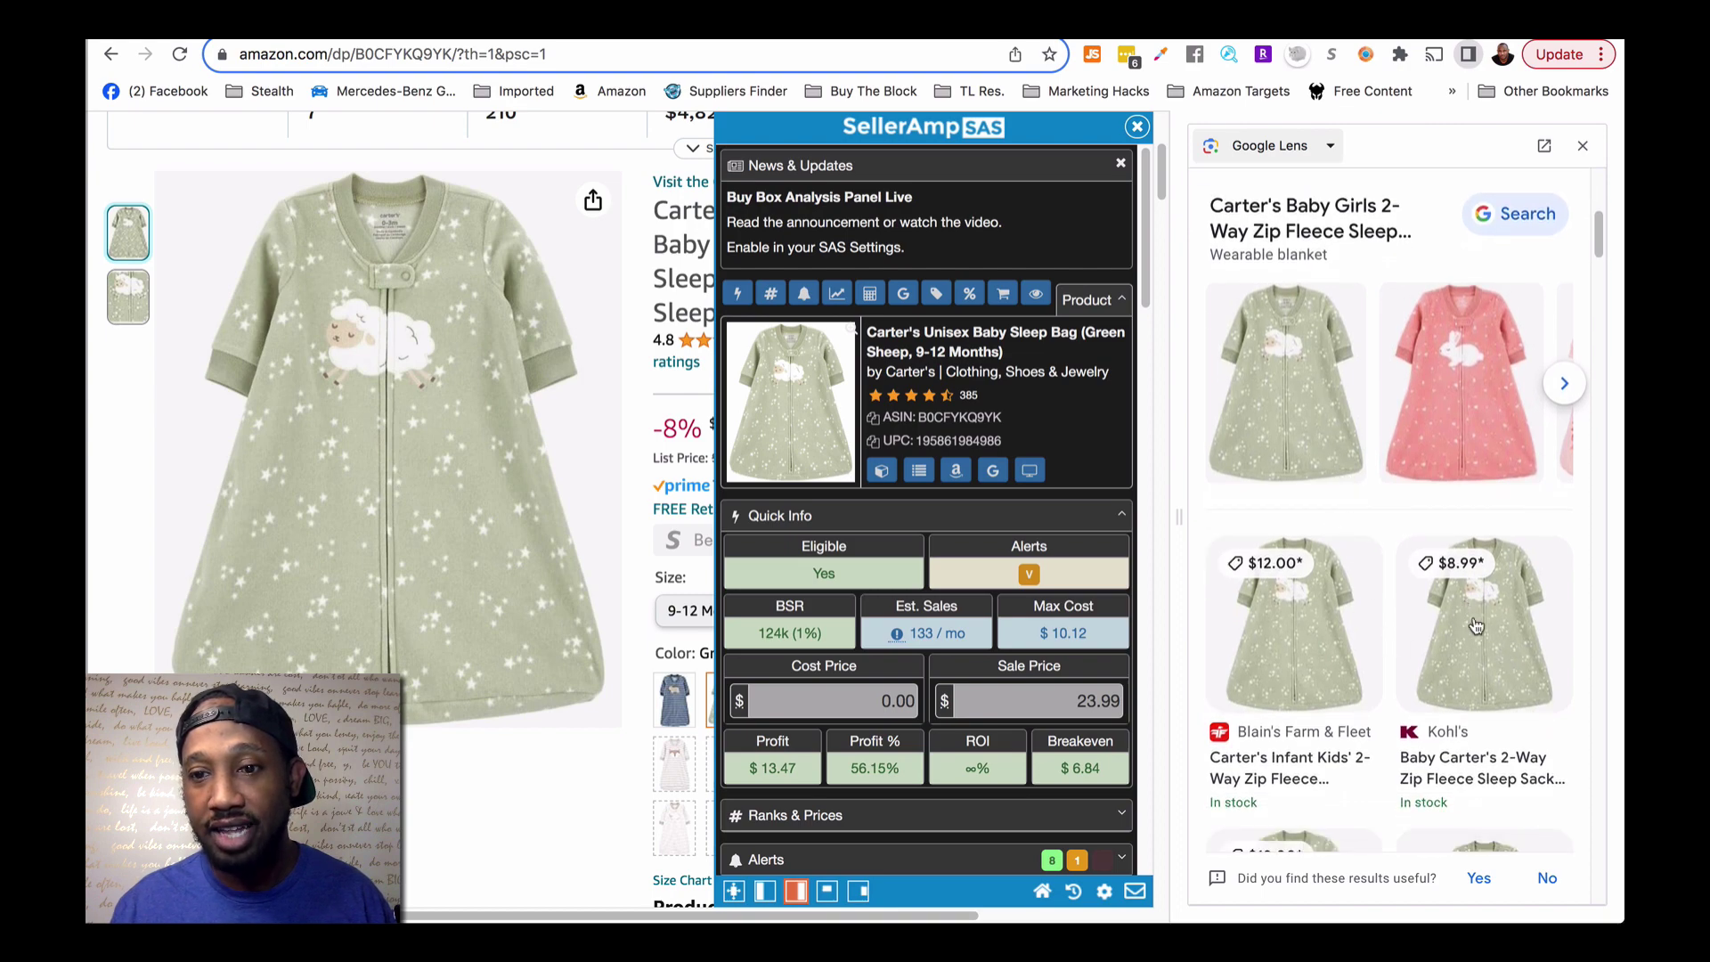
scroll(1494, 609, down, 5)
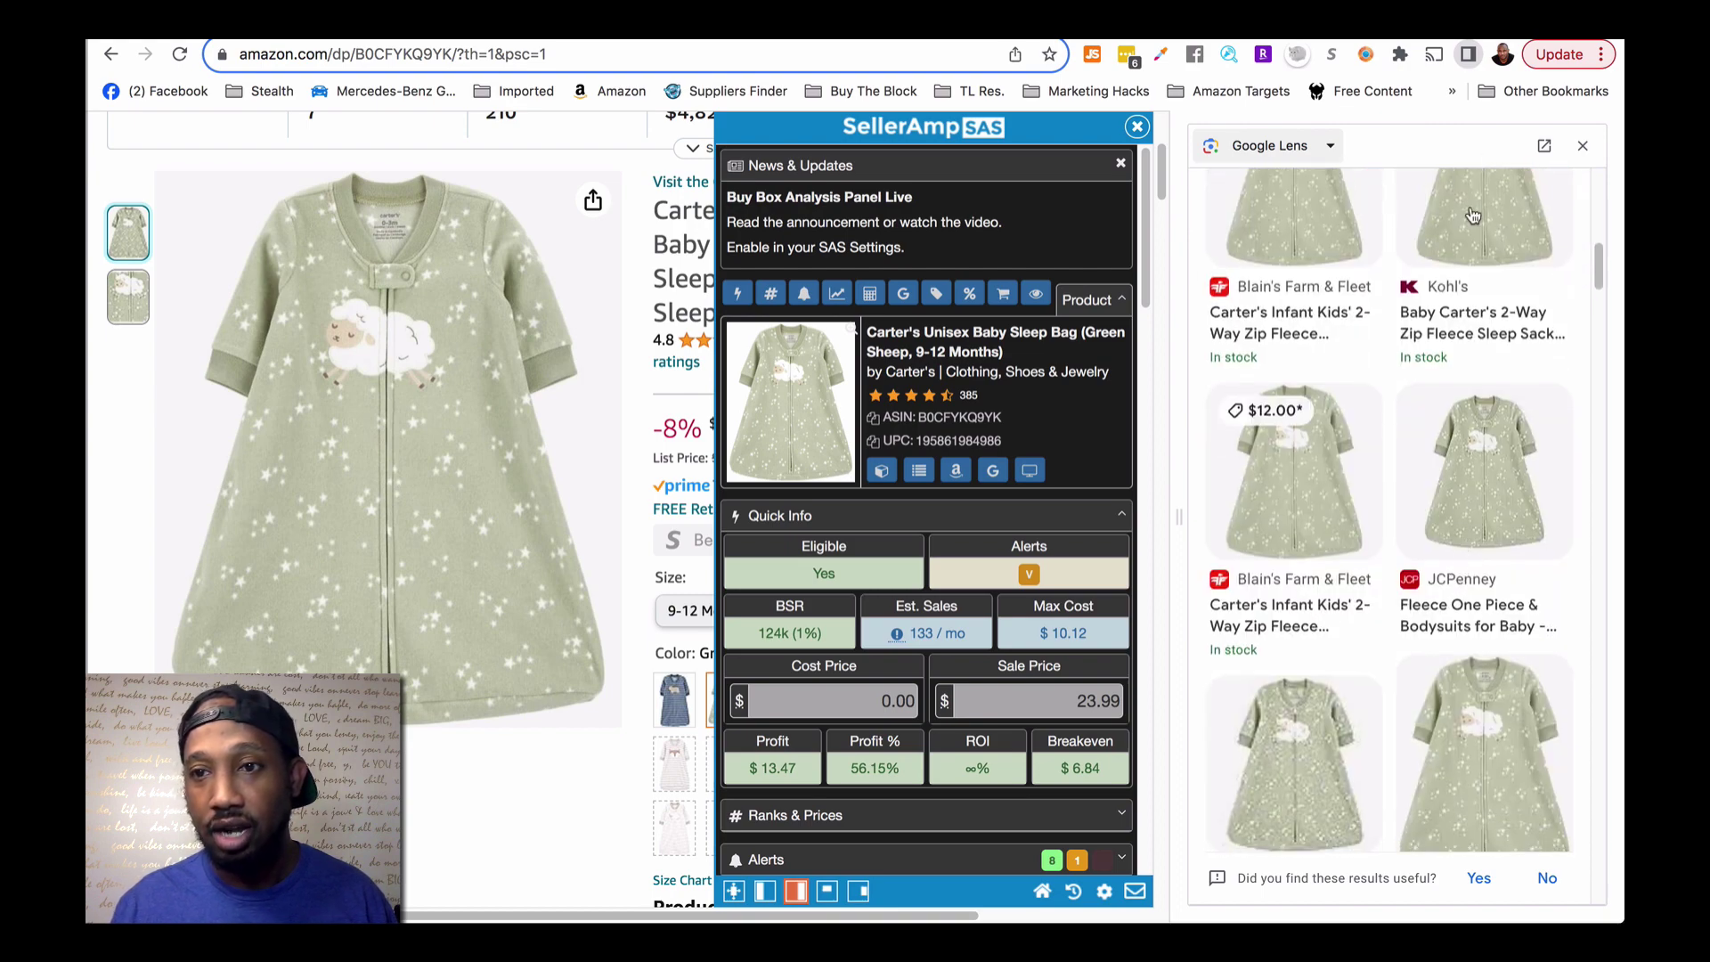
Open the Kohl's listing for the sleep sack from the Lens matches, browse the remaining matches and close Google Lens
click(1440, 299)
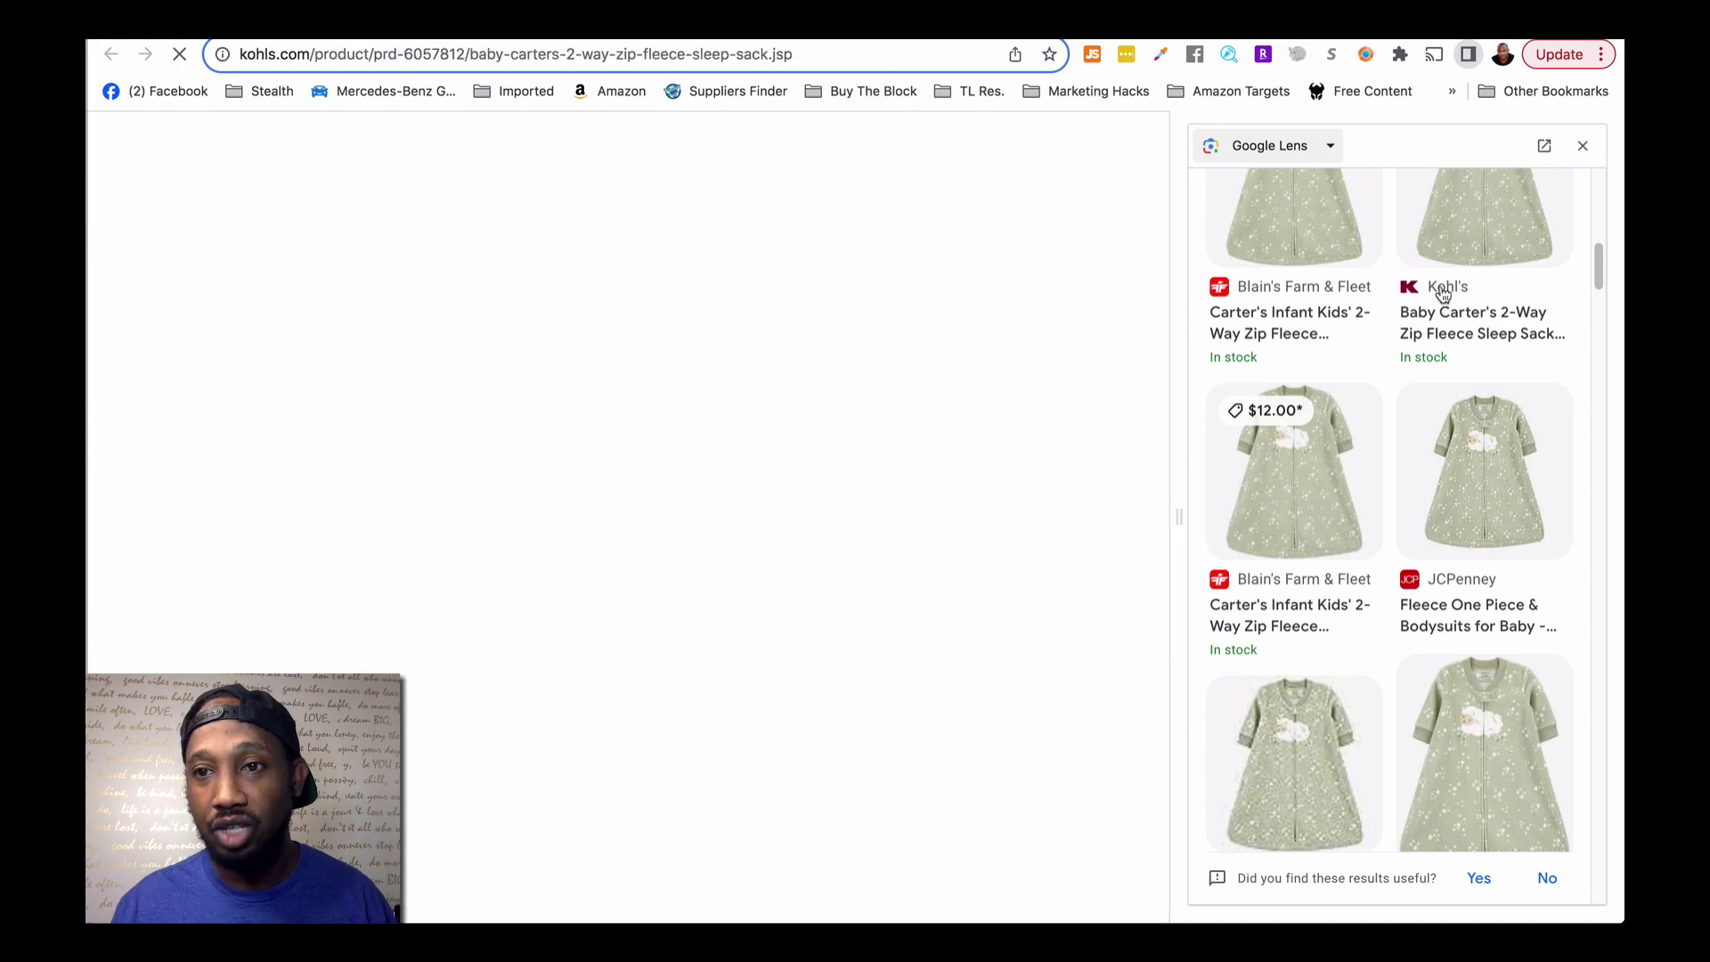
scroll(1423, 550, down, 4)
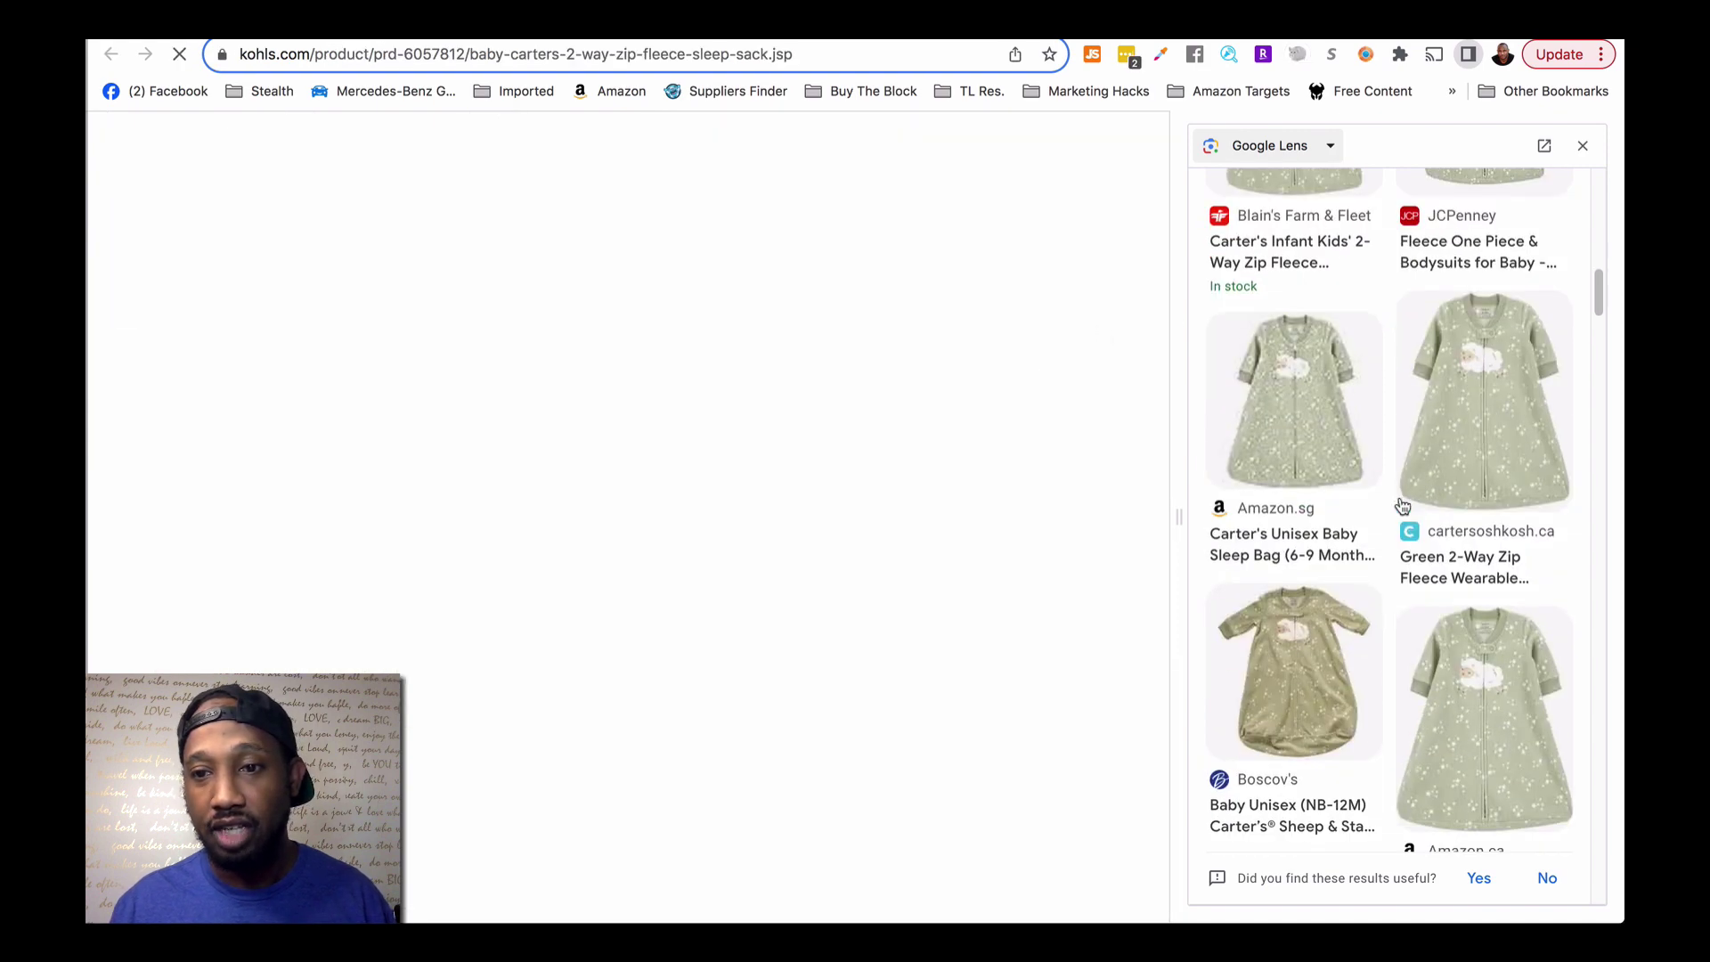
scroll(1313, 442, down, 2)
scroll(1313, 442, down, 4)
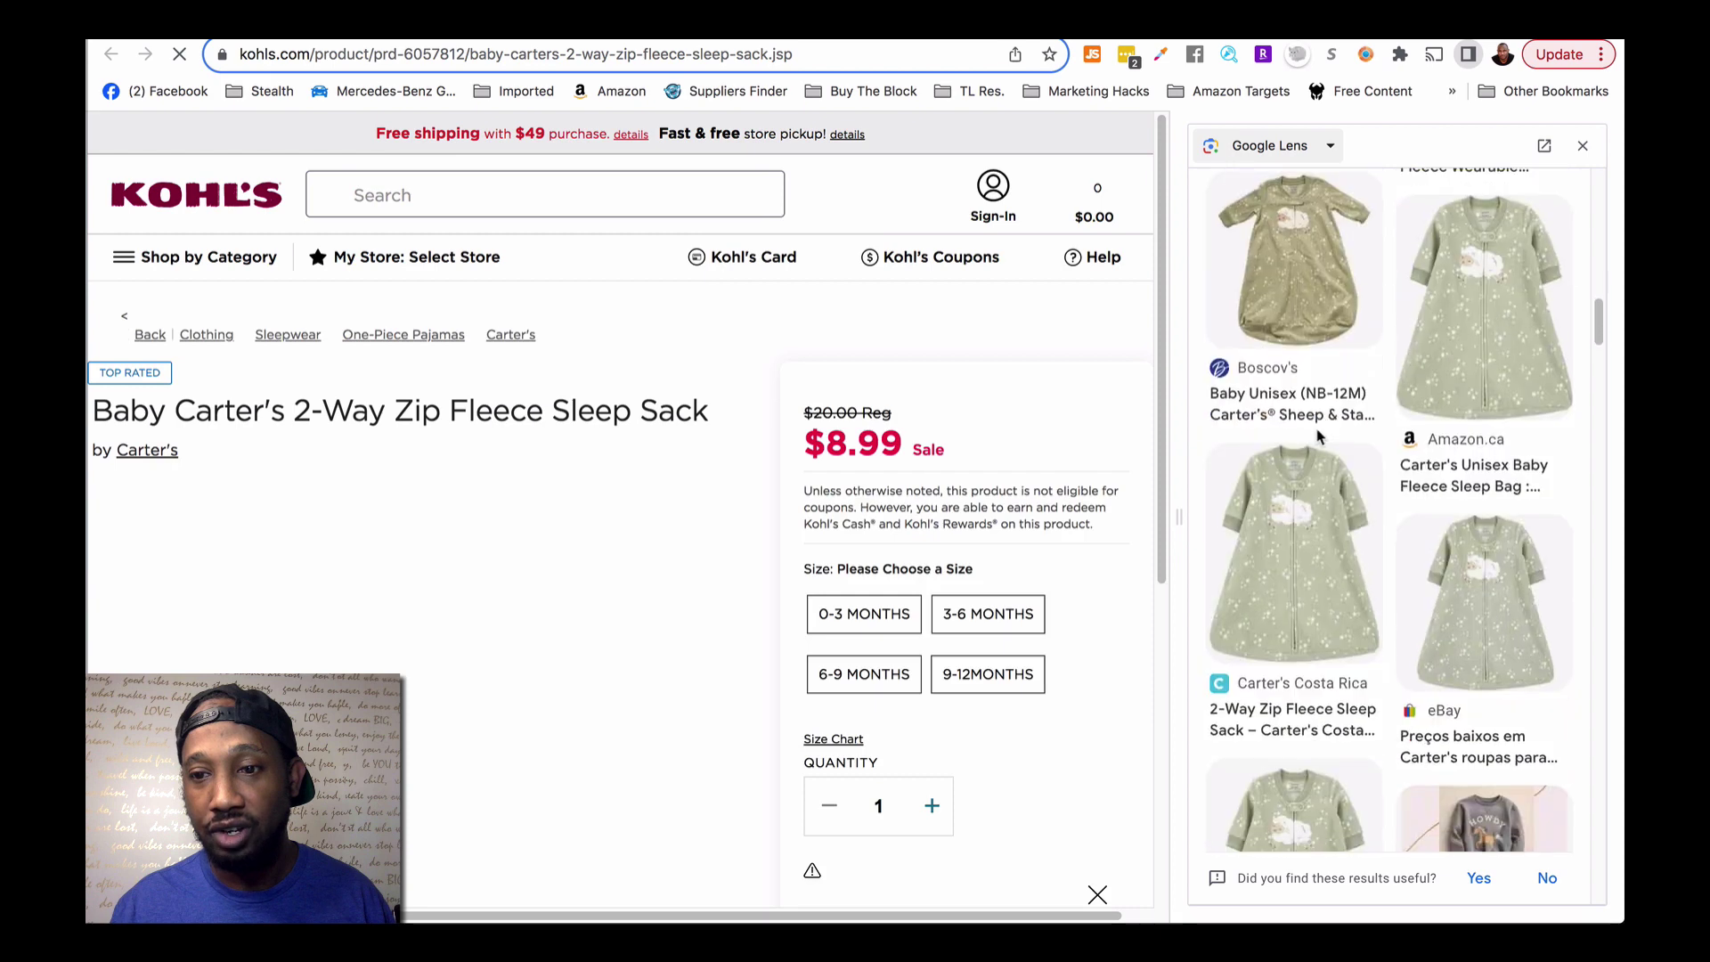
scroll(1378, 560, down, 4)
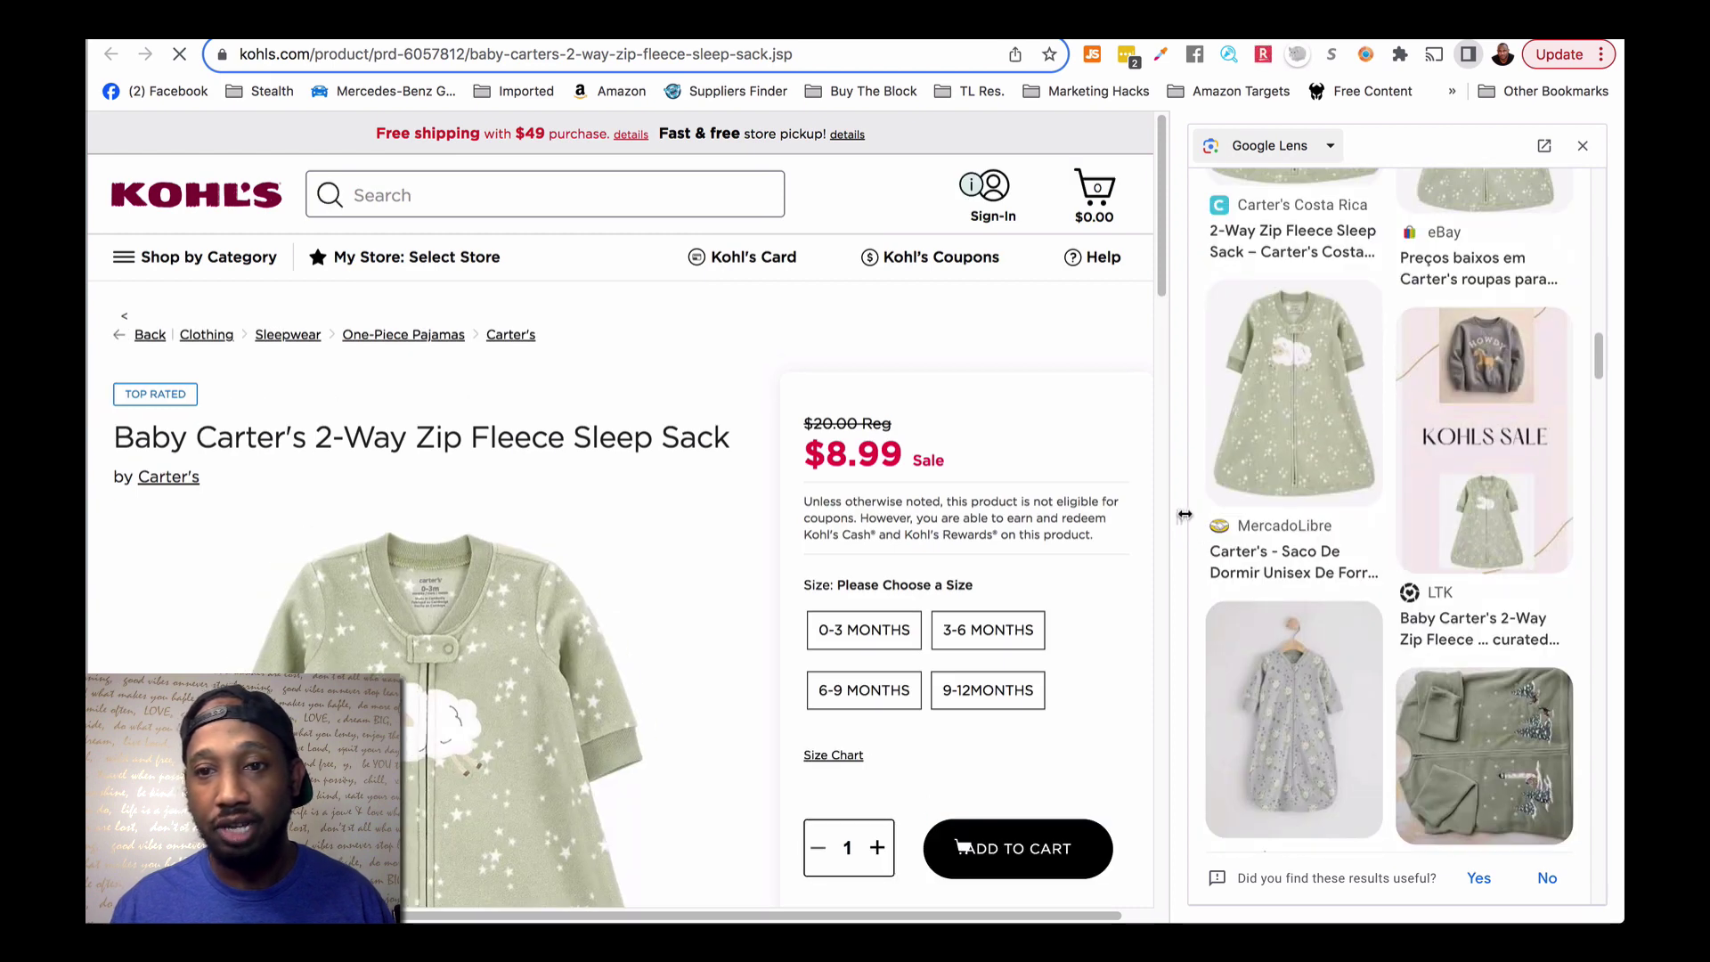
drag(1180, 514, 1501, 506)
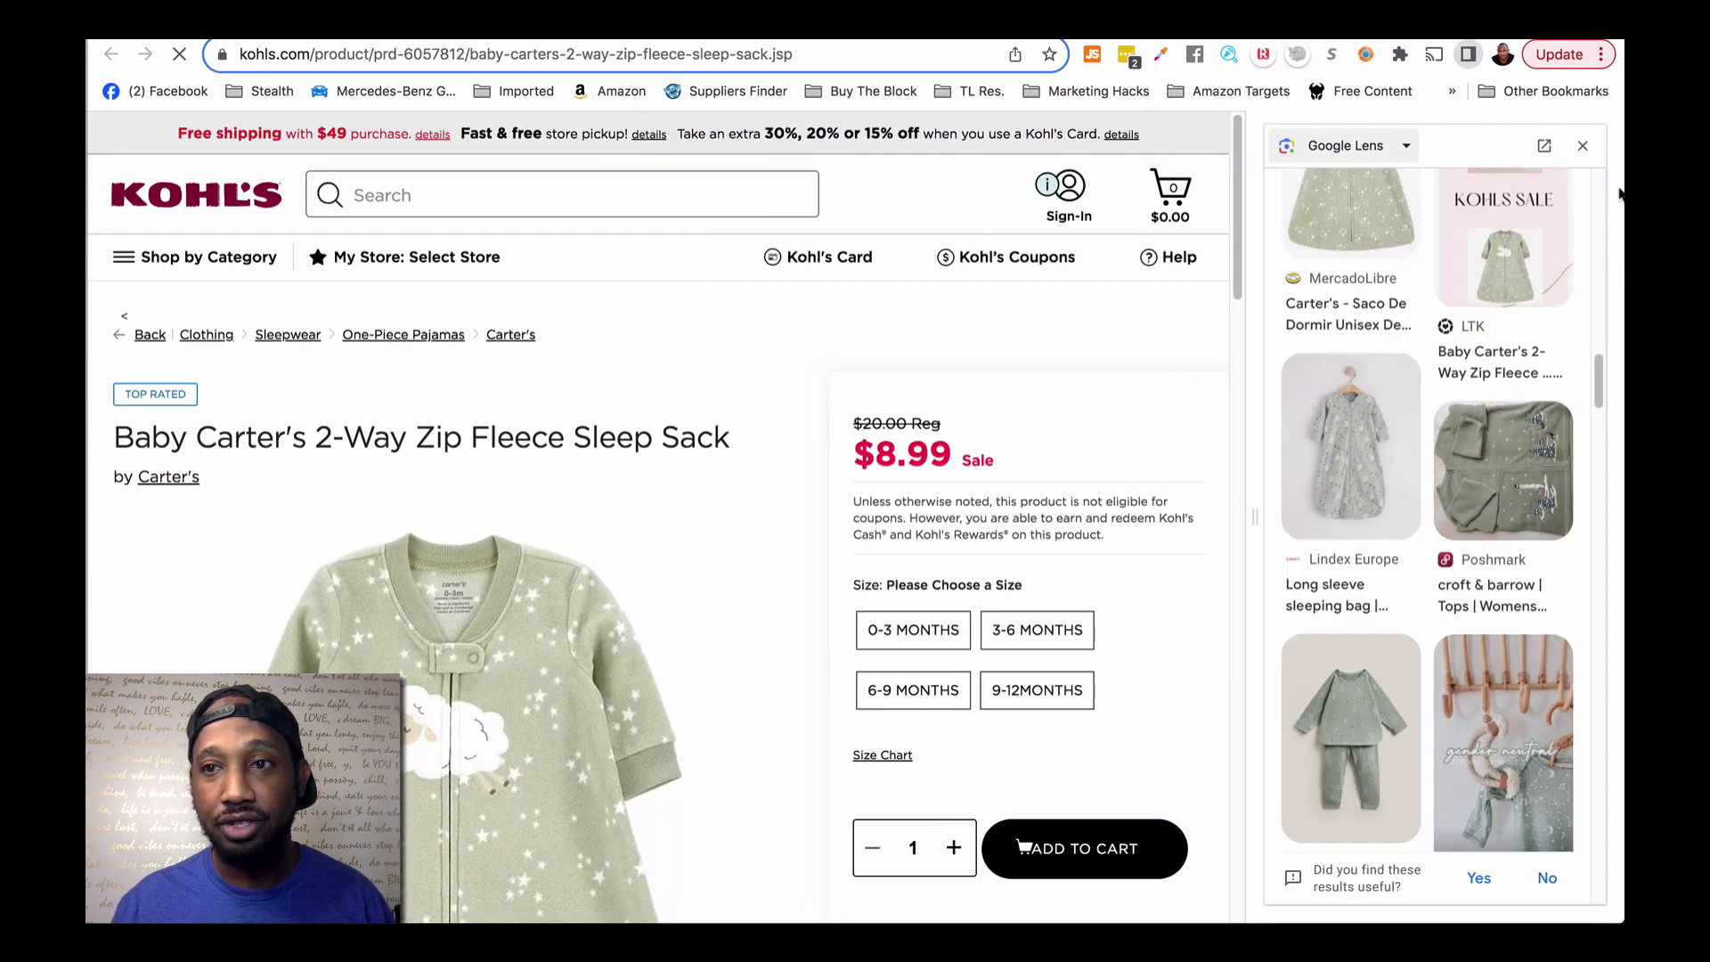
click(1583, 148)
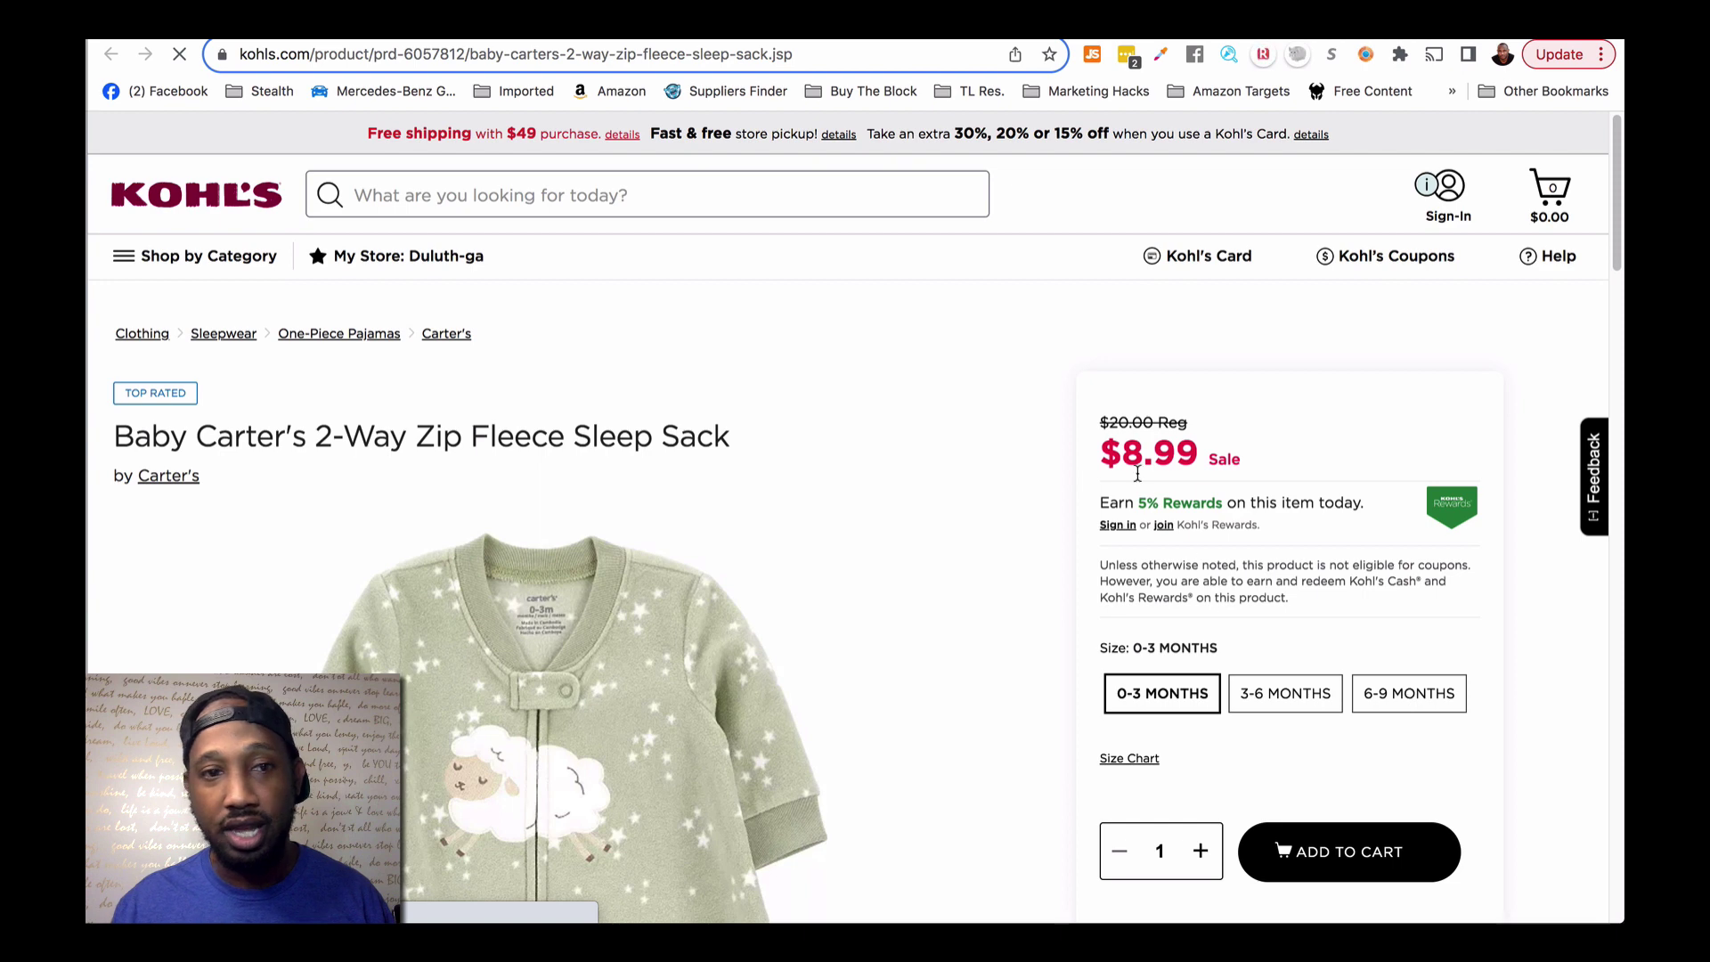
Check the Kohl's sleep sack's sale price, available sizes and shipping options, and choose the 6-9 Months size
scroll(1207, 622, down, 1)
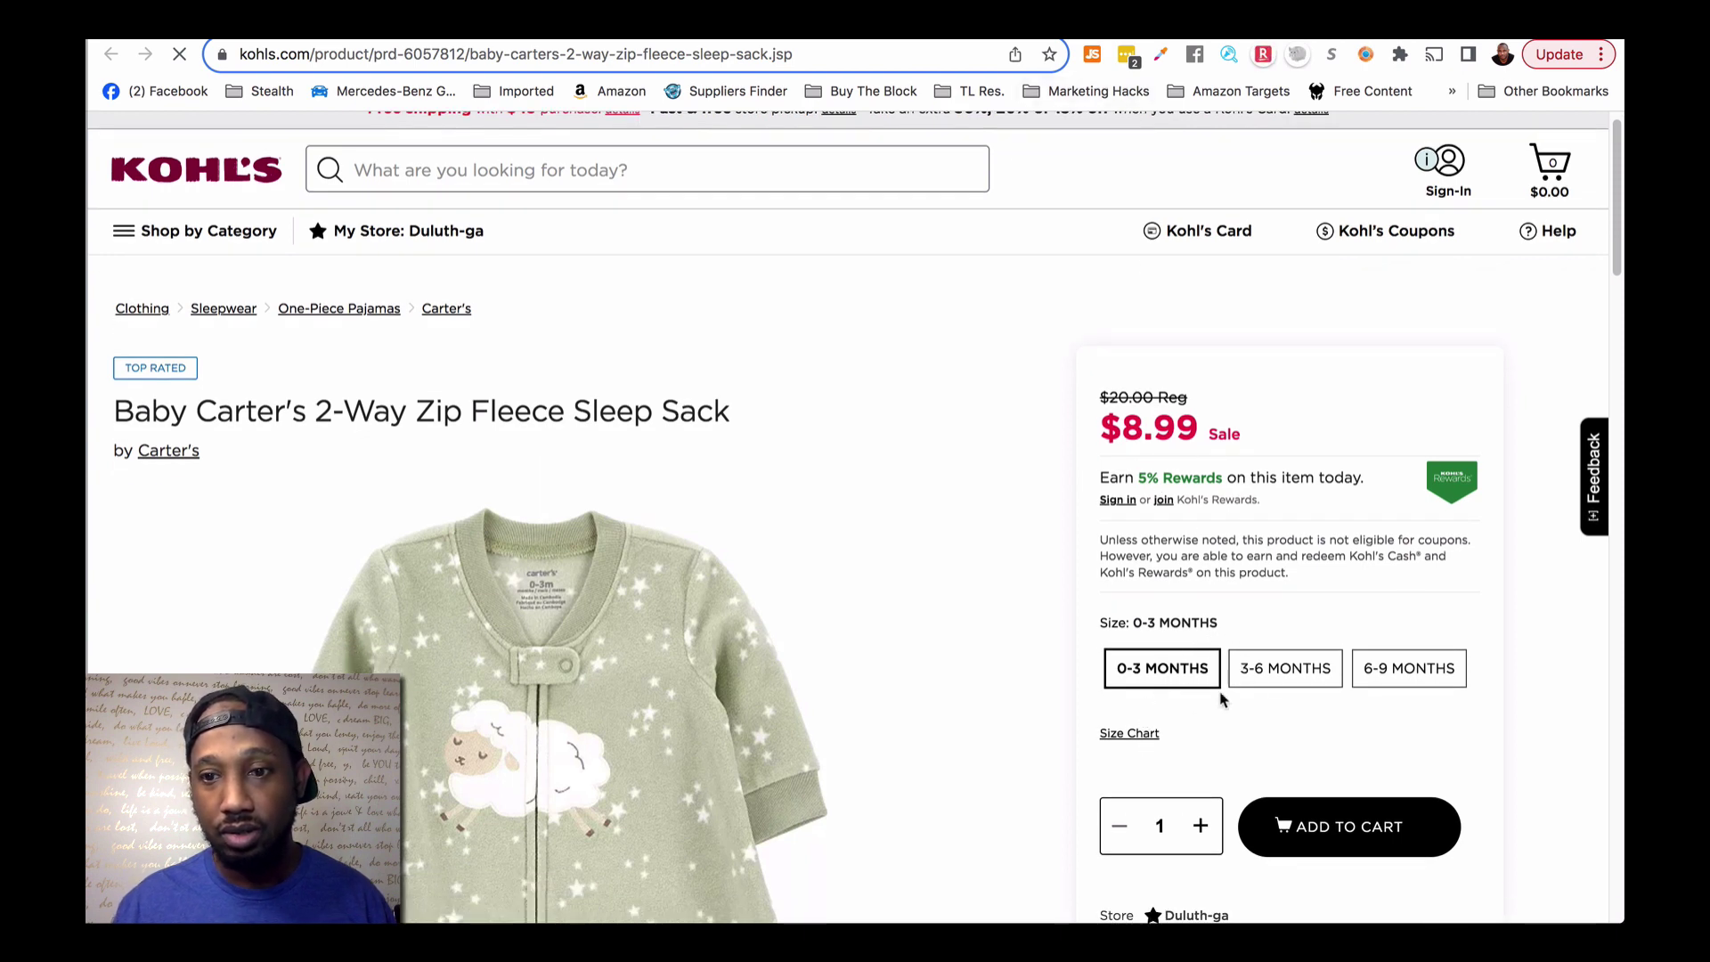
scroll(1190, 768, down, 3)
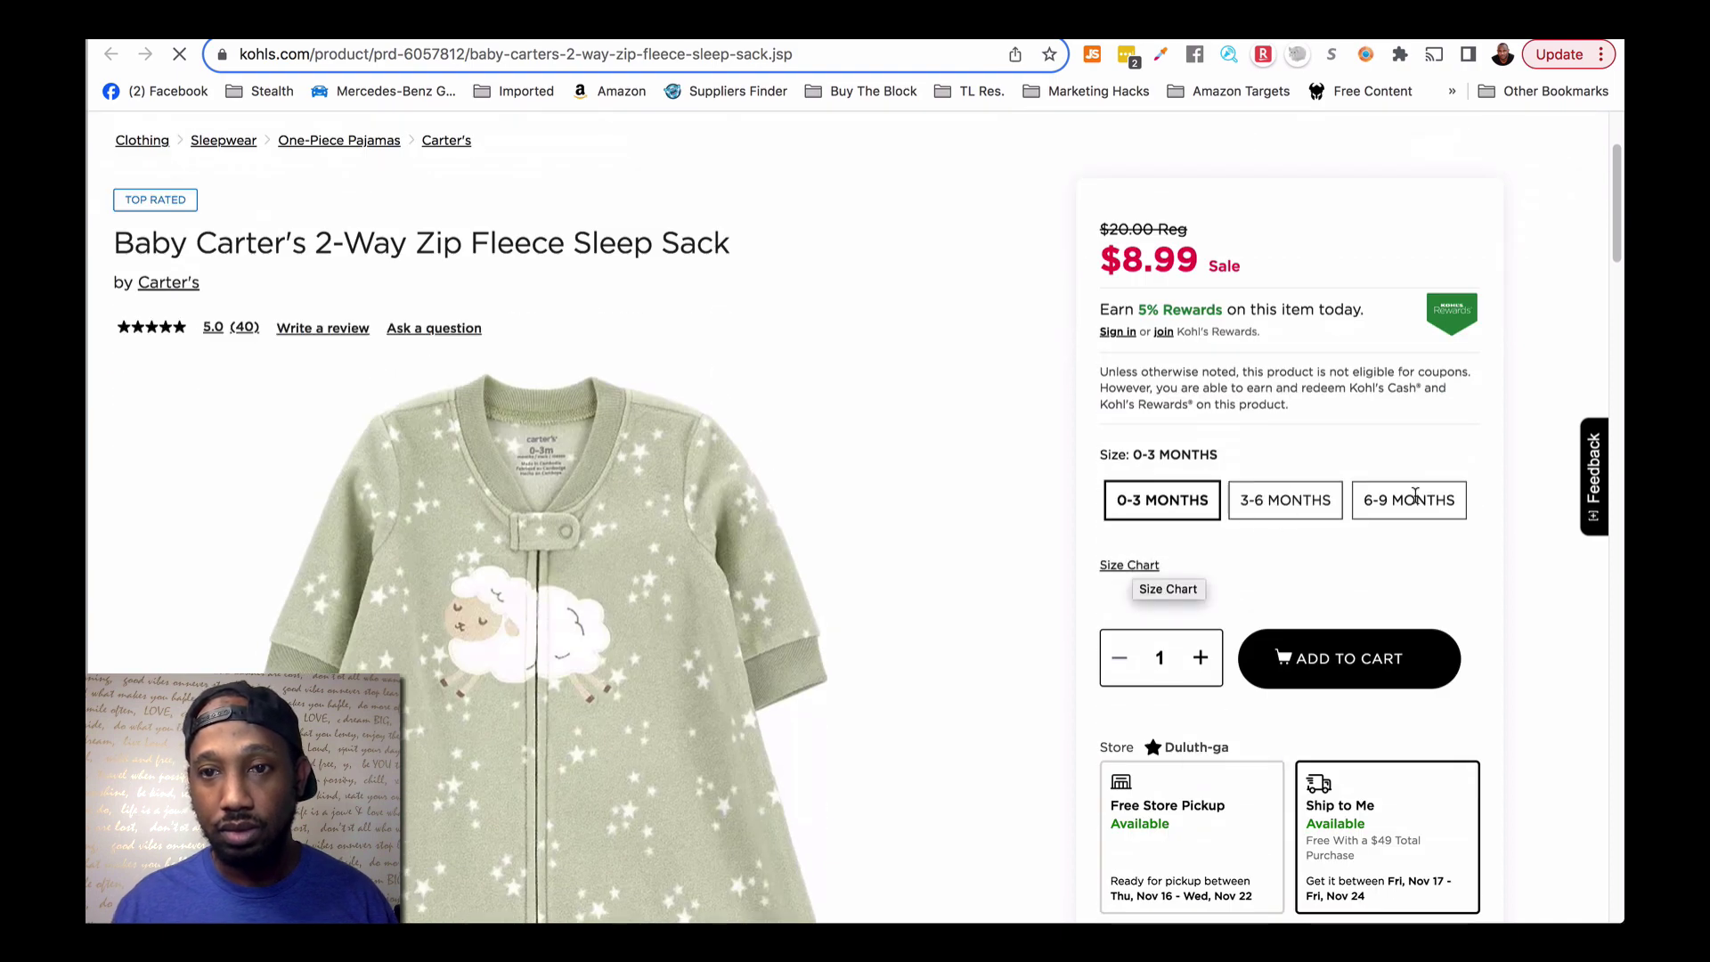
scroll(945, 440, down, 2)
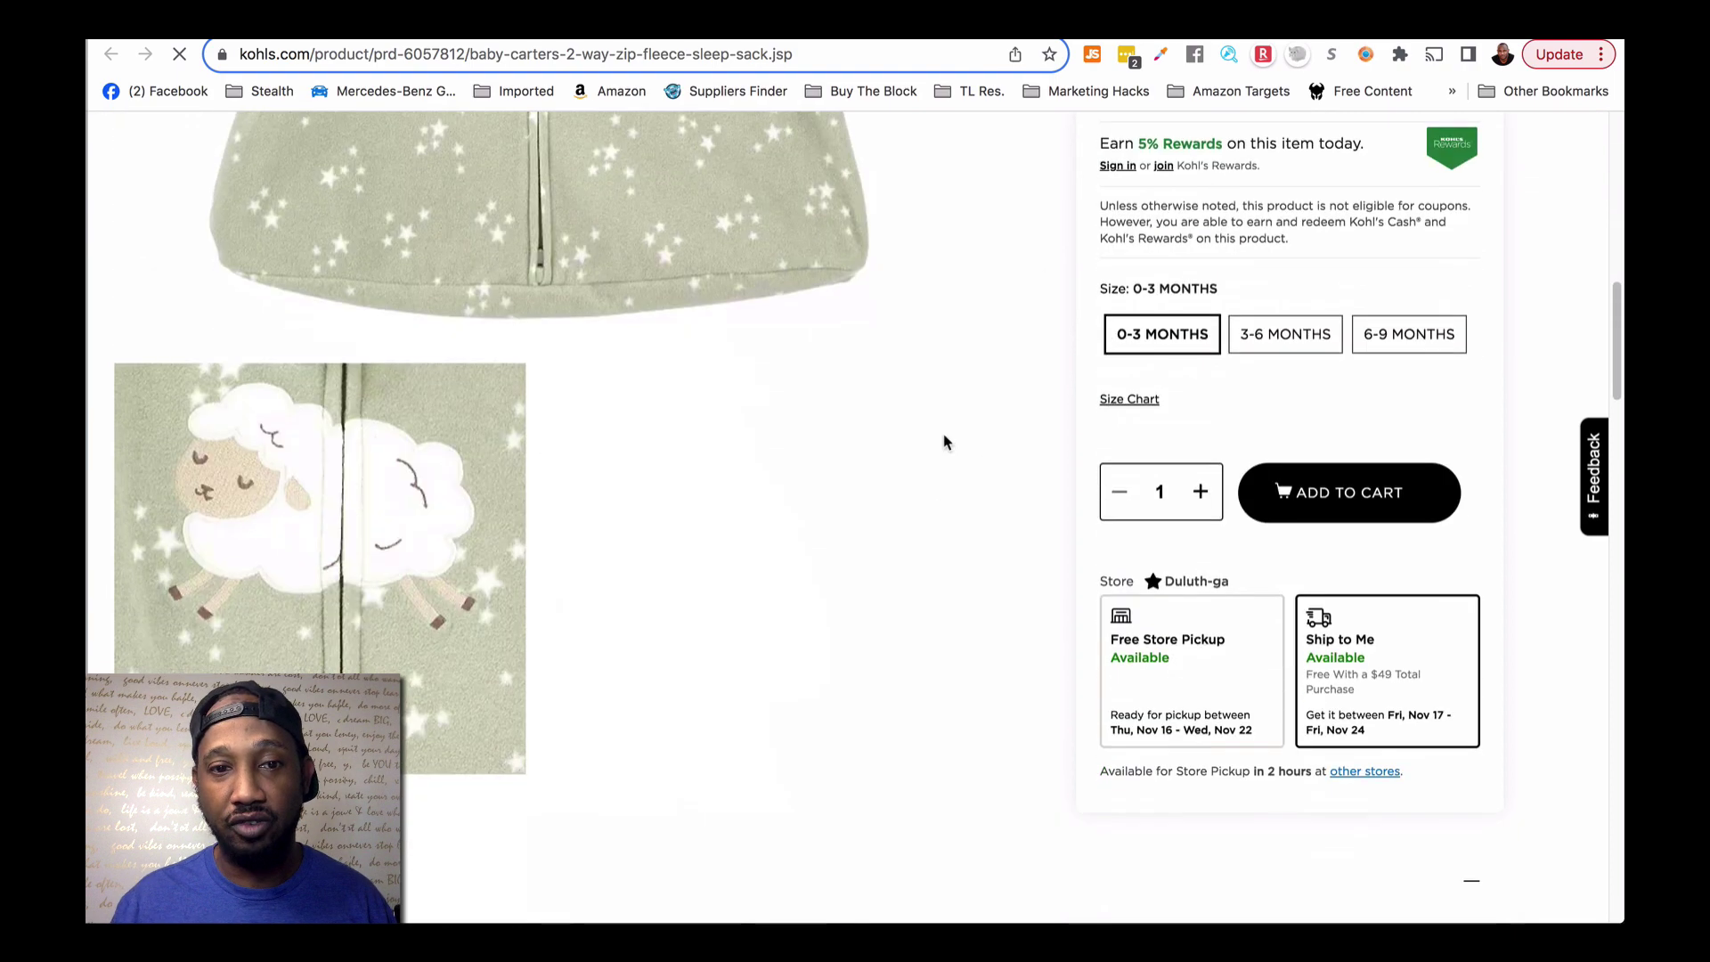
scroll(957, 437, up, 4)
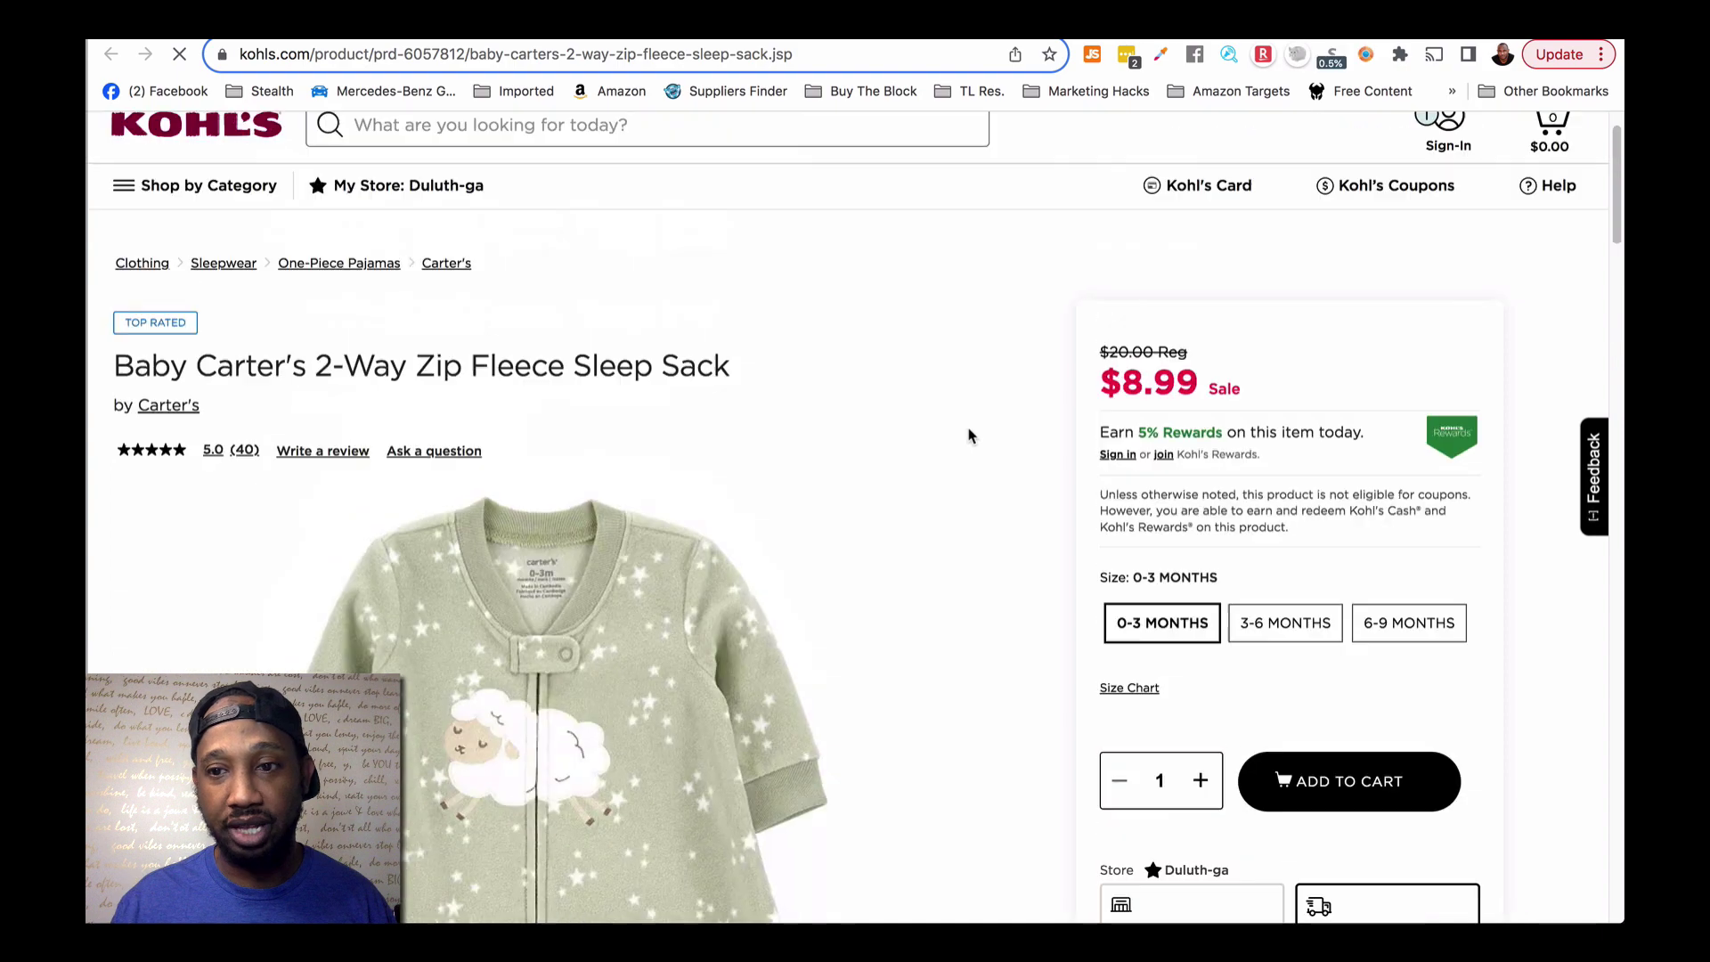
click(1405, 628)
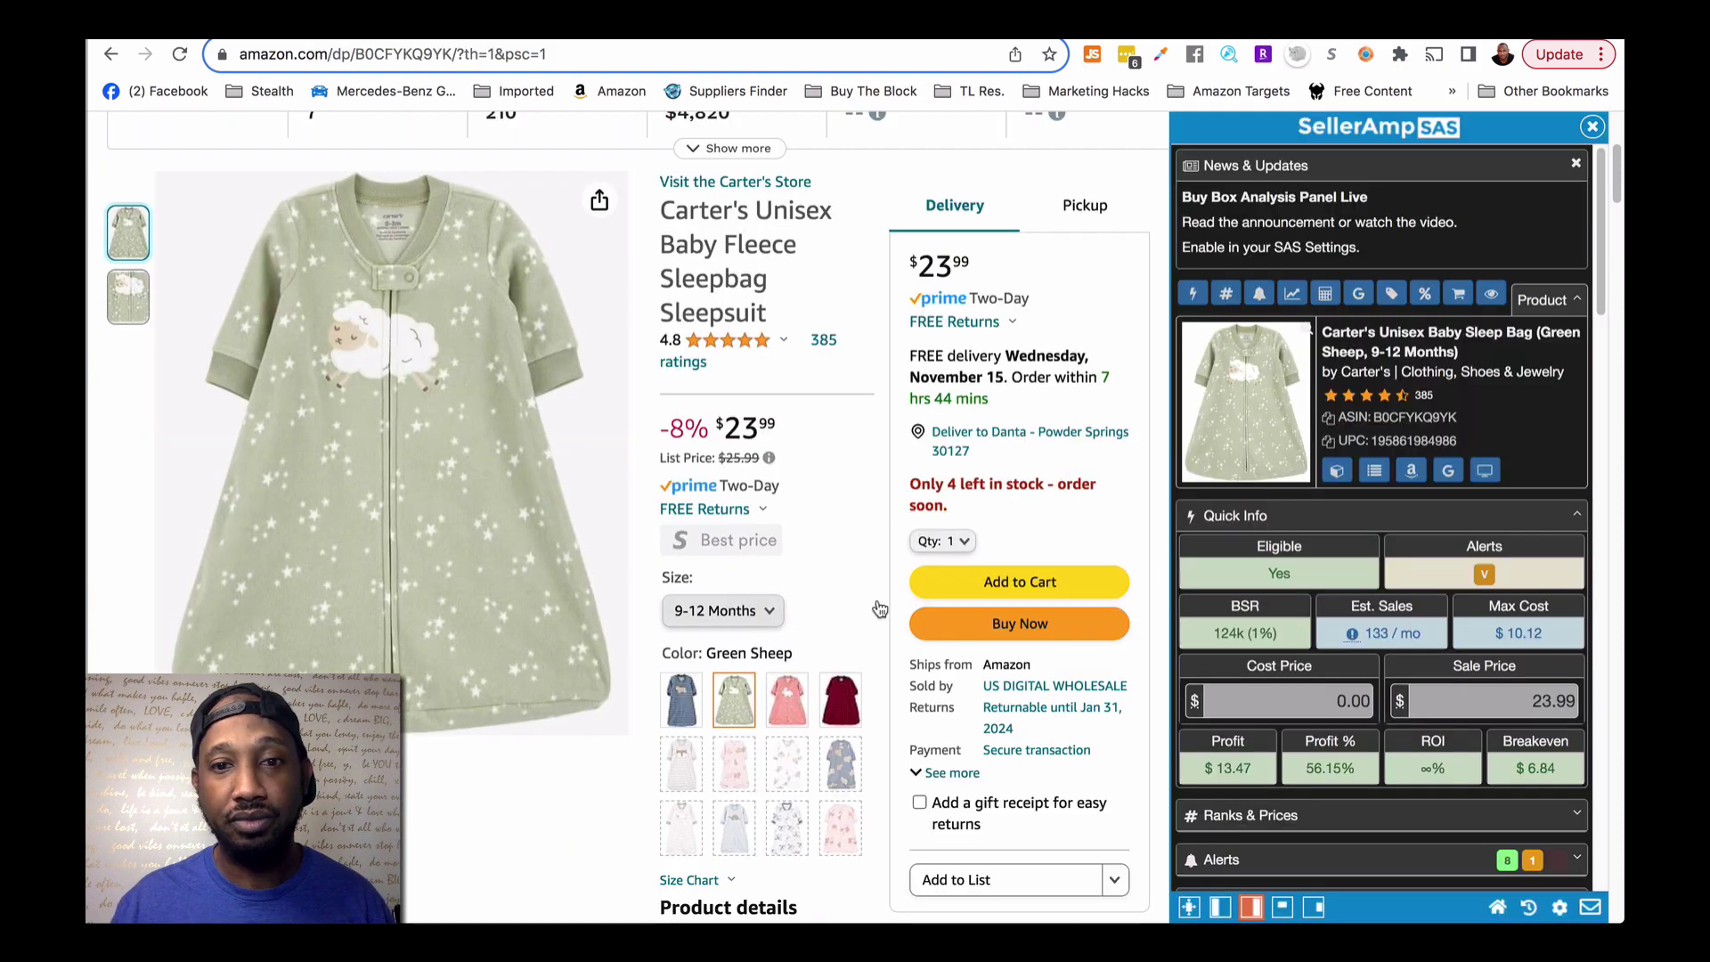
Enter a cost price of 12 in SellerAmp for the 9-12 Months green sheep sleepsuit
click(1327, 708)
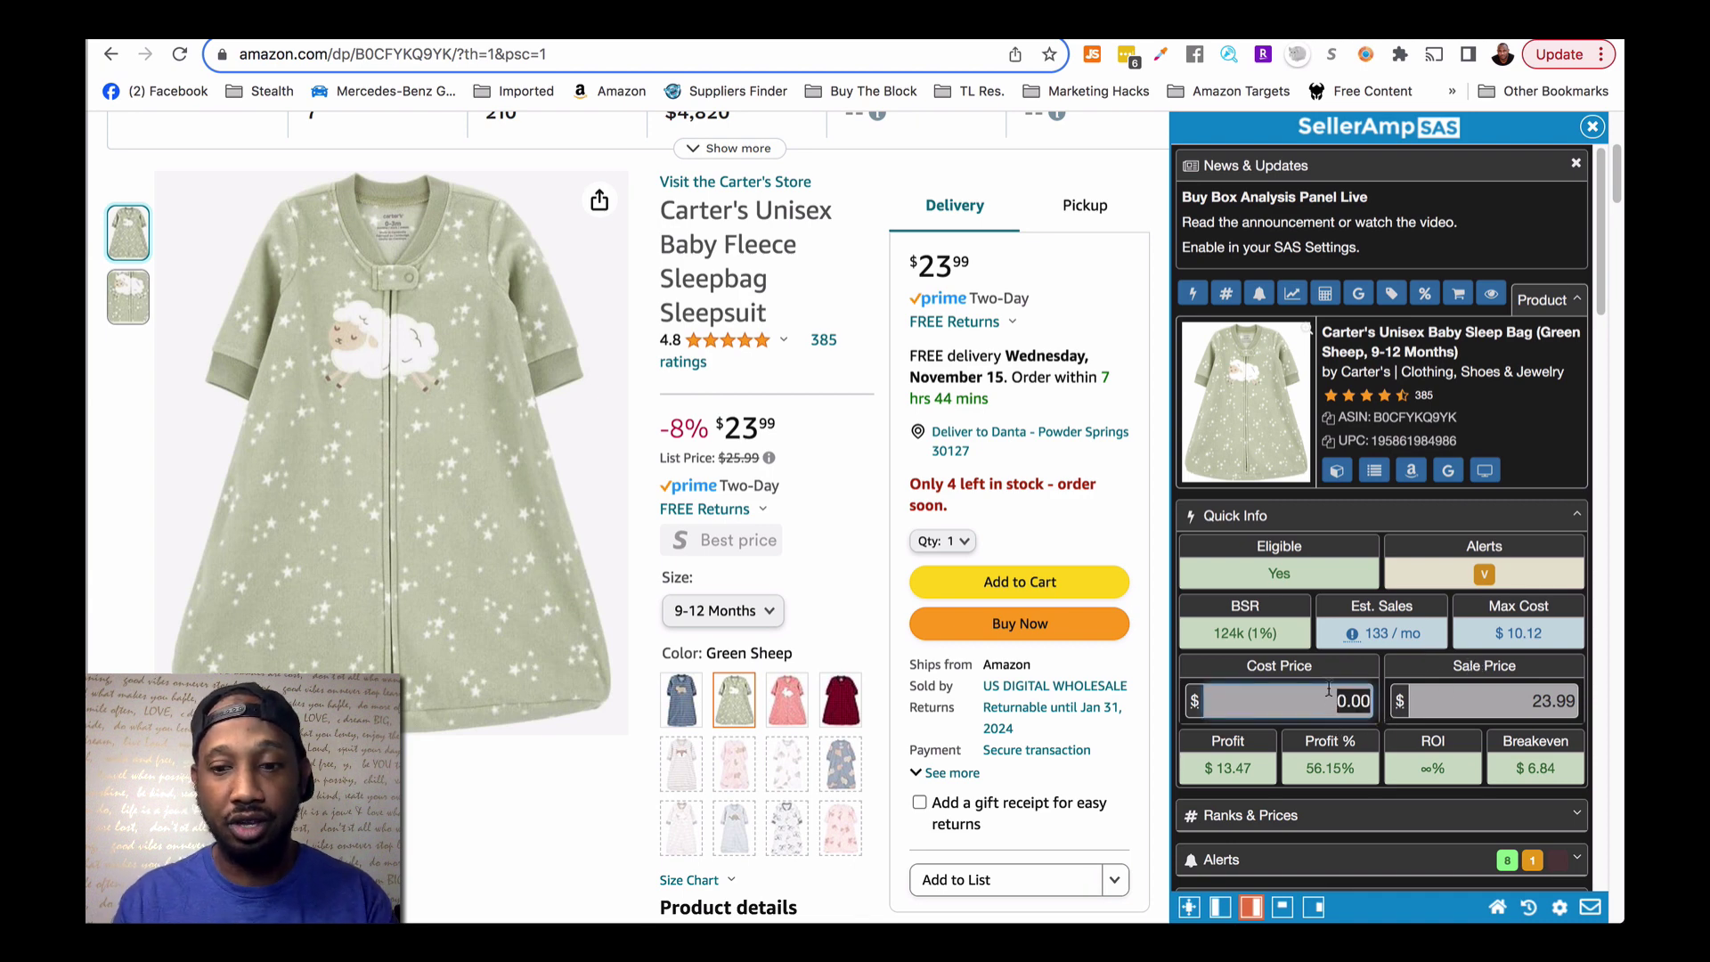
text(1)
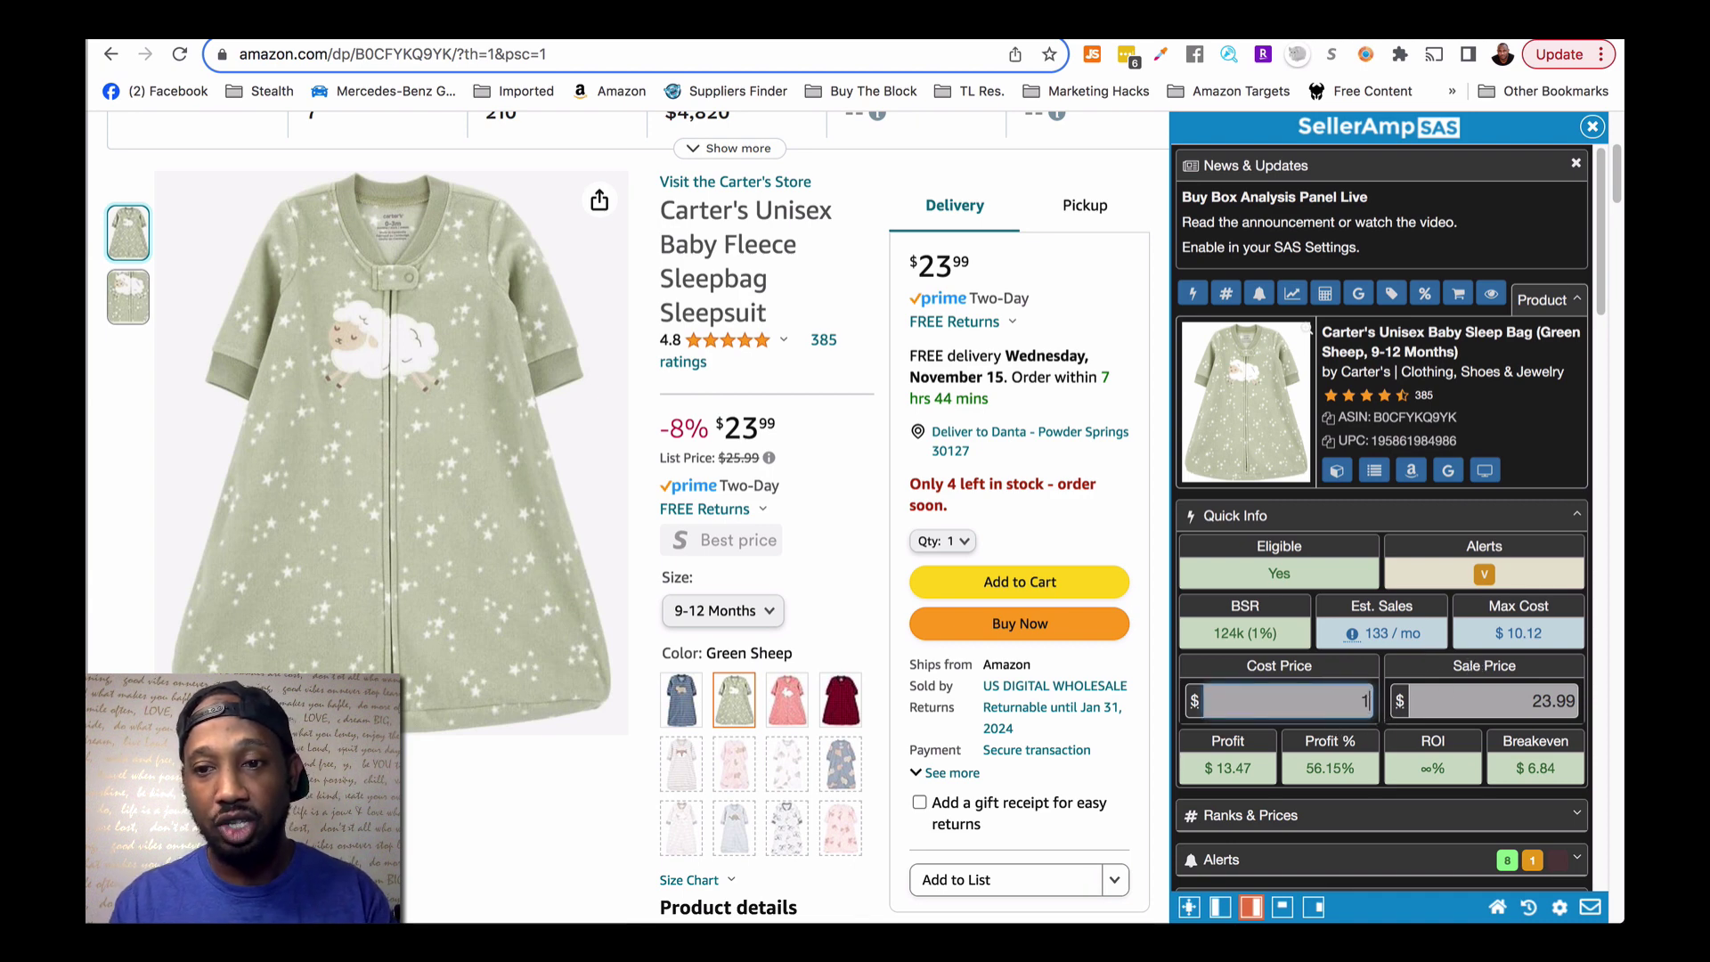
text(2)
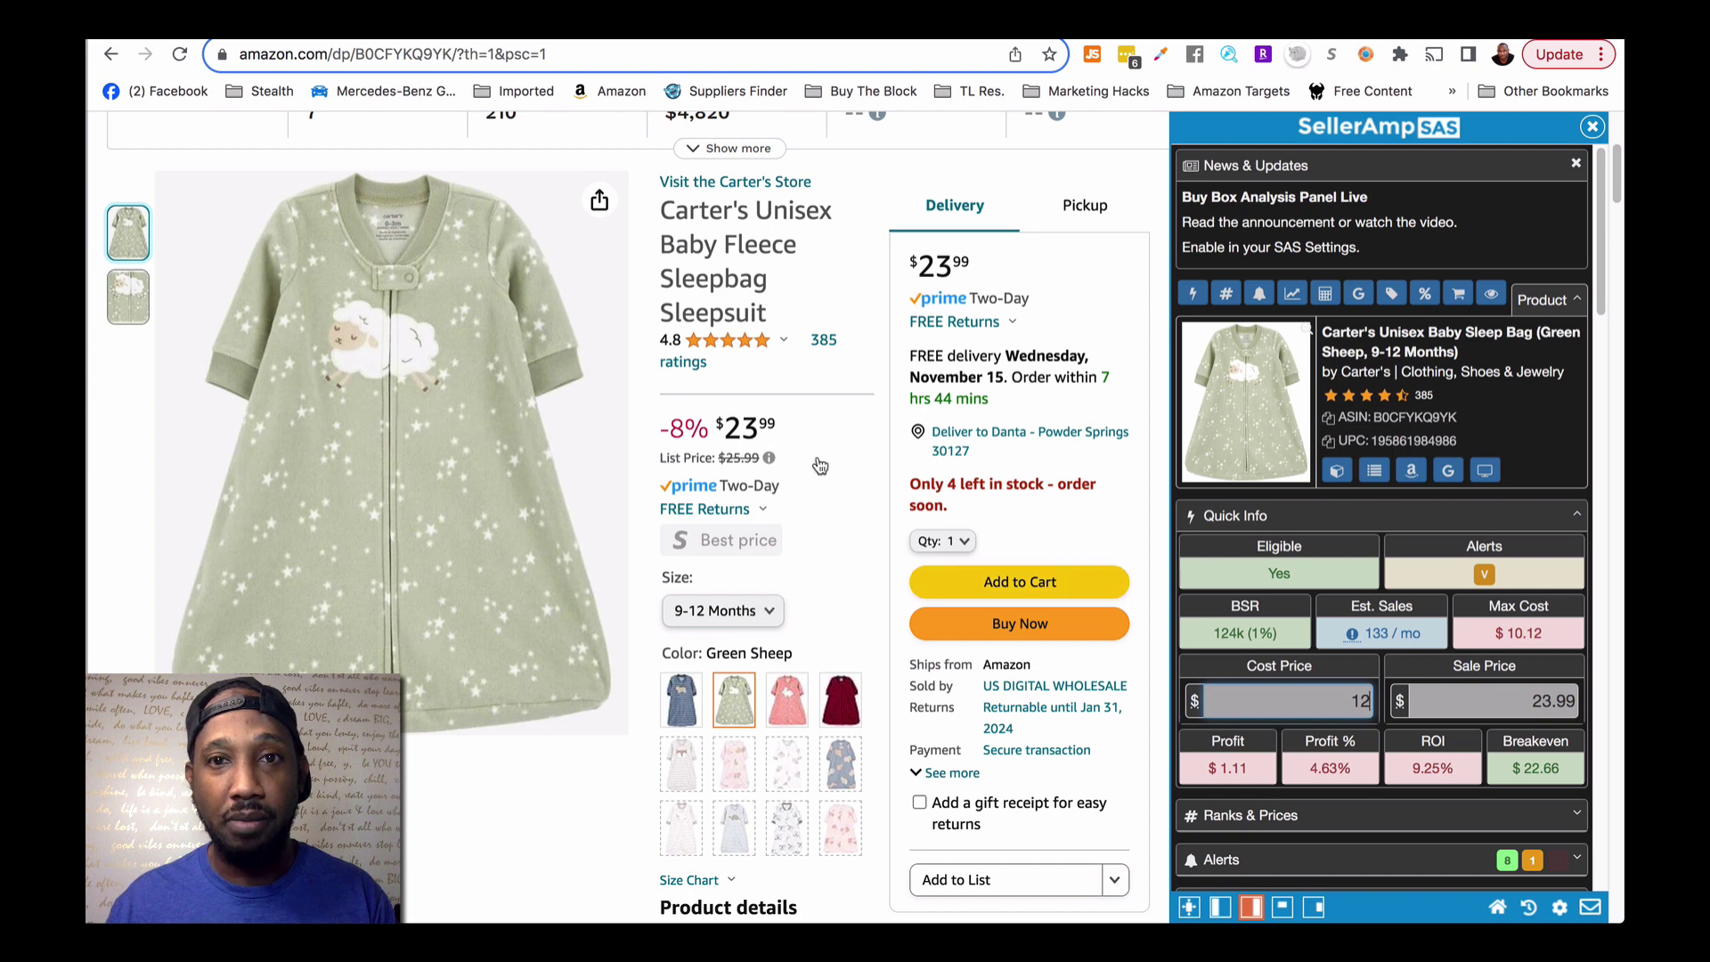
click(877, 230)
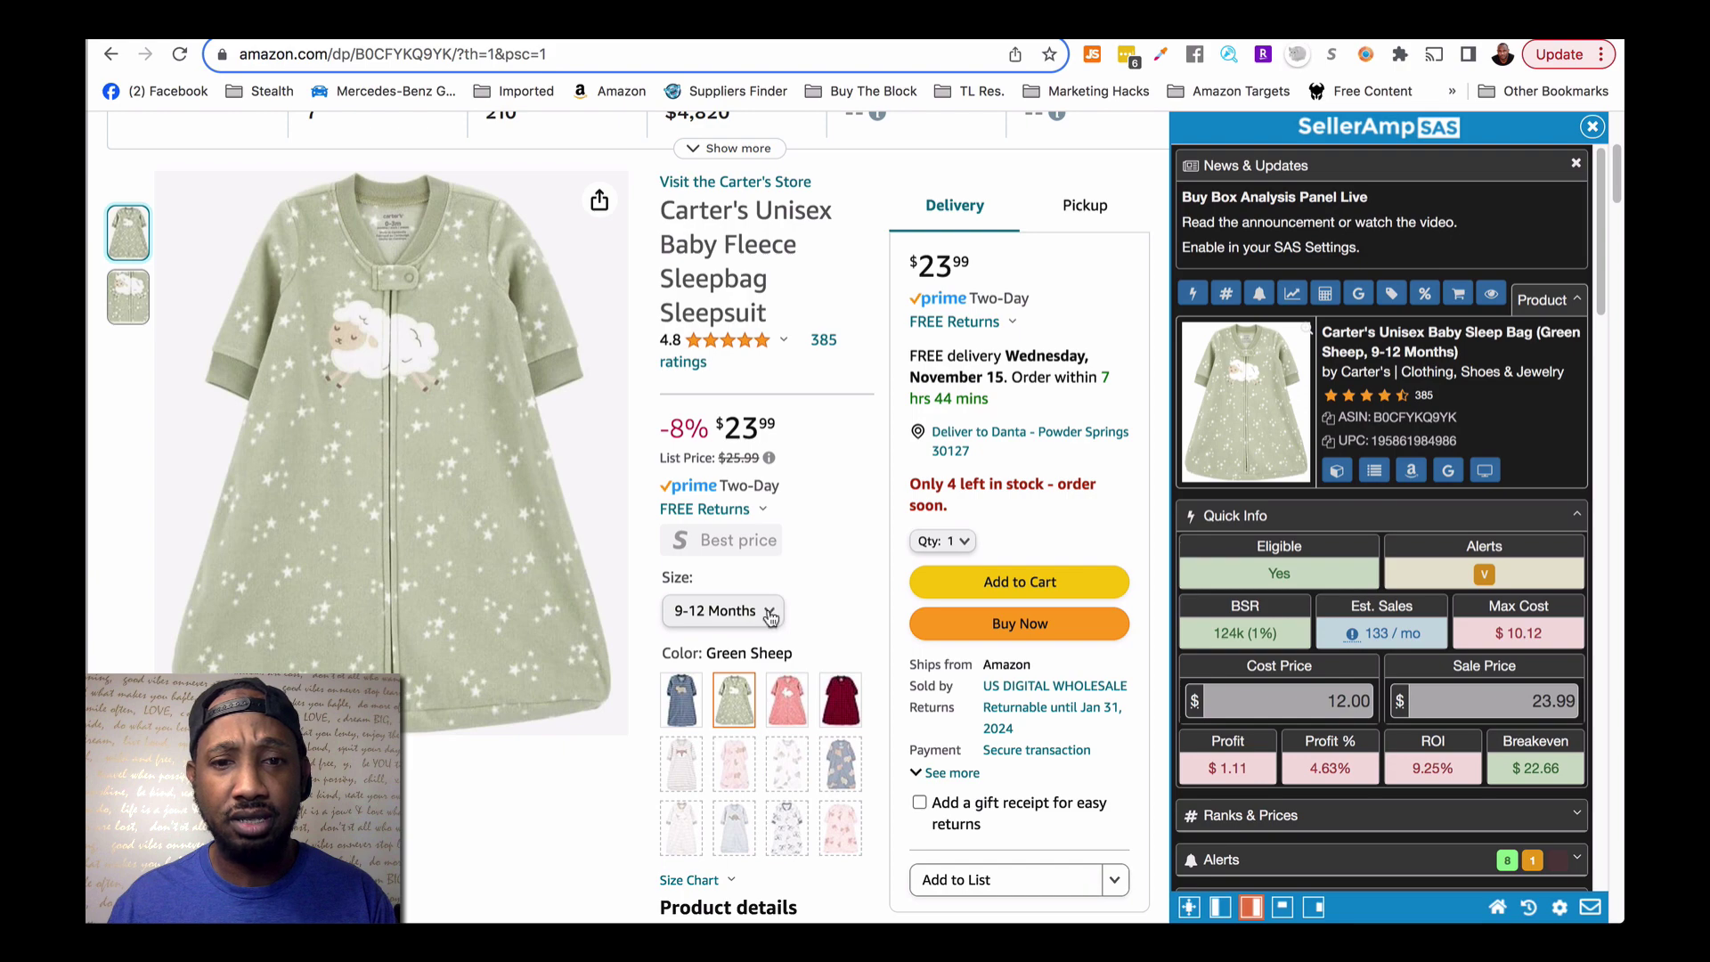
Recheck the Kohl's sleep sack's sizes and delivery options, and set the Amazon sleepsuit's size to 6-9 Months
click(770, 614)
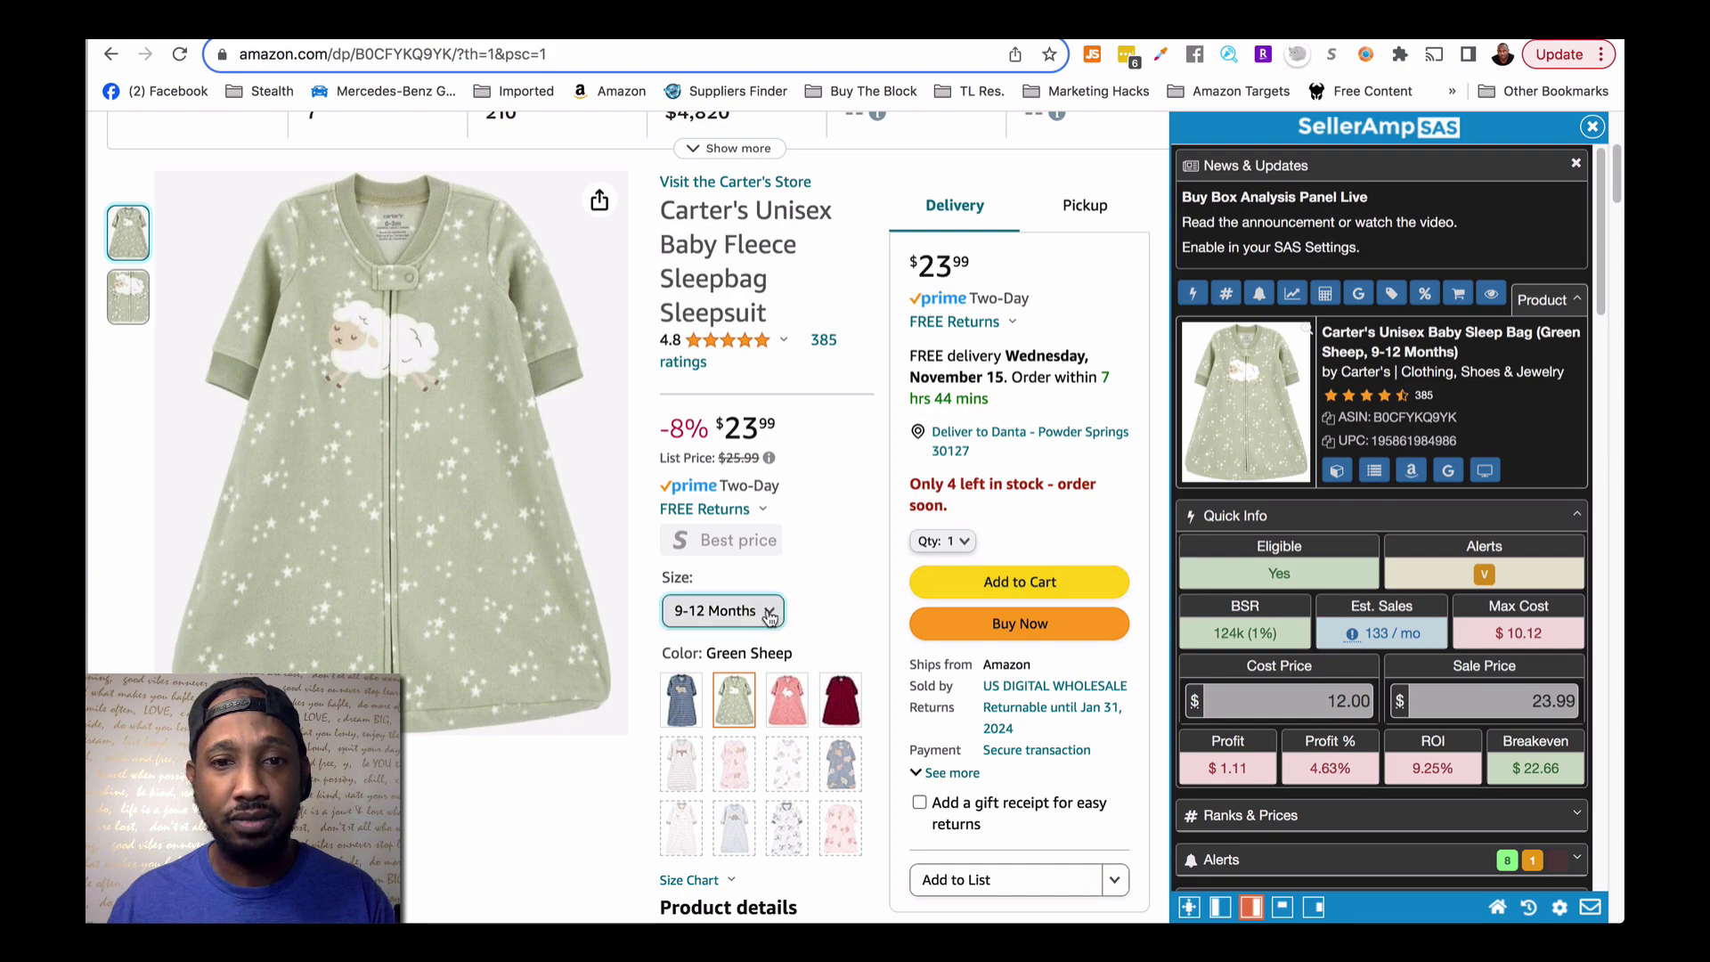
key(ctrl+Tab)
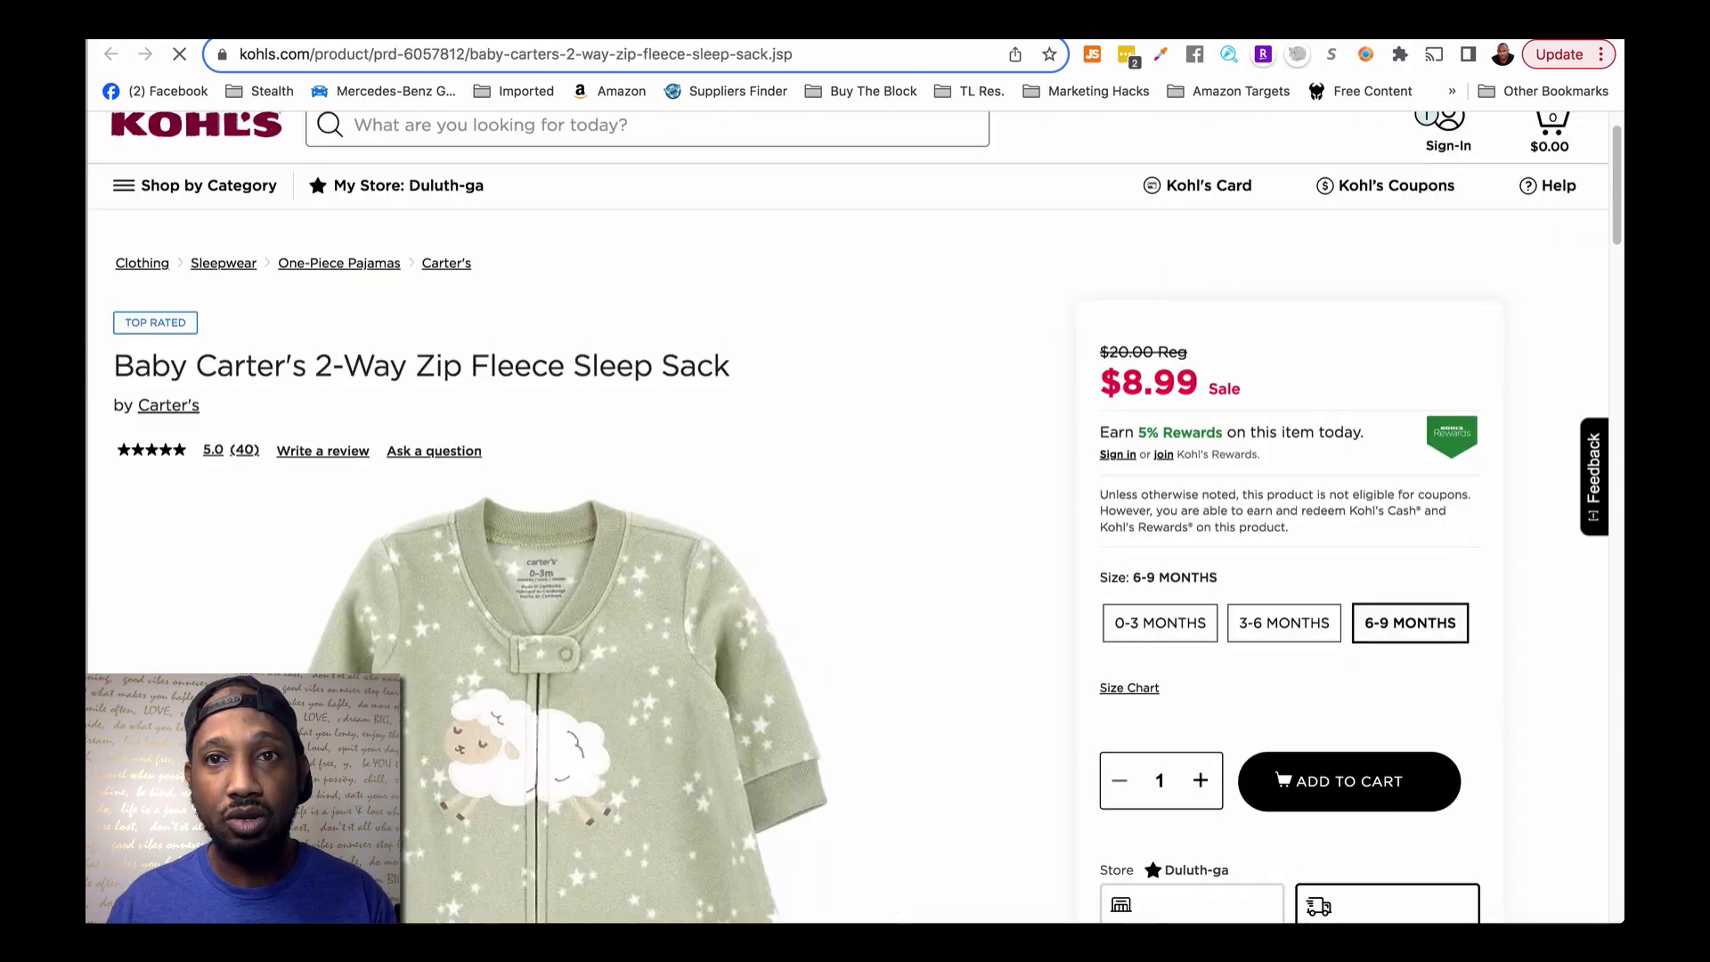
scroll(1012, 415, down, 4)
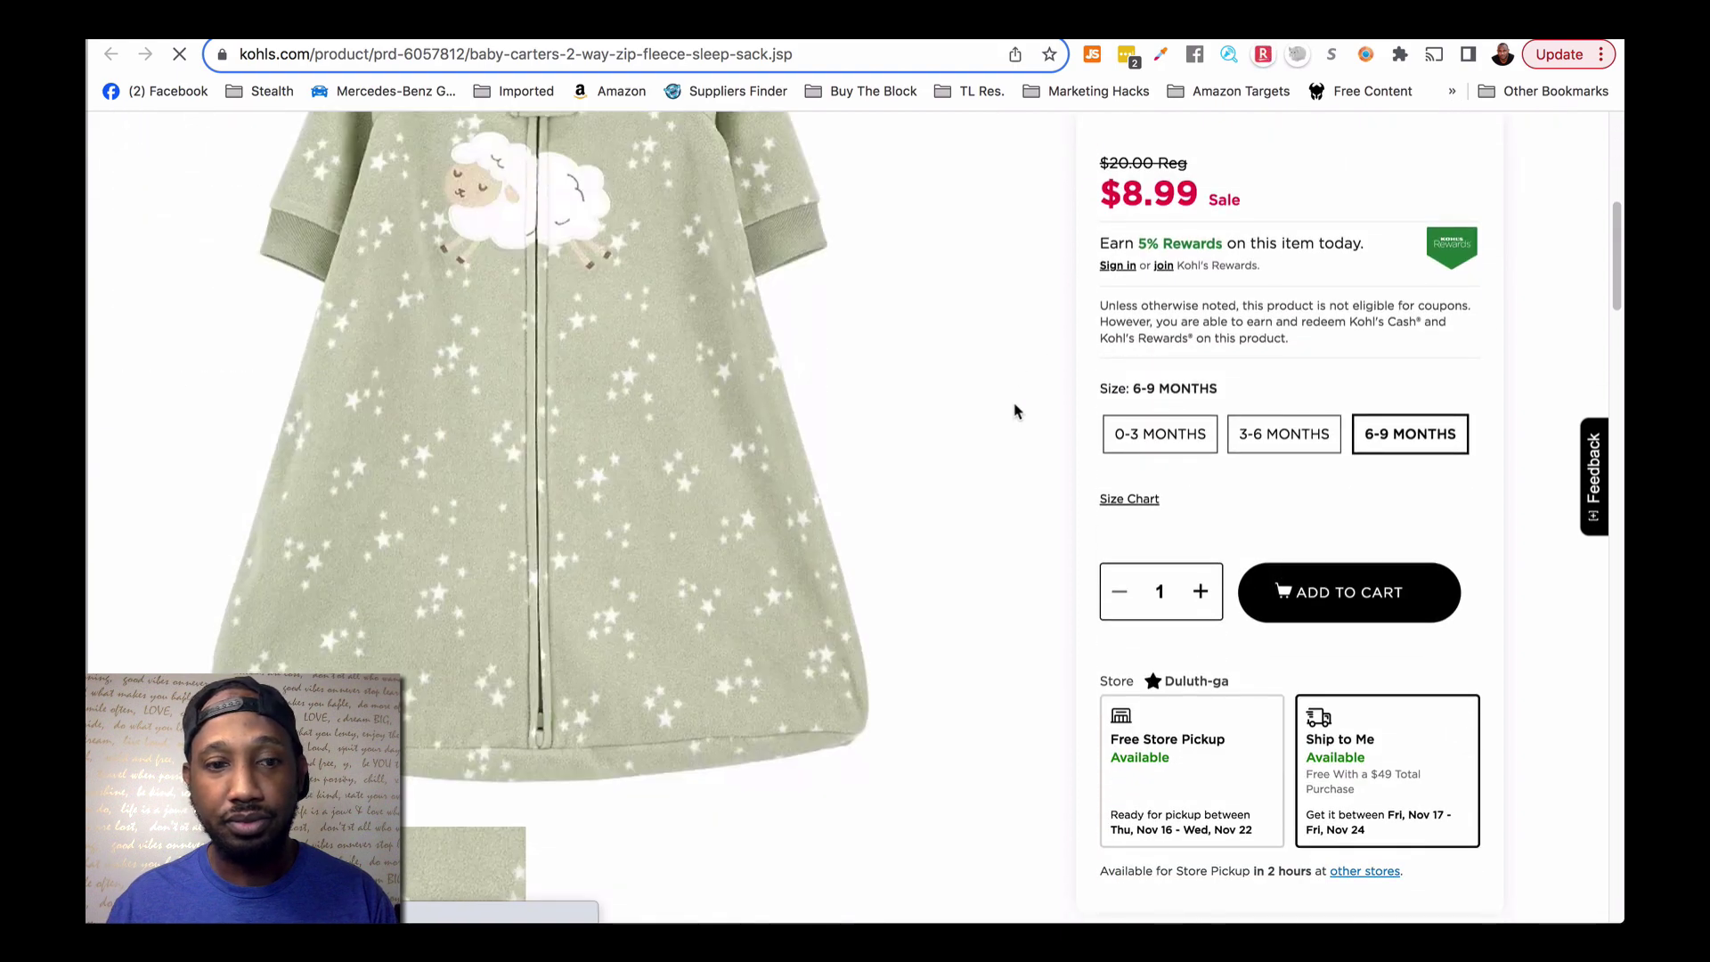
scroll(1017, 412, down, 3)
scroll(1017, 412, up, 6)
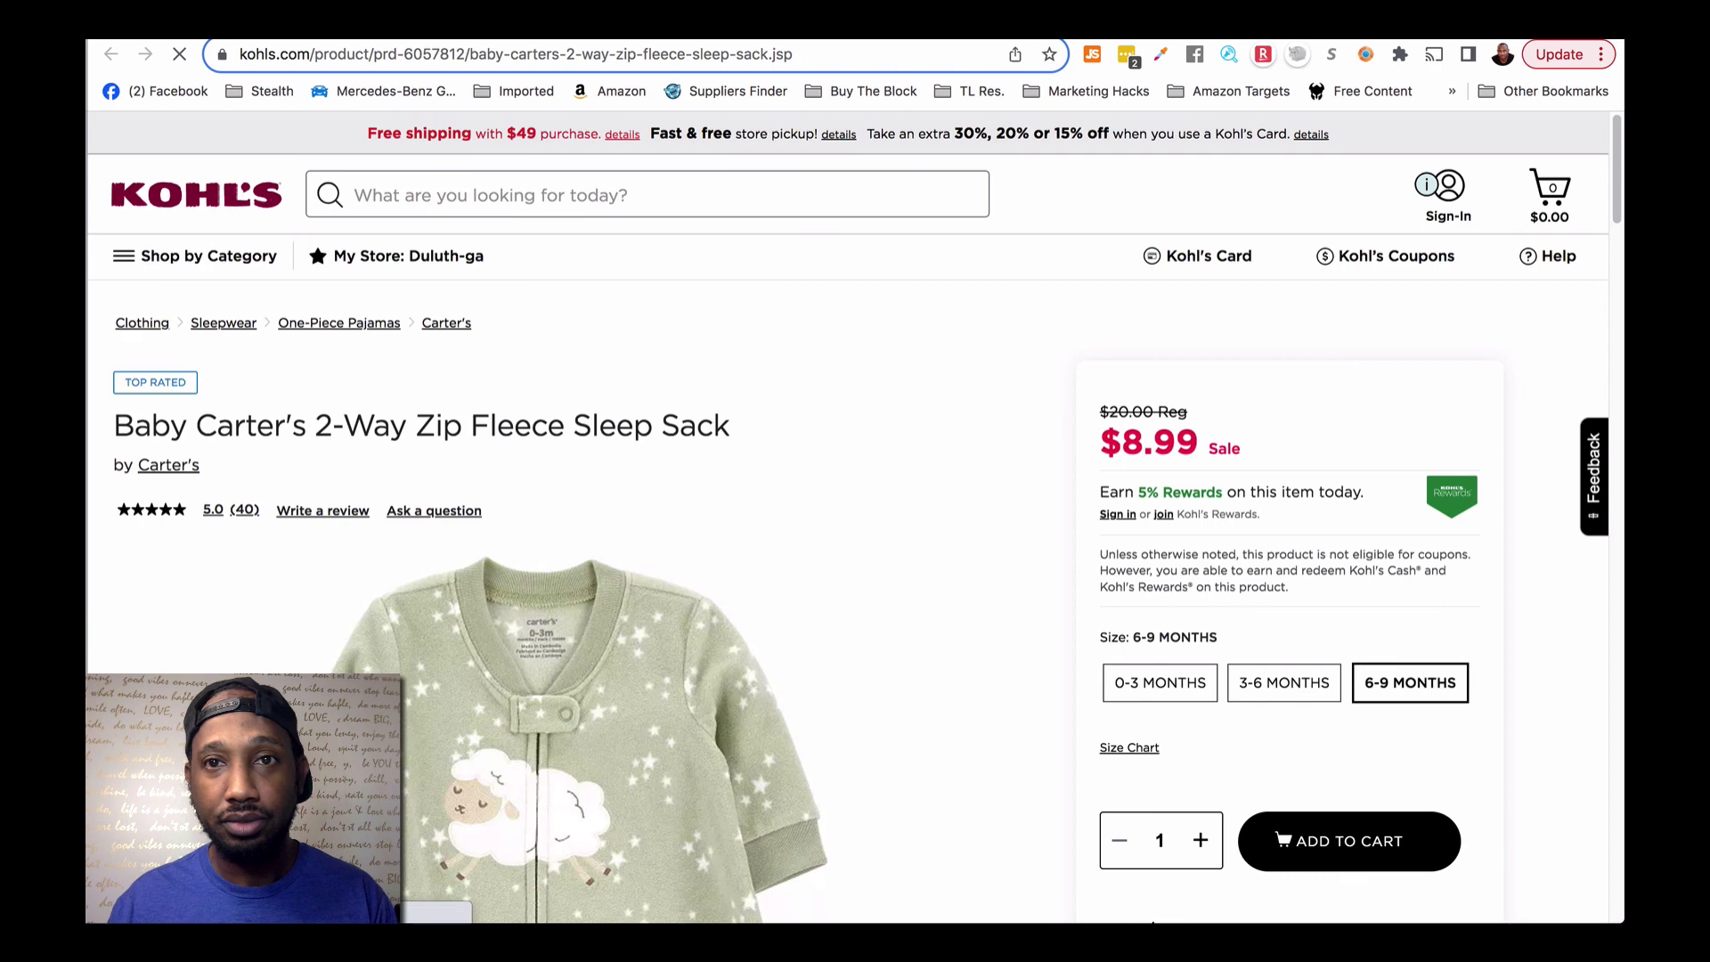
key(ctrl+Tab)
click(736, 614)
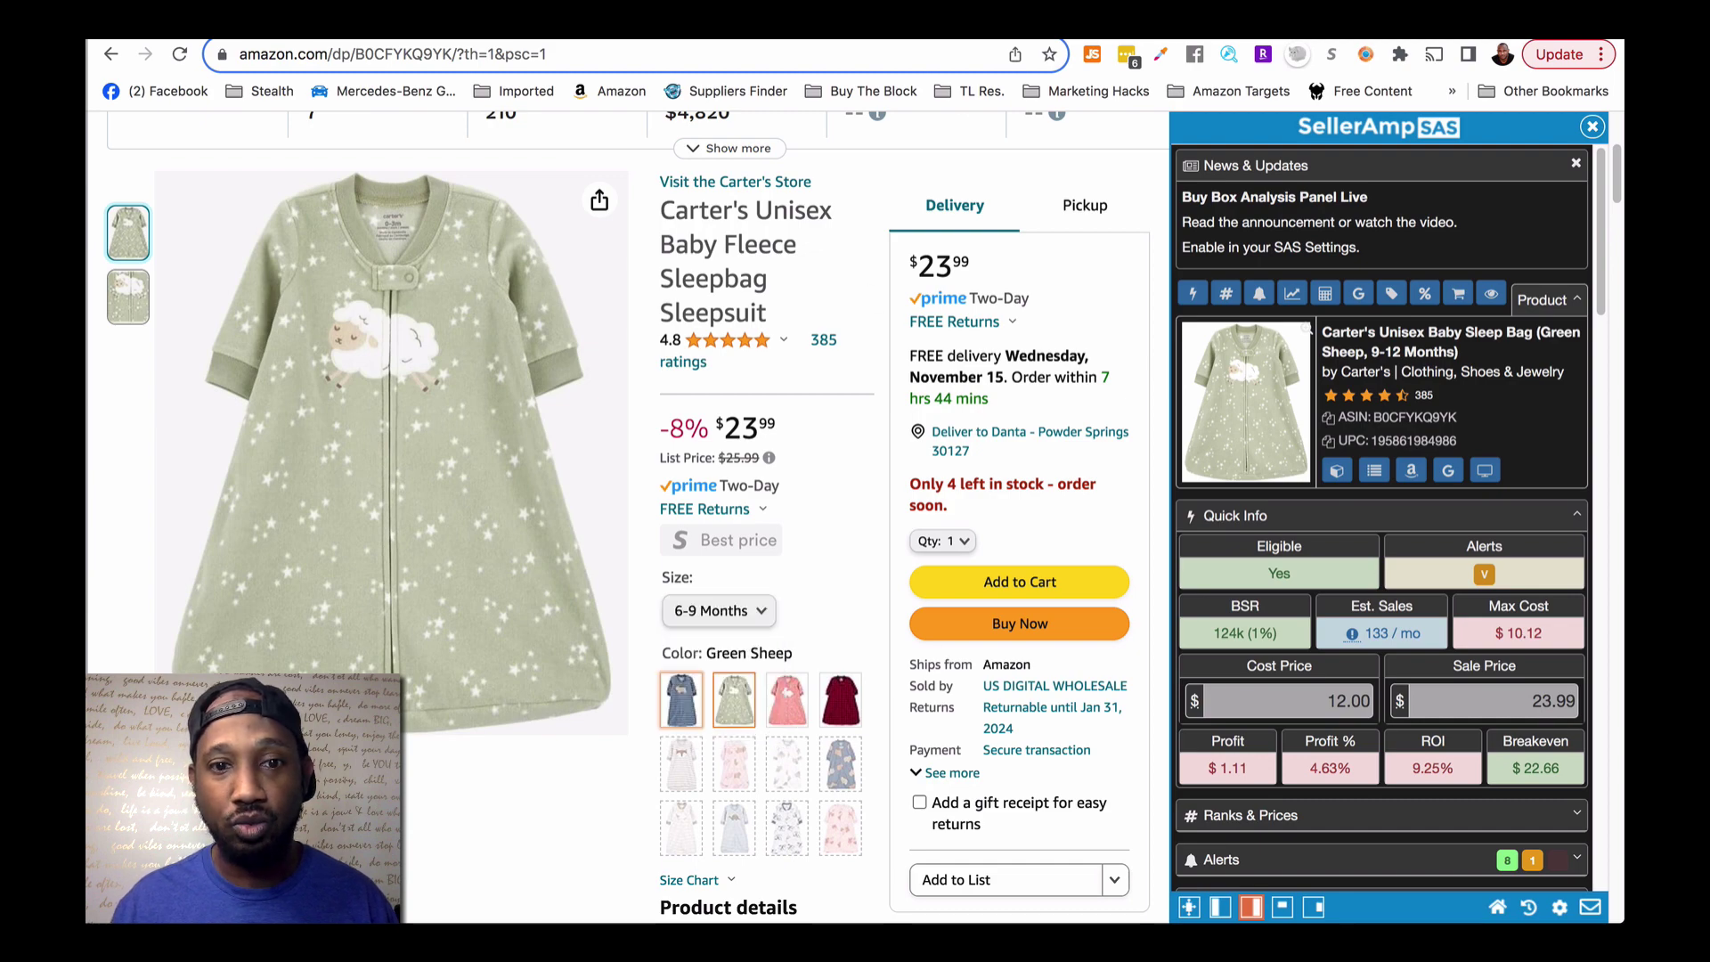
Browse the Google Shopping results for the sleep bag and open the Blain's Farm & Fleet listing for the green sheep design
key(ctrl+Tab)
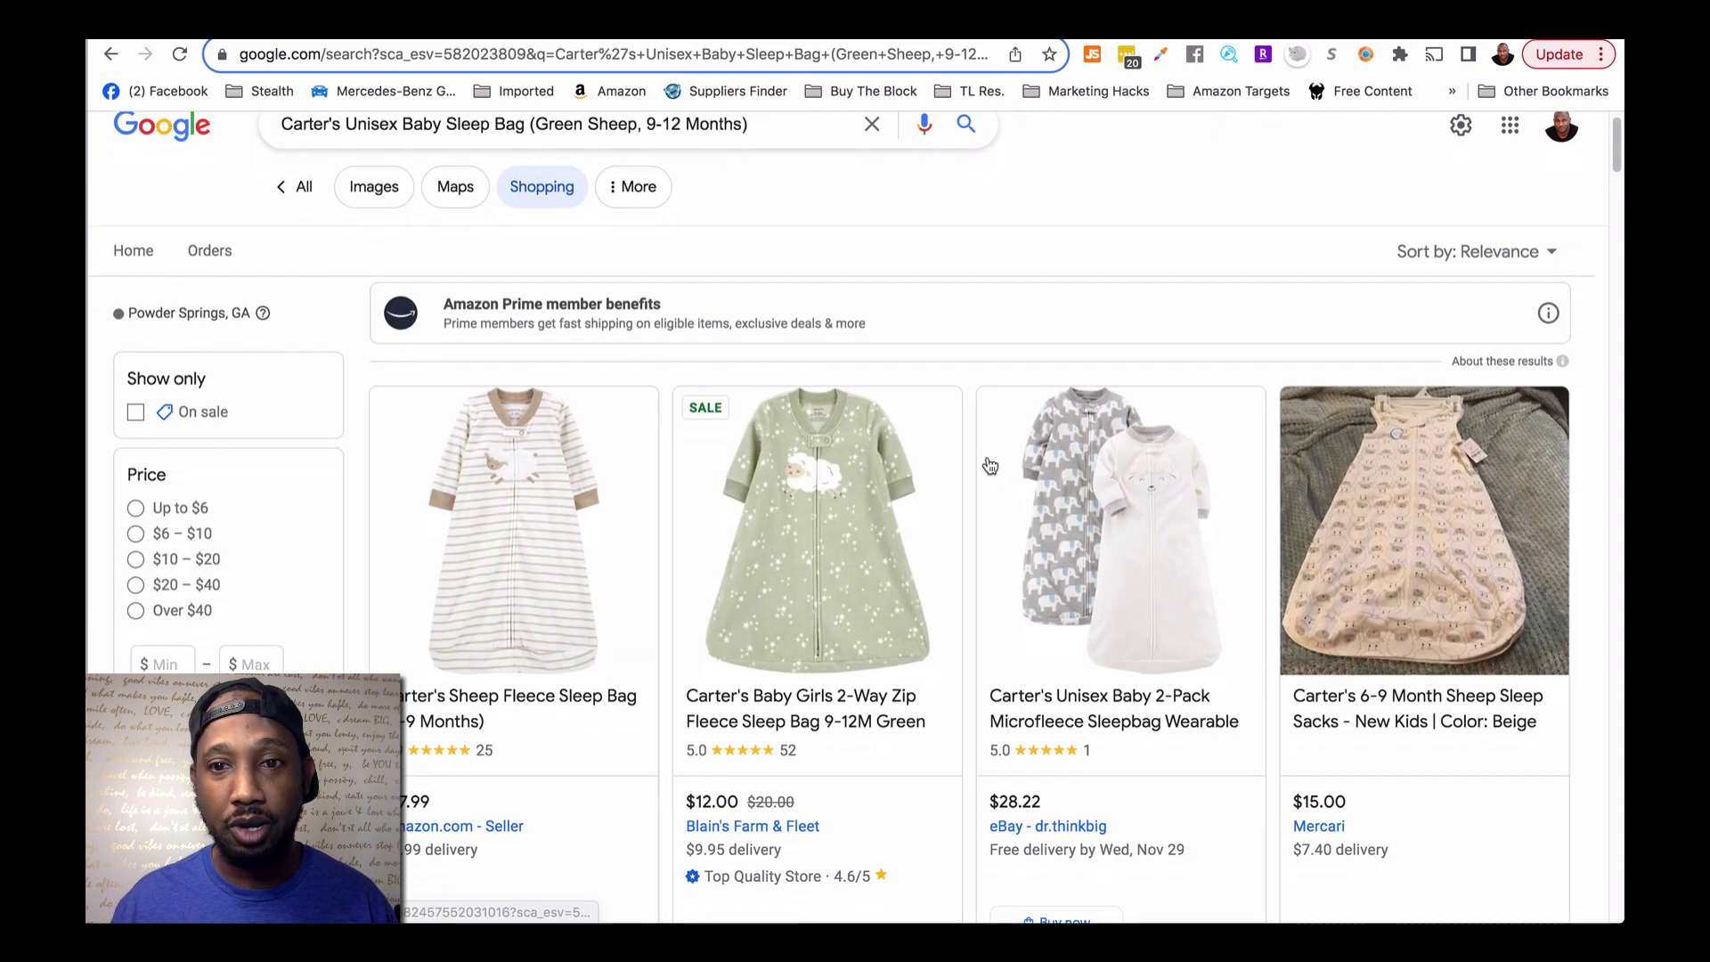
scroll(1031, 430, down, 12)
scroll(987, 457, up, 5)
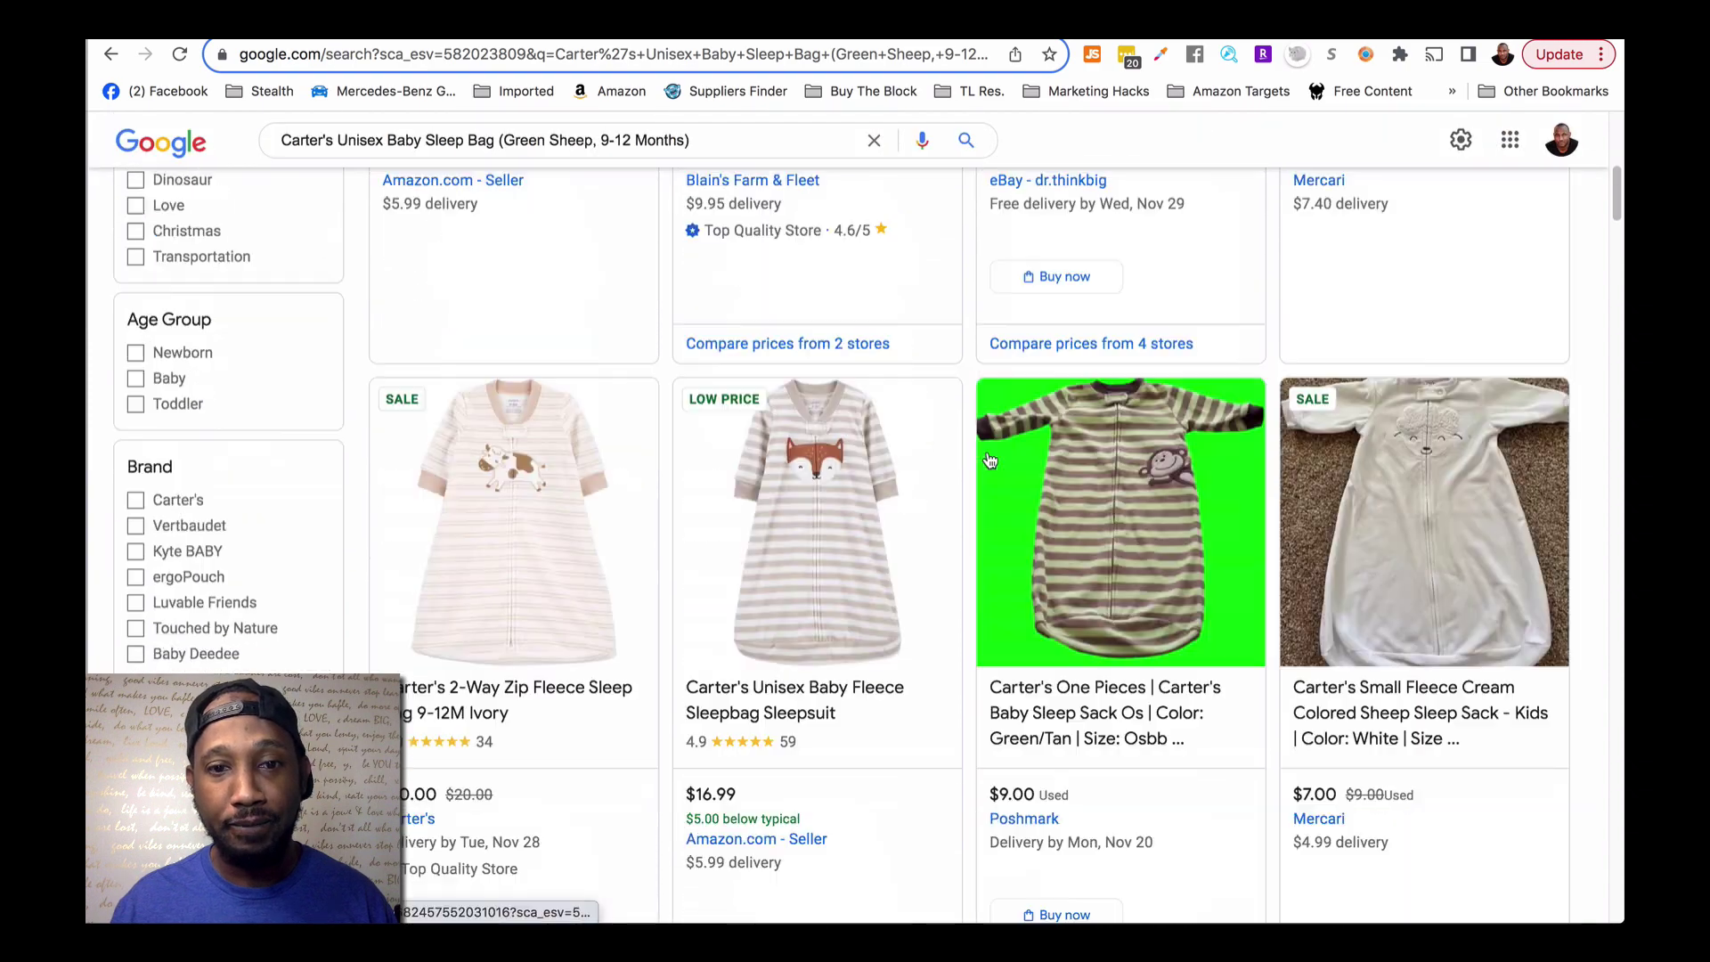
scroll(987, 457, up, 5)
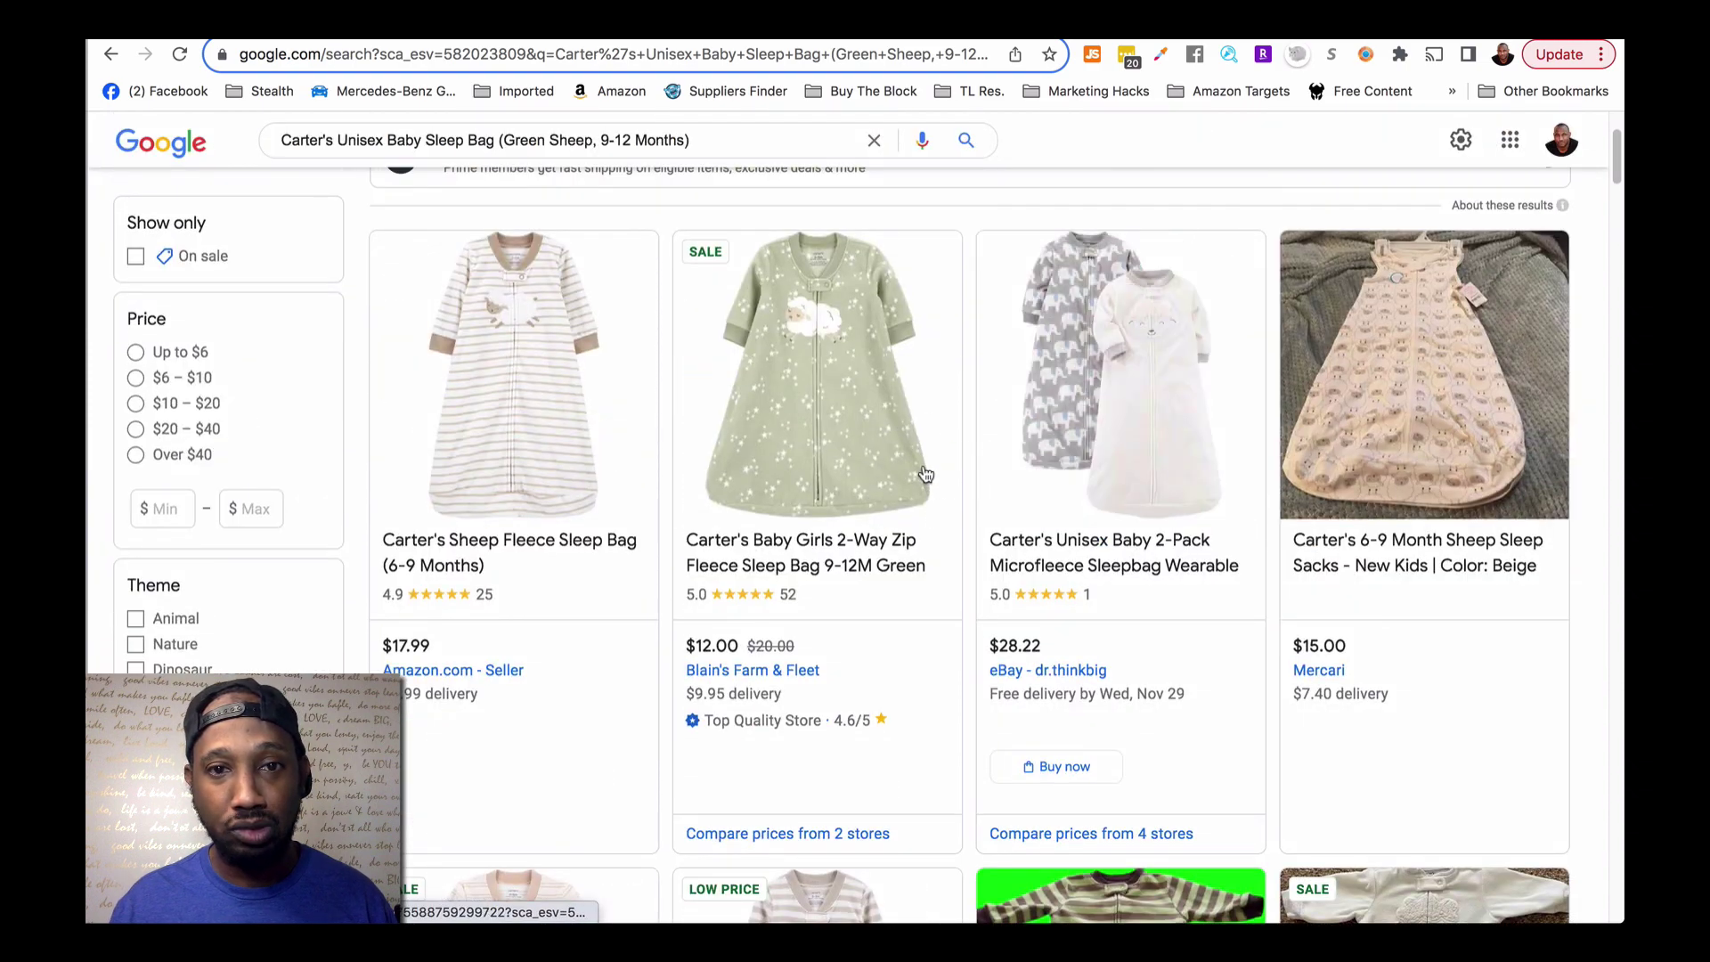
scroll(917, 516, down, 10)
scroll(926, 473, down, 9)
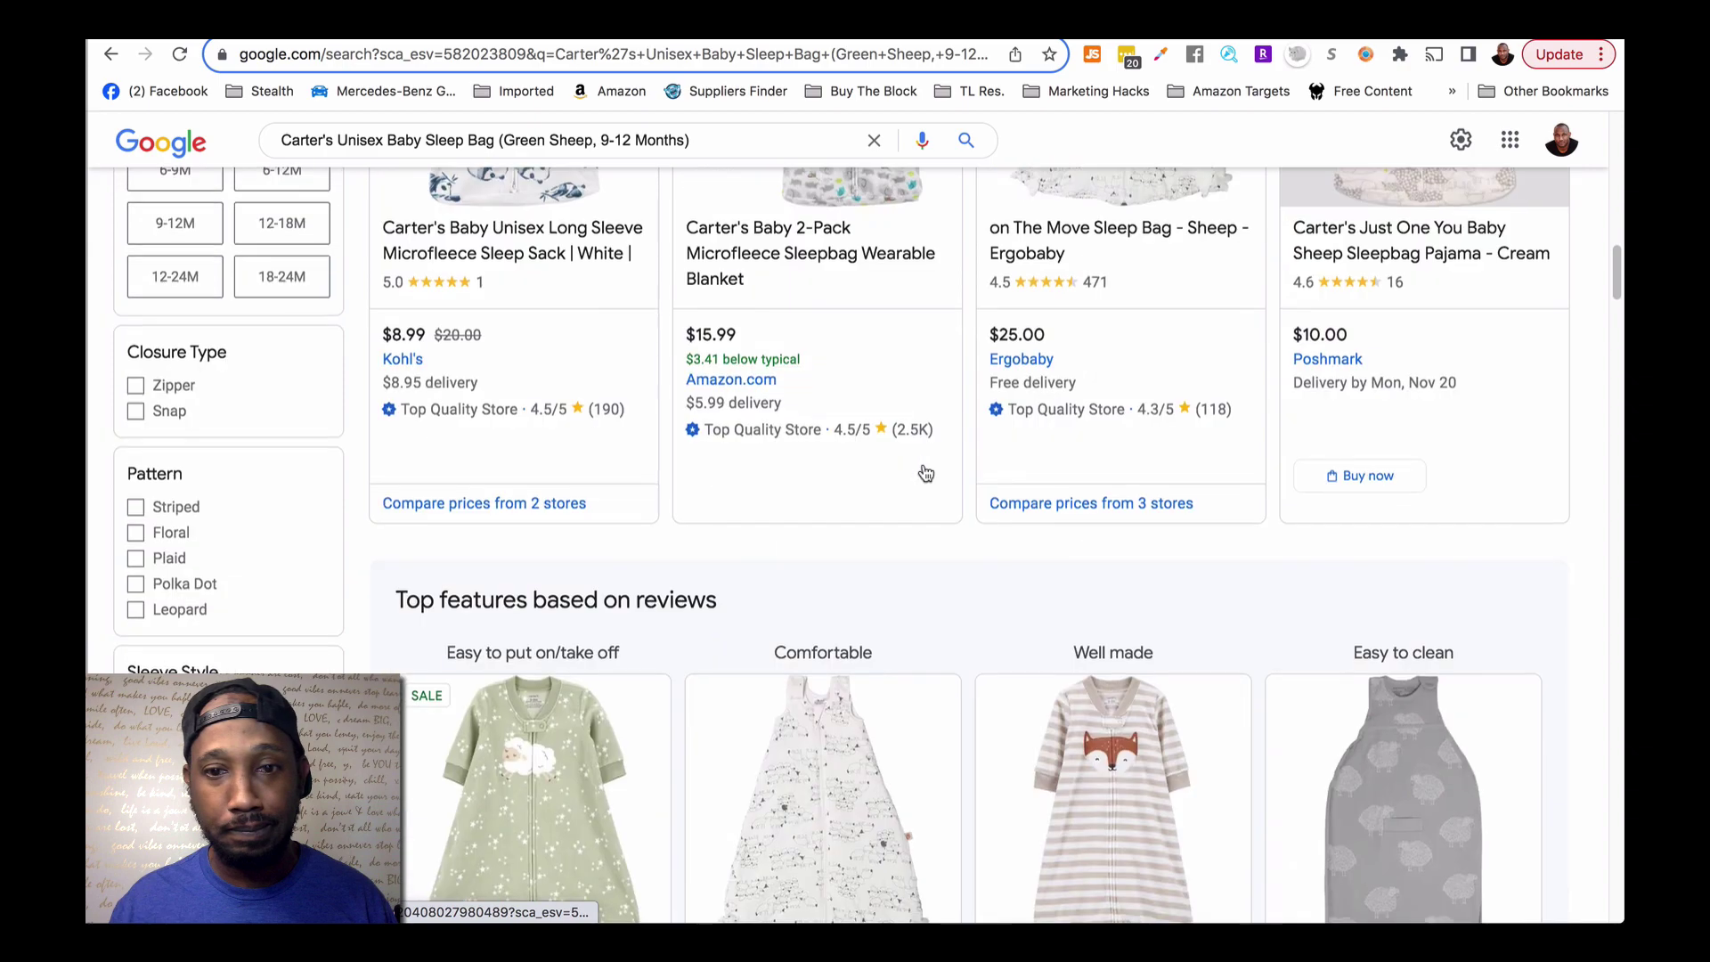
scroll(540, 539, down, 10)
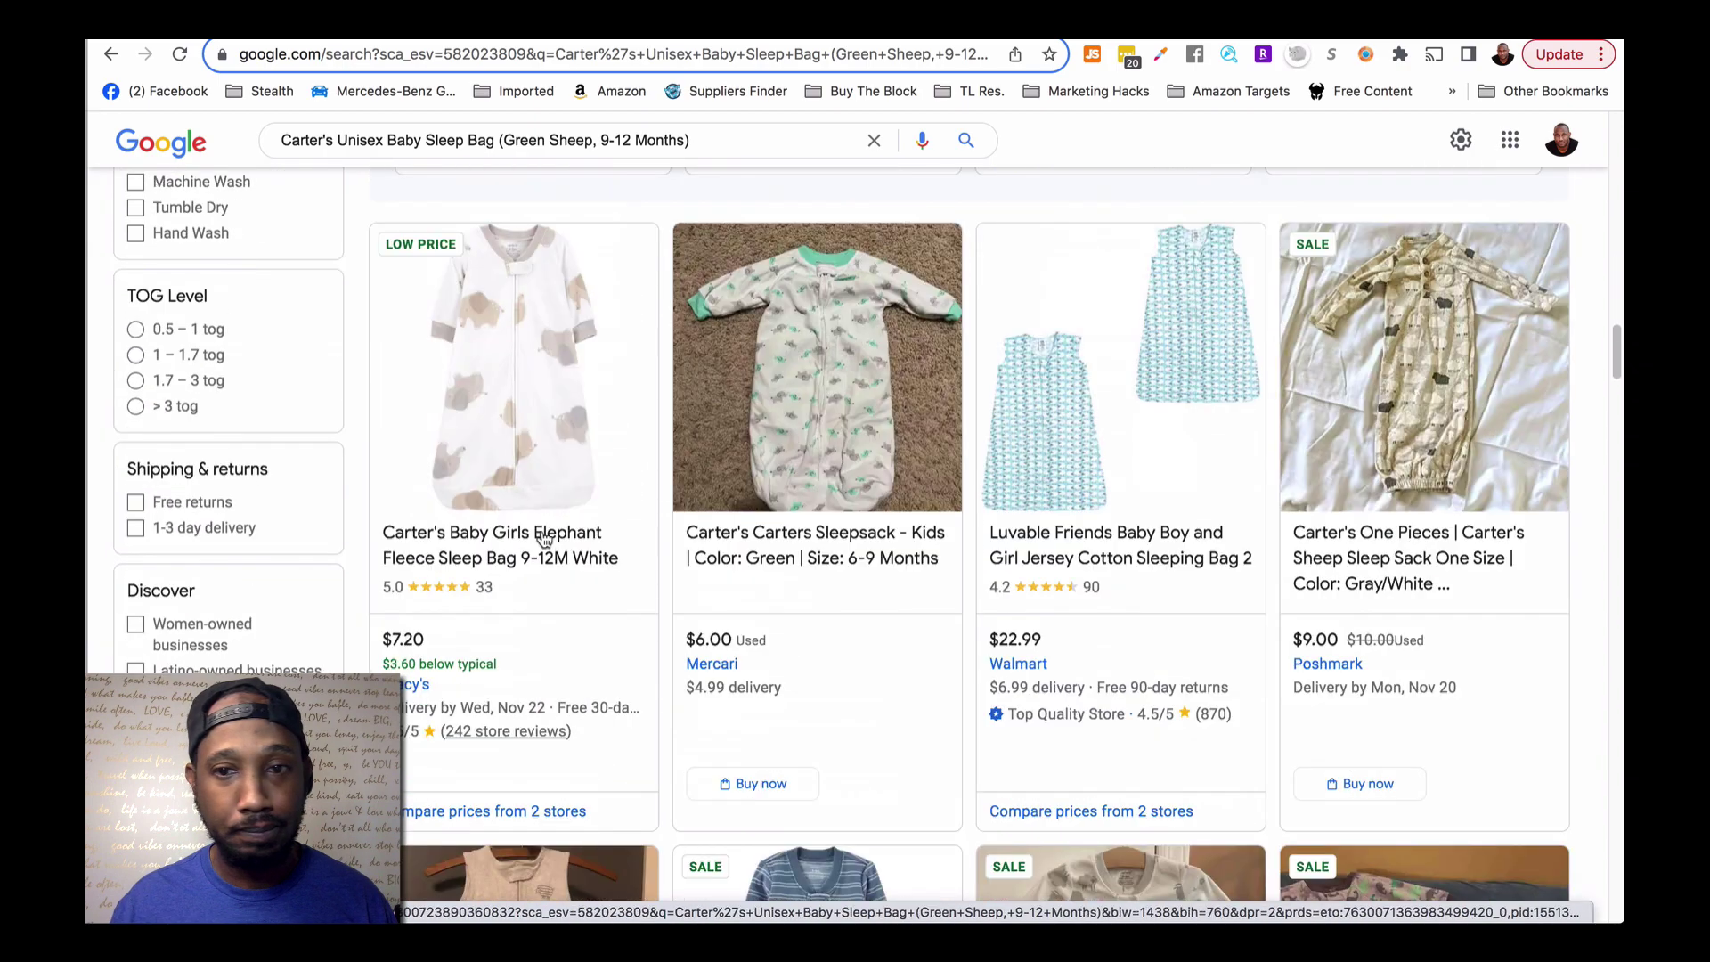
scroll(552, 534, down, 5)
scroll(554, 534, up, 20)
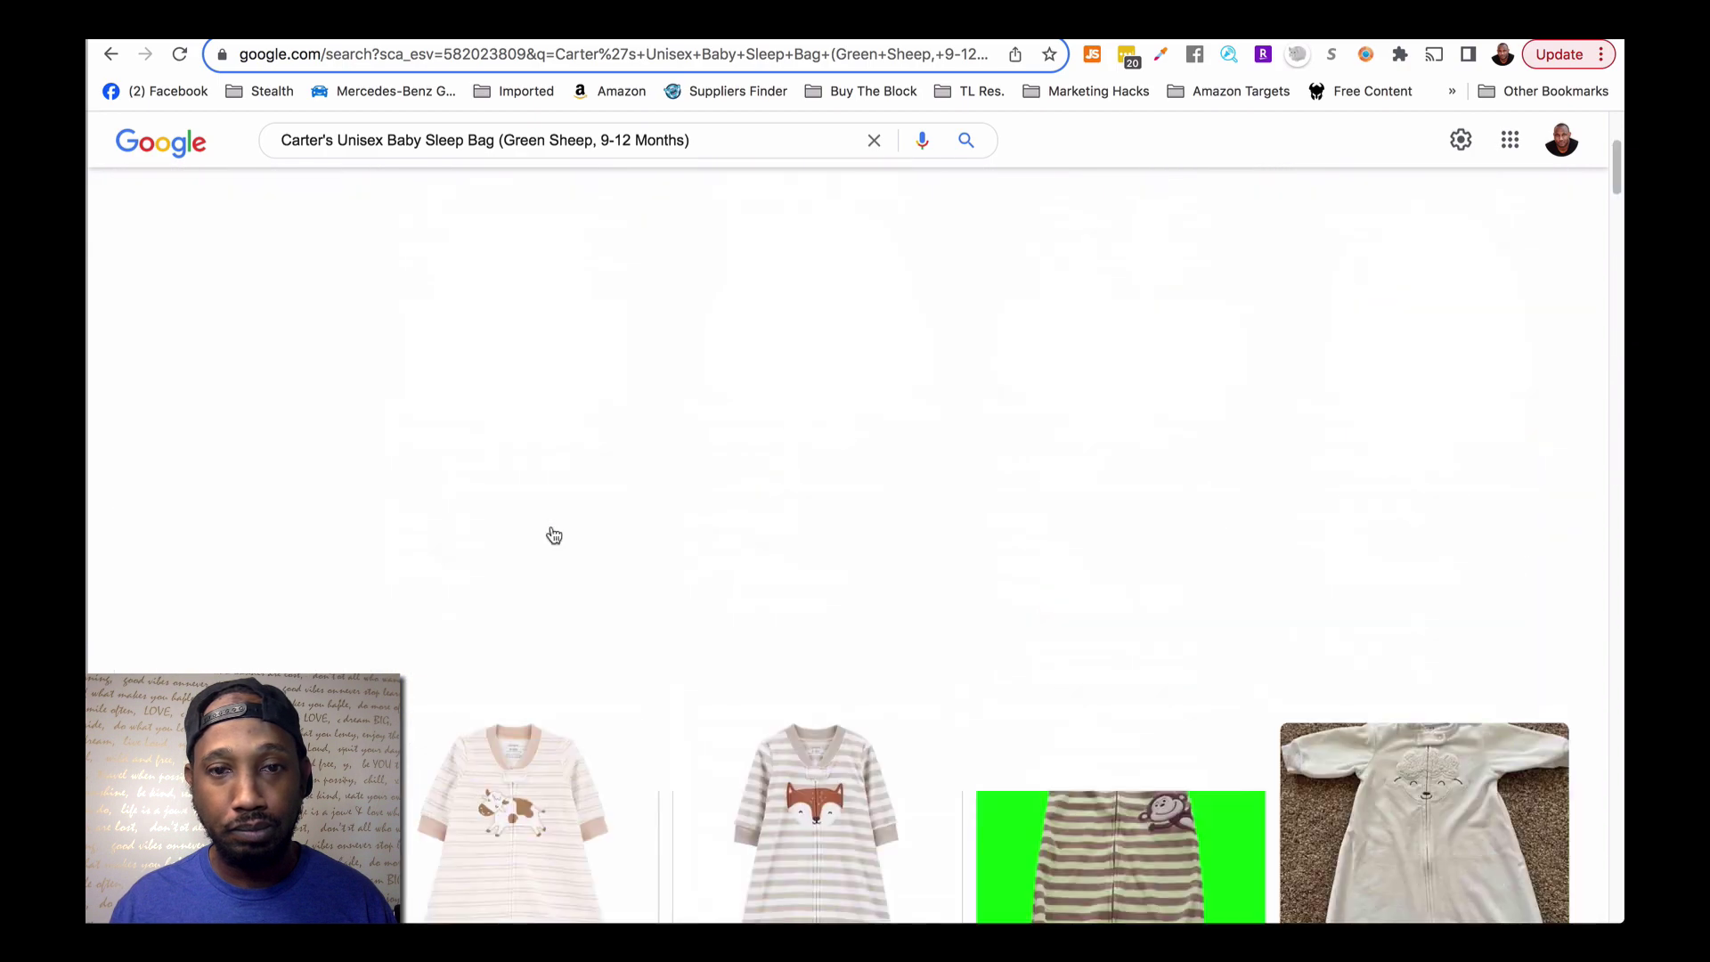
click(806, 545)
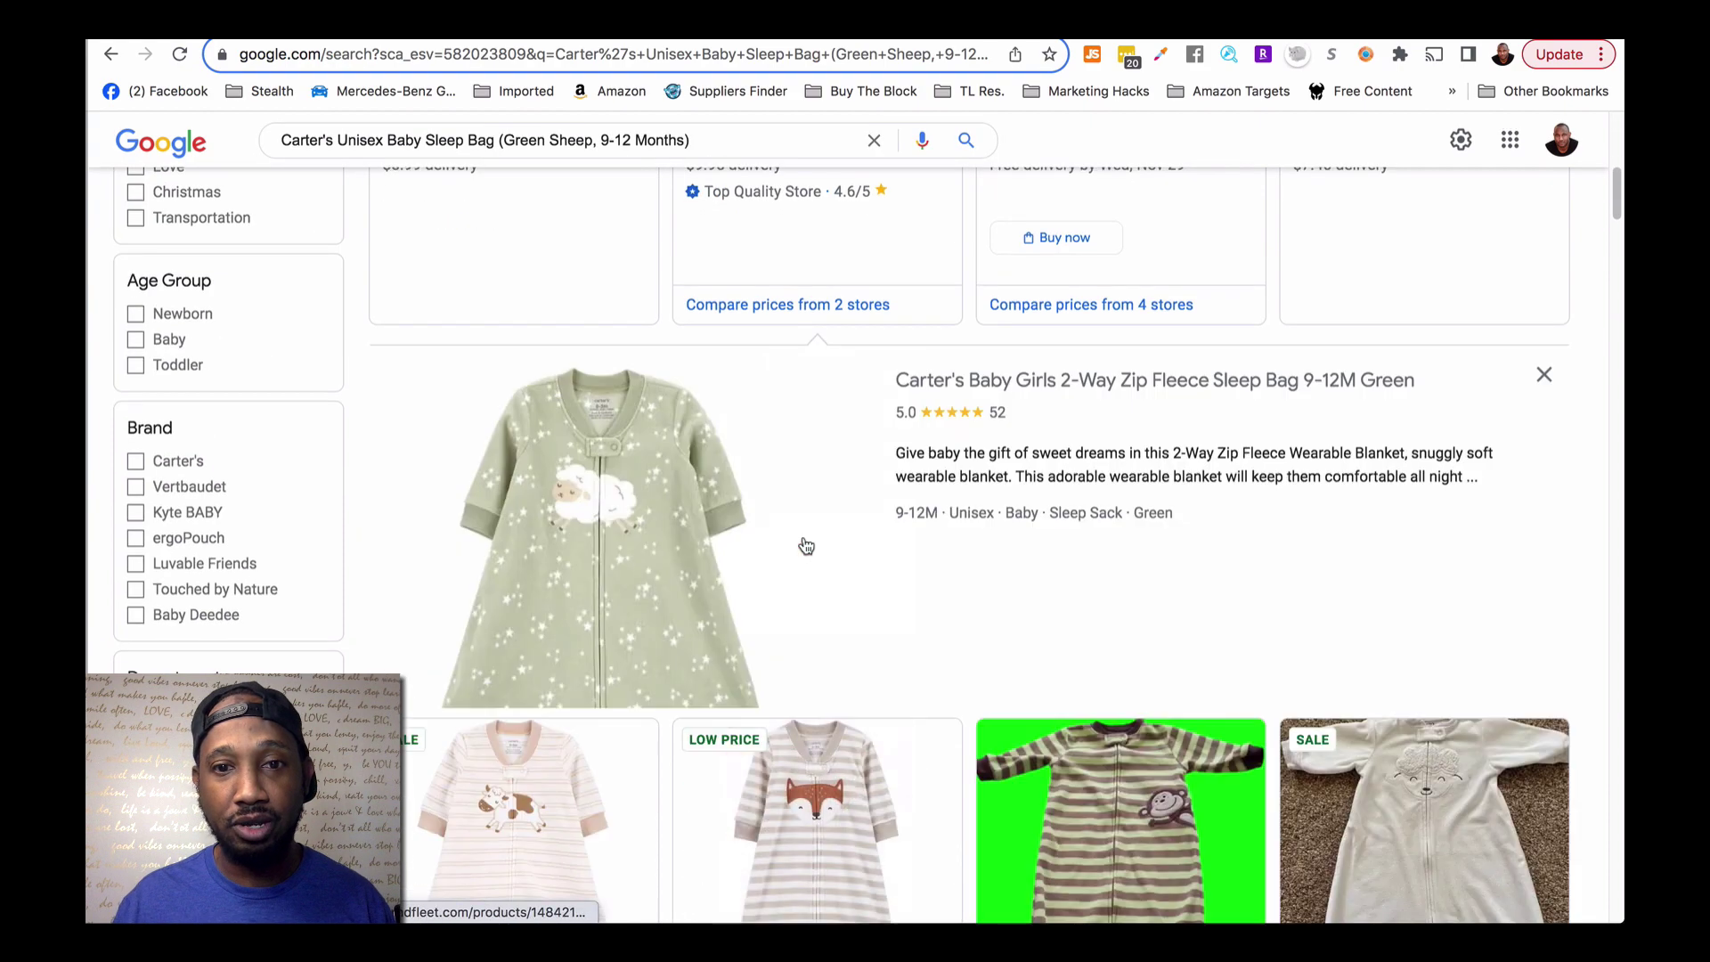
click(938, 380)
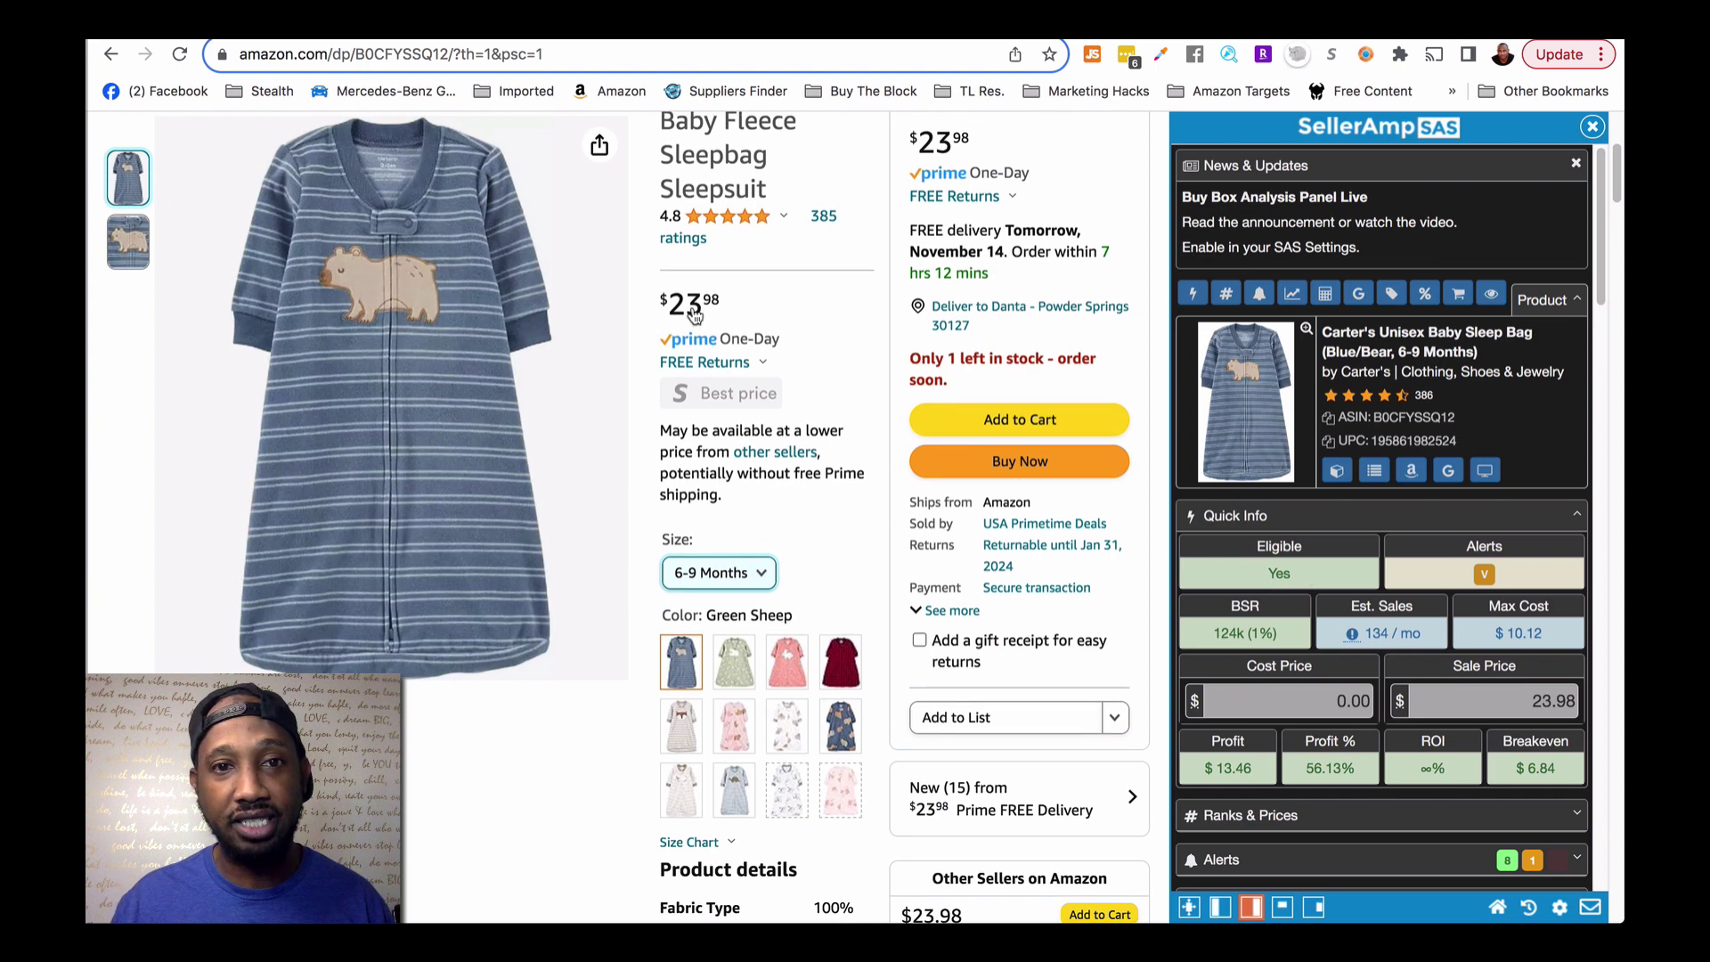
Choose the Green Sheep color for the 6-9 Months sleepsuit on Amazon and look over its details and other sellers
click(746, 636)
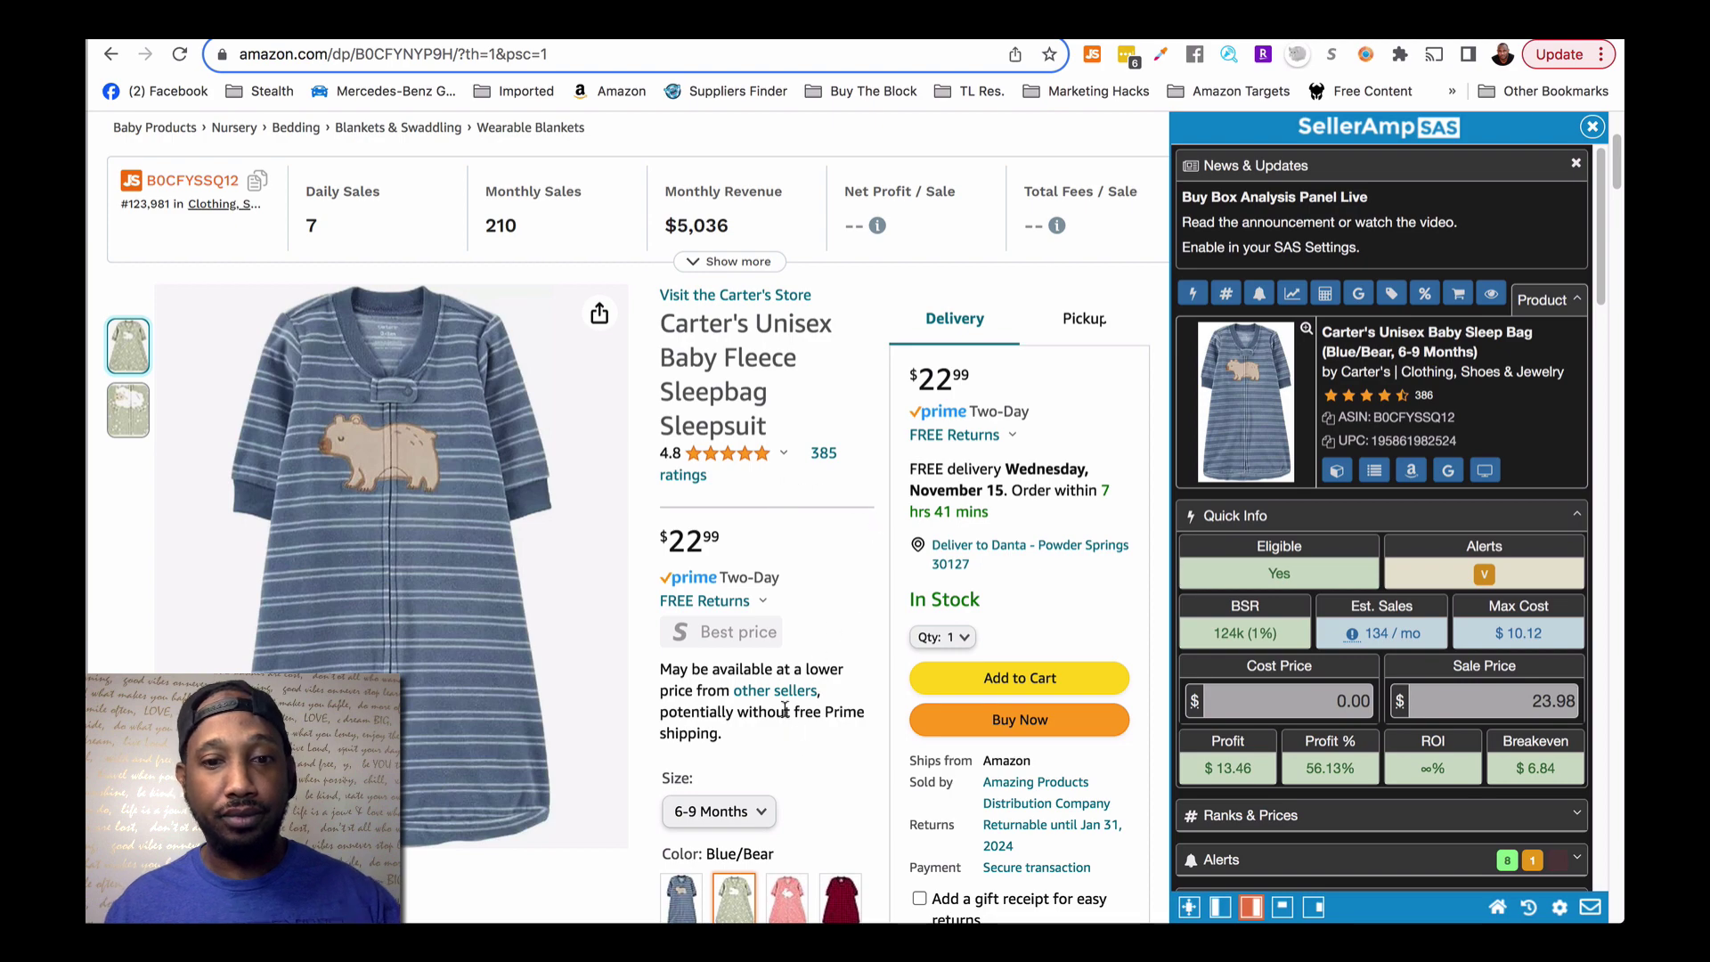
scroll(793, 708, down, 3)
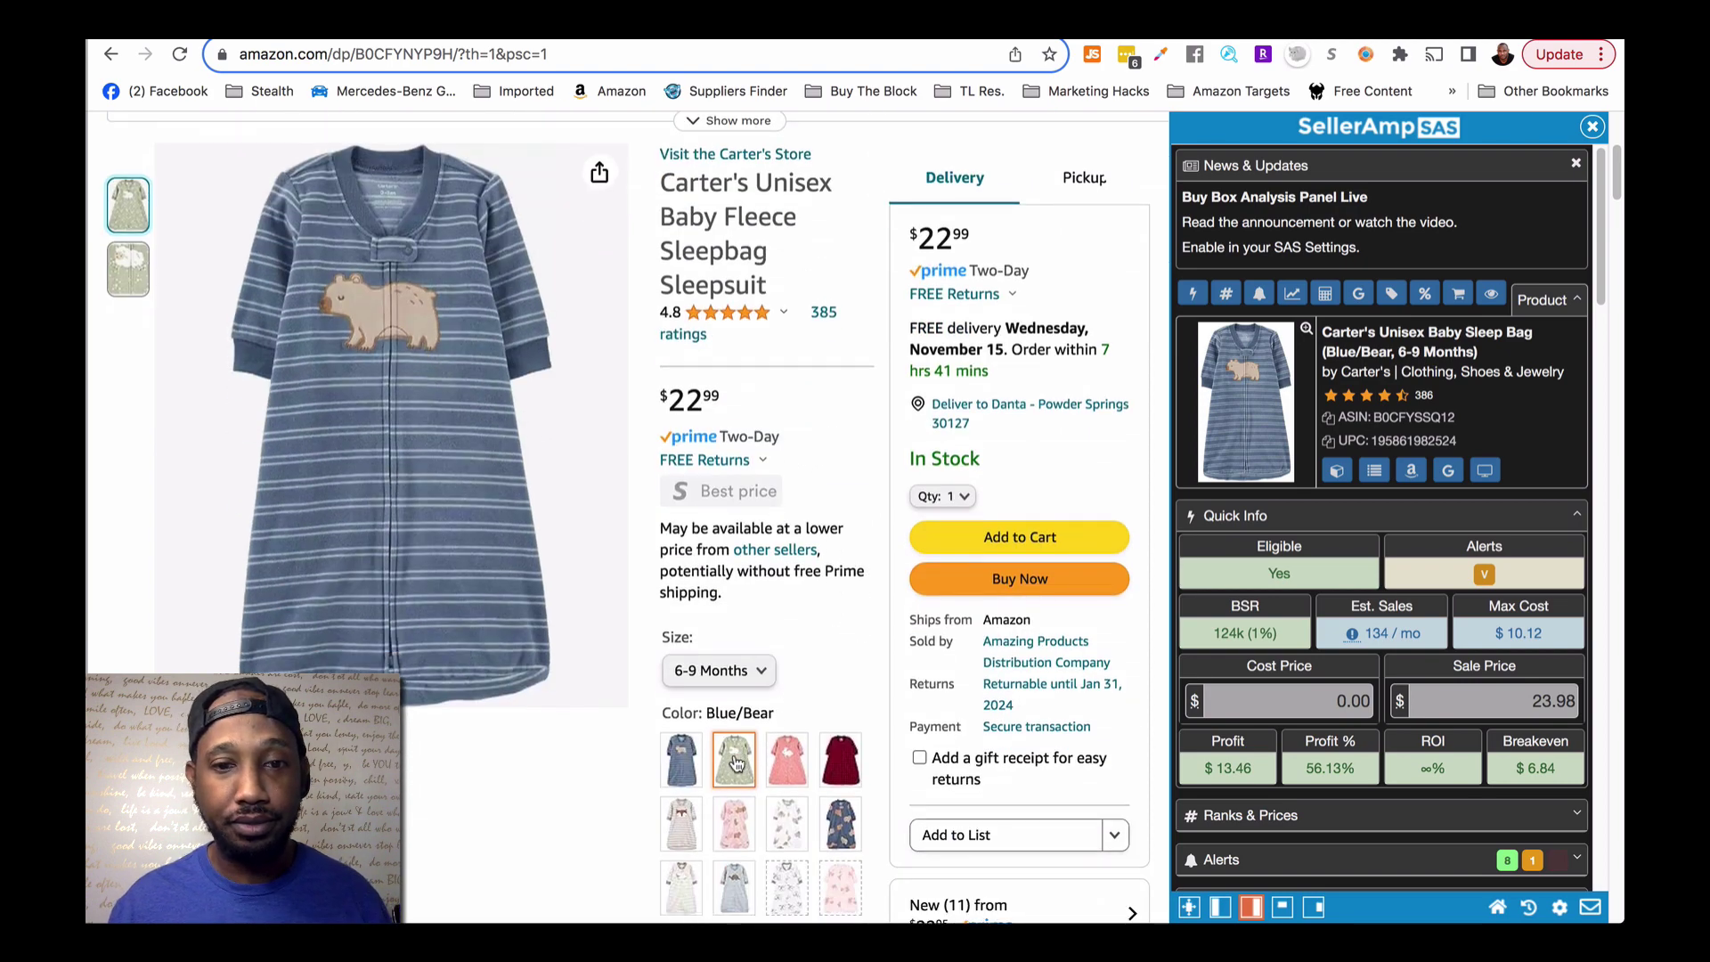
scroll(708, 621, down, 5)
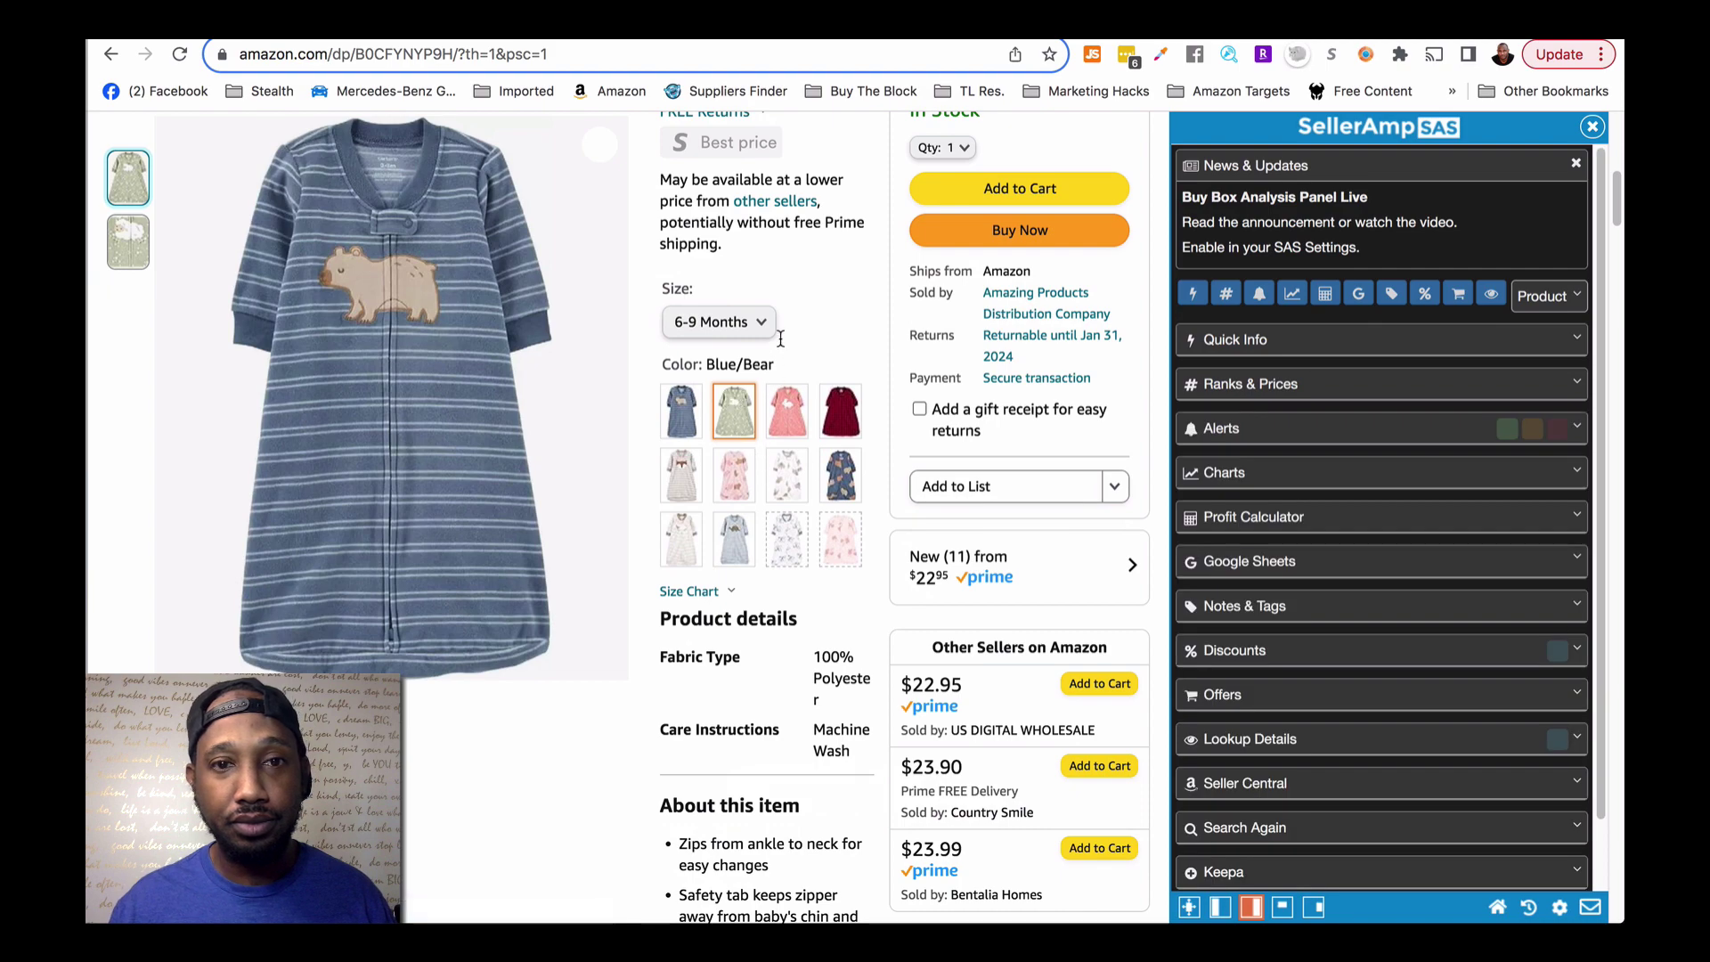
scroll(787, 356, up, 4)
scroll(561, 720, down, 12)
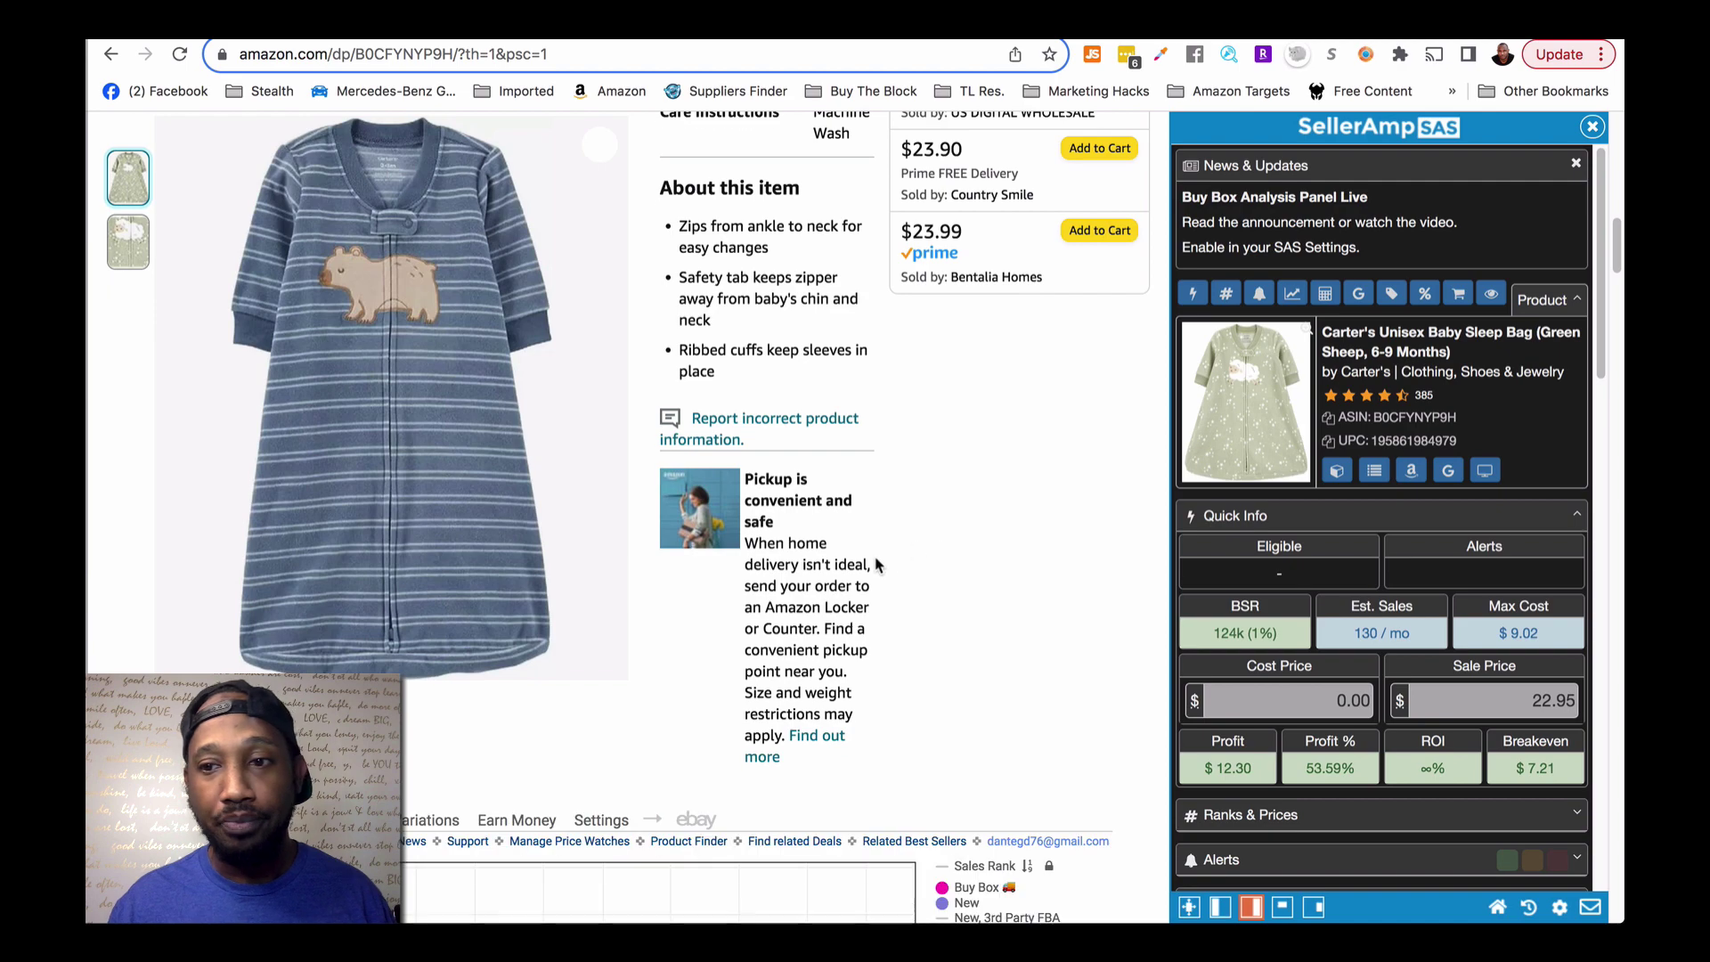
scroll(878, 561, up, 12)
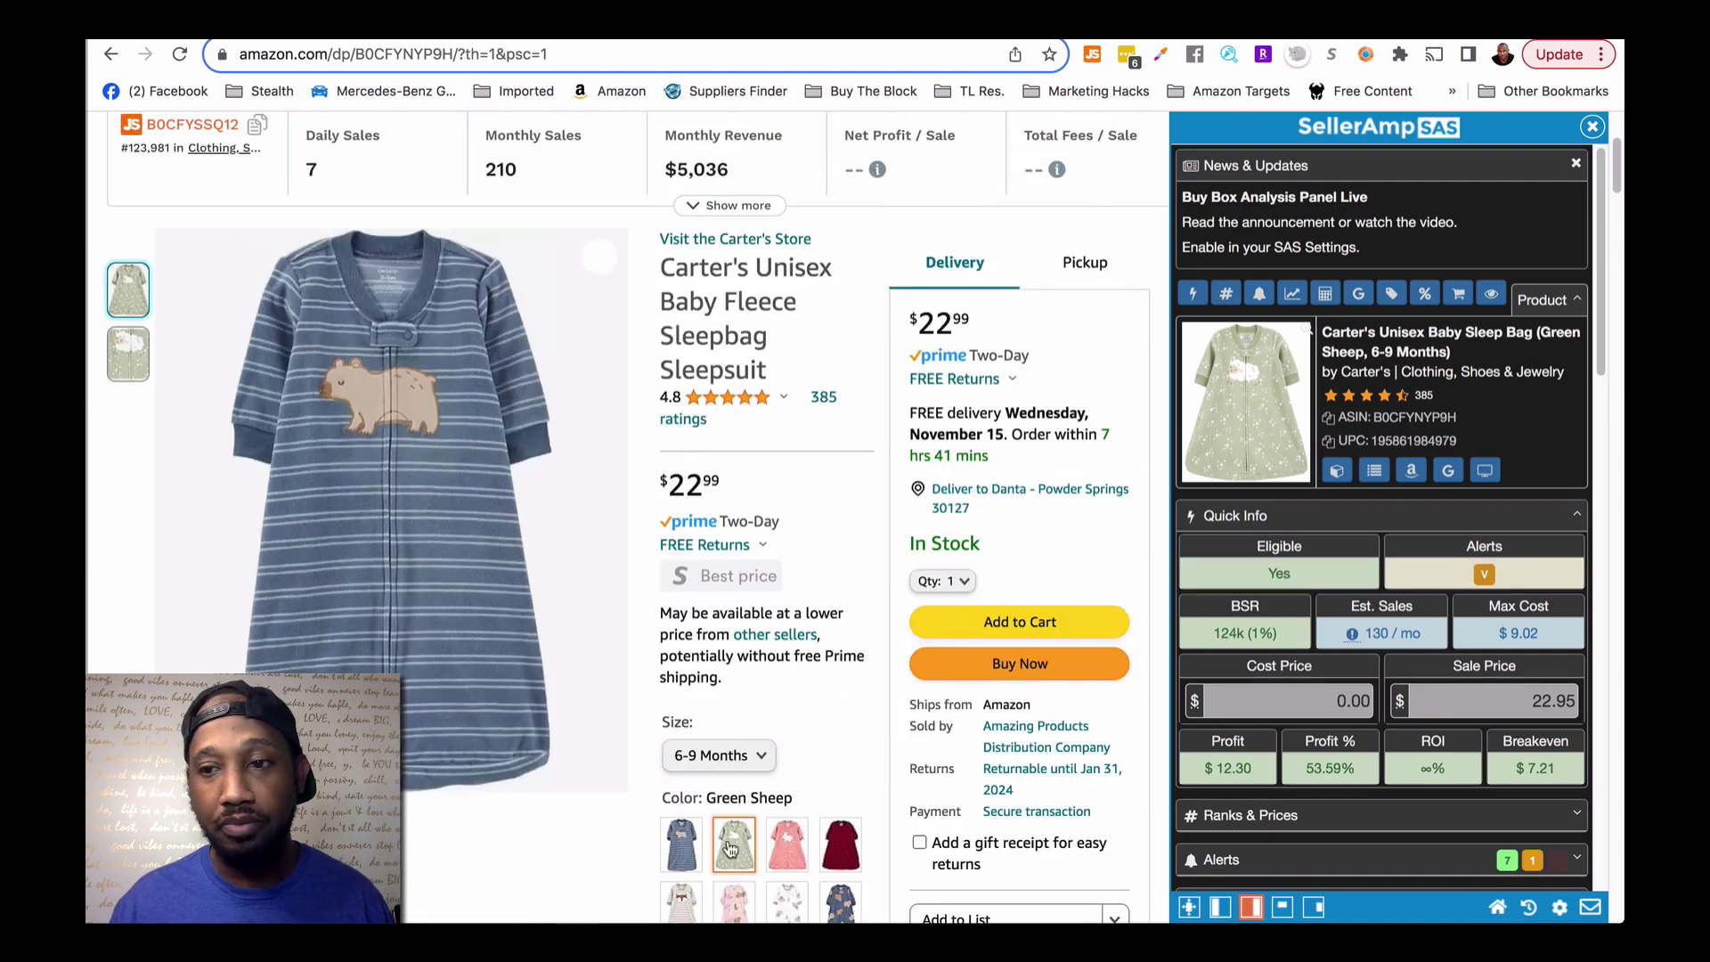
Set the SellerAmp cost price to 9.00 for the 6-9 Months green sheep sleepsuit
click(1334, 697)
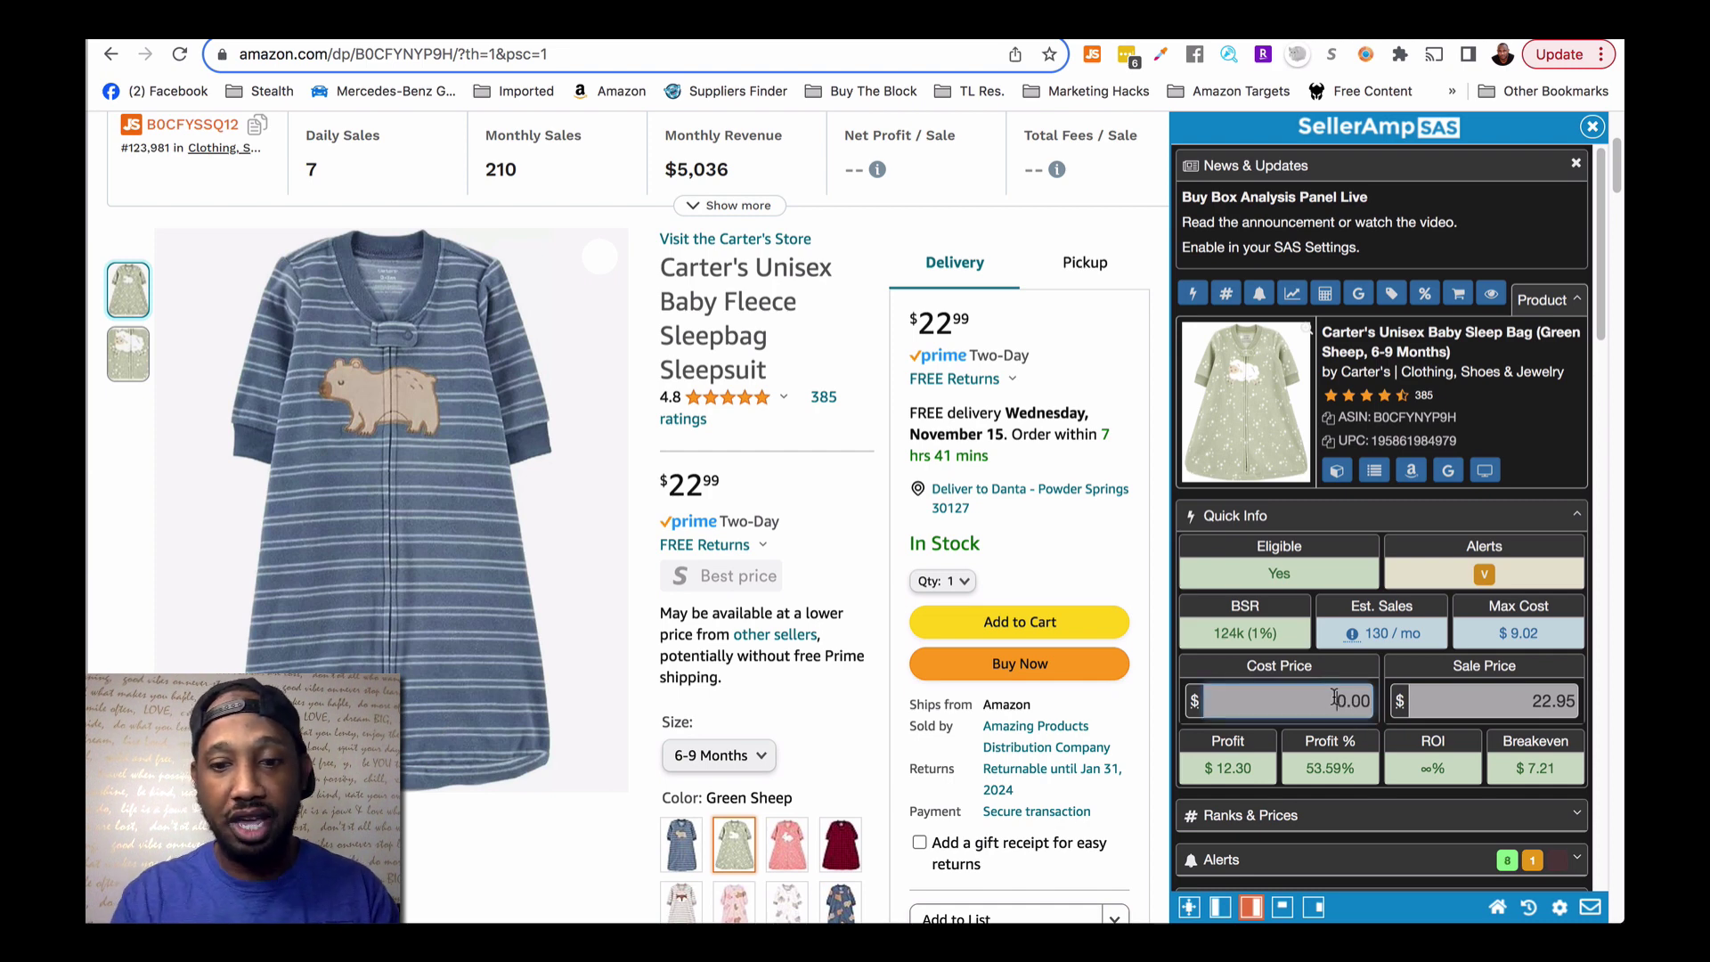
text(8)
key(BackSpace)
text(9)
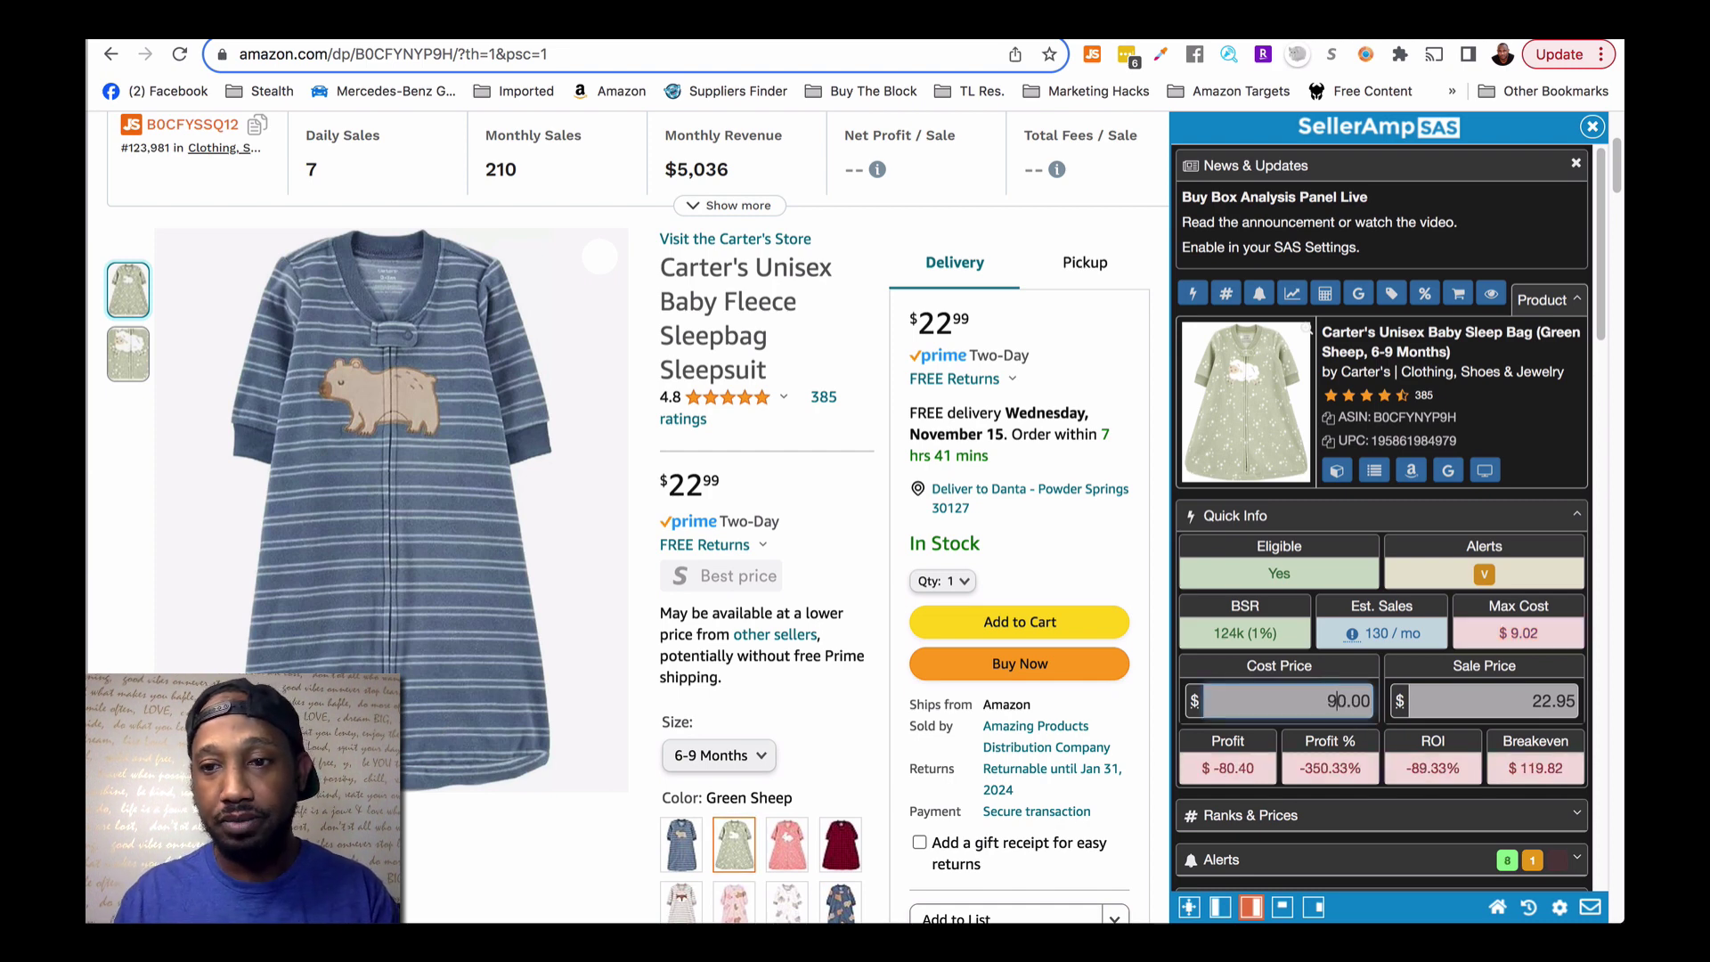
scroll(624, 445, down, 3)
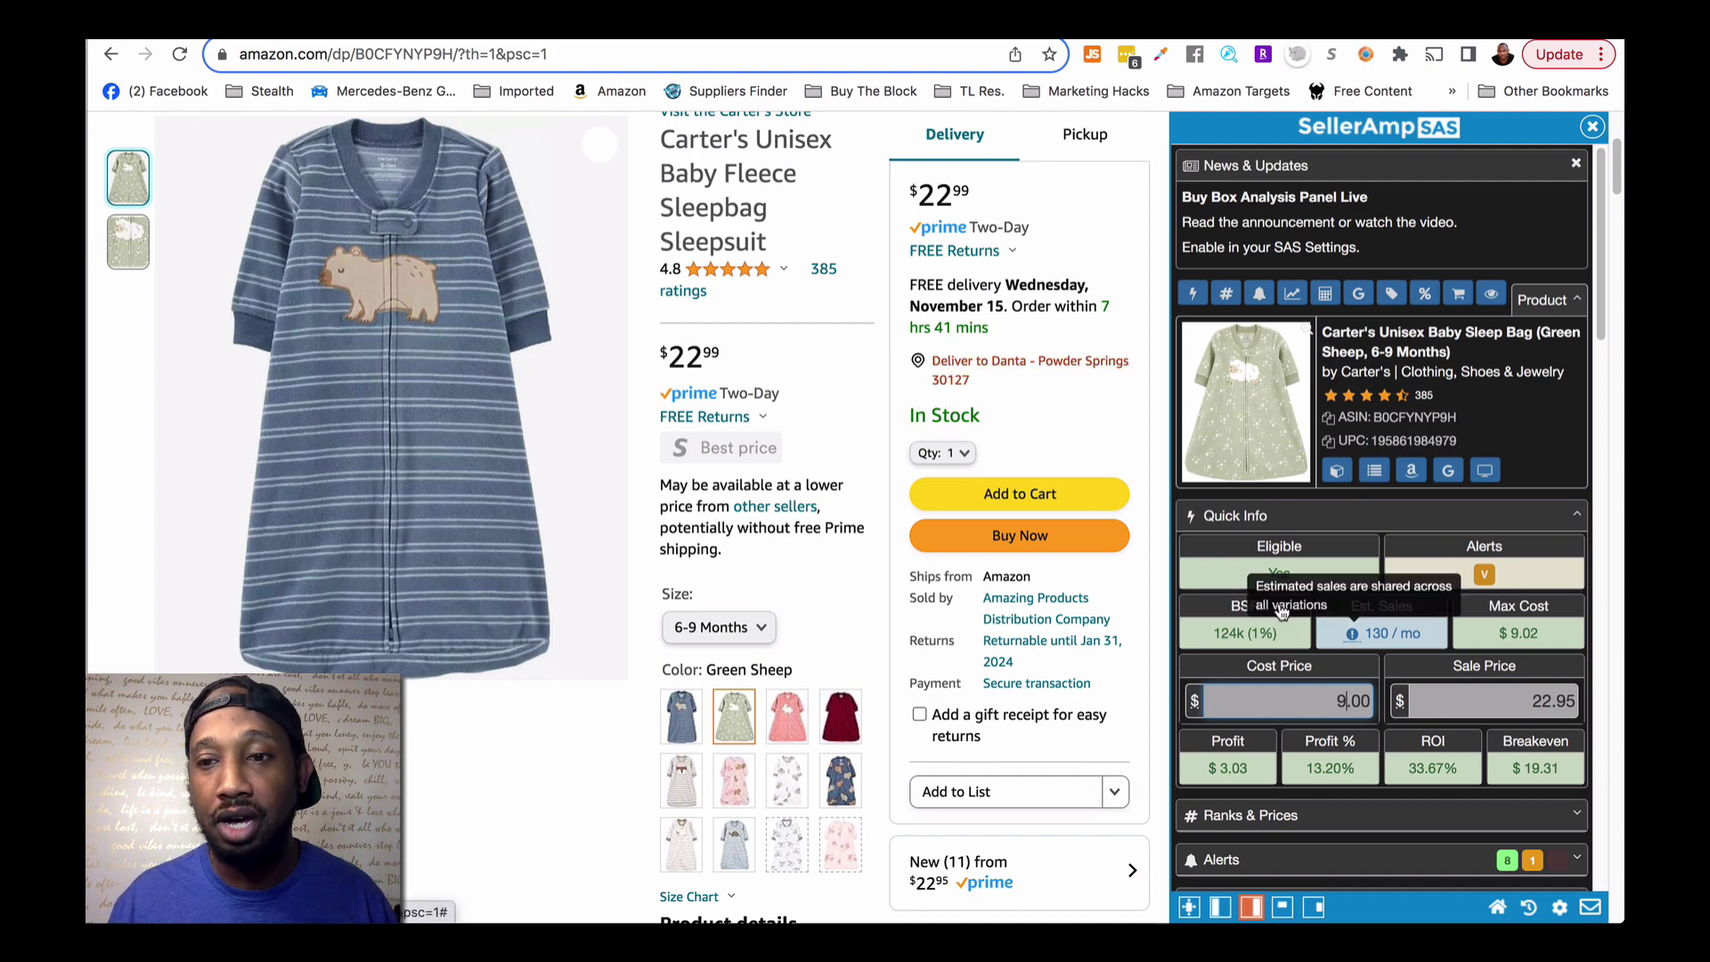
Examine SellerAmp's profit calculator and competing offers for the 6-9 Months sleepsuit, along with its Amazon listing details
scroll(1279, 610, down, 5)
scroll(1280, 610, down, 8)
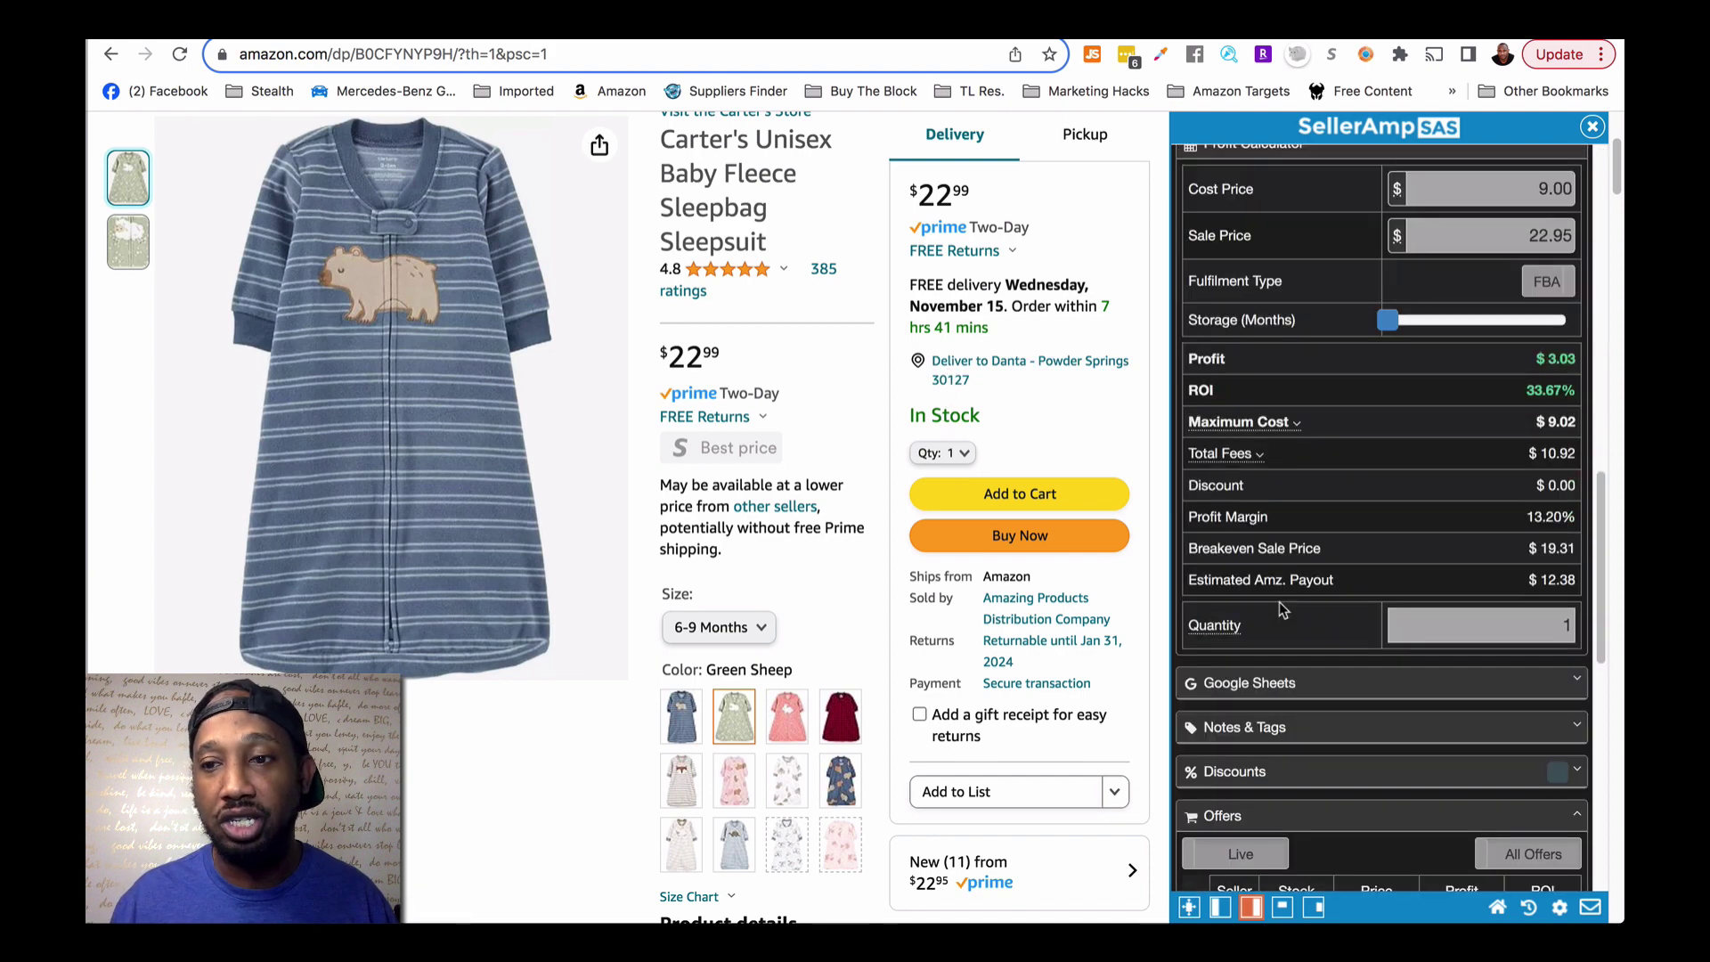
scroll(1280, 610, down, 3)
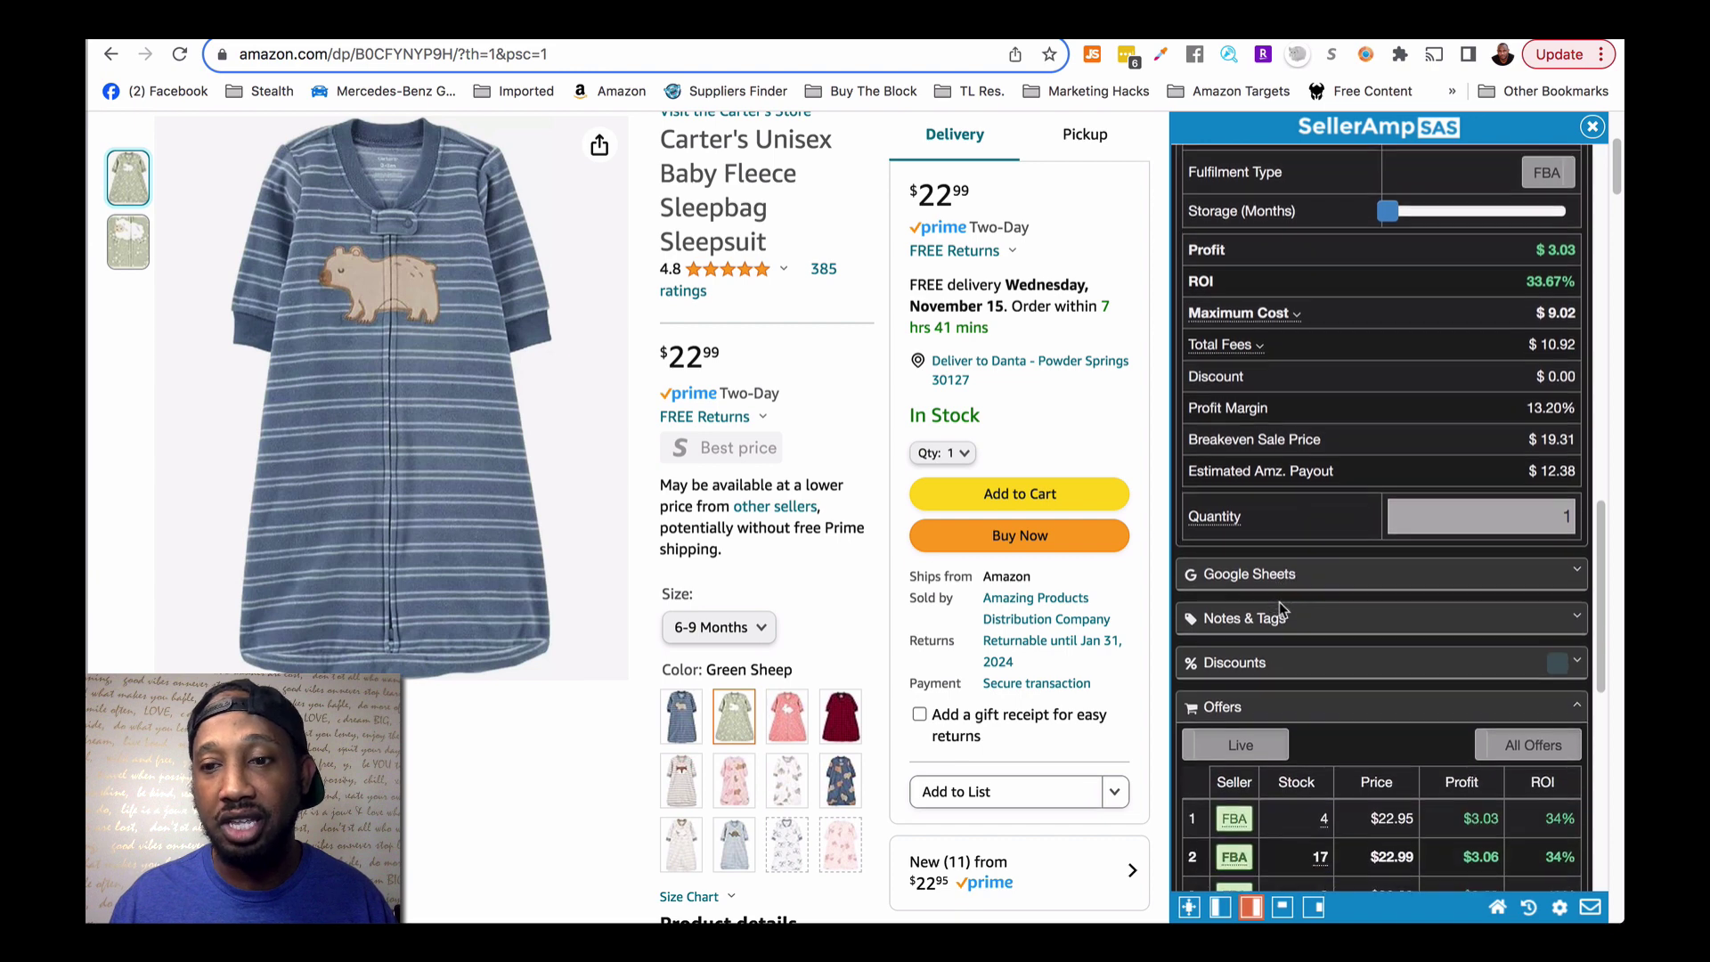
scroll(1279, 605, down, 2)
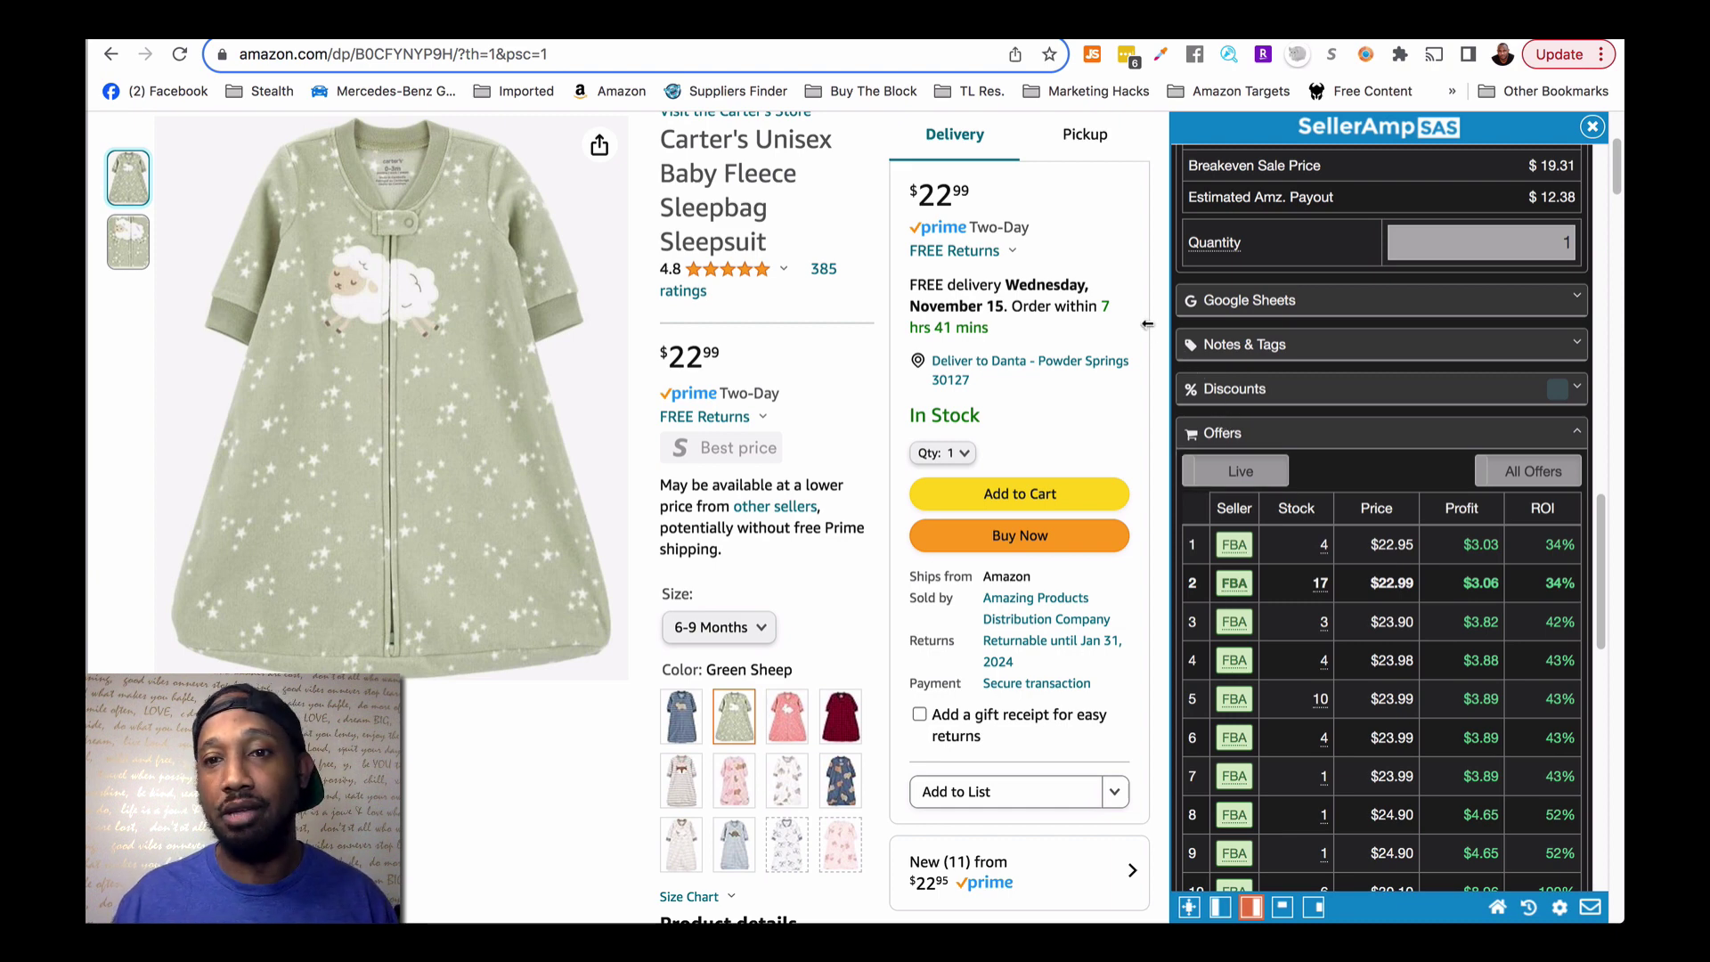
scroll(1156, 320, up, 3)
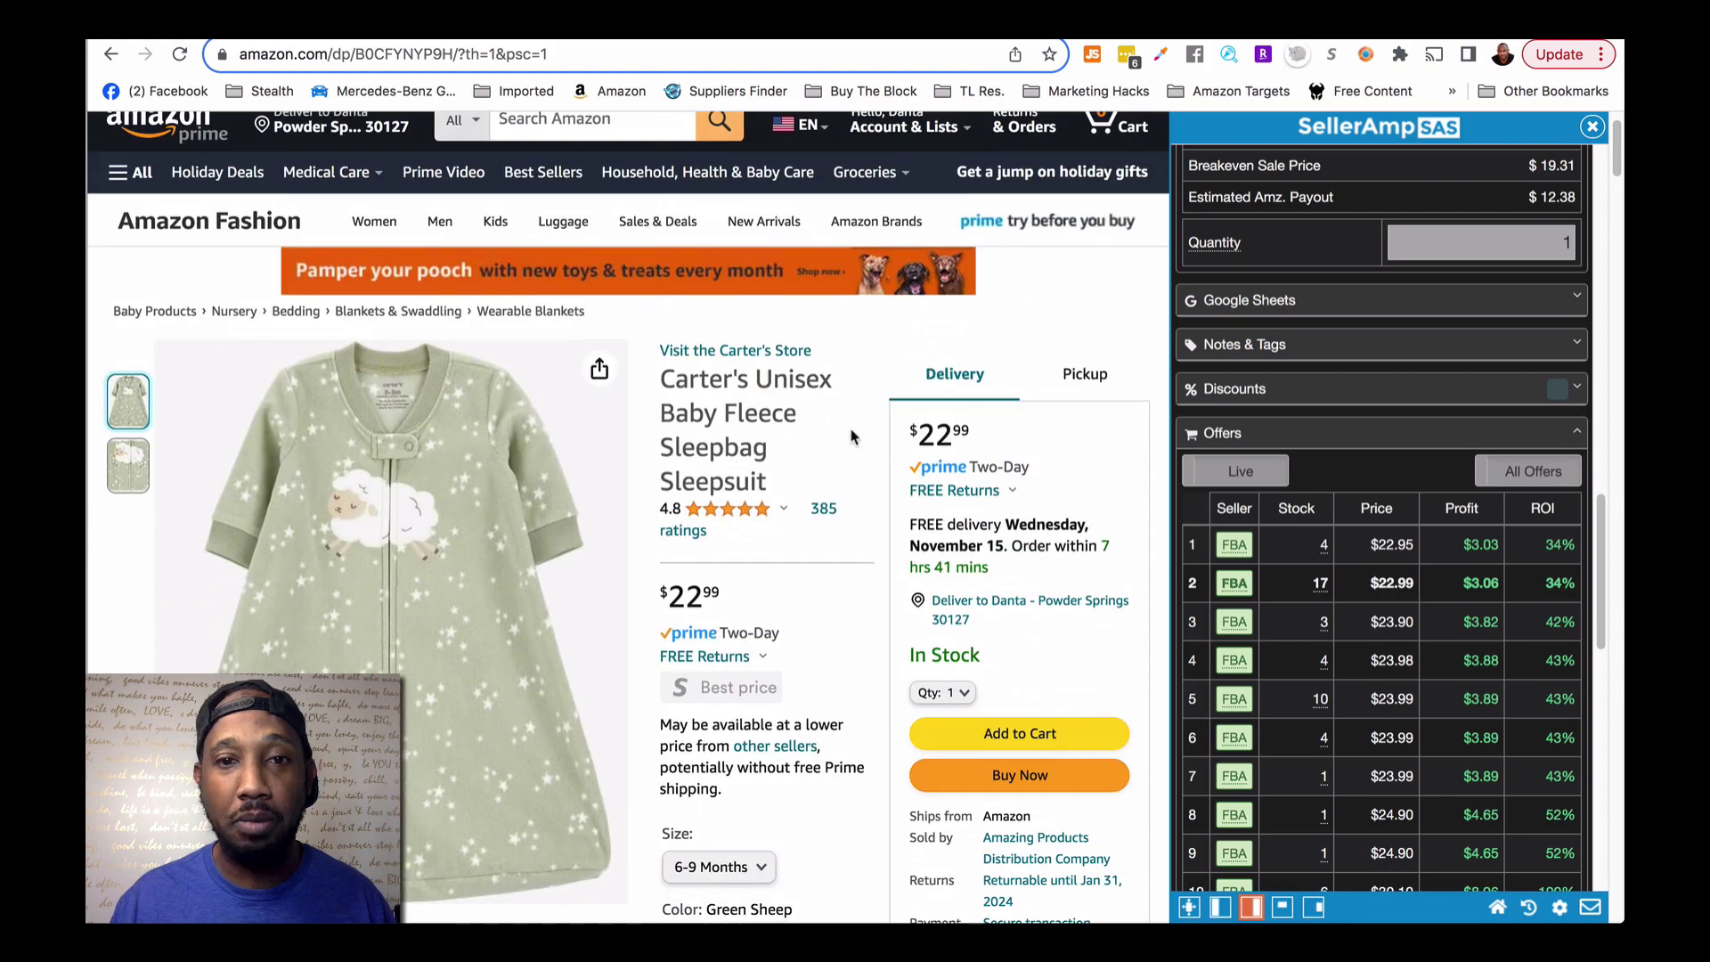
scroll(1025, 330, down, 1)
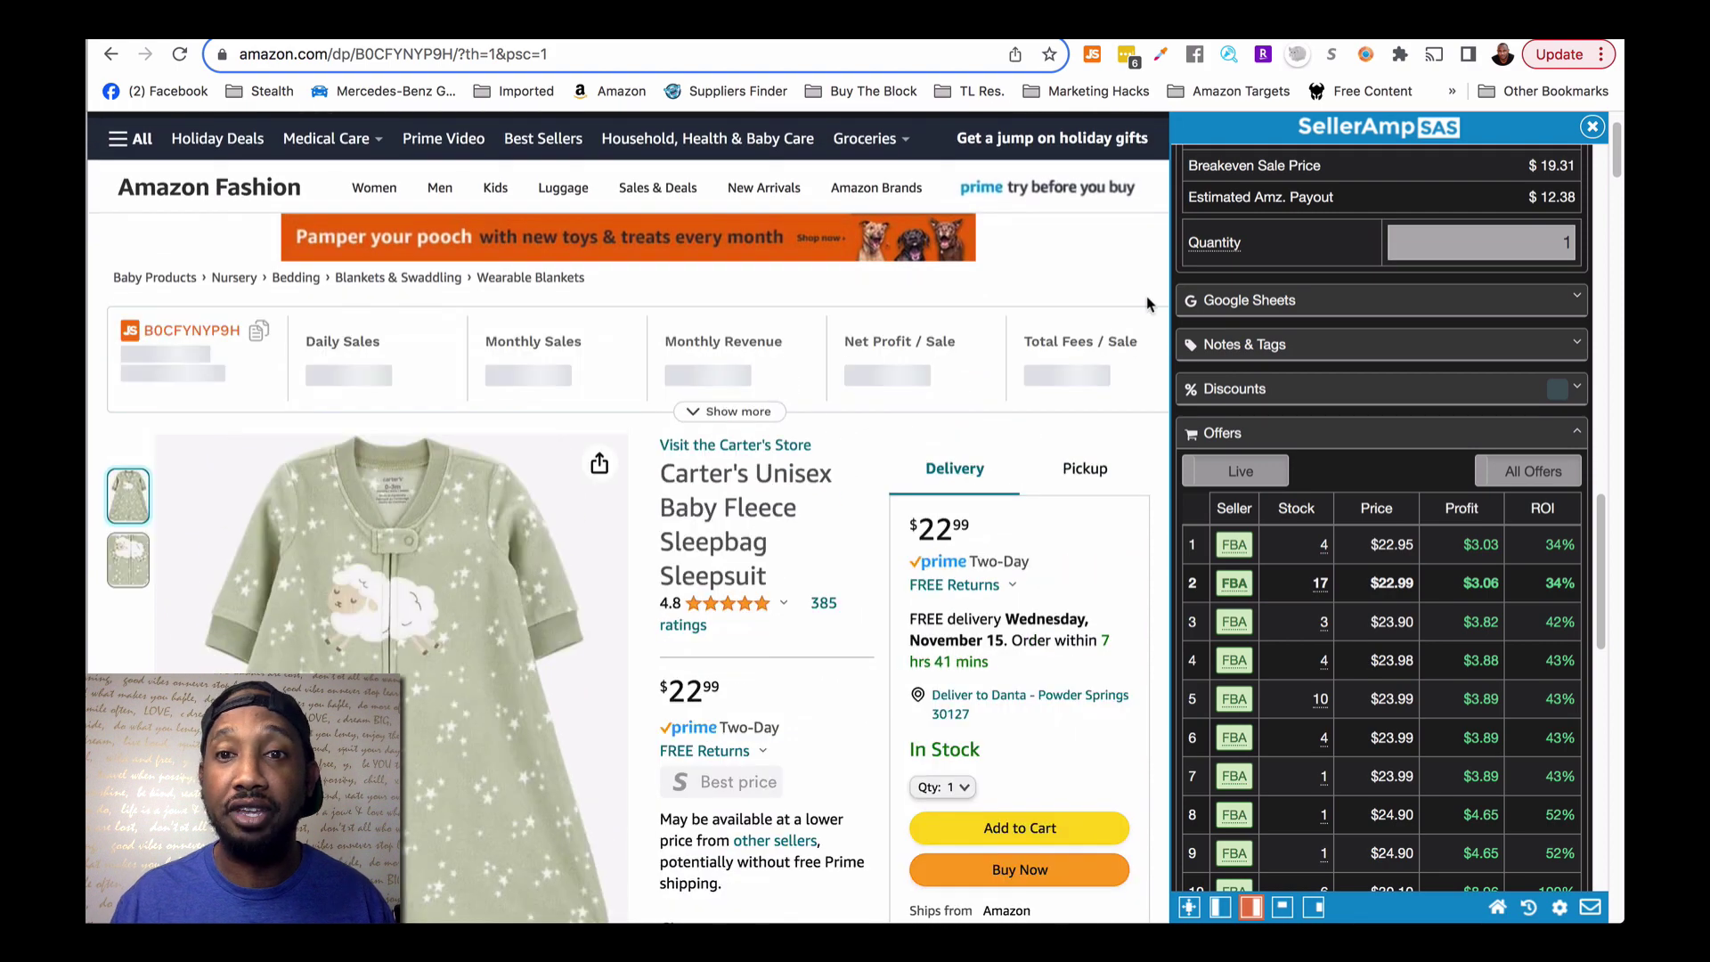
scroll(1149, 321, down, 2)
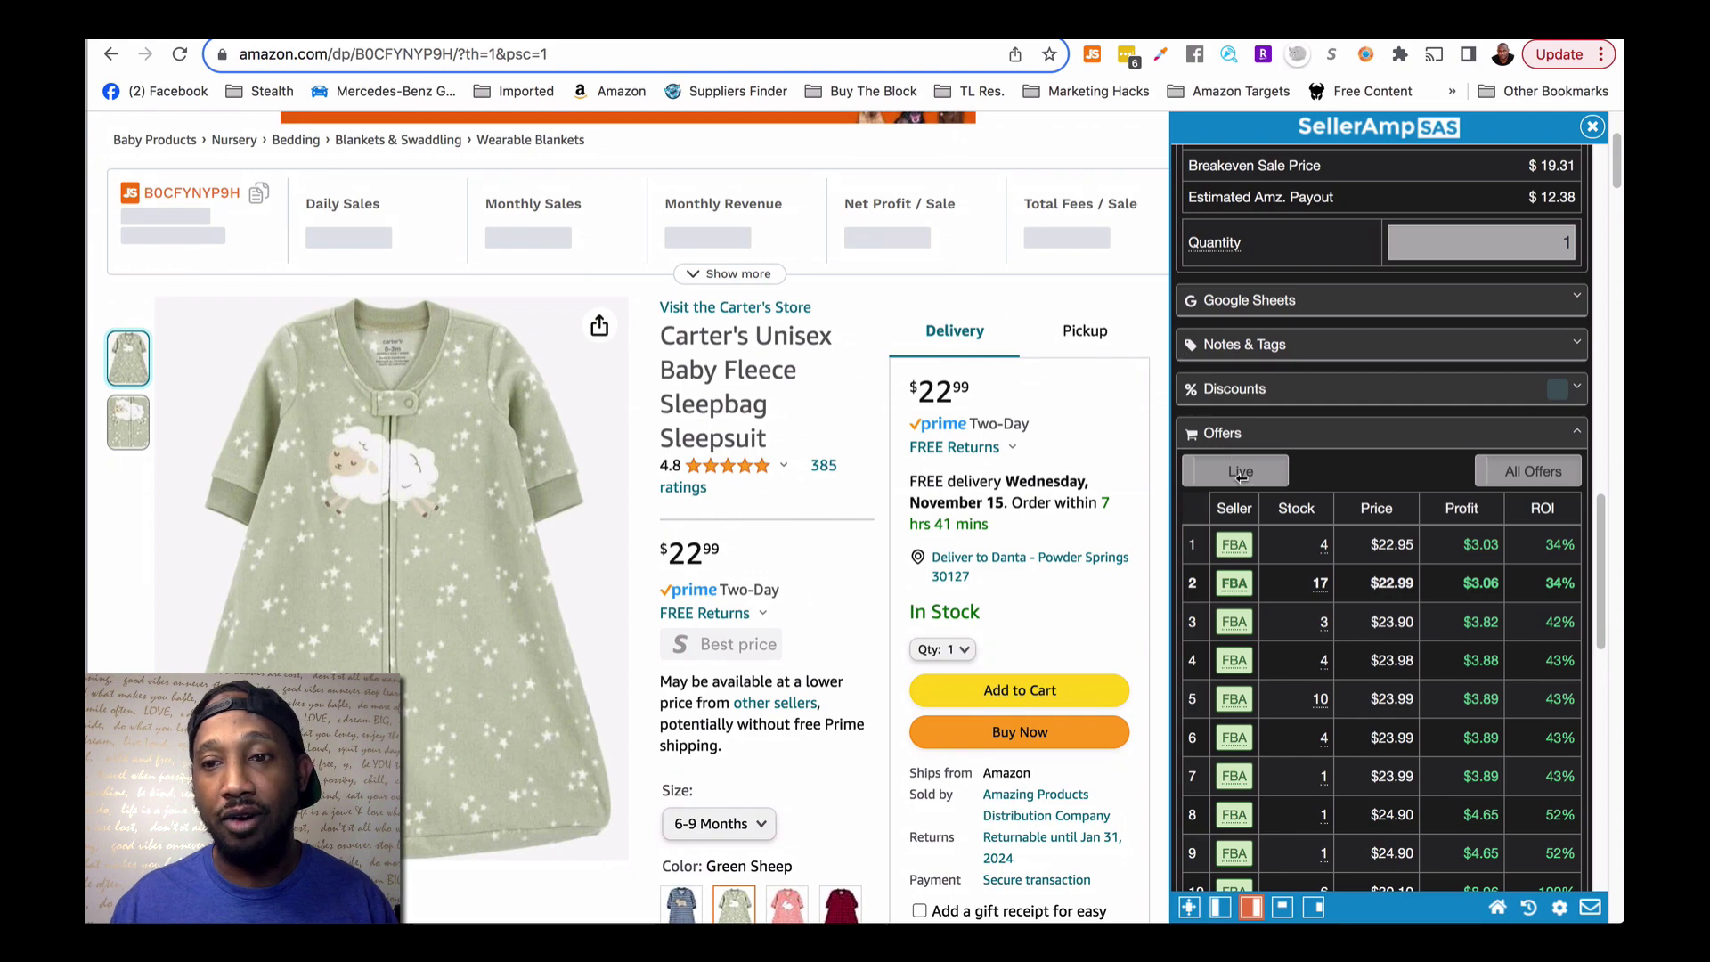
scroll(1416, 547, down, 2)
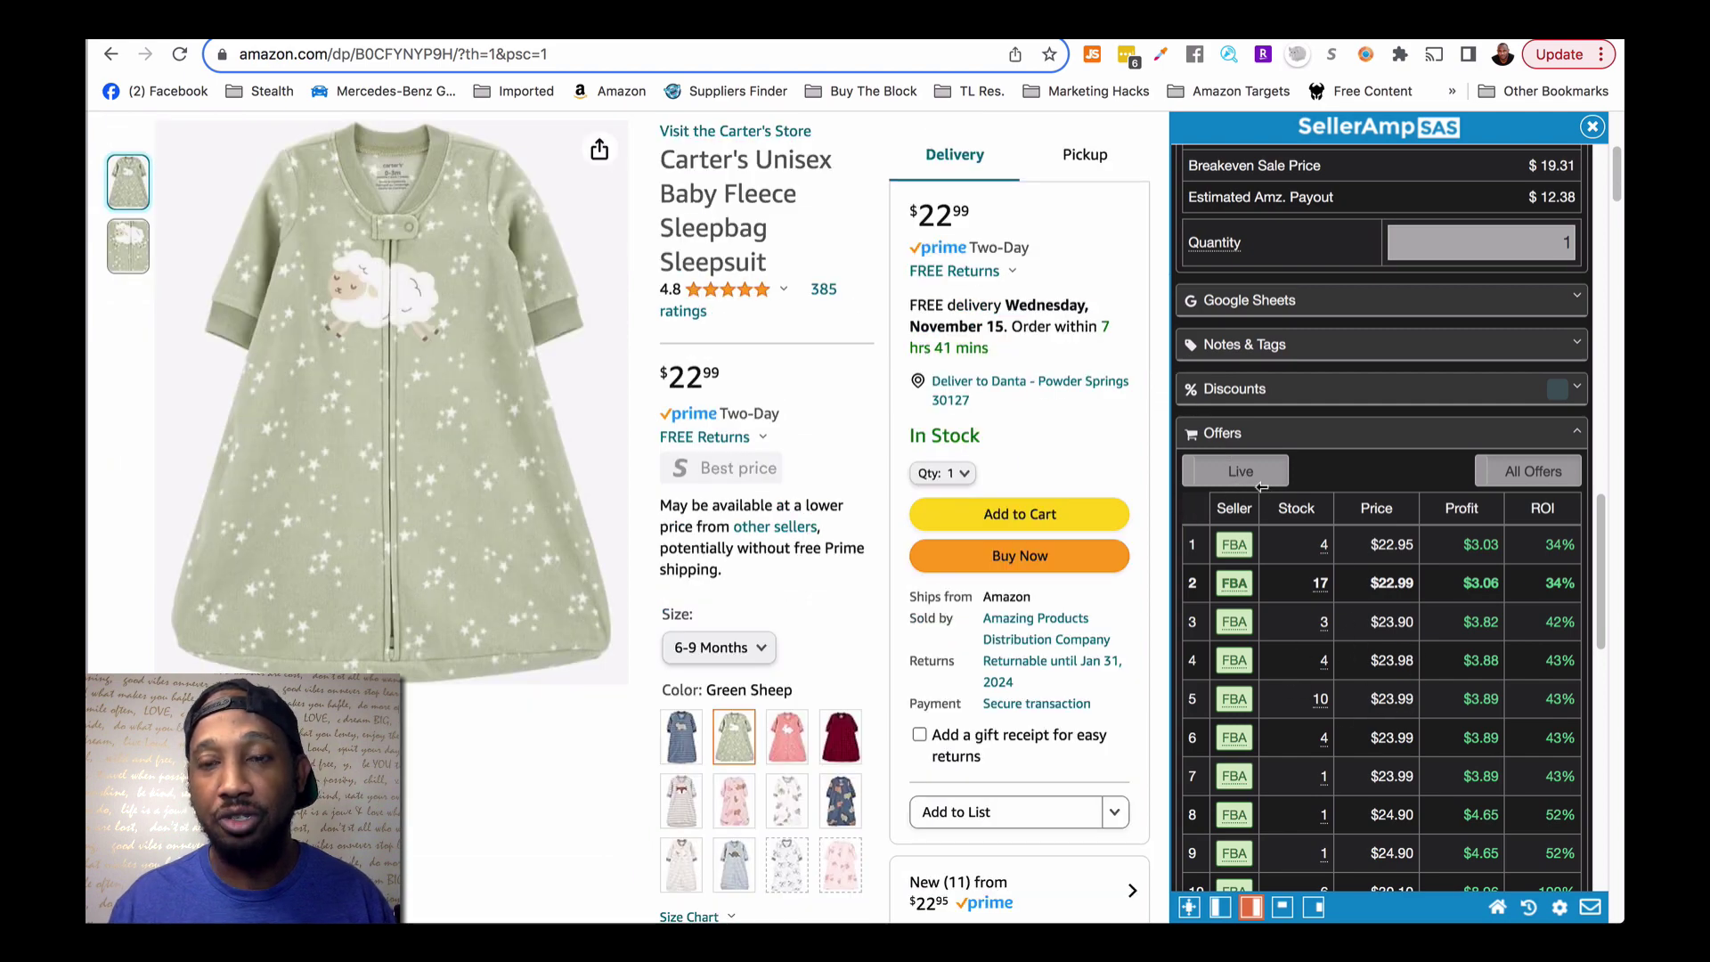
scroll(1274, 483, up, 8)
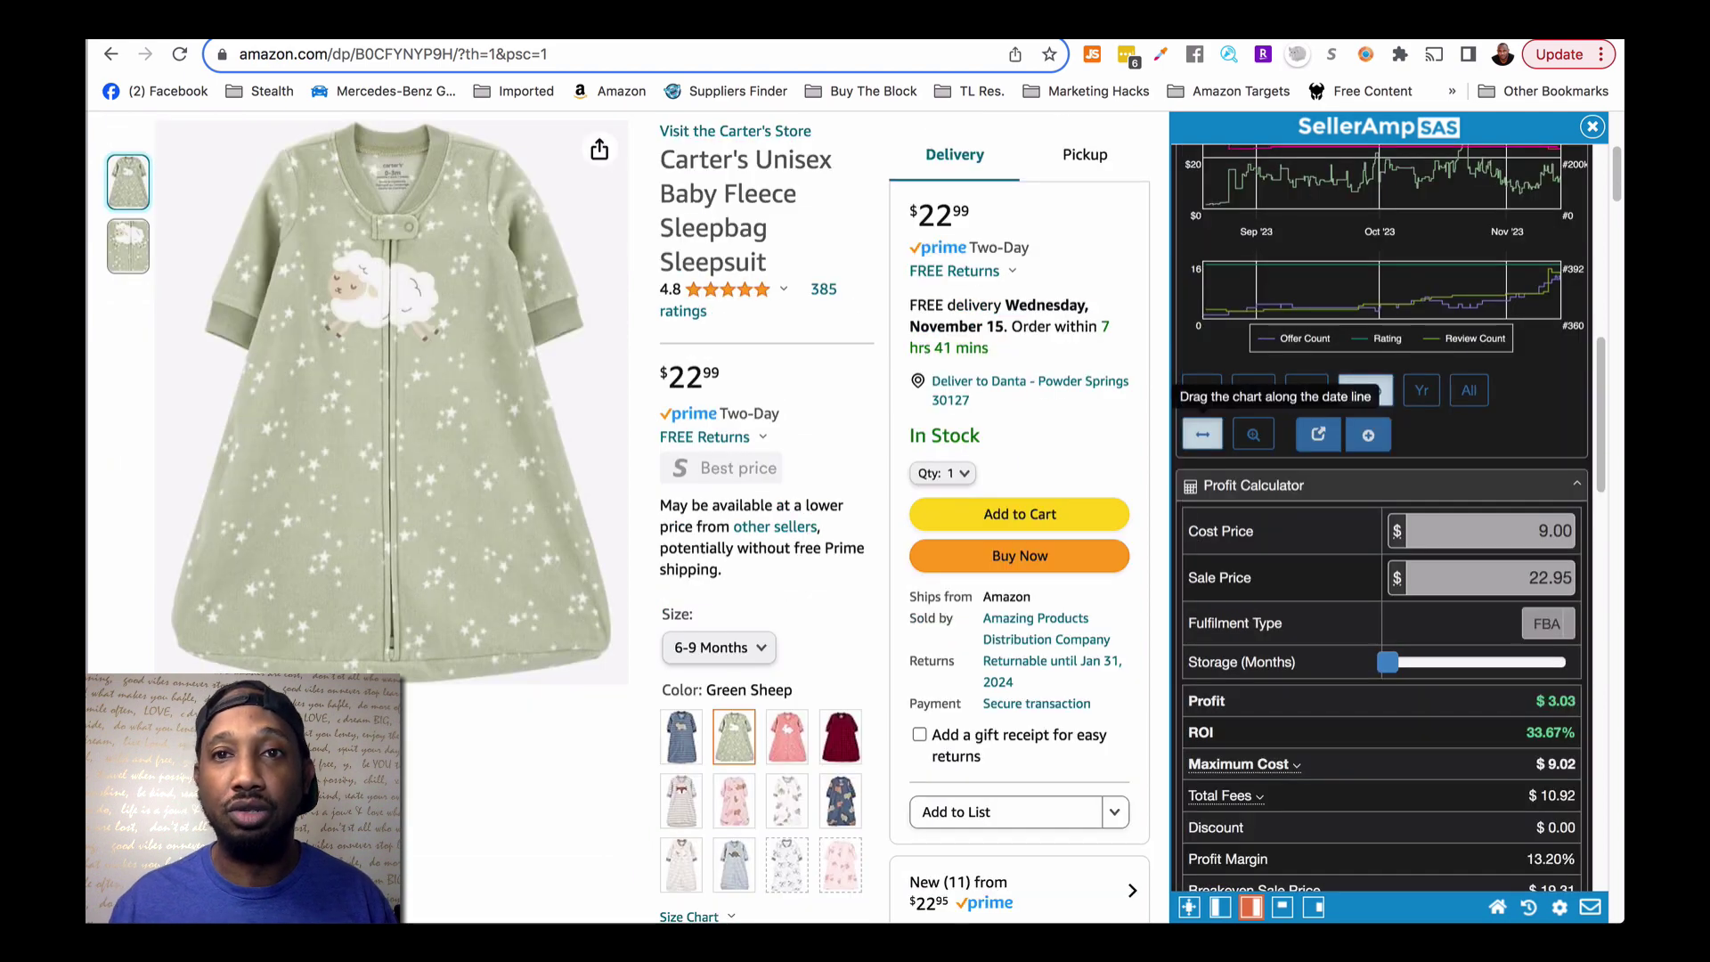
Return to the Blain's Farm & Fleet product page for the Carter's fleece wearable blanket
click(1247, 27)
click(1123, 26)
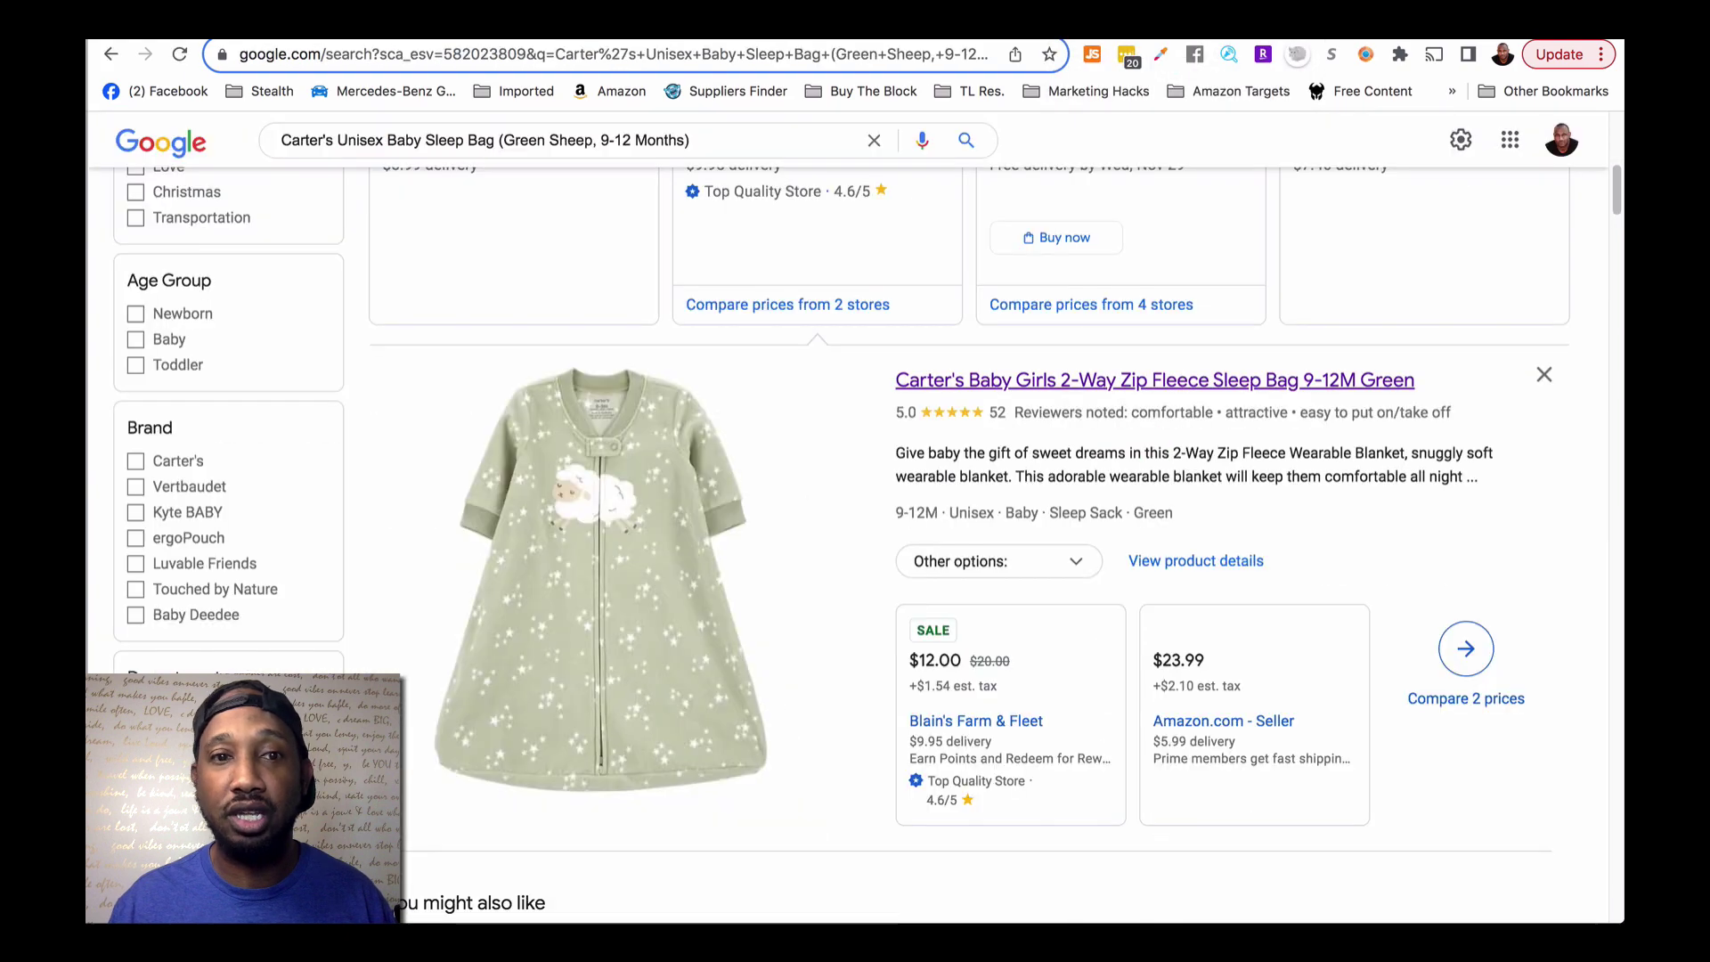
click(998, 27)
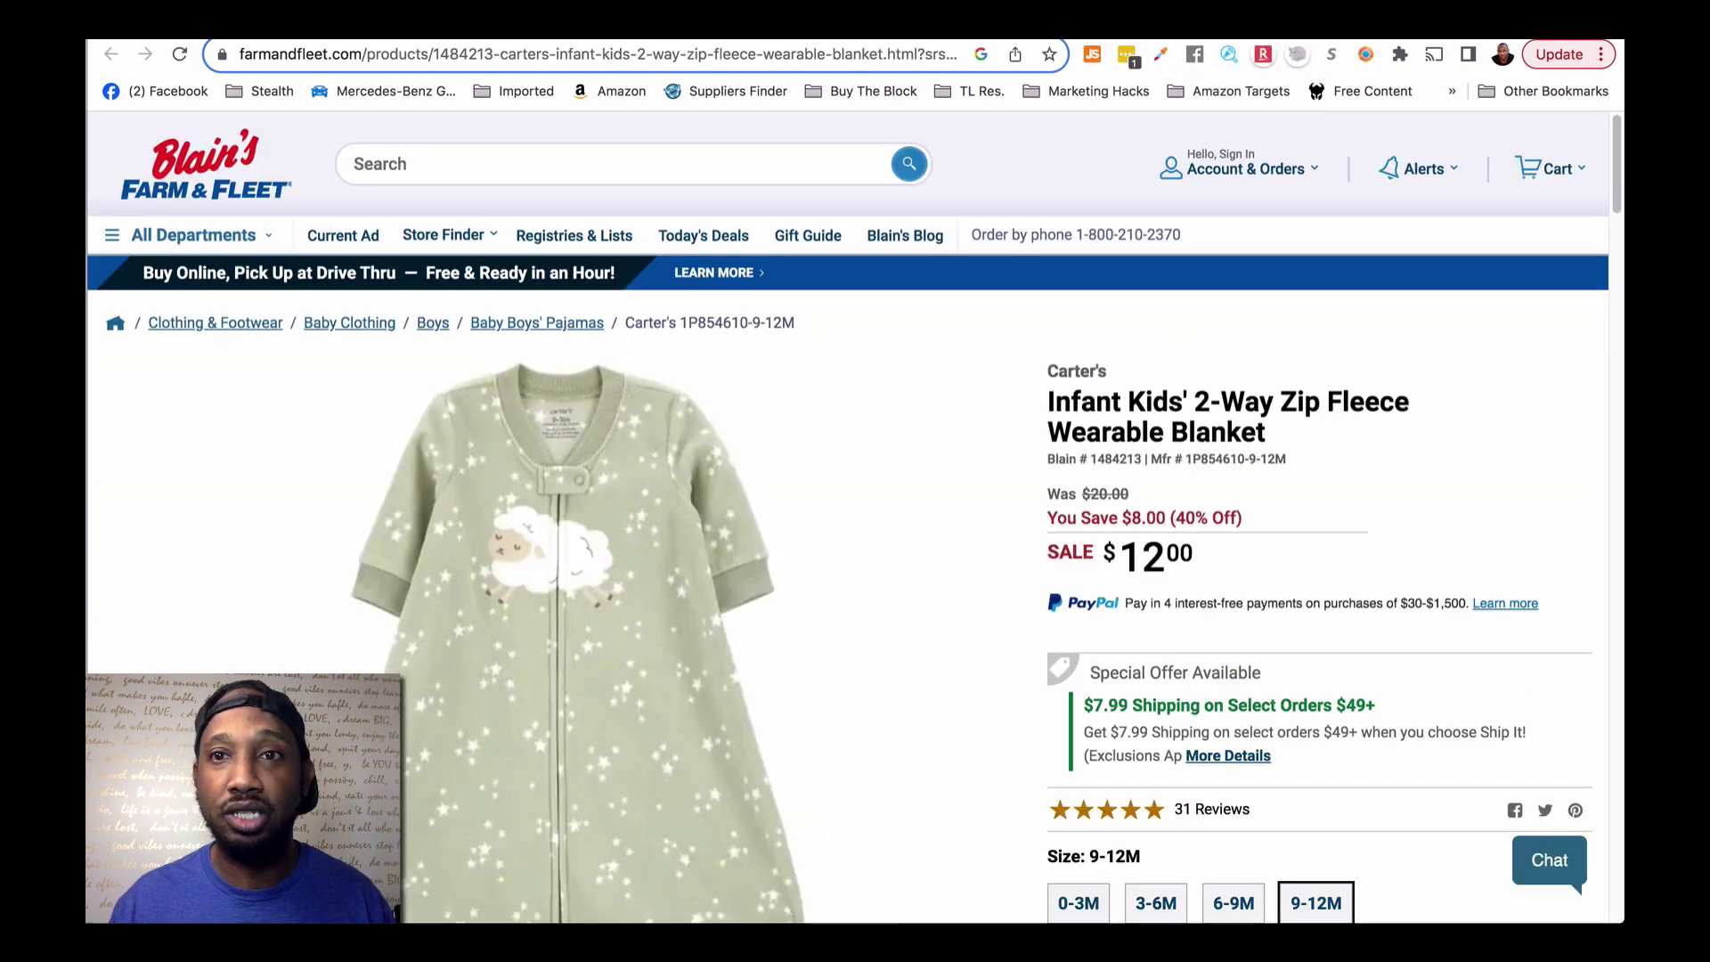
From the Amazon listing for Carter's Baby Hooded Towel (2-pk Pink/White), search Google for the product title and expand the sponsored offers
click(873, 27)
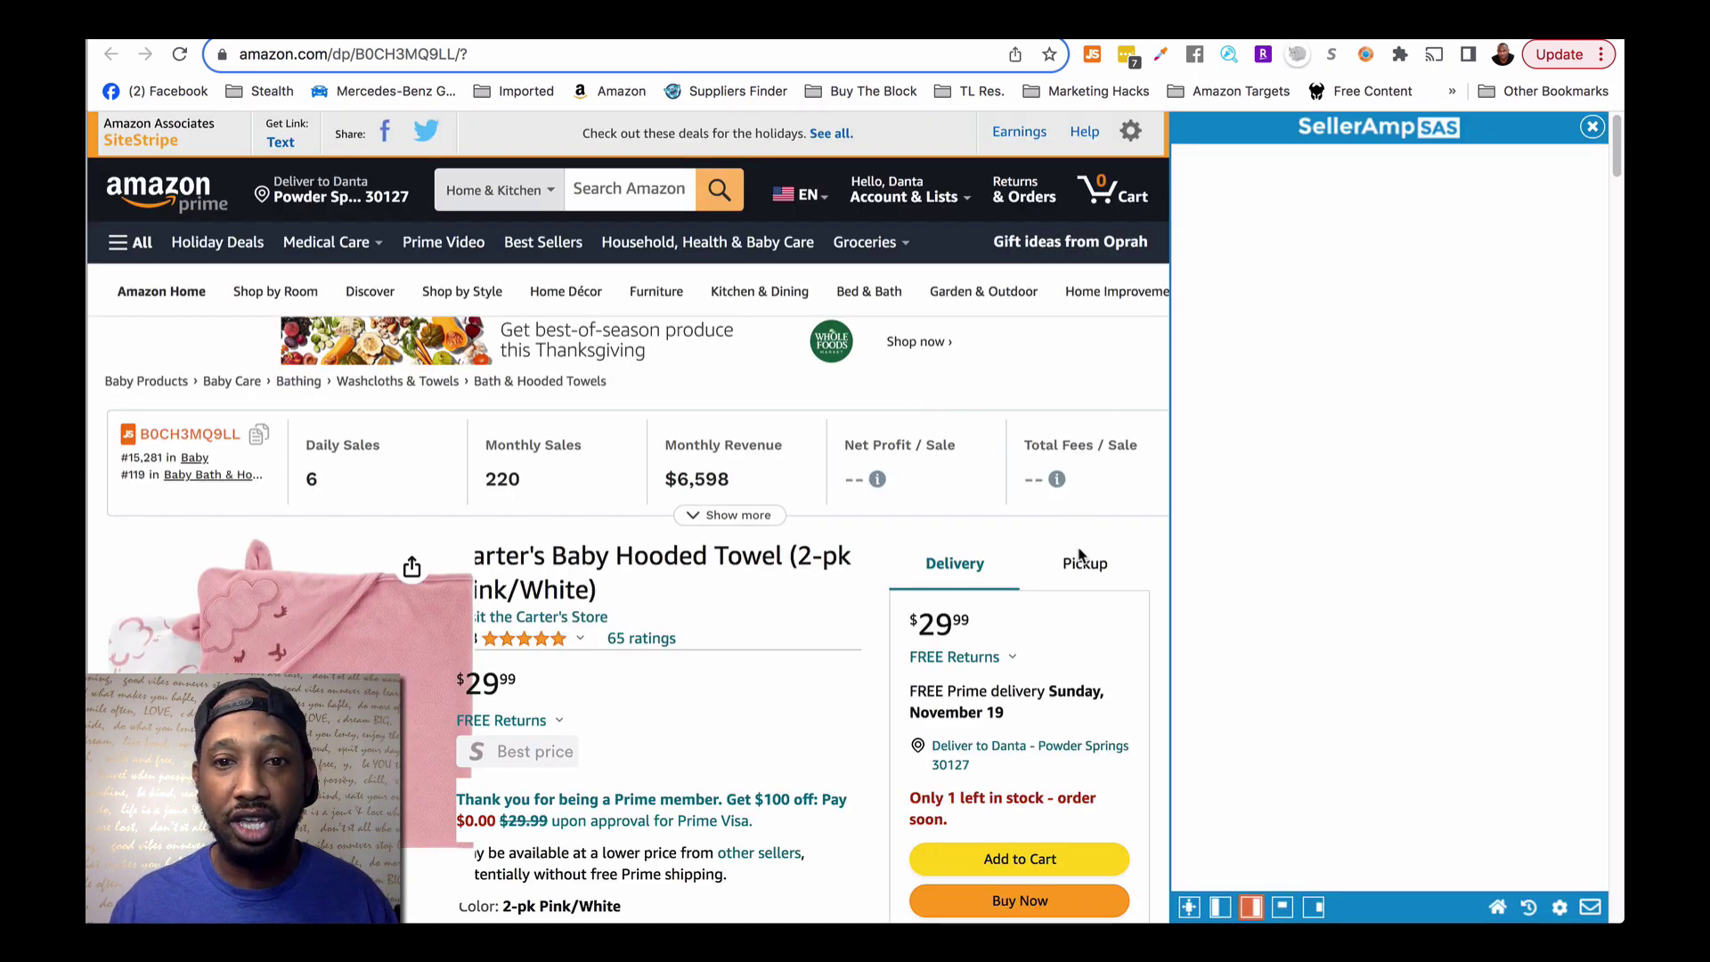
scroll(971, 476, down, 5)
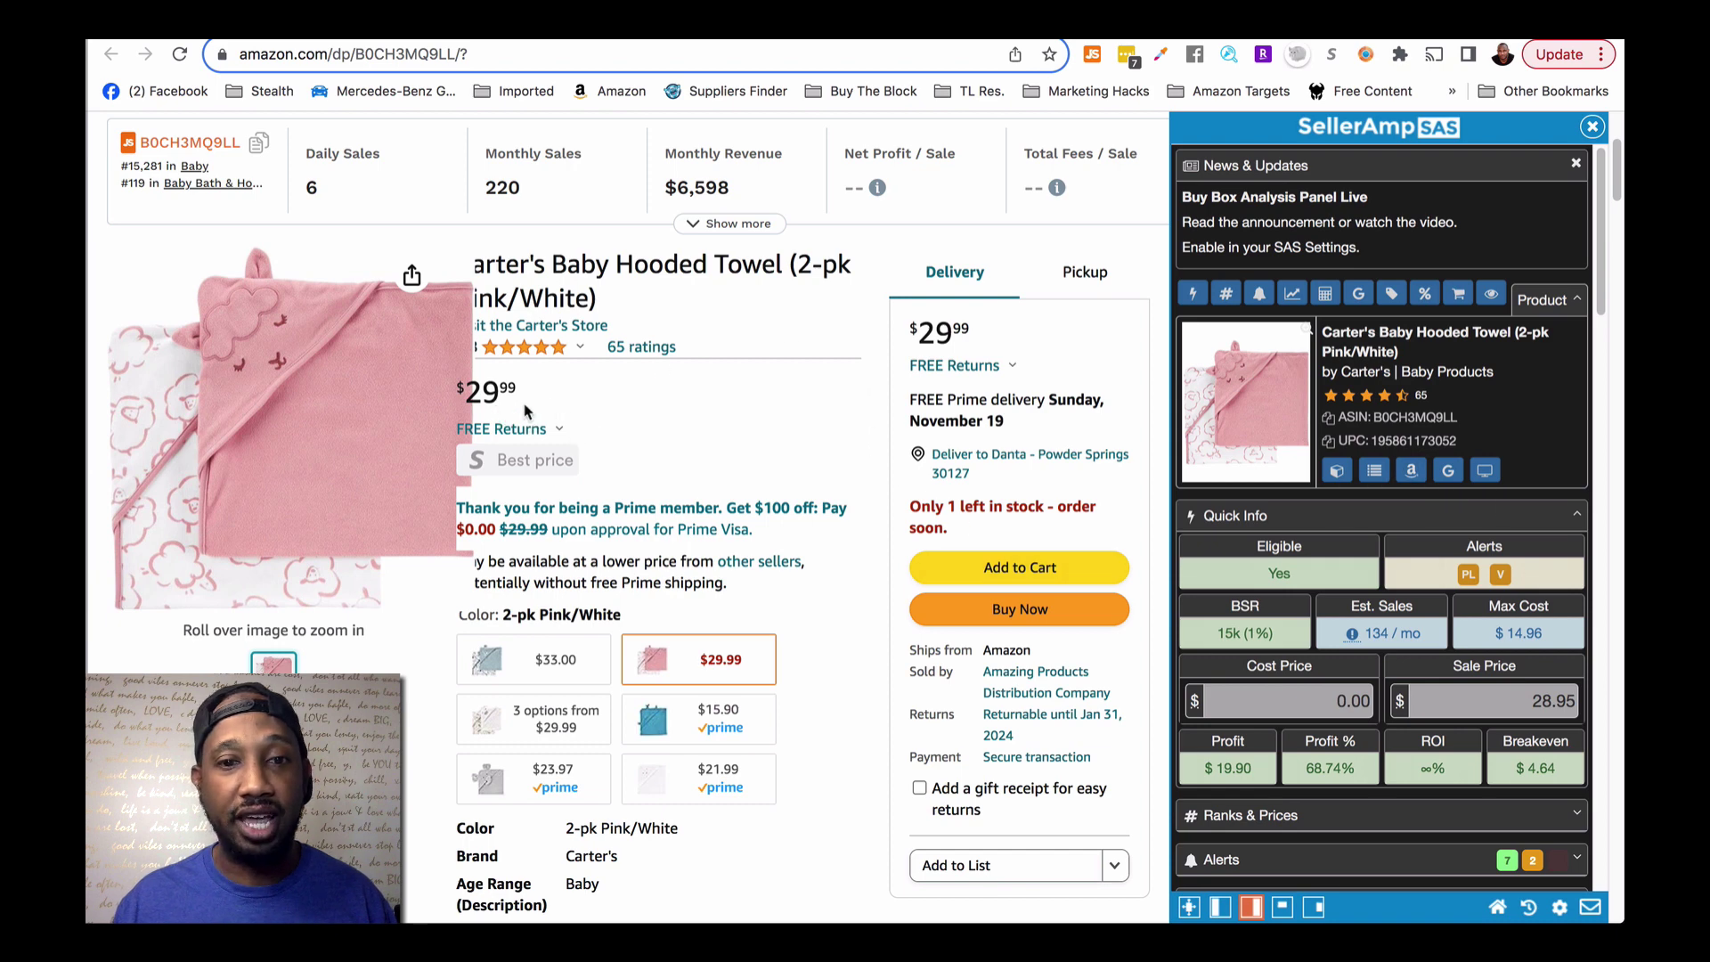
click(1449, 472)
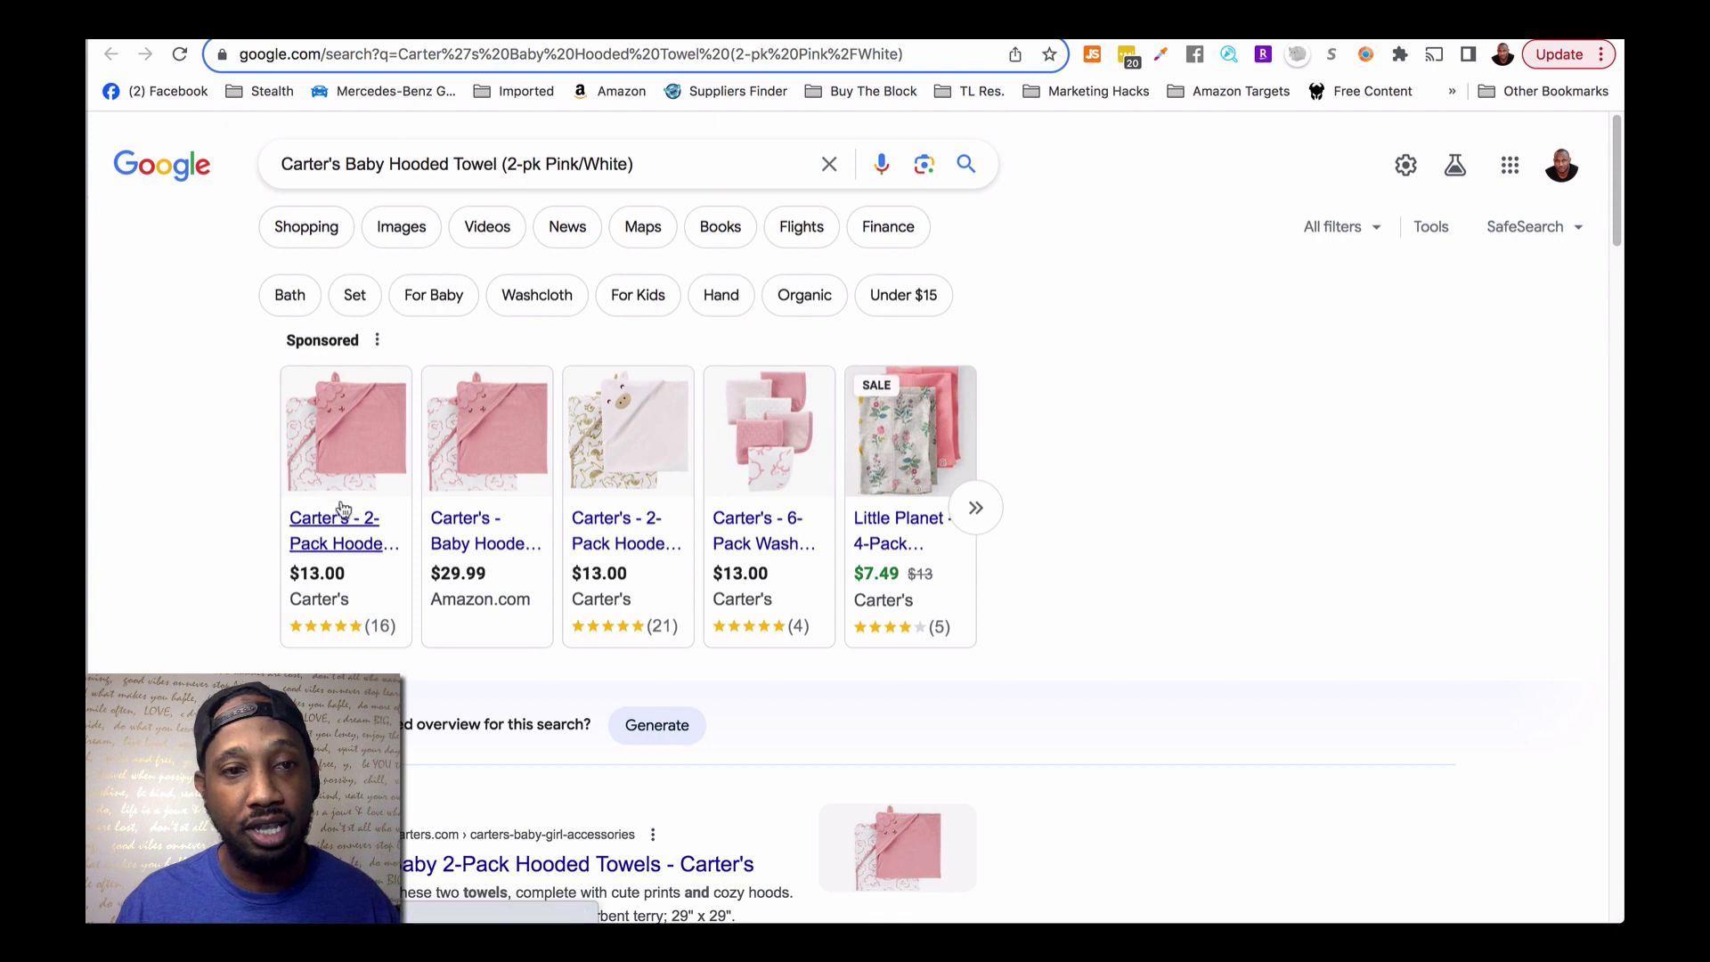
click(974, 507)
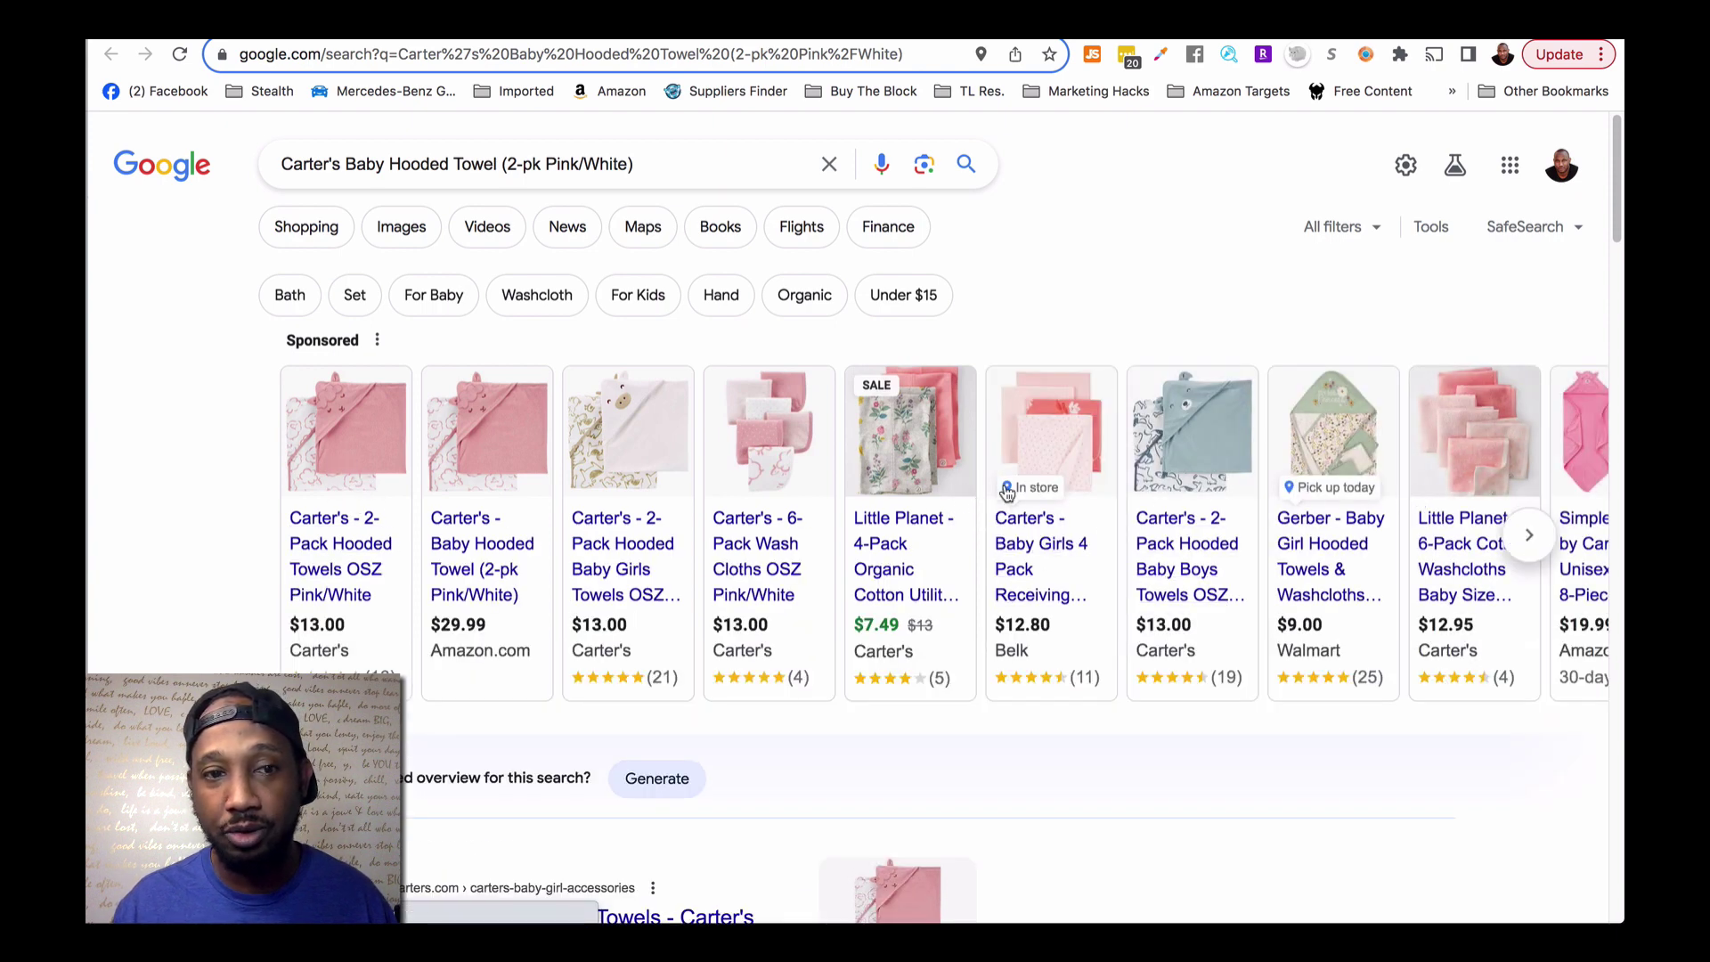
Open Carter's own page for the Pink/White 2-Pack Hooded Towels, read the 20% off sign-up offer and dismiss it
click(341, 526)
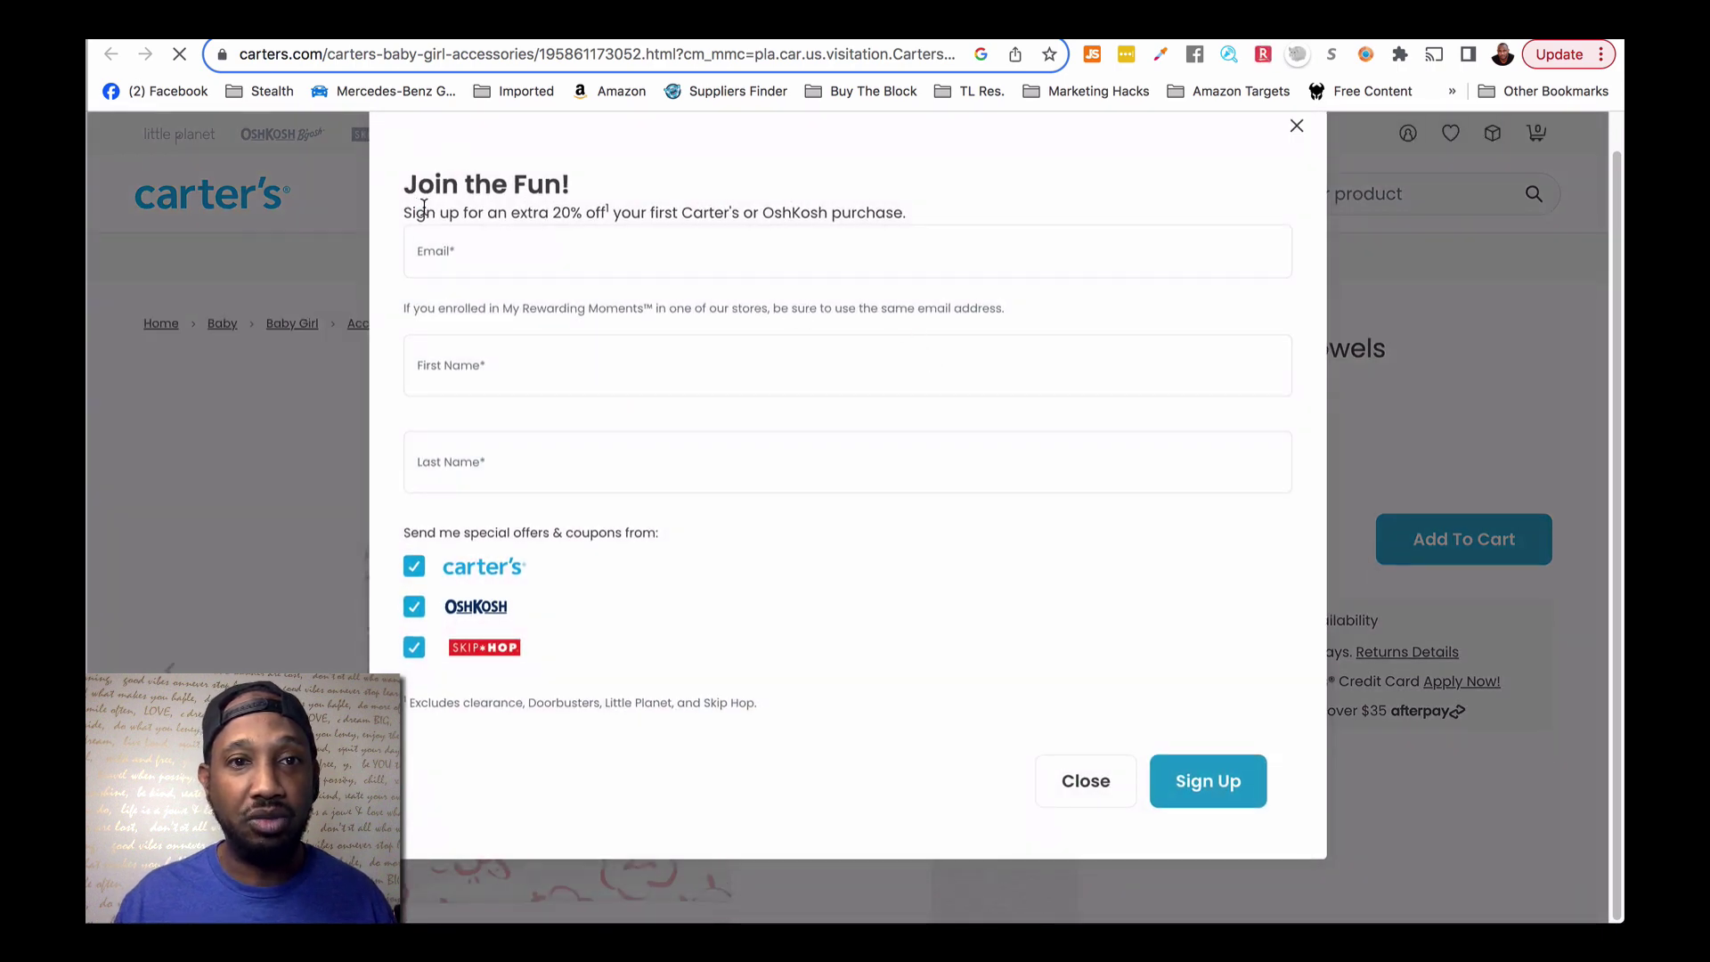
drag(416, 213, 739, 212)
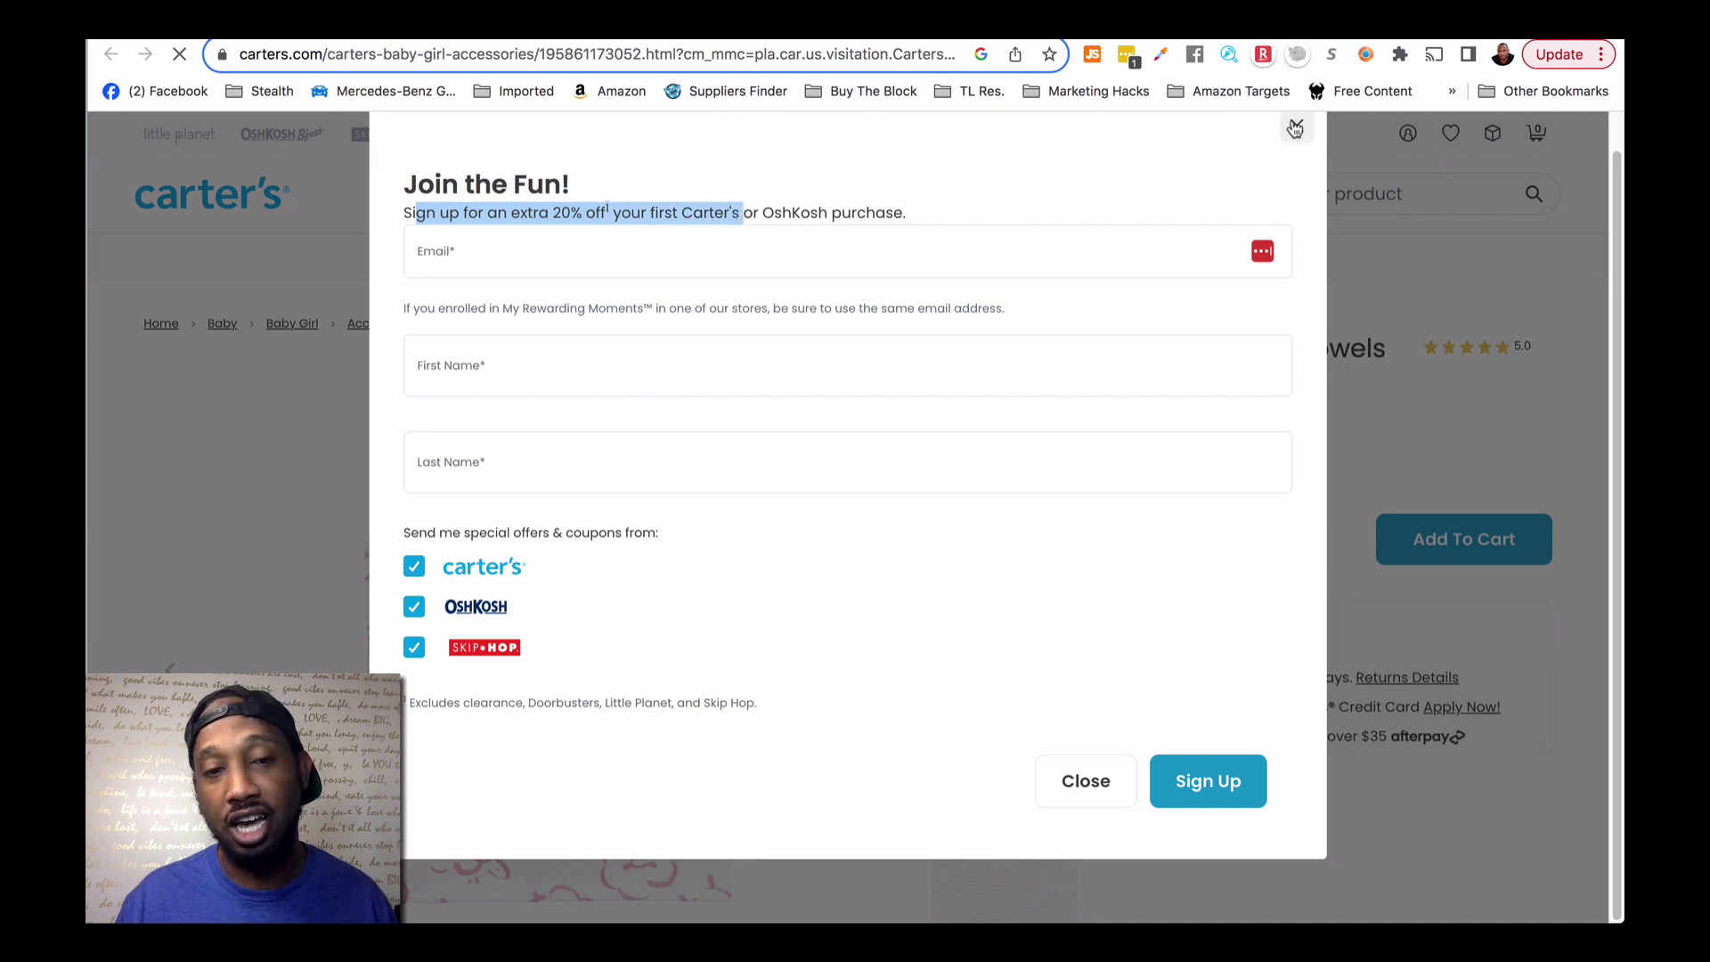
click(561, 203)
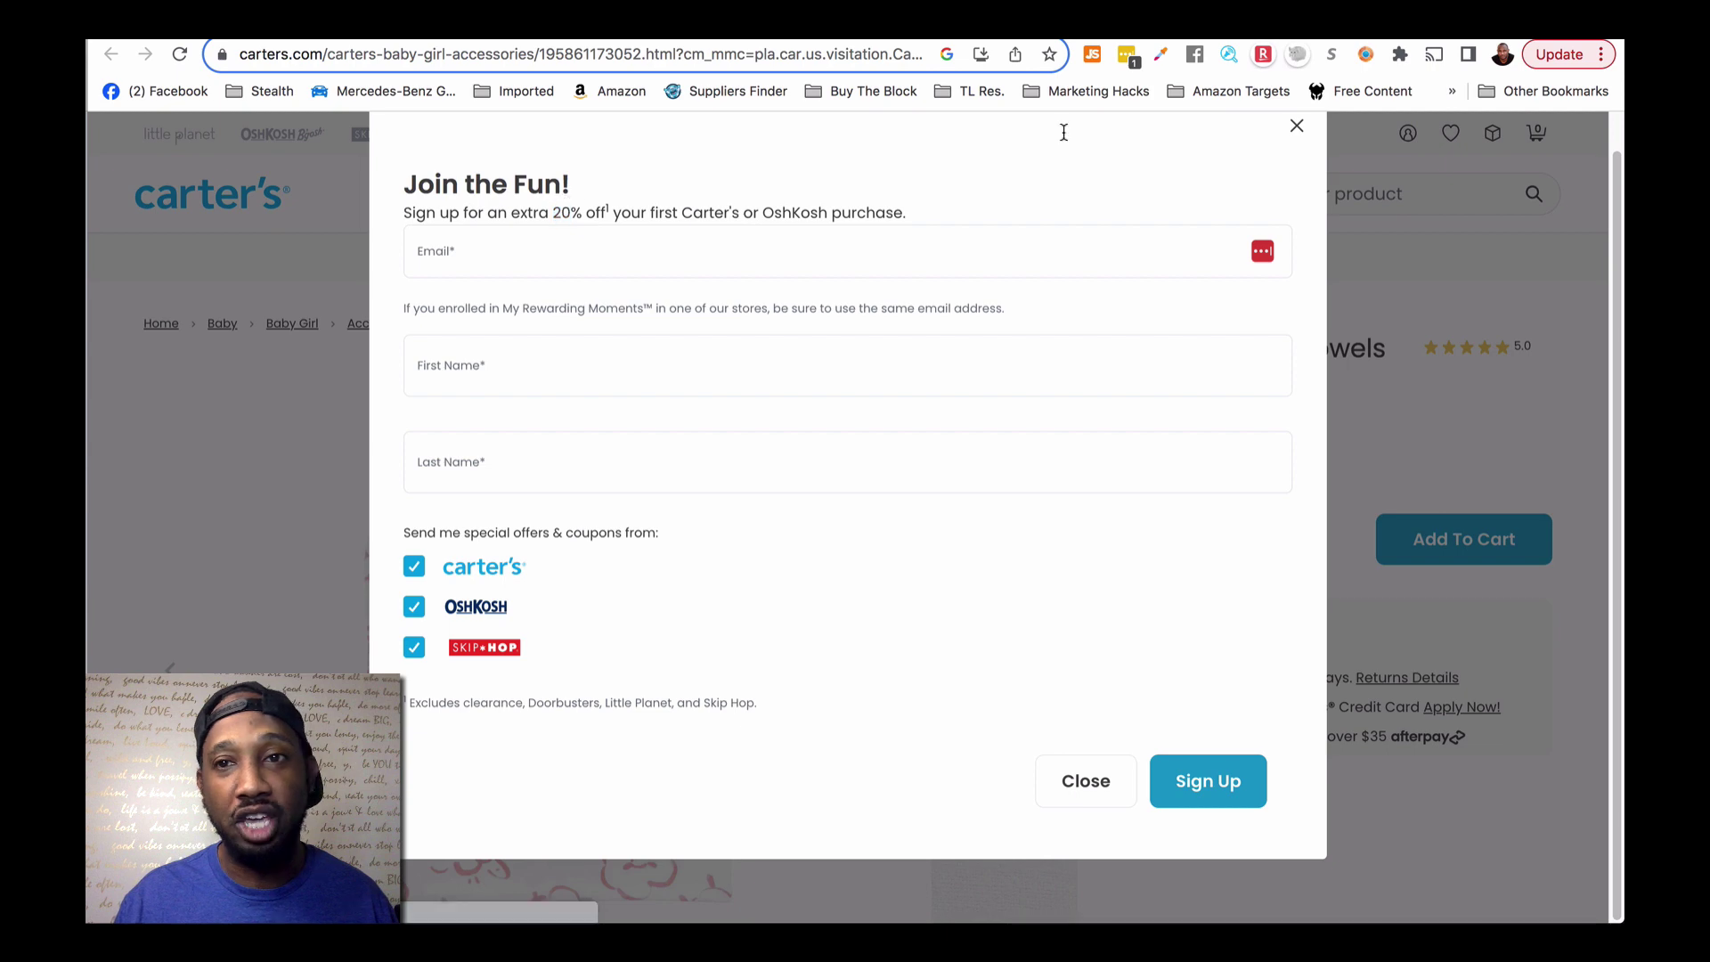
click(1297, 125)
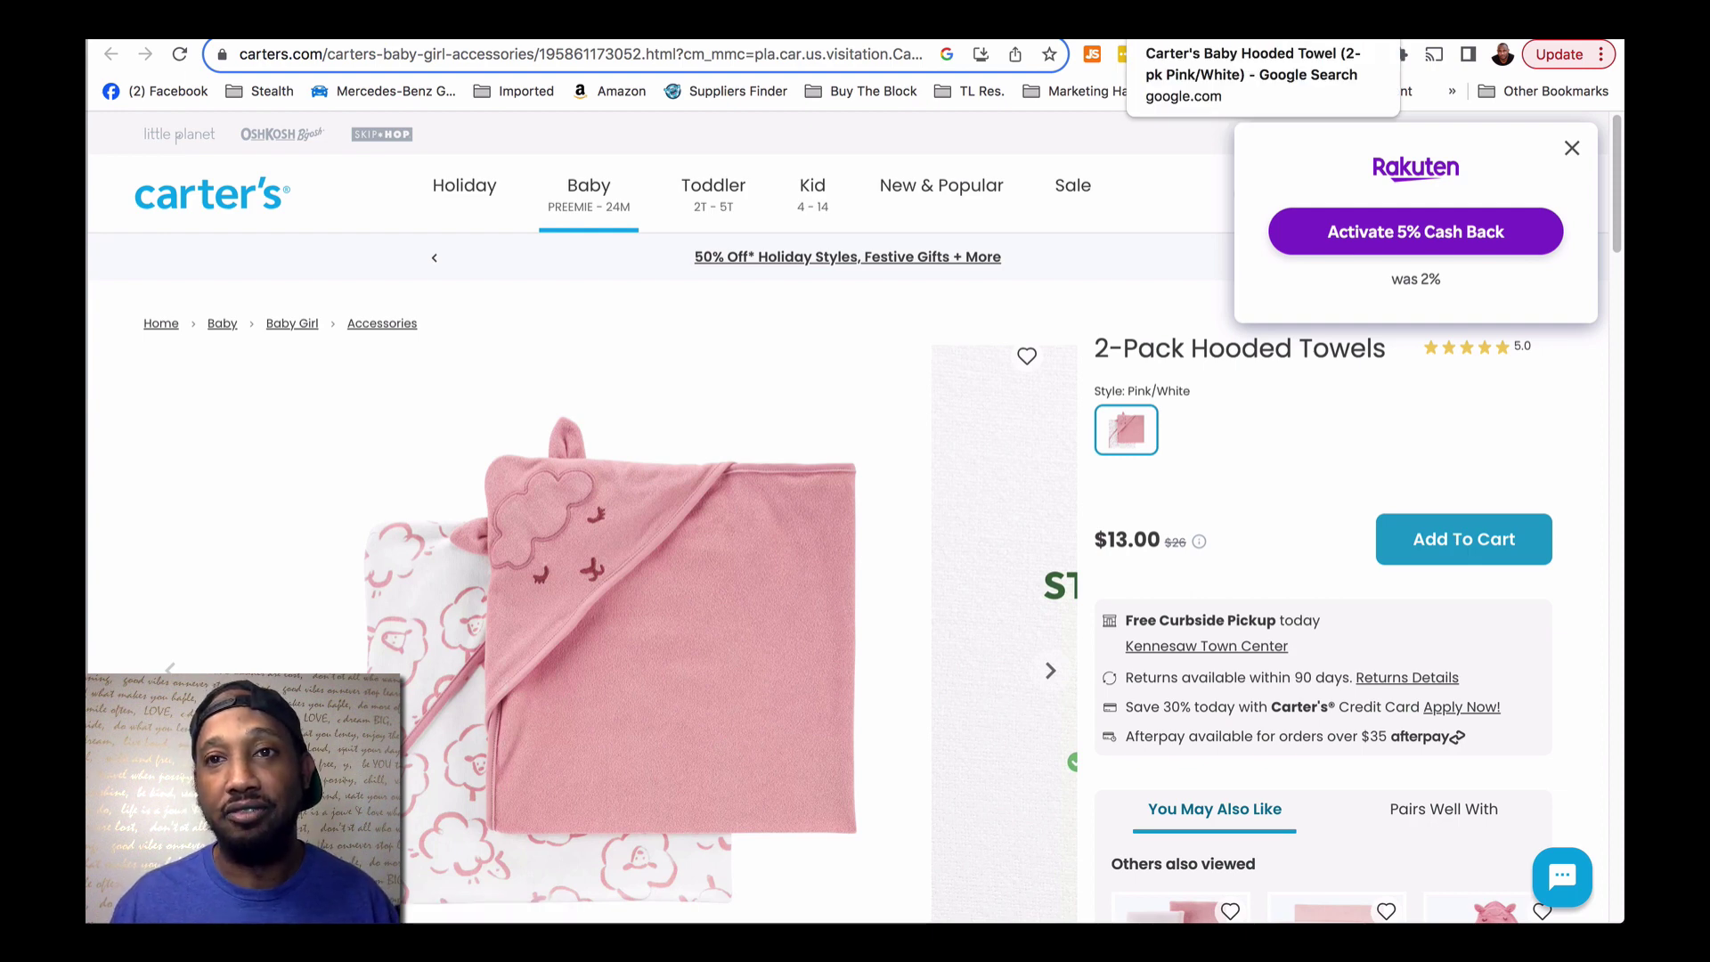
Back on the Amazon listing, set the SellerAmp cost price for the pink/white towels to 13*.75, giving 9.75
click(1088, 36)
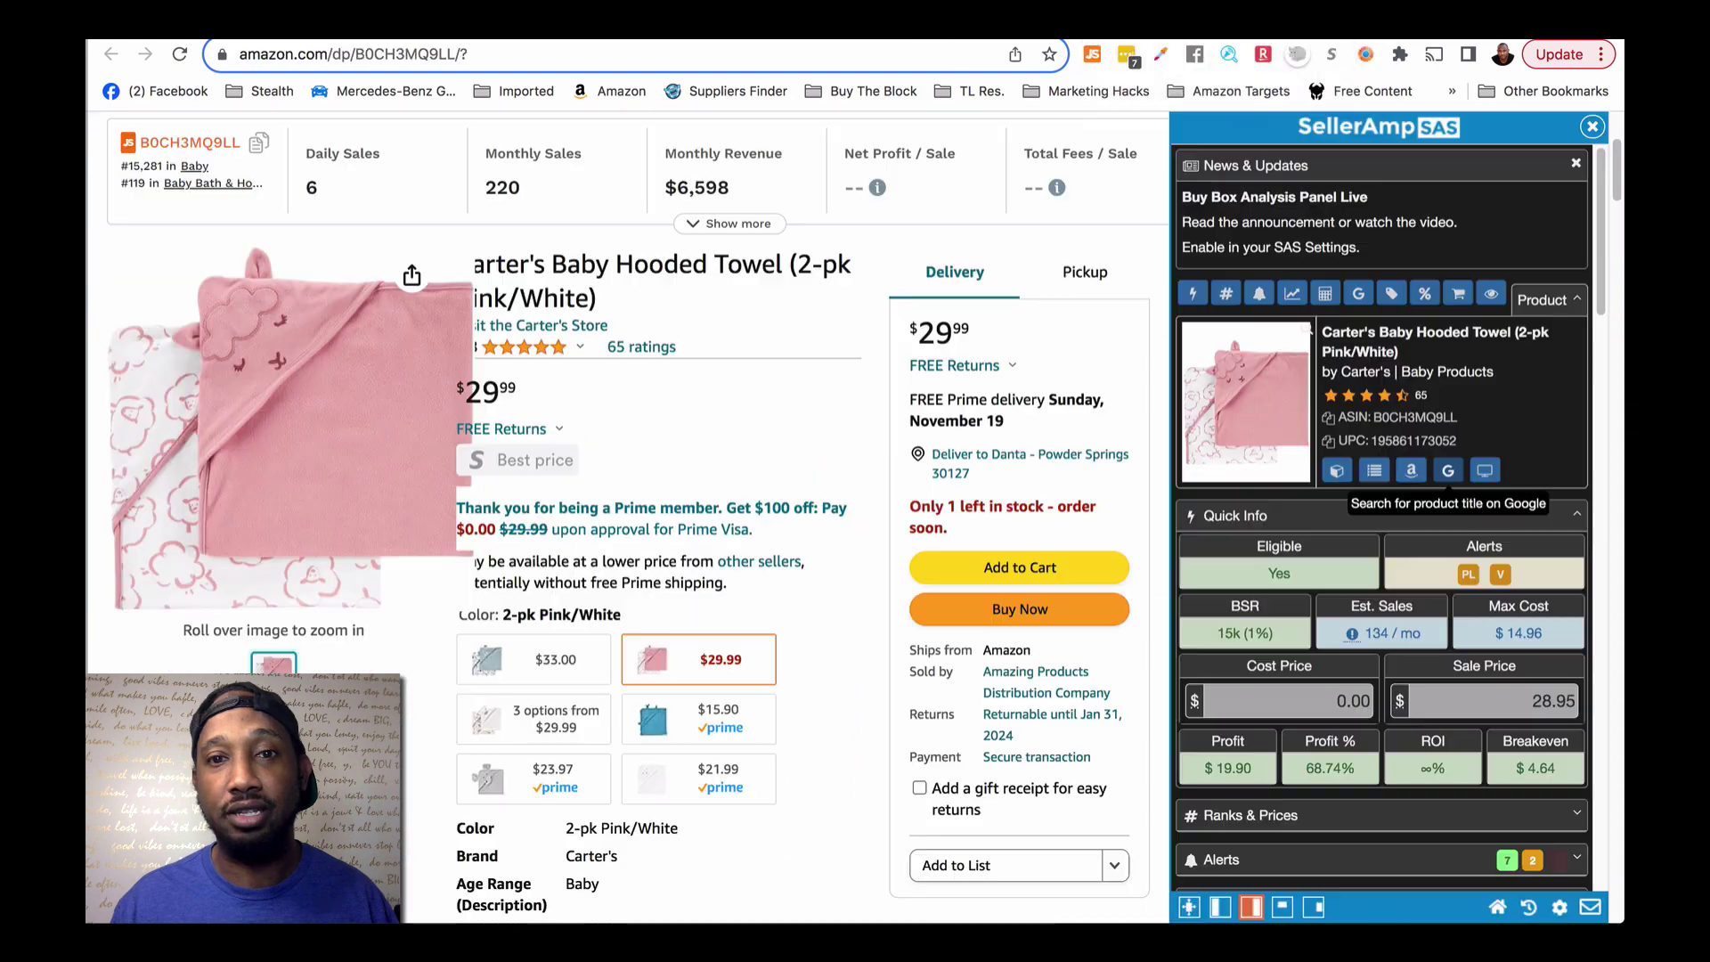
click(1307, 699)
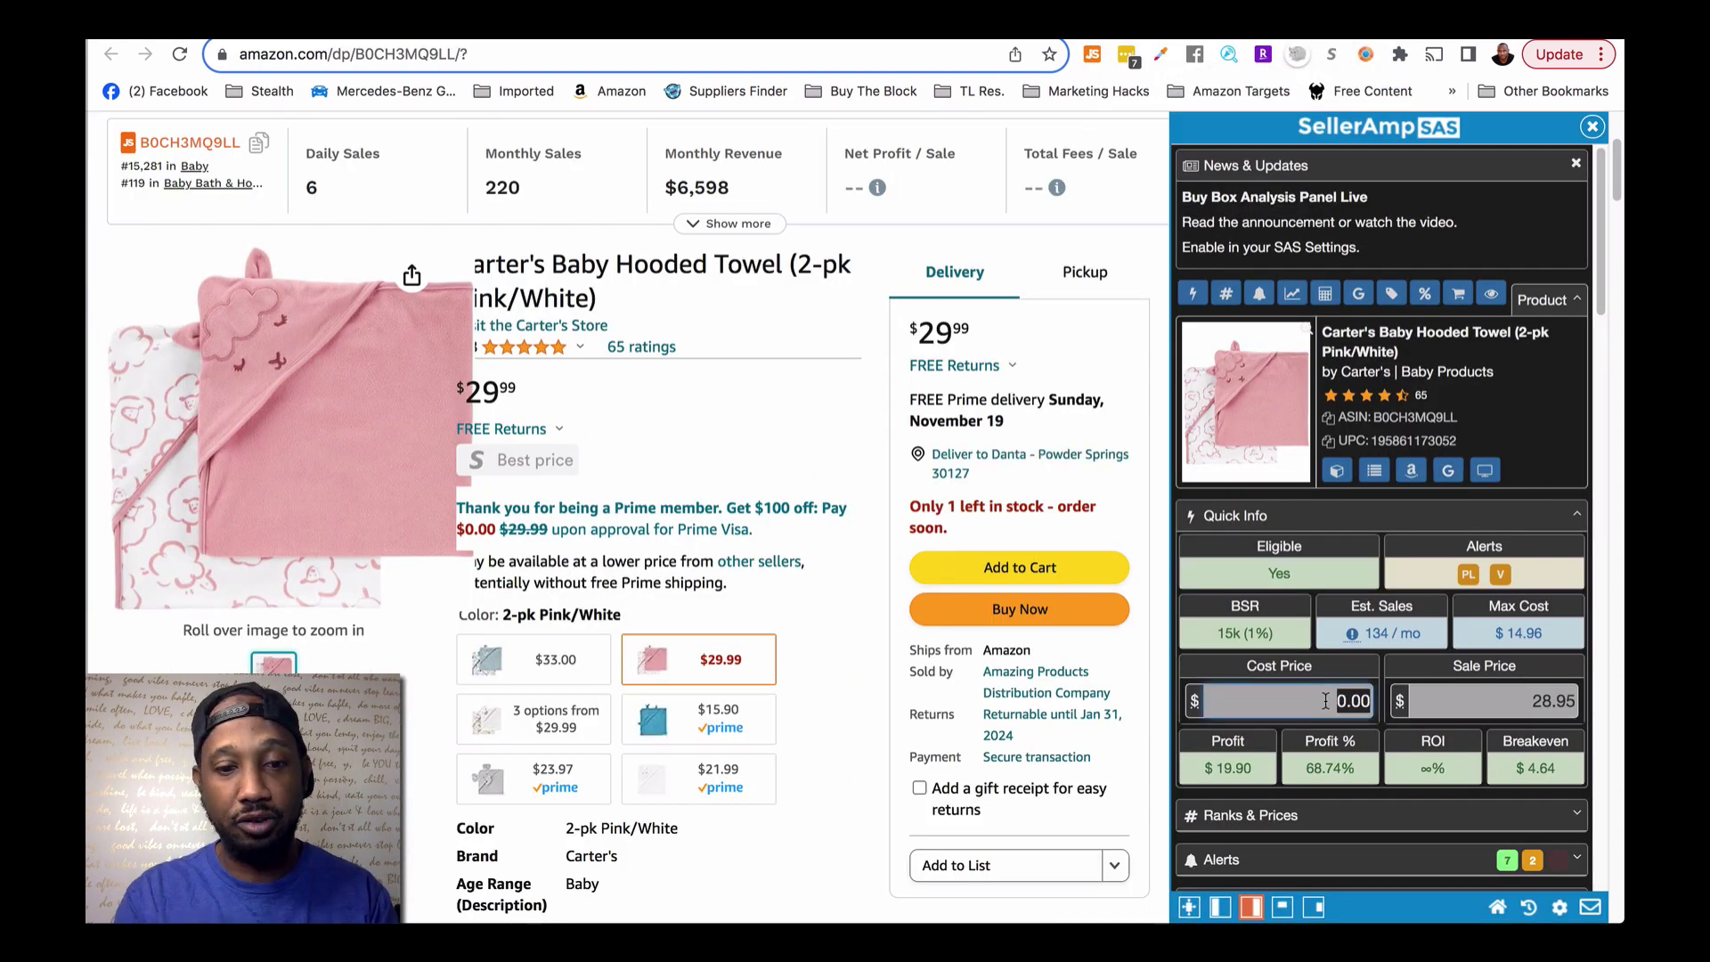
text(13)
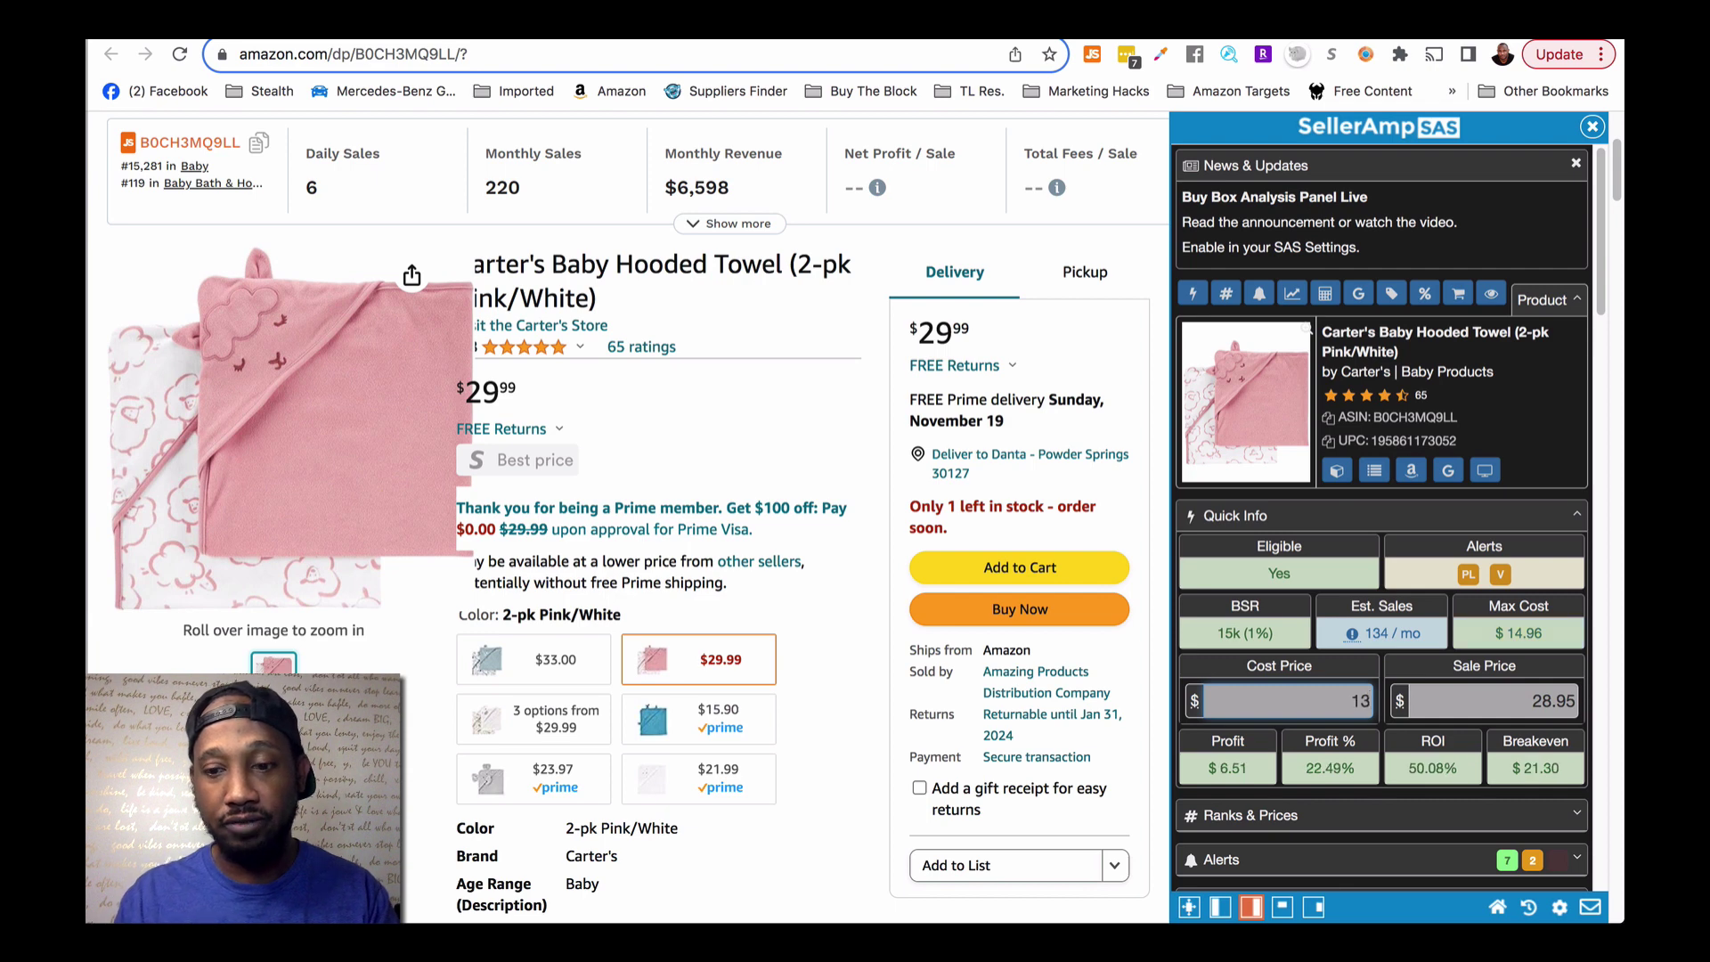
text(.)
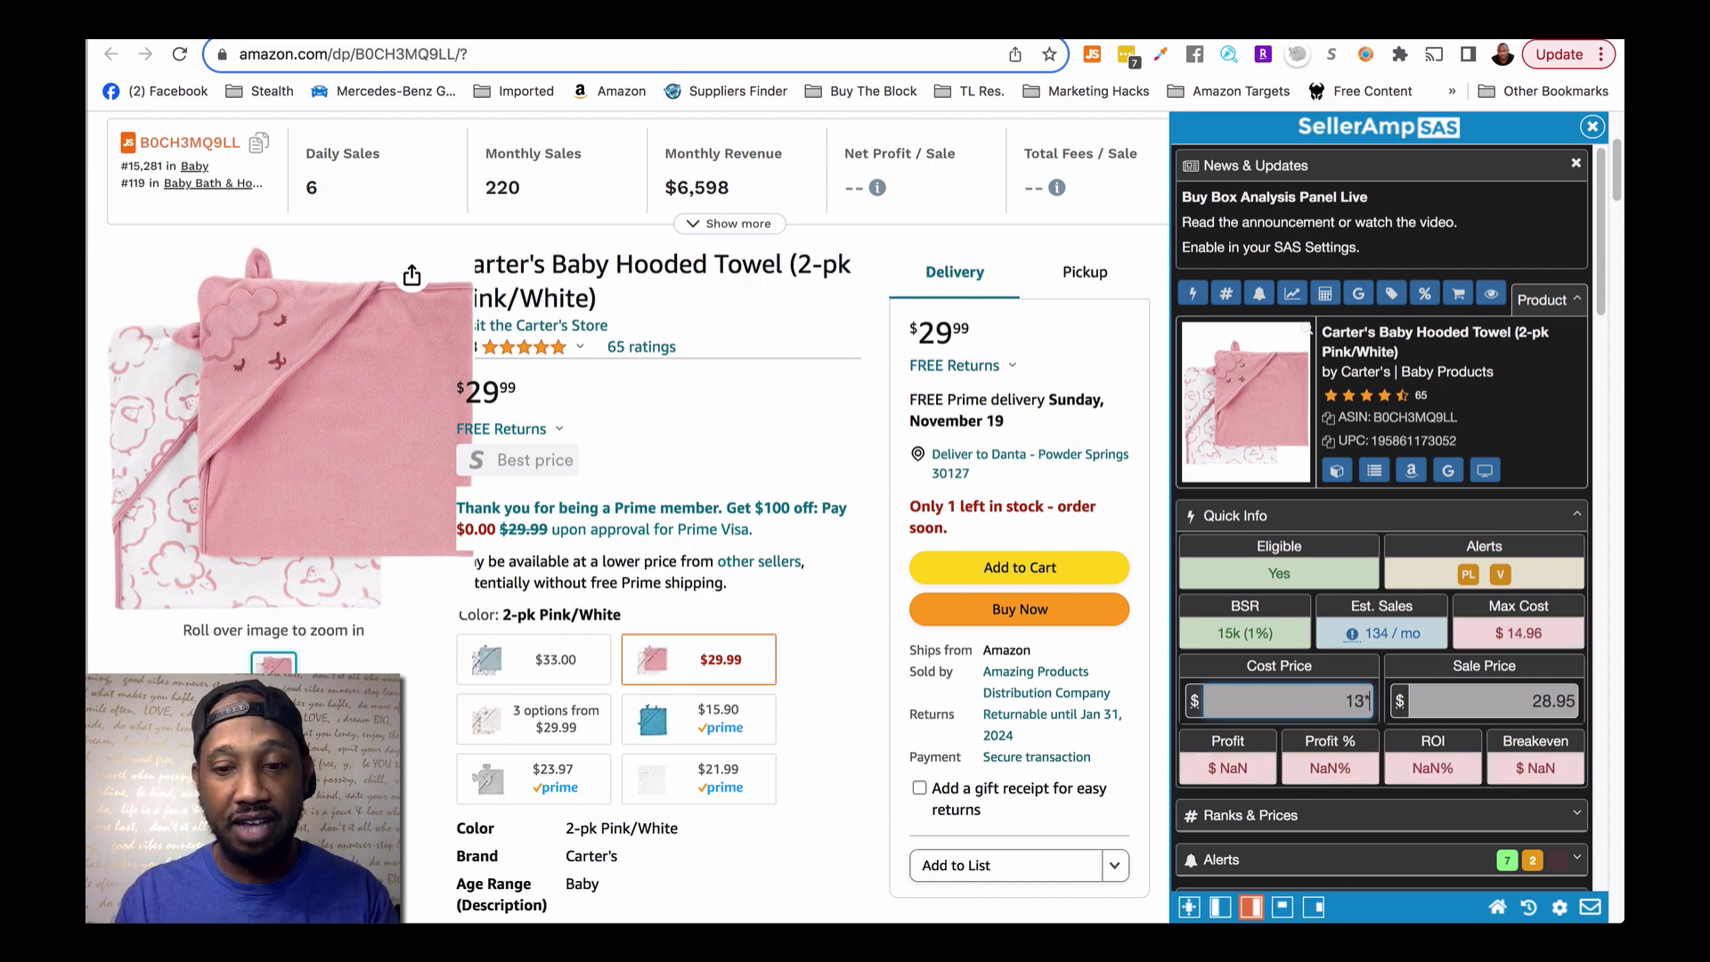
text(.)
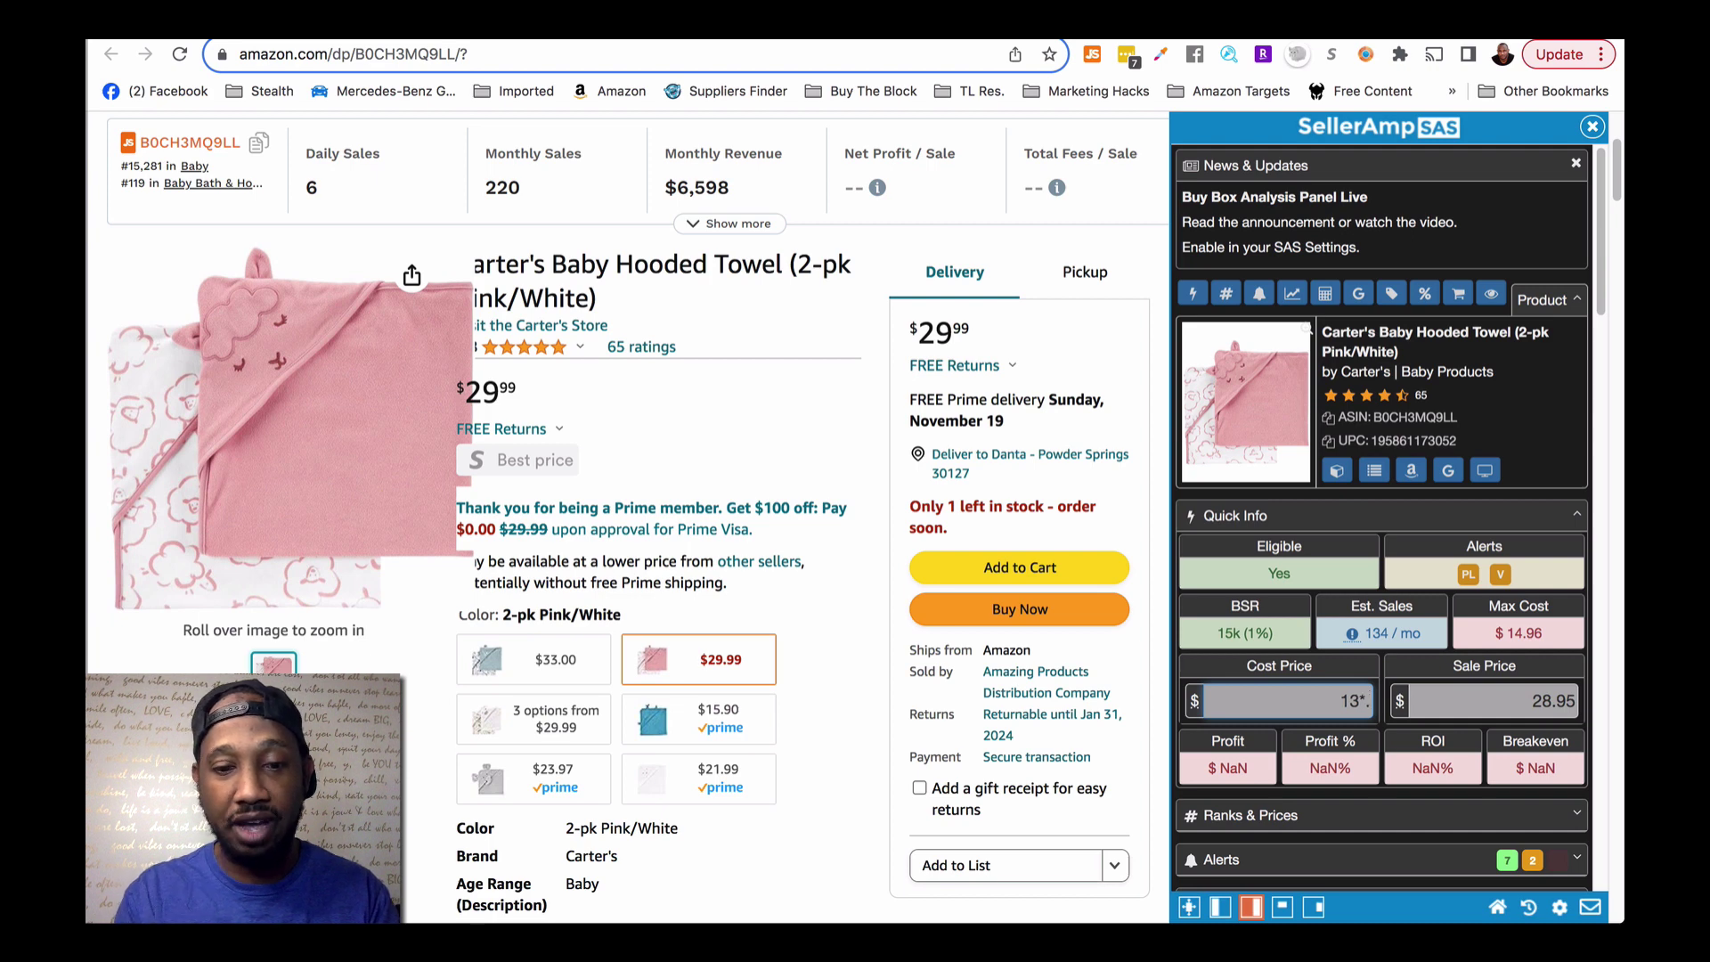
text(75)
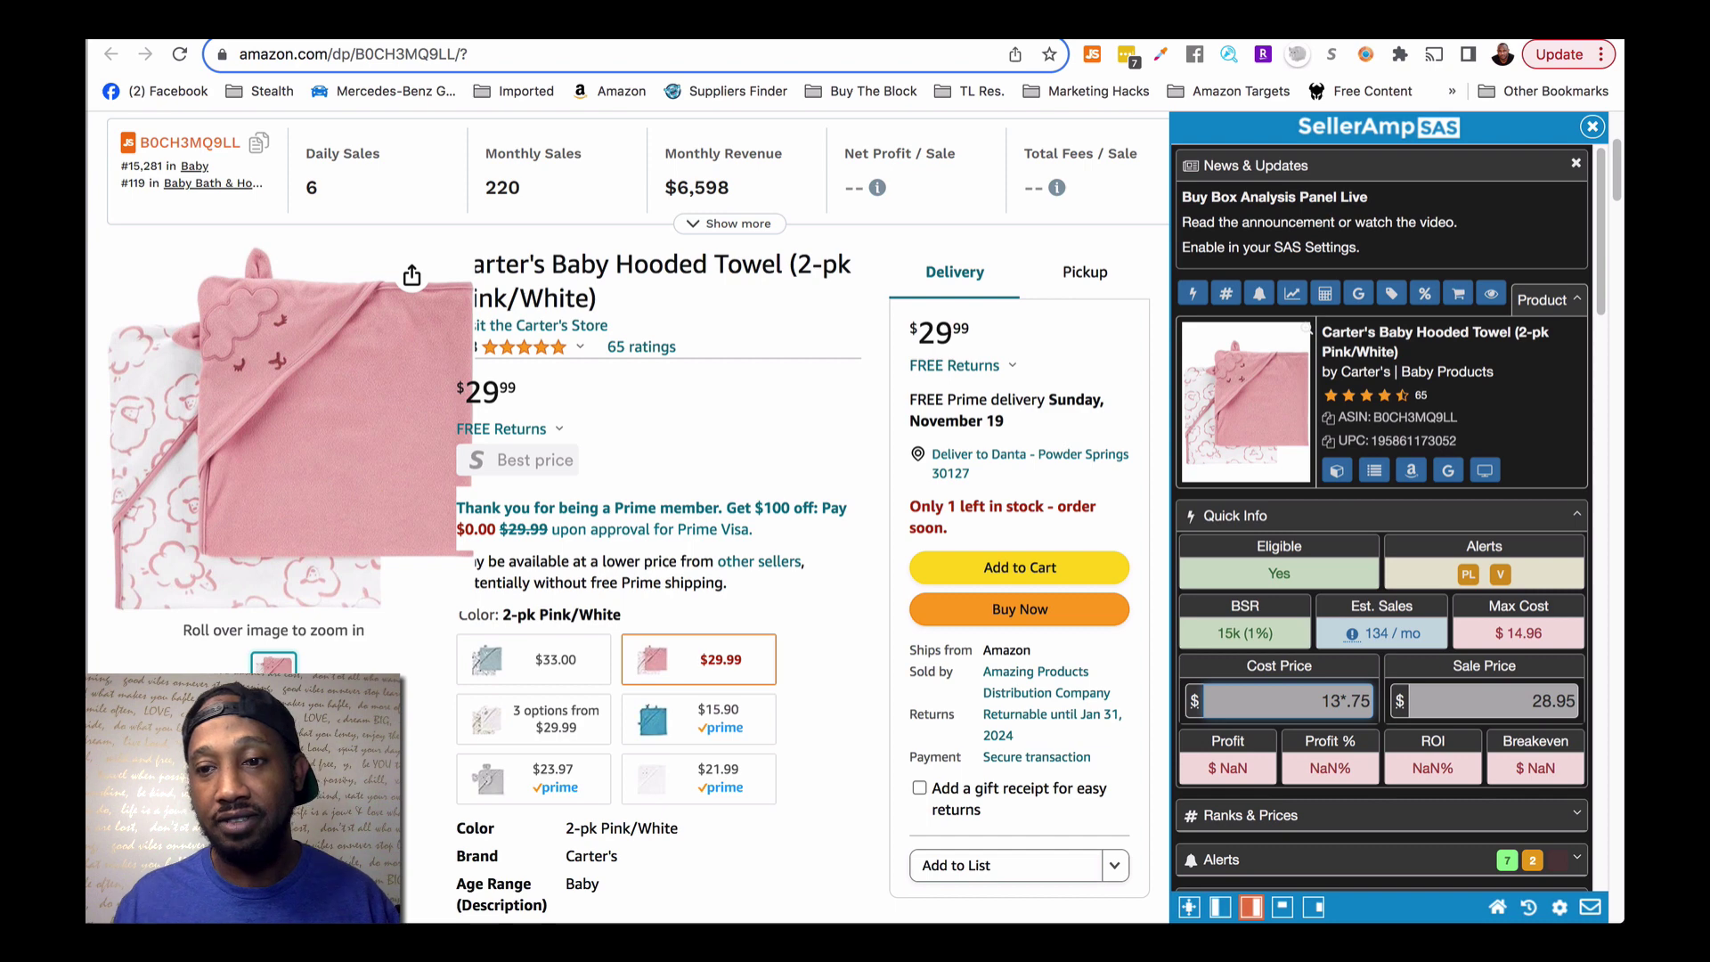
key(Return)
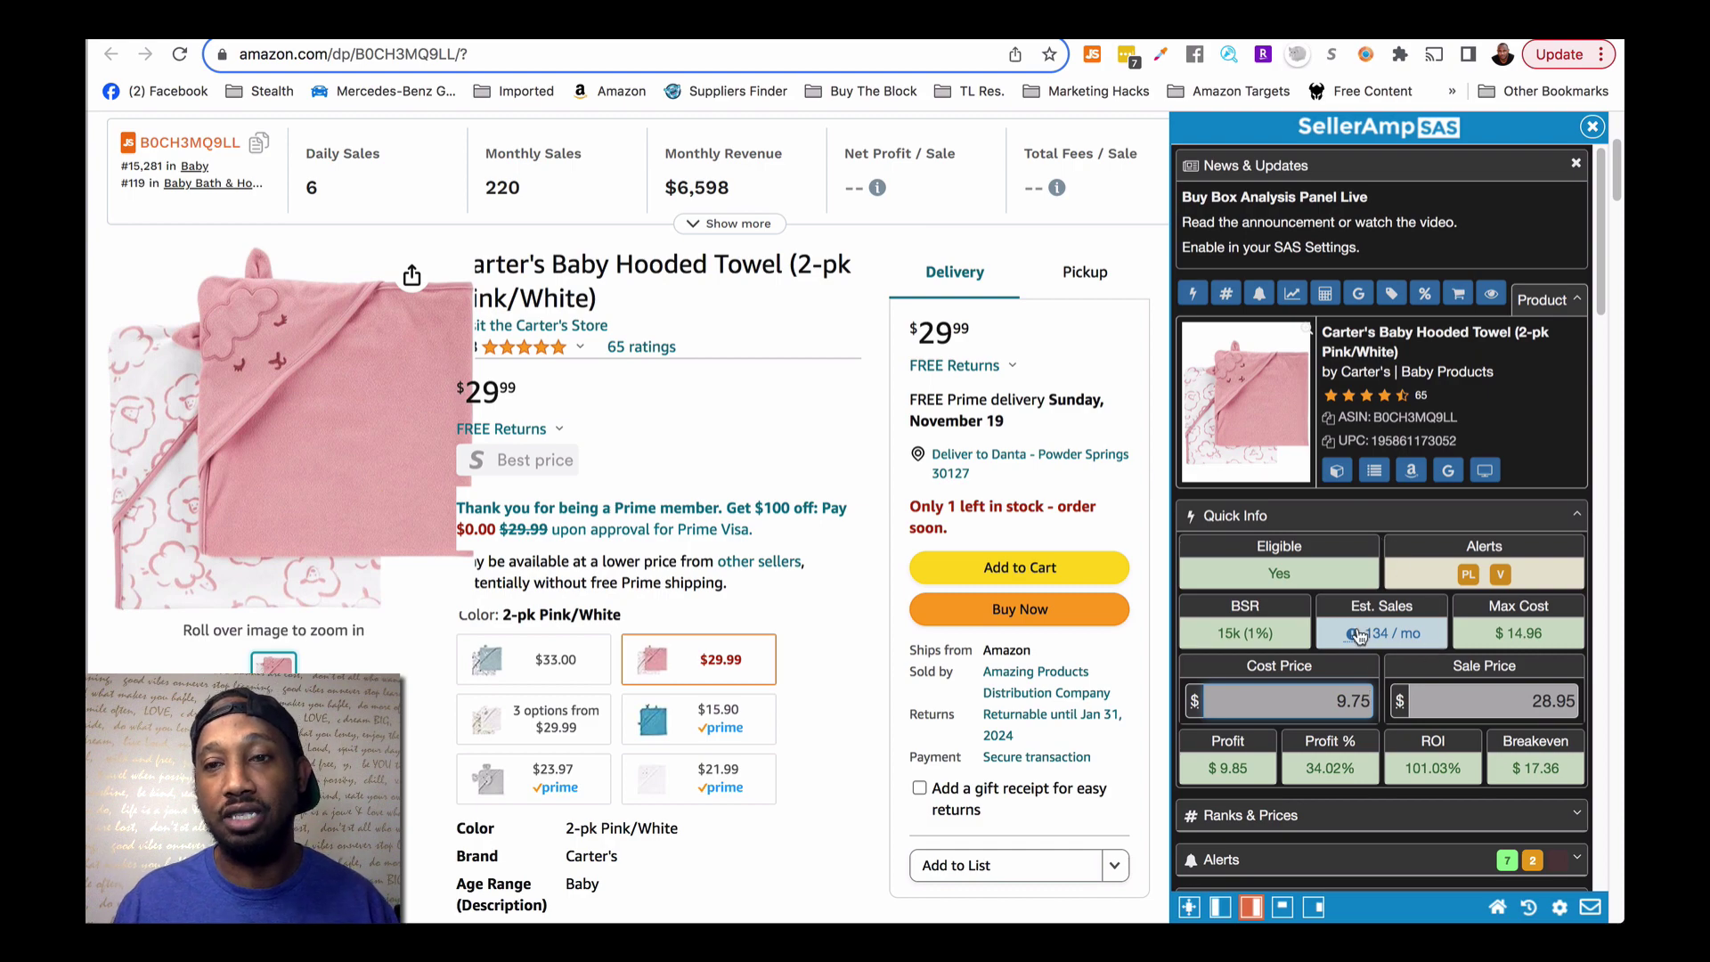
Examine SellerAmp's estimated sales, profit figures and price history charts for the pink/white hooded towels
mouse_move(1409, 628)
scroll(1394, 588, down, 5)
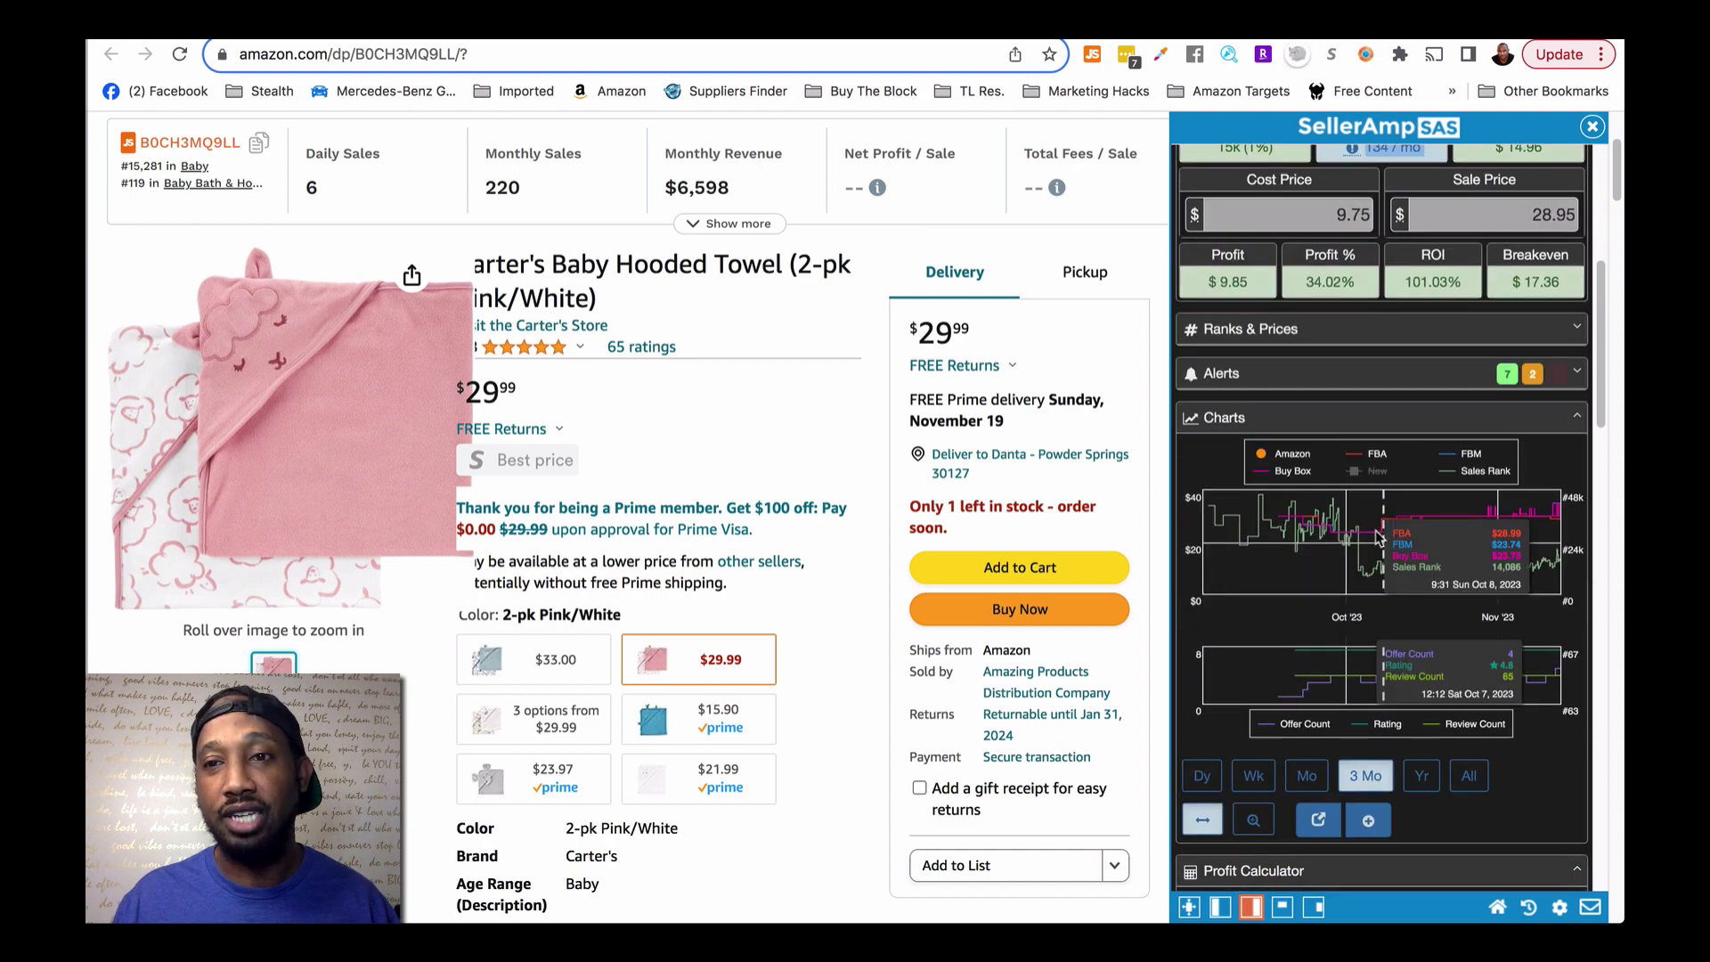
scroll(1378, 538, up, 2)
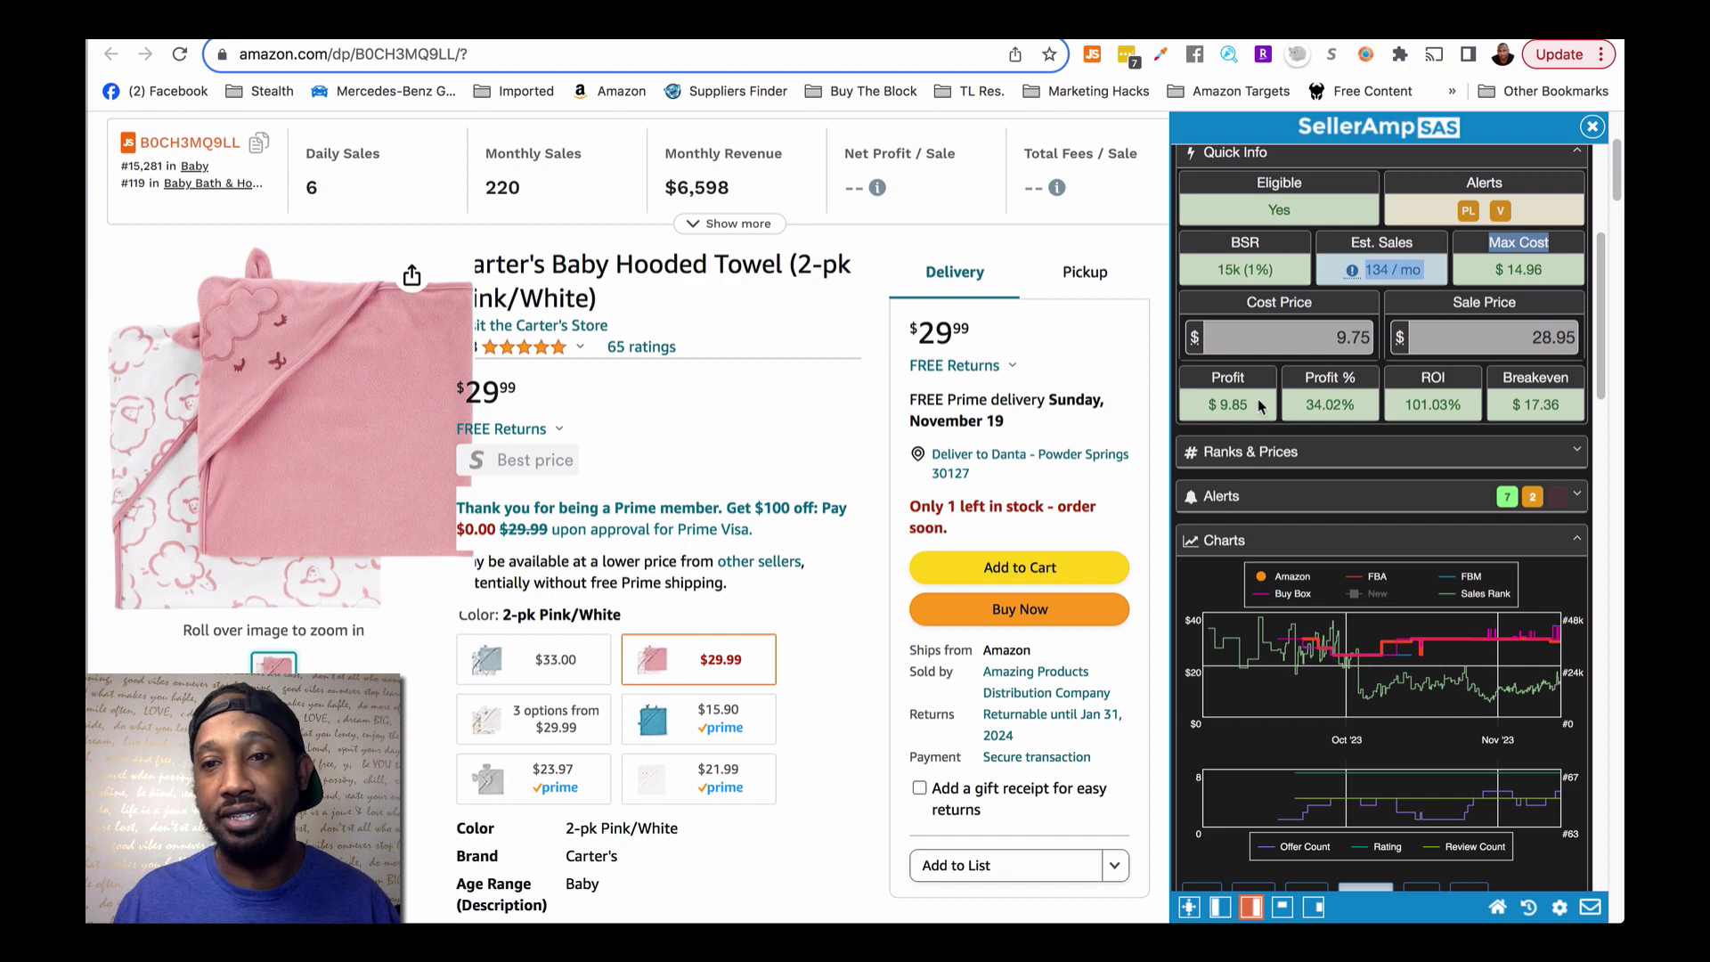
drag(1259, 408, 1218, 405)
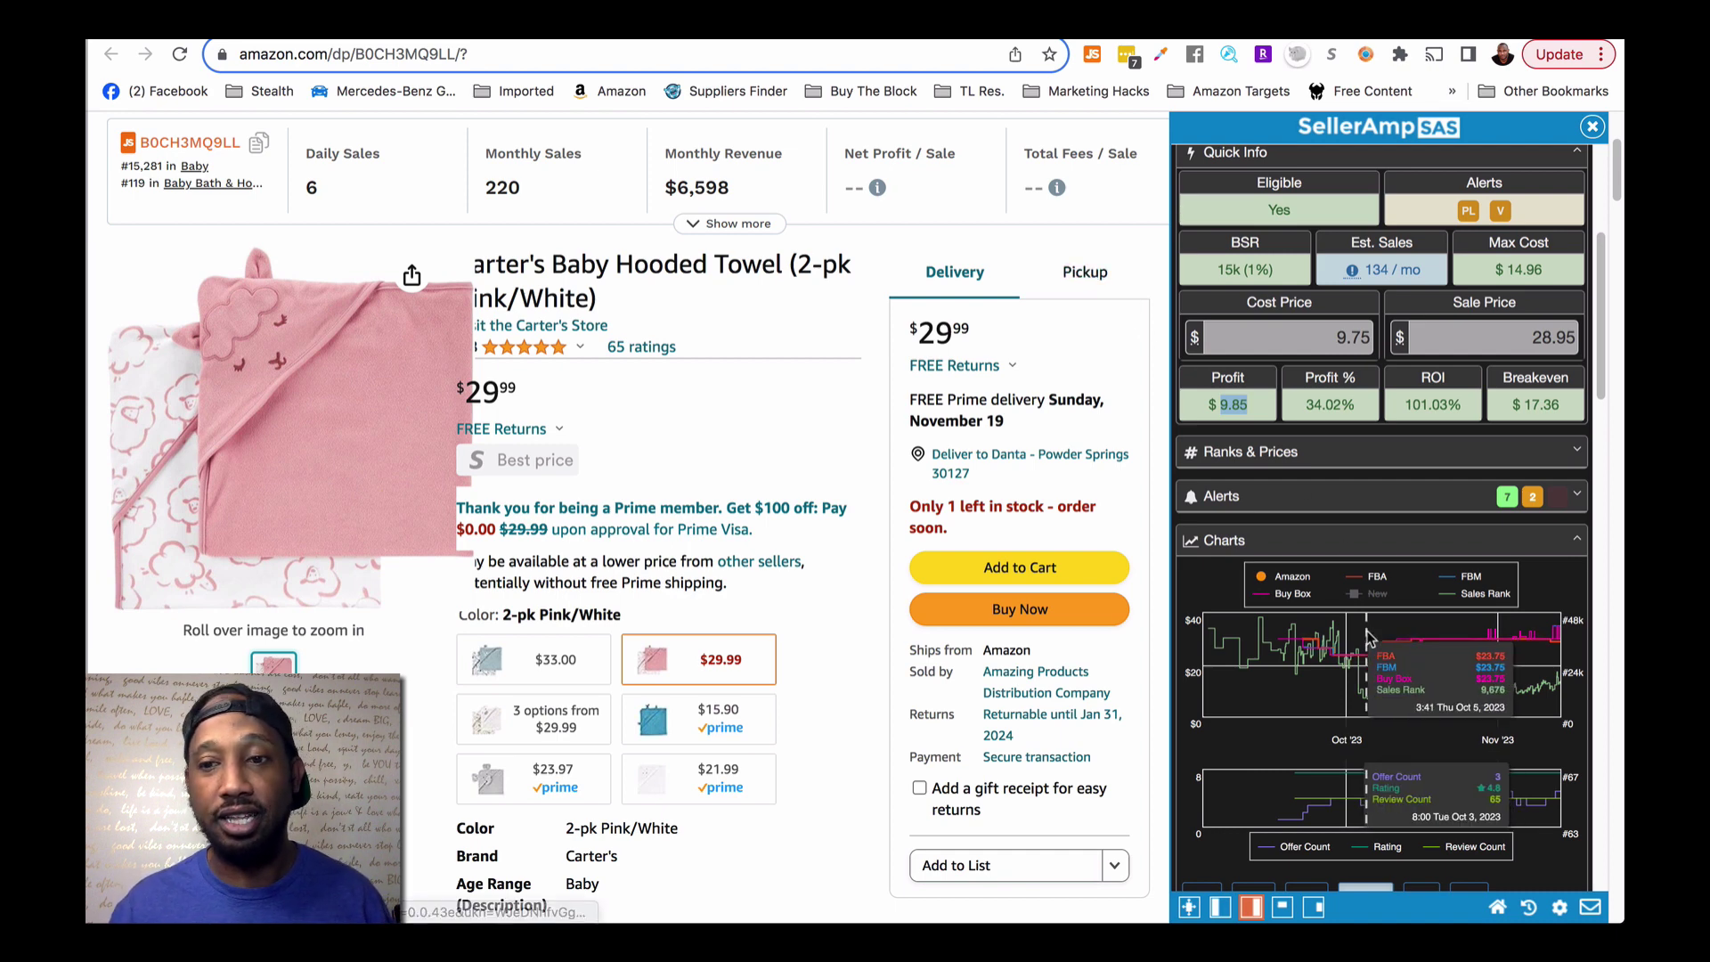
scroll(1408, 623, down, 1)
scroll(1407, 624, down, 1)
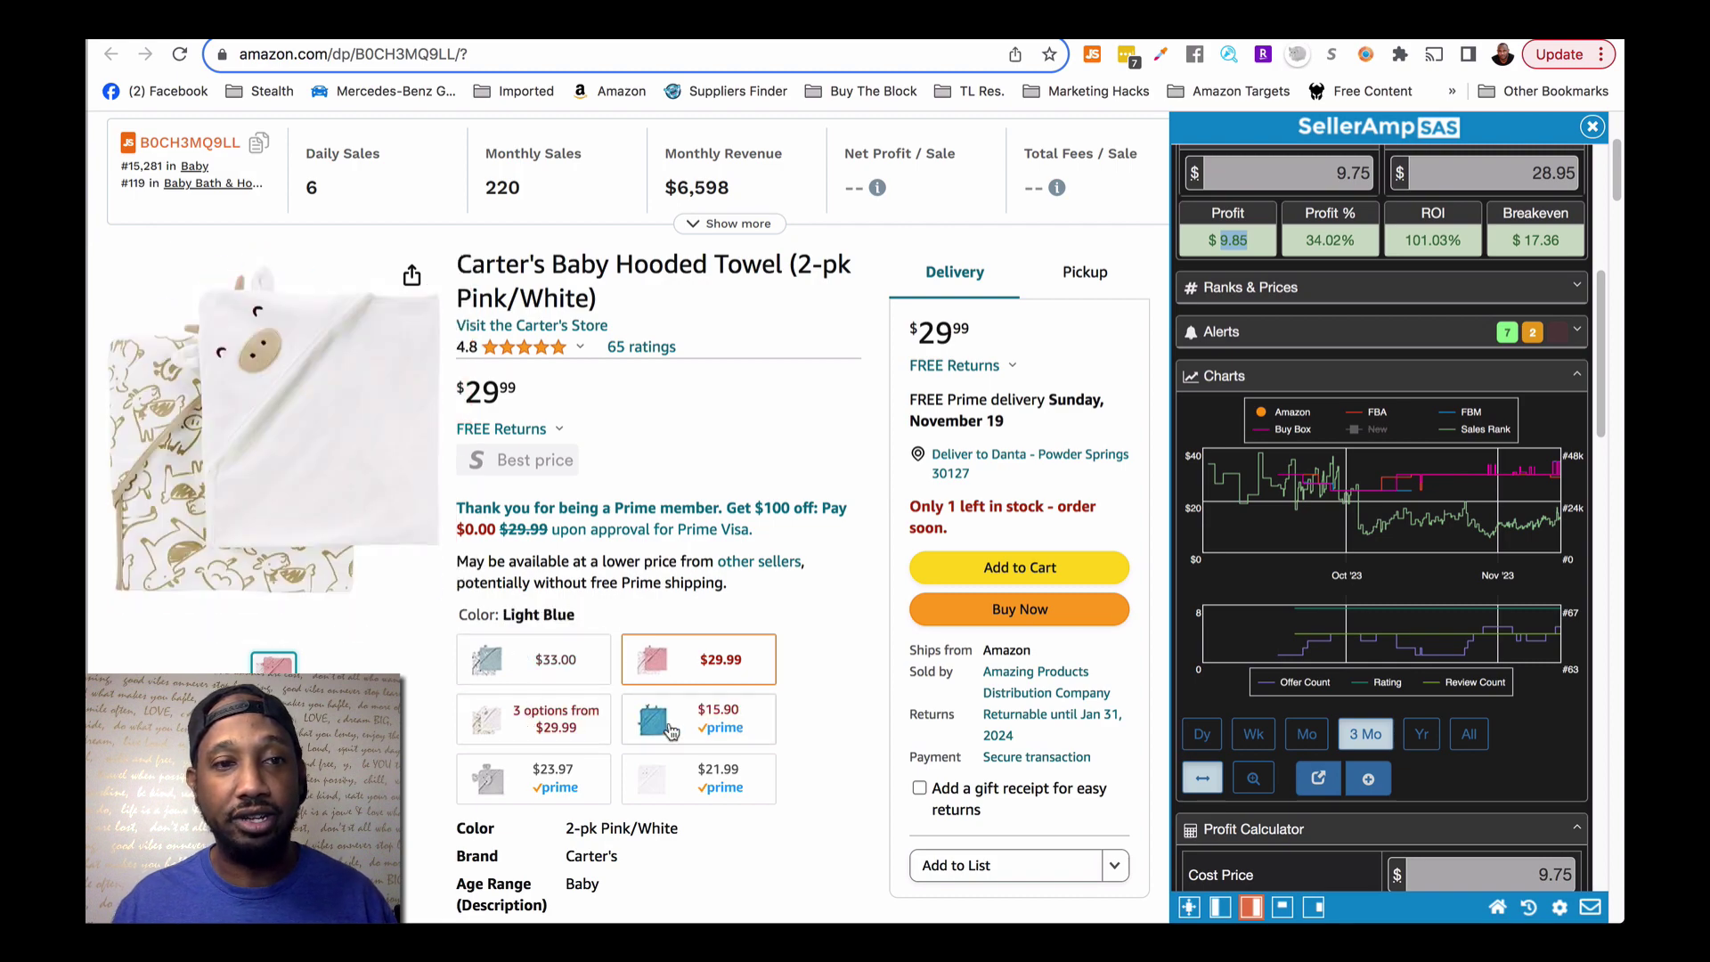
Choose the 2-pk Blue/White color of the hooded towel on Amazon and search Google for its product title
click(538, 661)
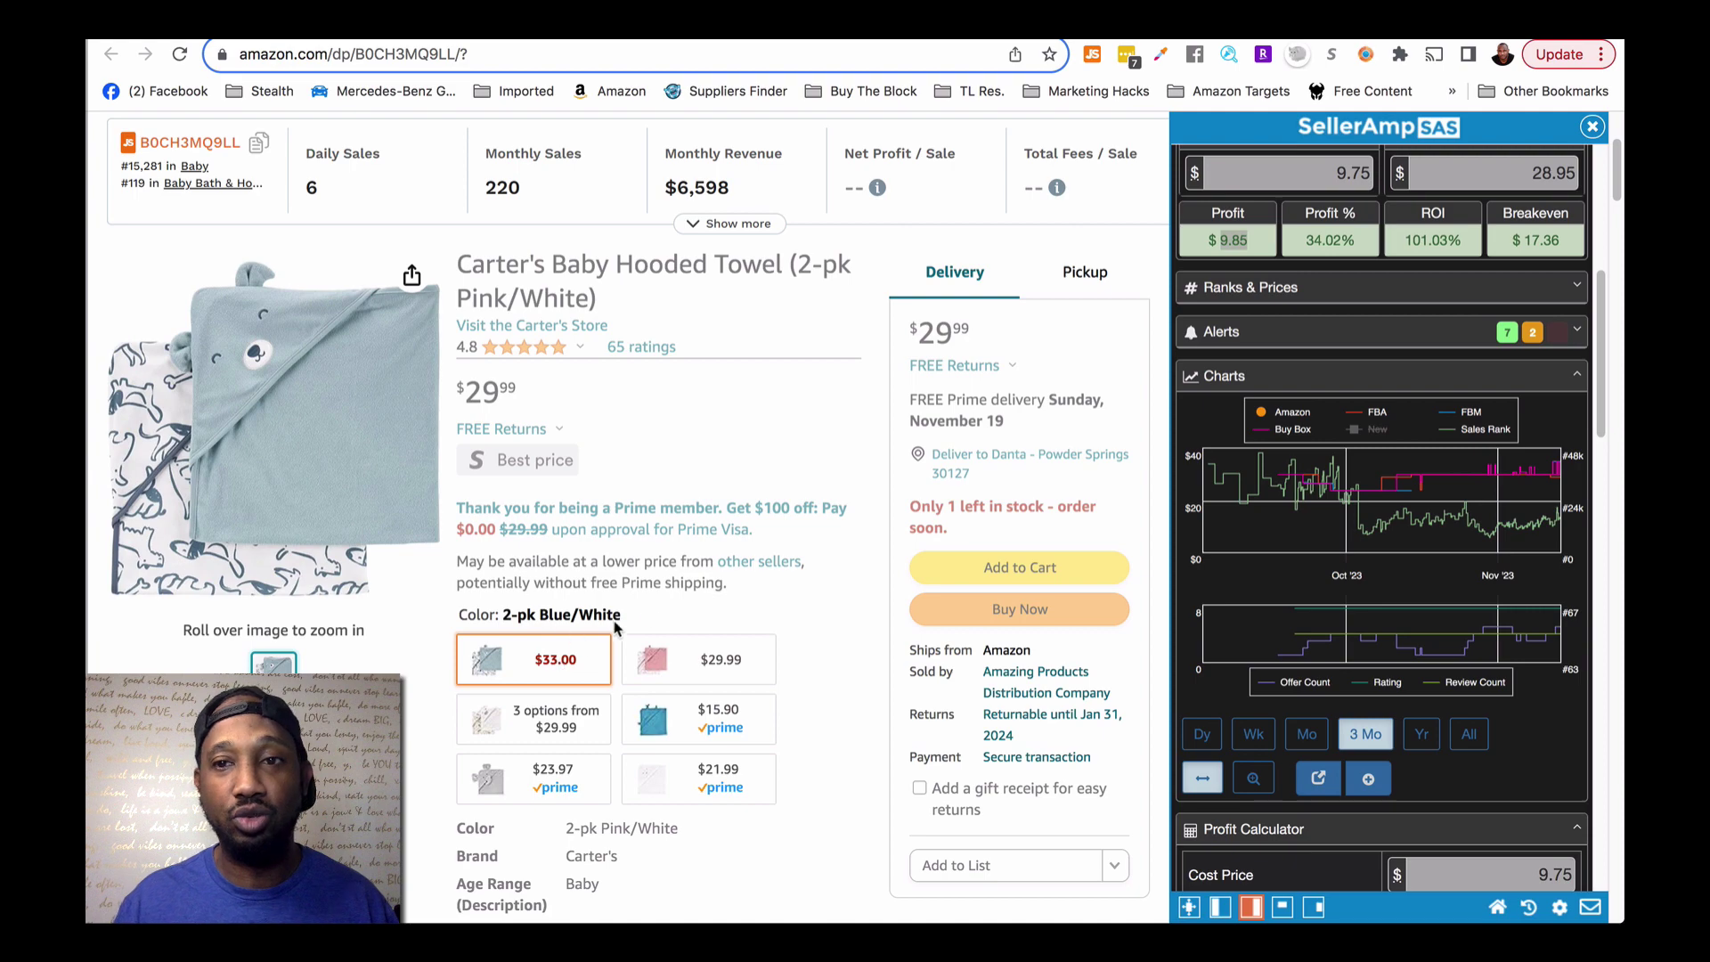
right_click(308, 392)
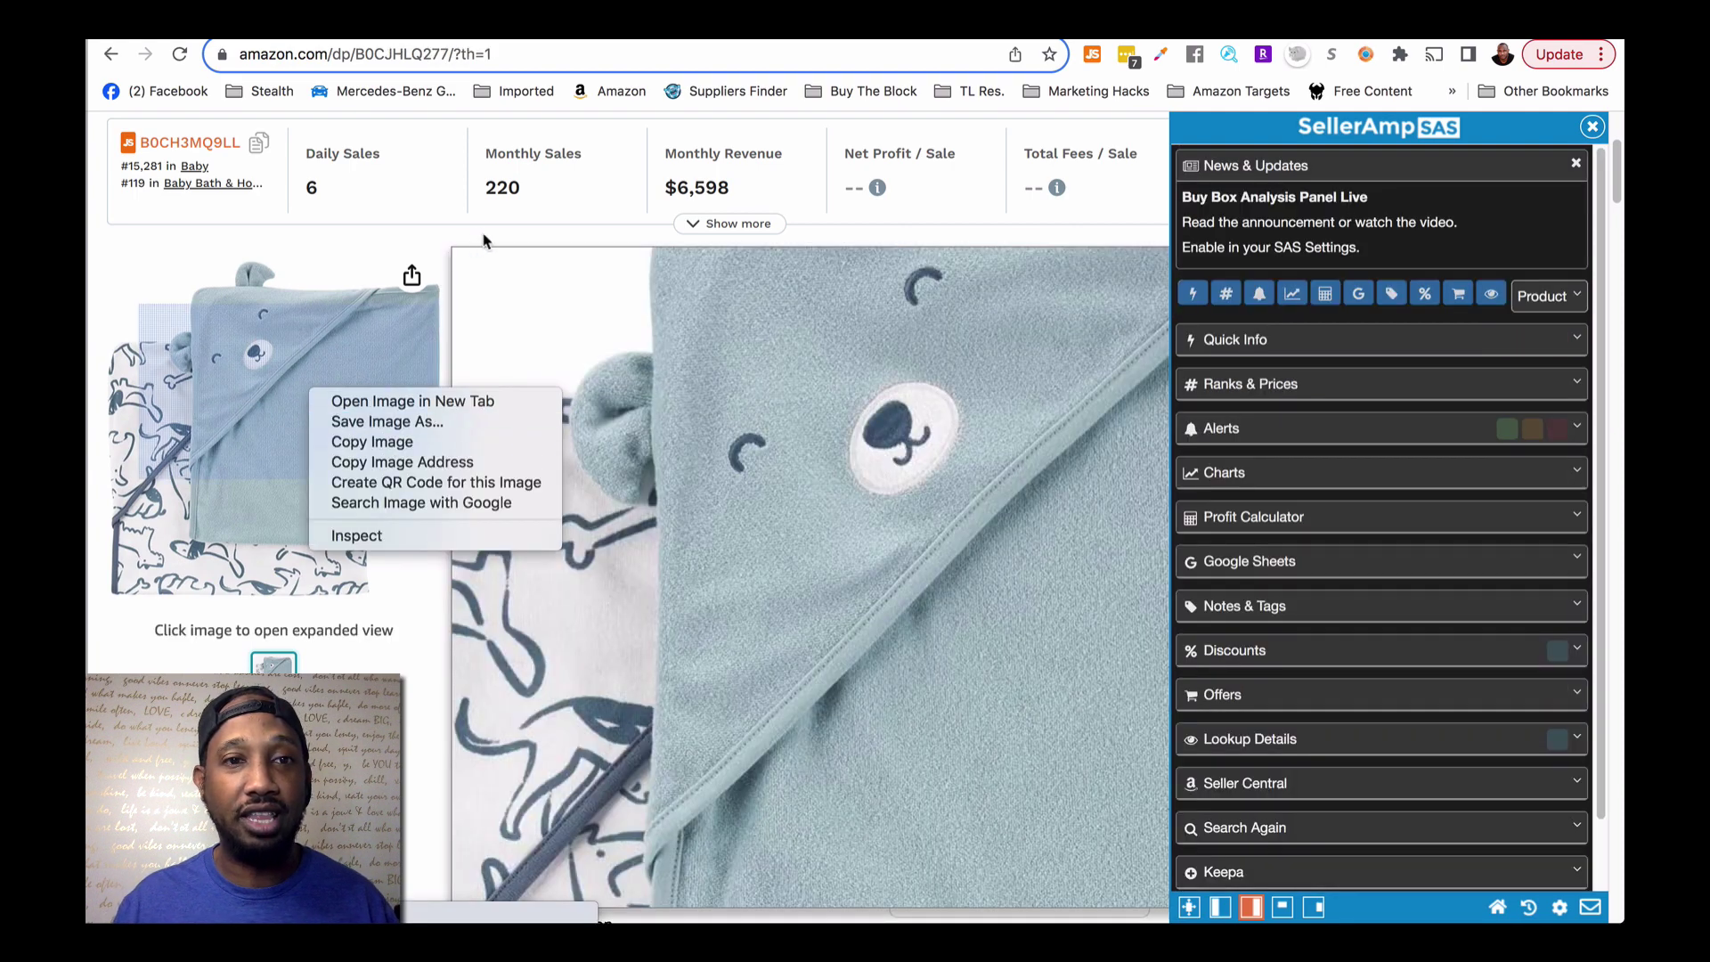
click(537, 242)
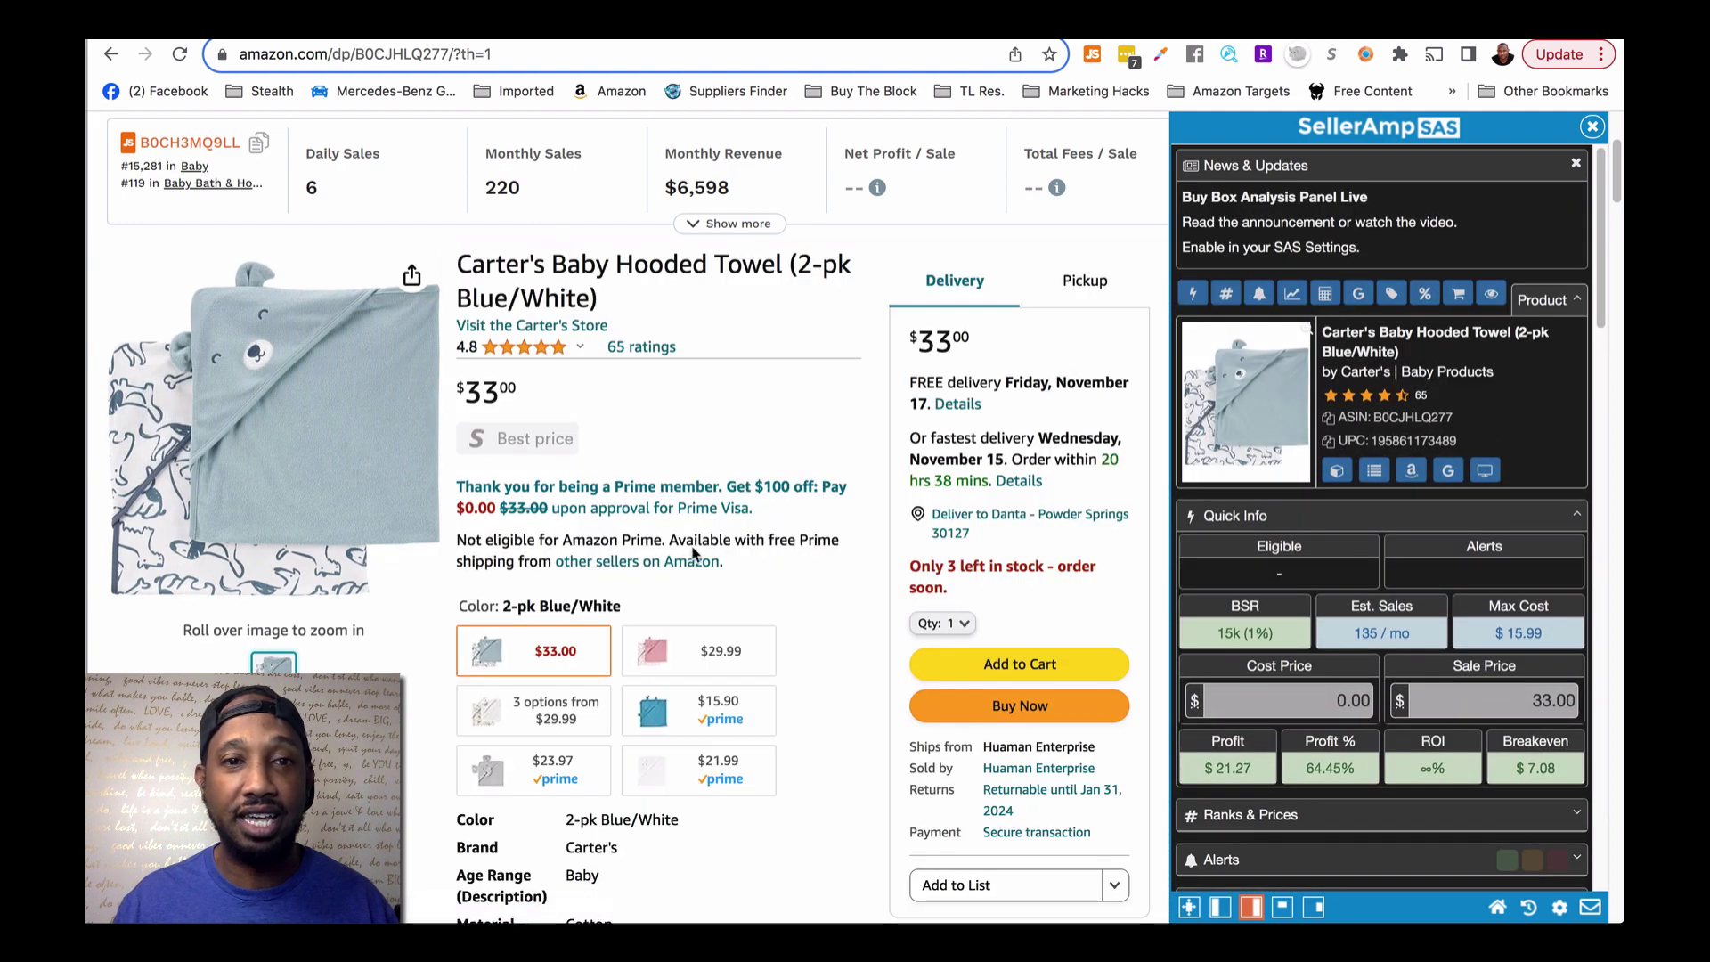
scroll(672, 534, down, 2)
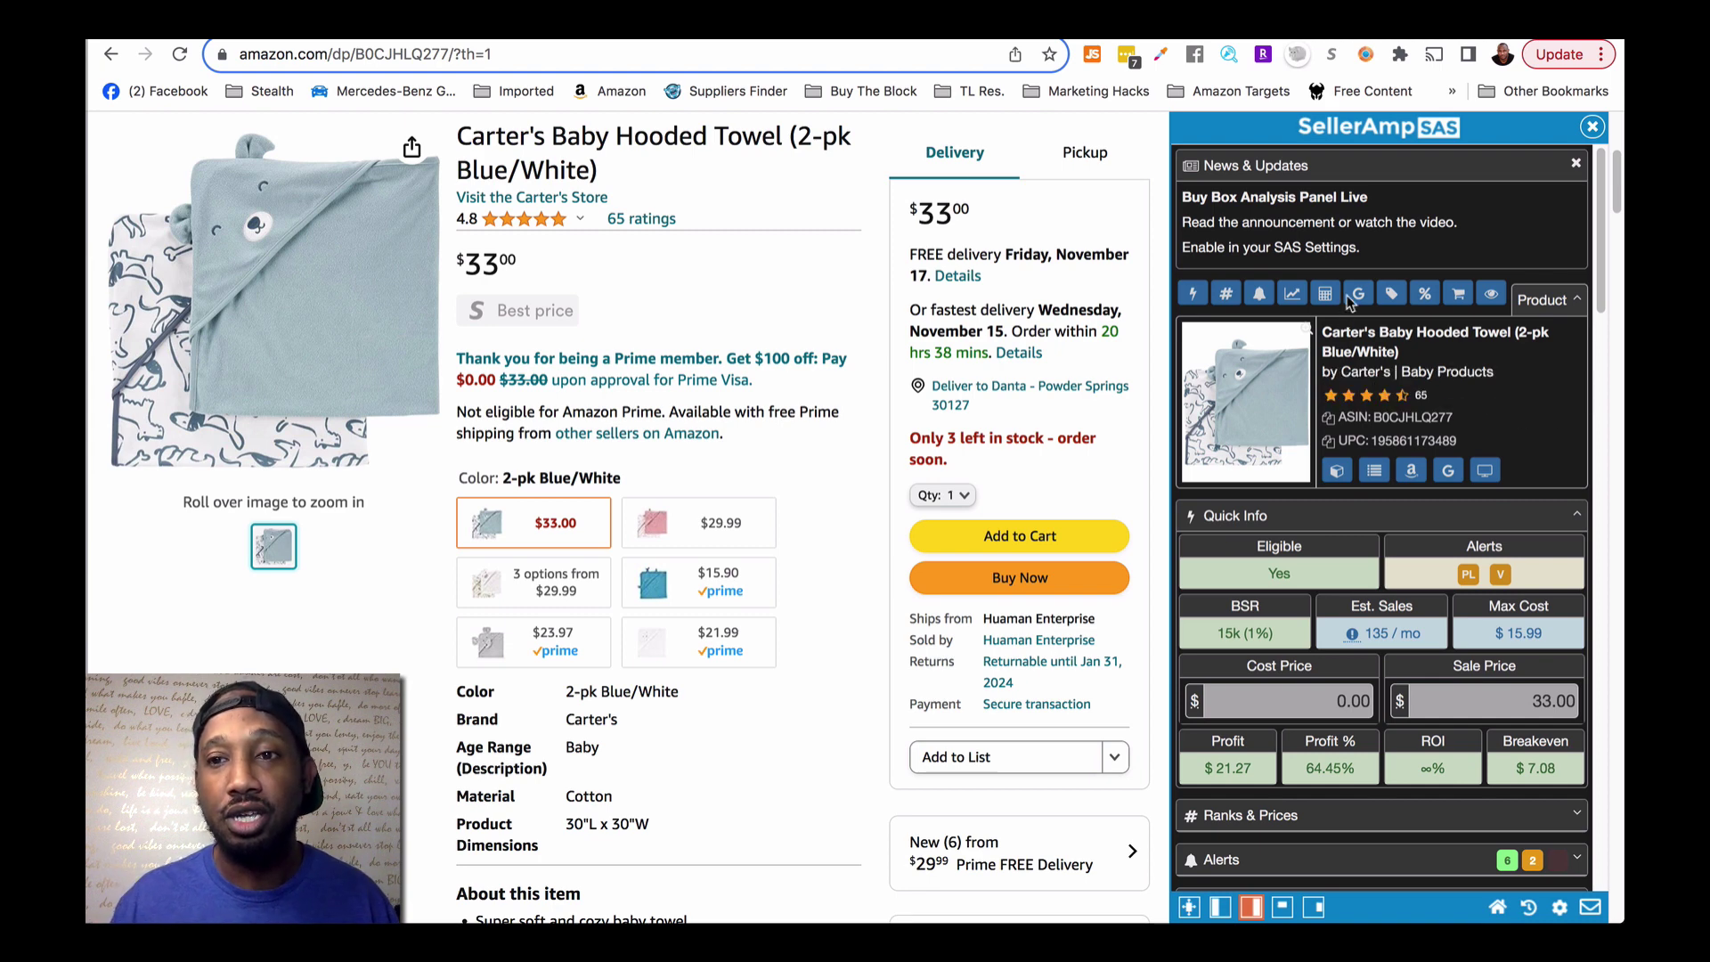
click(1448, 471)
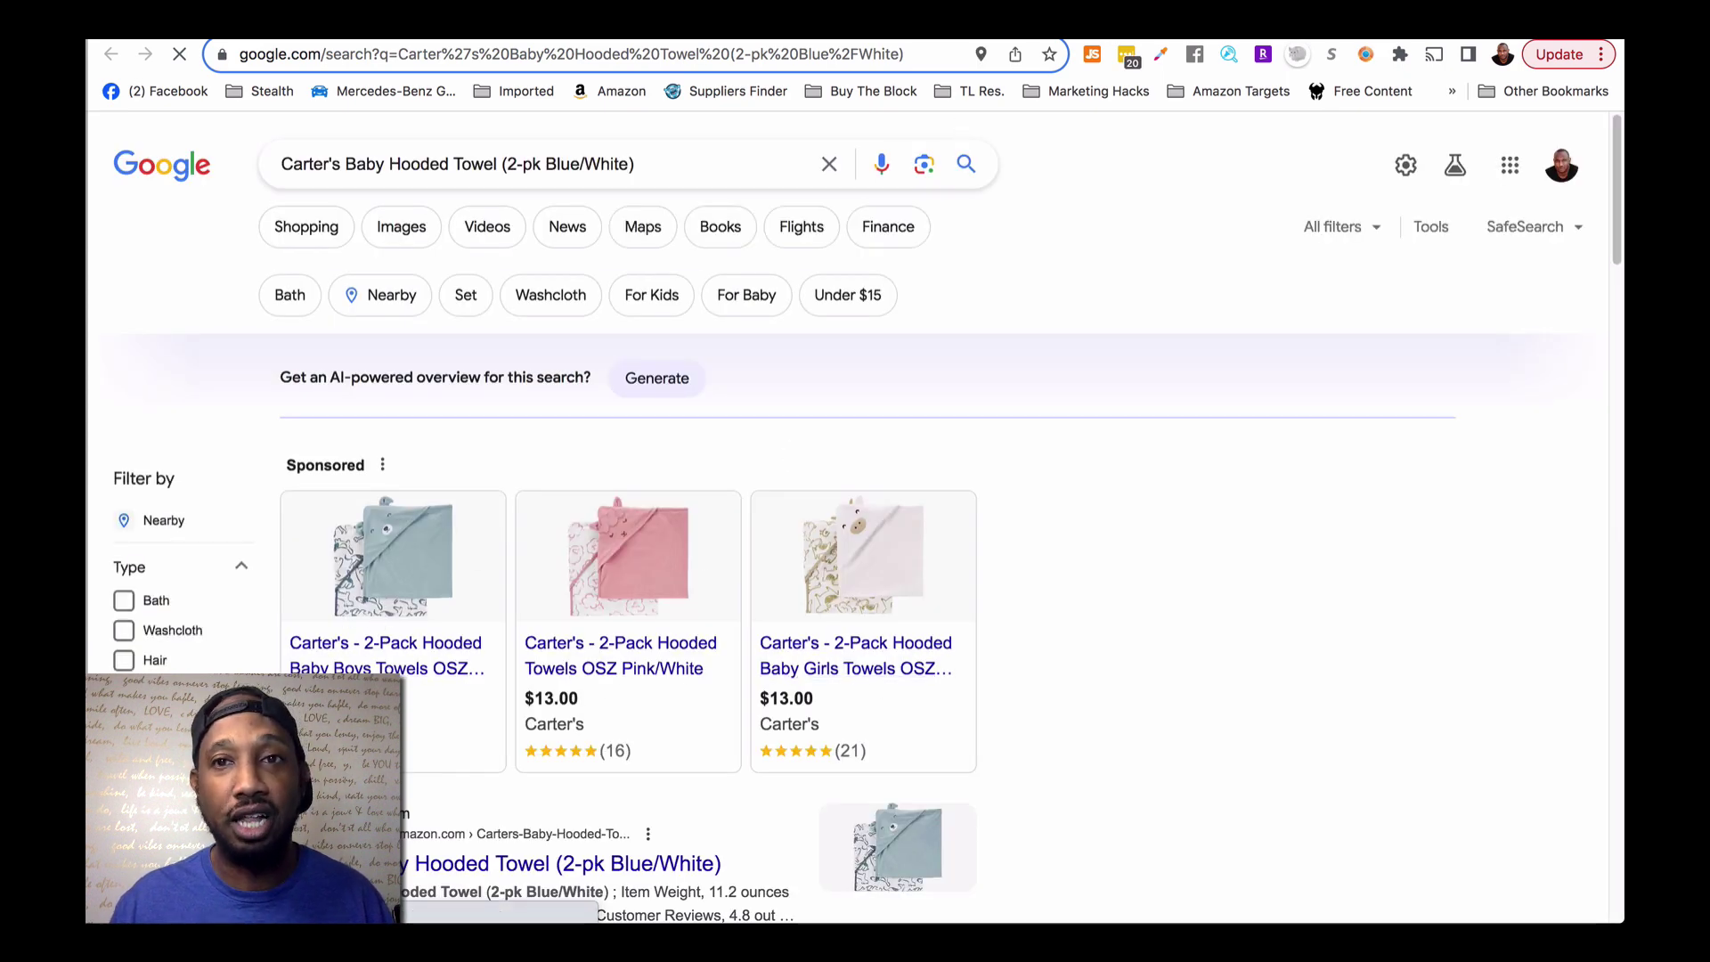
Return to the Amazon listing and enter 13 as the SellerAmp cost price for the blue/white hooded towels
click(1073, 32)
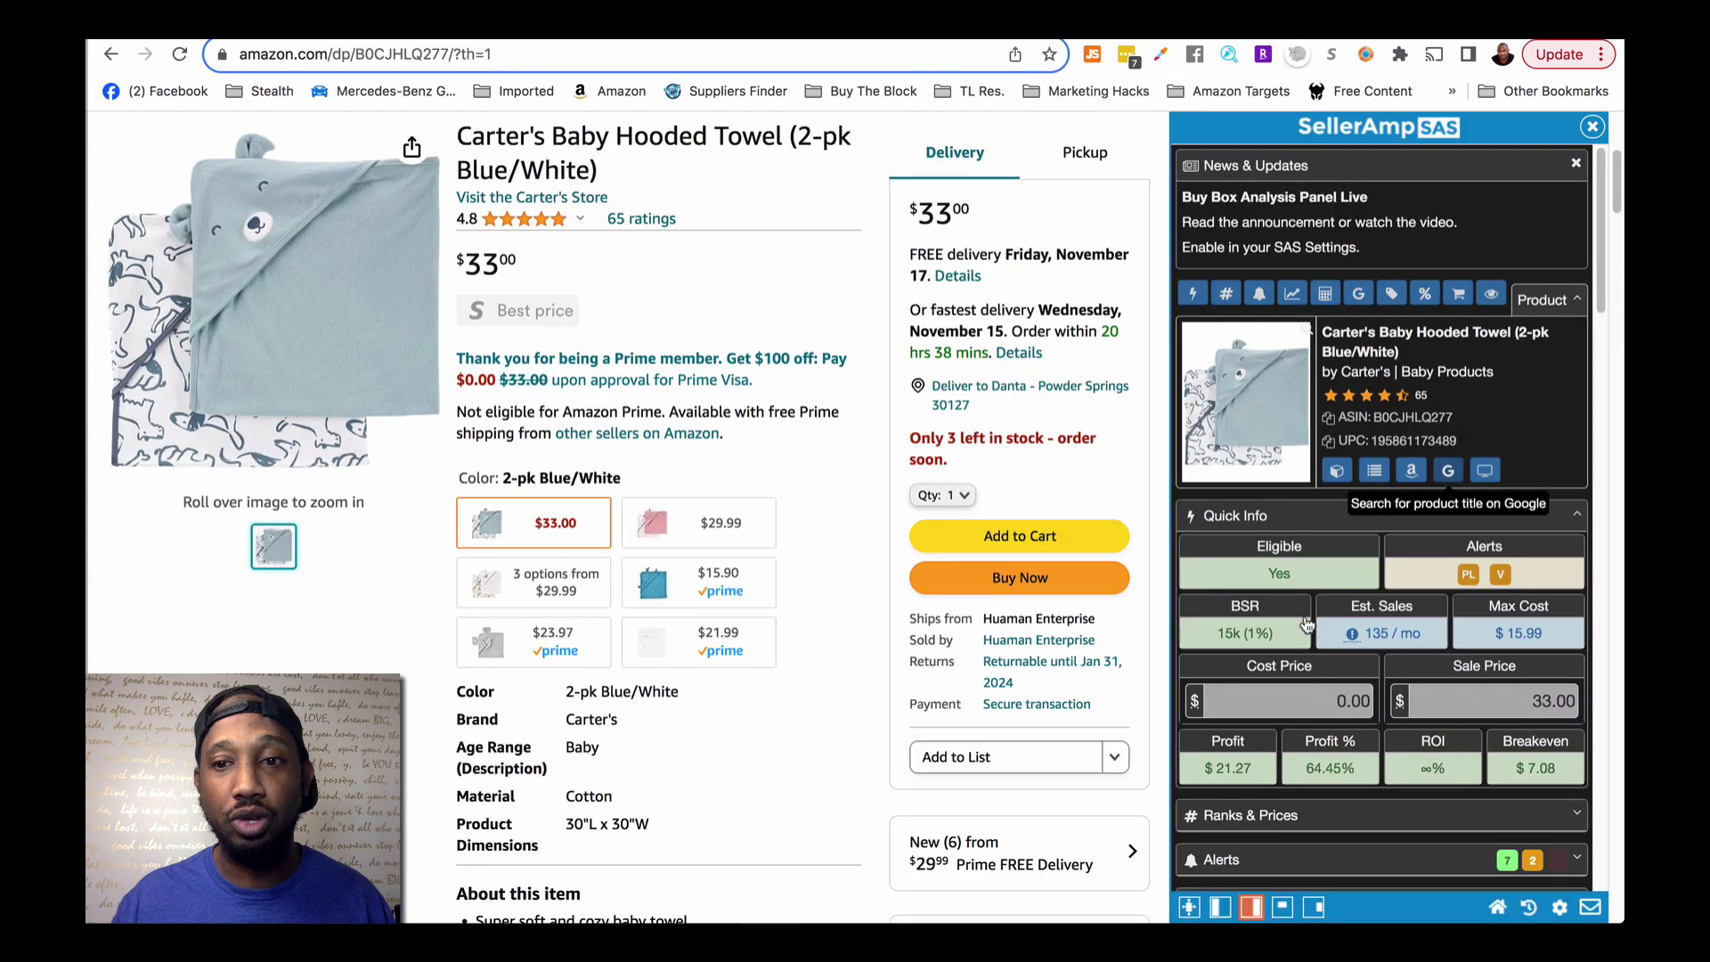
click(1327, 702)
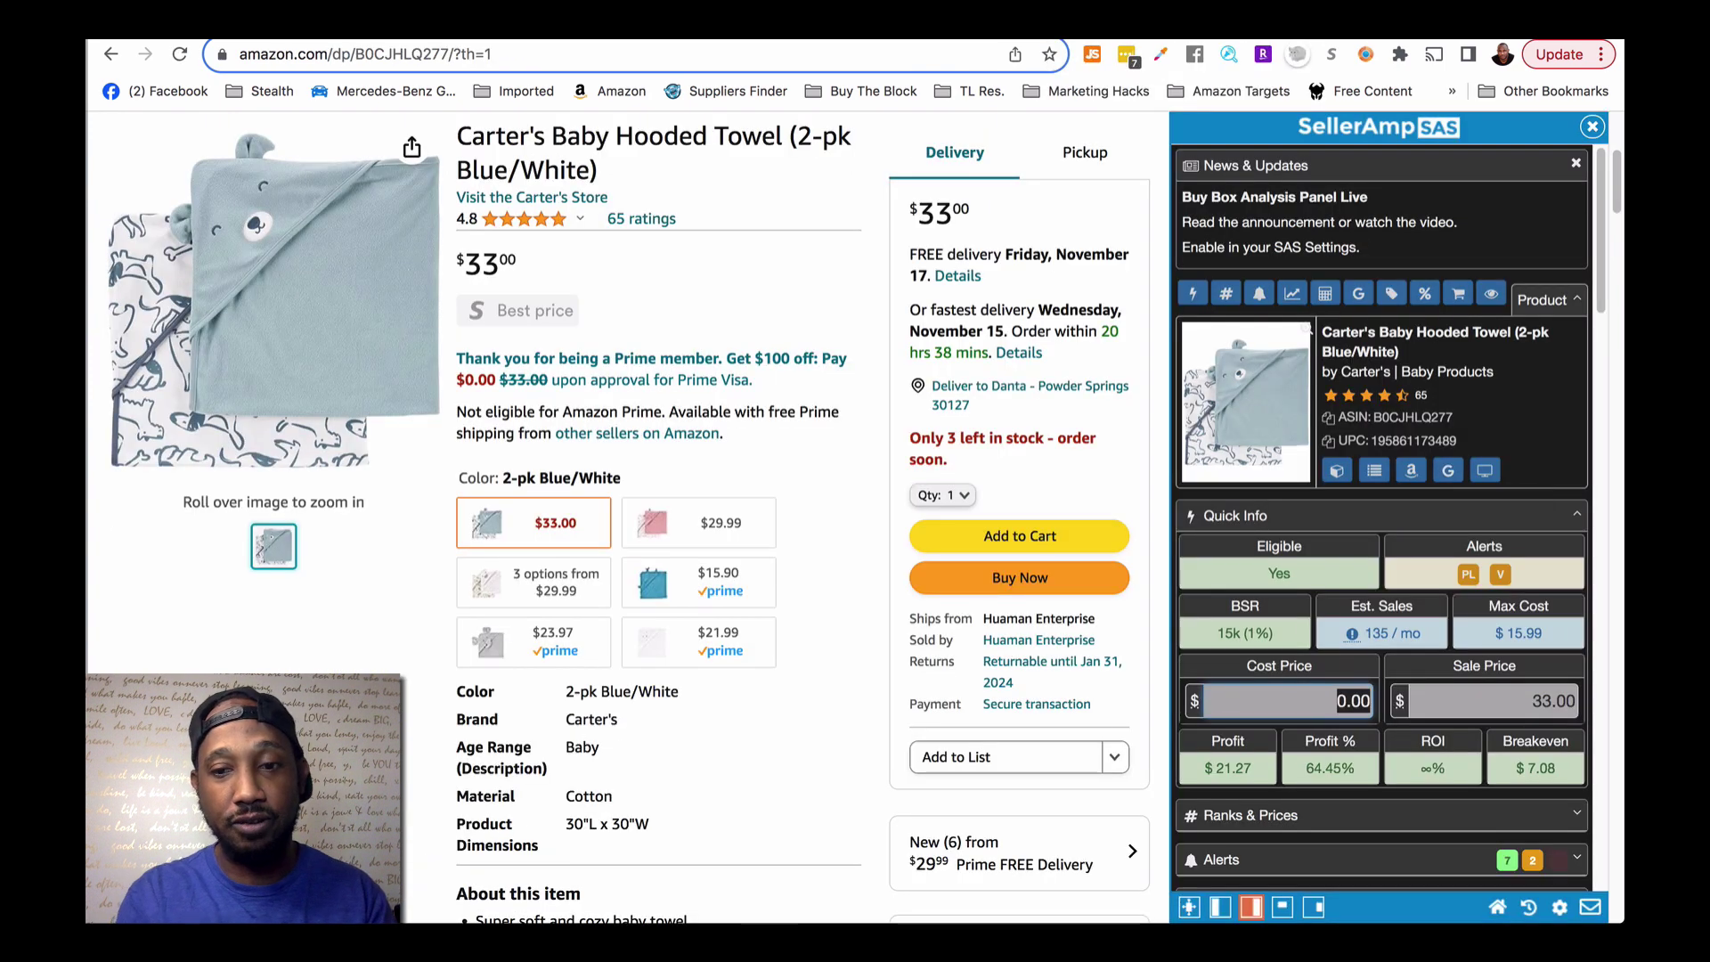
text(13)
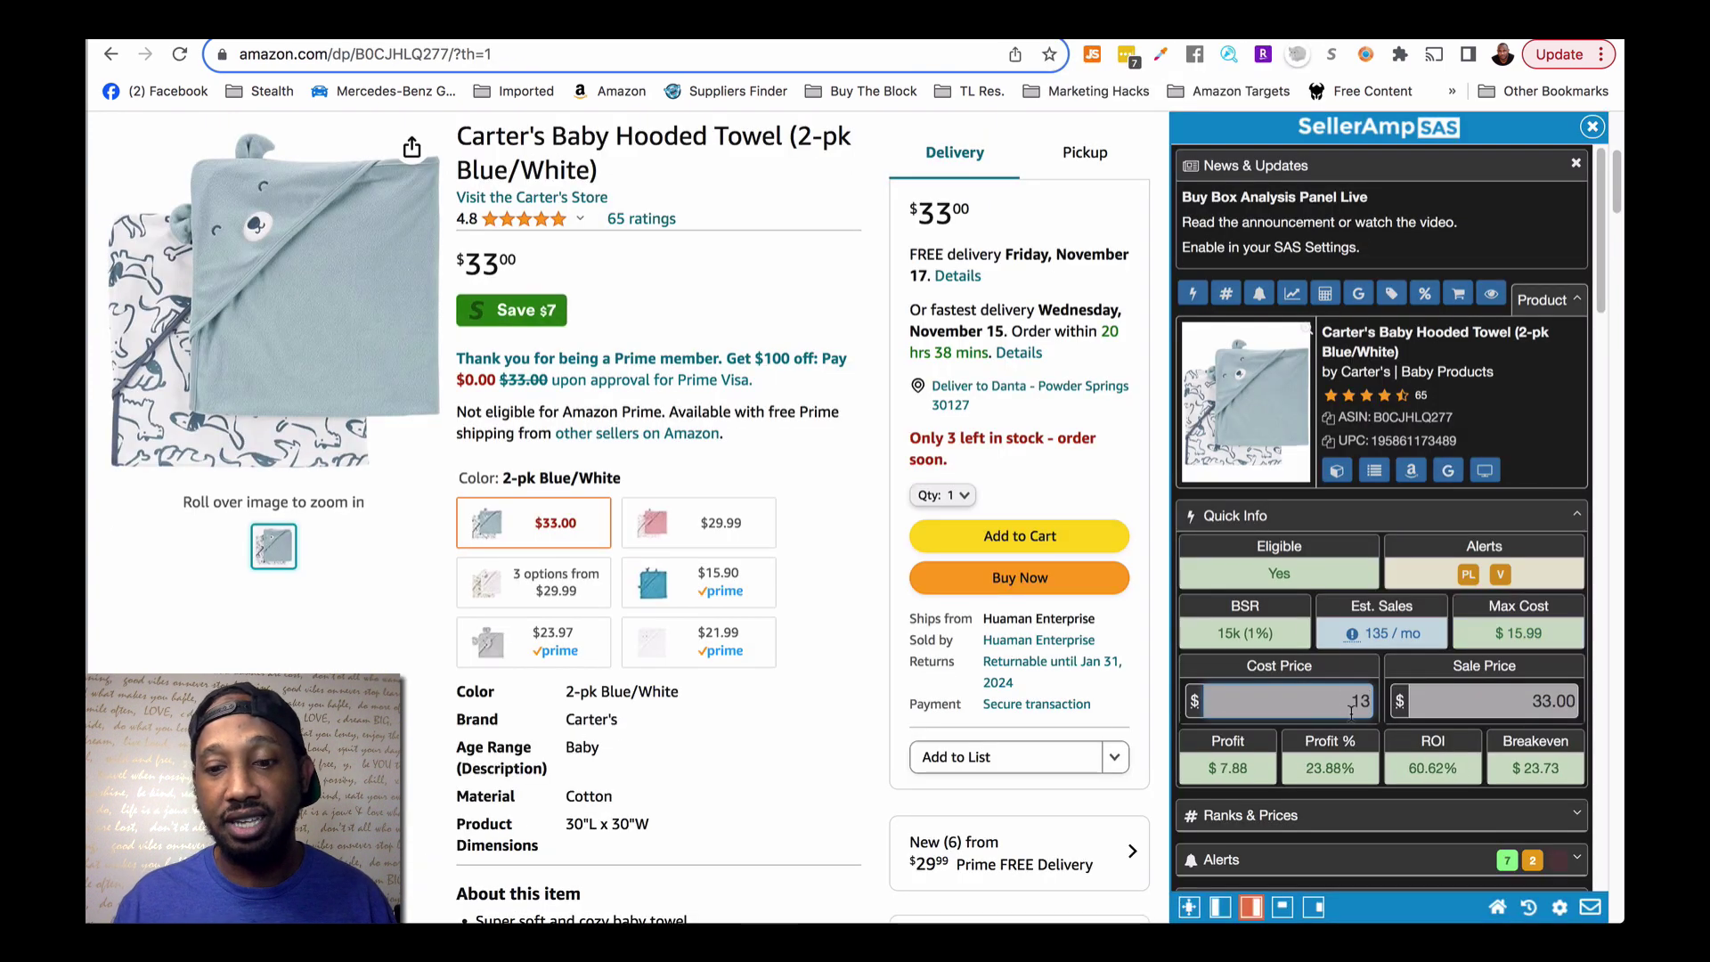